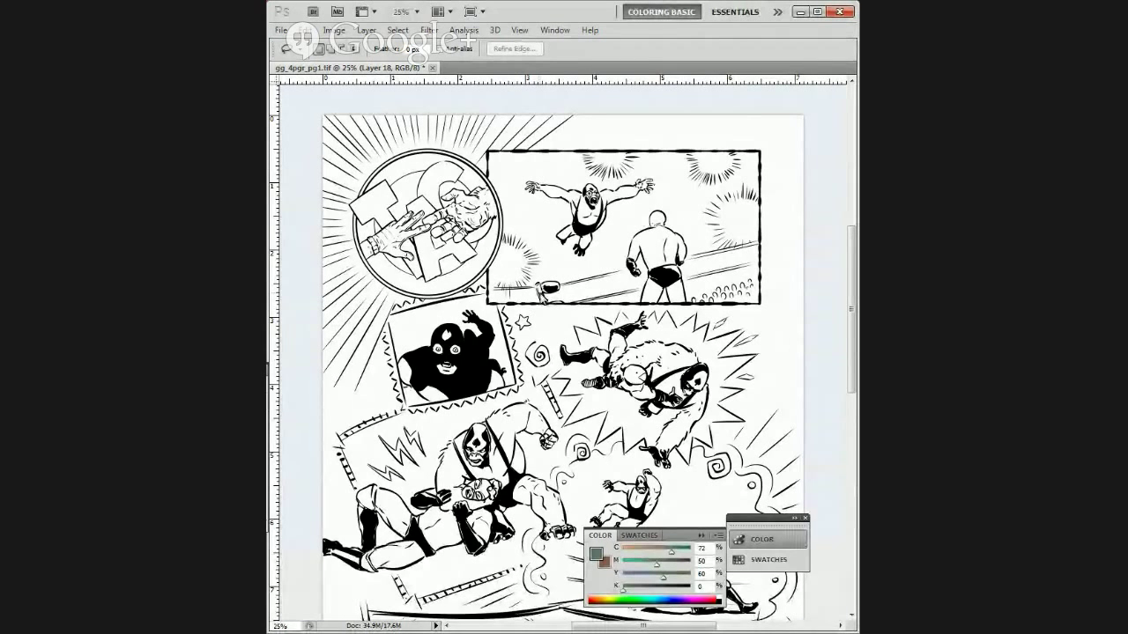
Step: Sample the black of the wide wrestling panel's border with the Eyedropper tool as the foreground color
{"action": "key", "text": "ctrl+plus"}
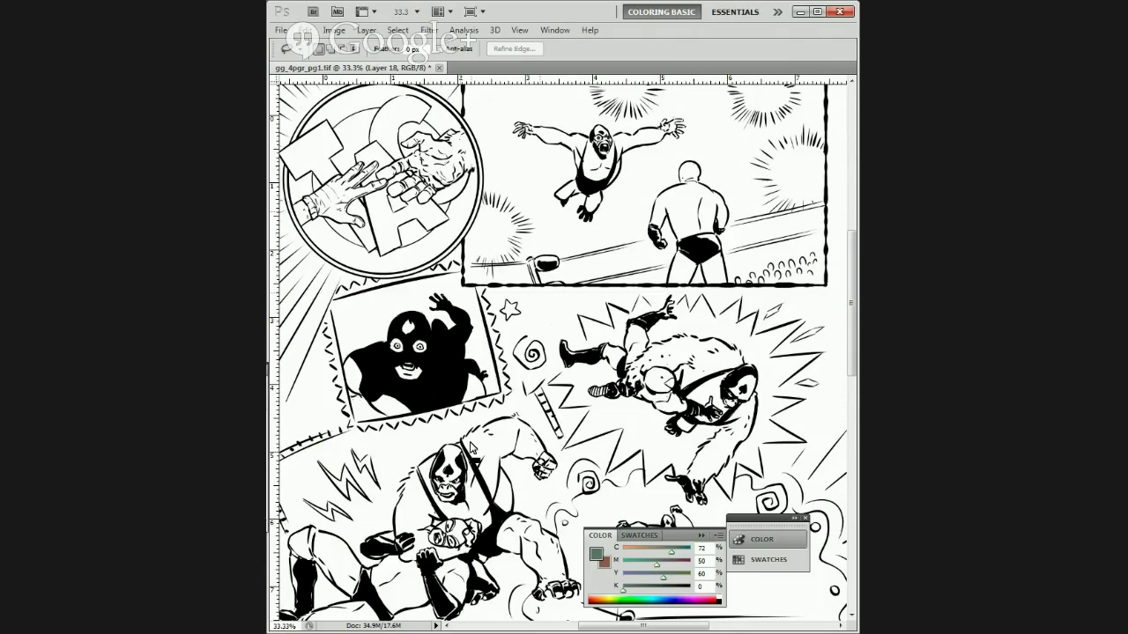
{"action": "key", "text": "i"}
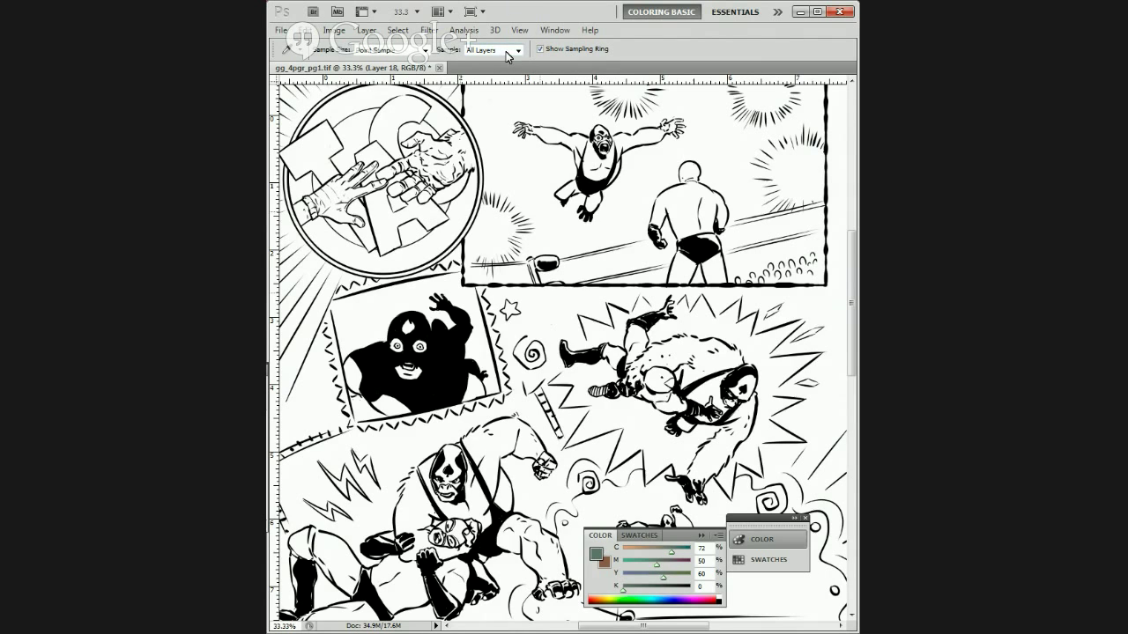
{"action": "left_click", "coordinate": [463, 281]}
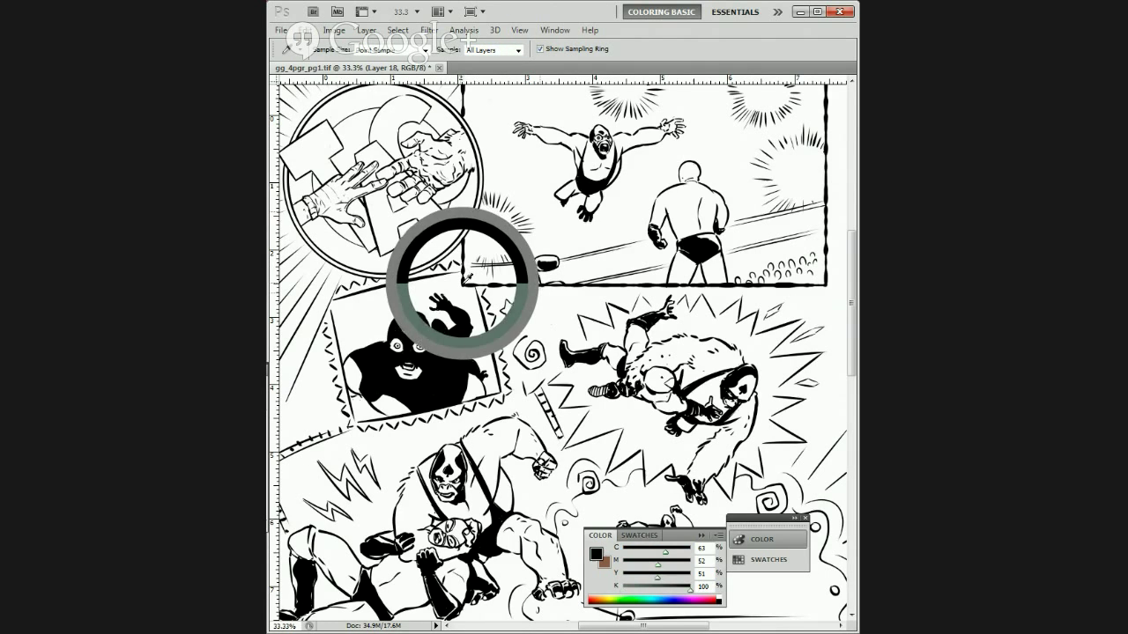
{"action": "left_click", "coordinate": [467, 276]}
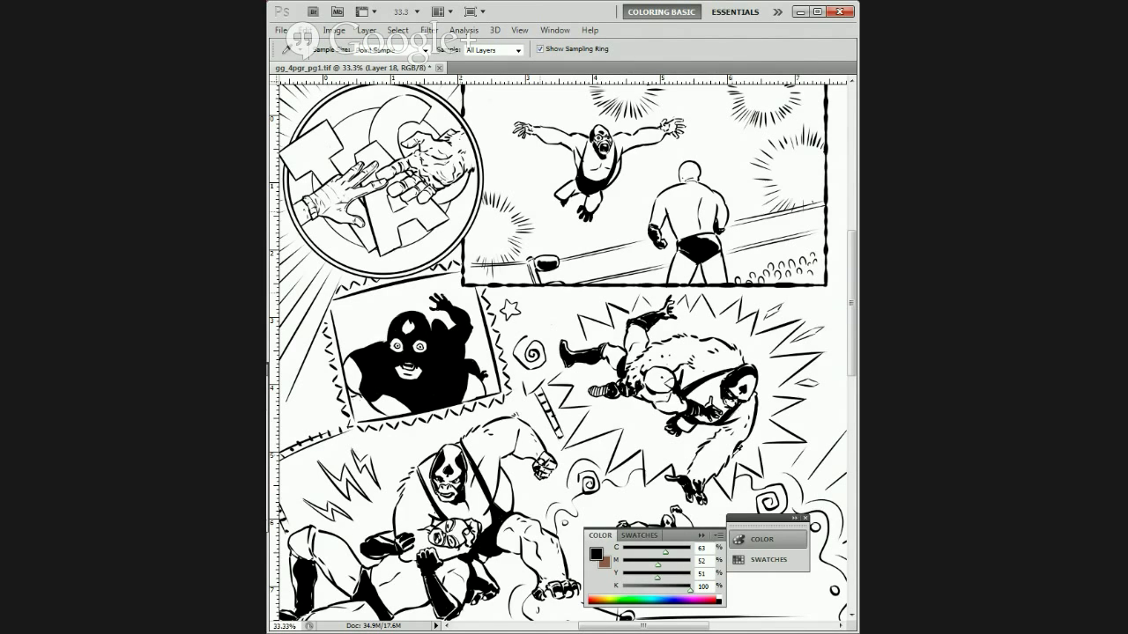
Step: Convert the page to CMYK color mode, accepting the SWOP (Coated), 20%, GCR, Medium profile
{"action": "left_click", "coordinate": [365, 30]}
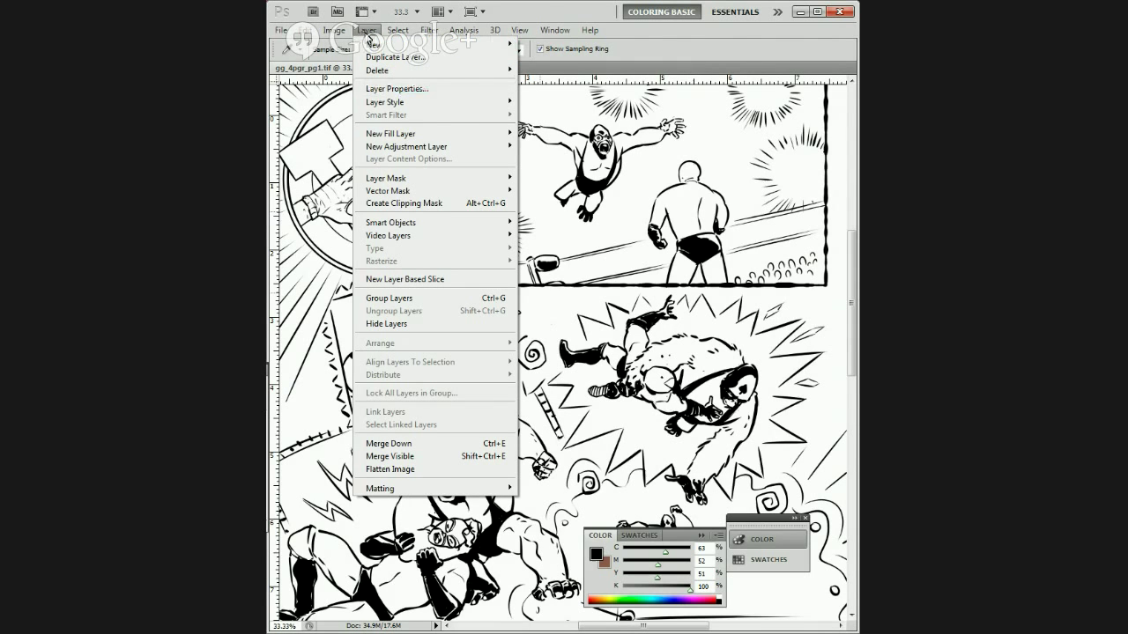
{"action": "mouse_move", "coordinate": [334, 30]}
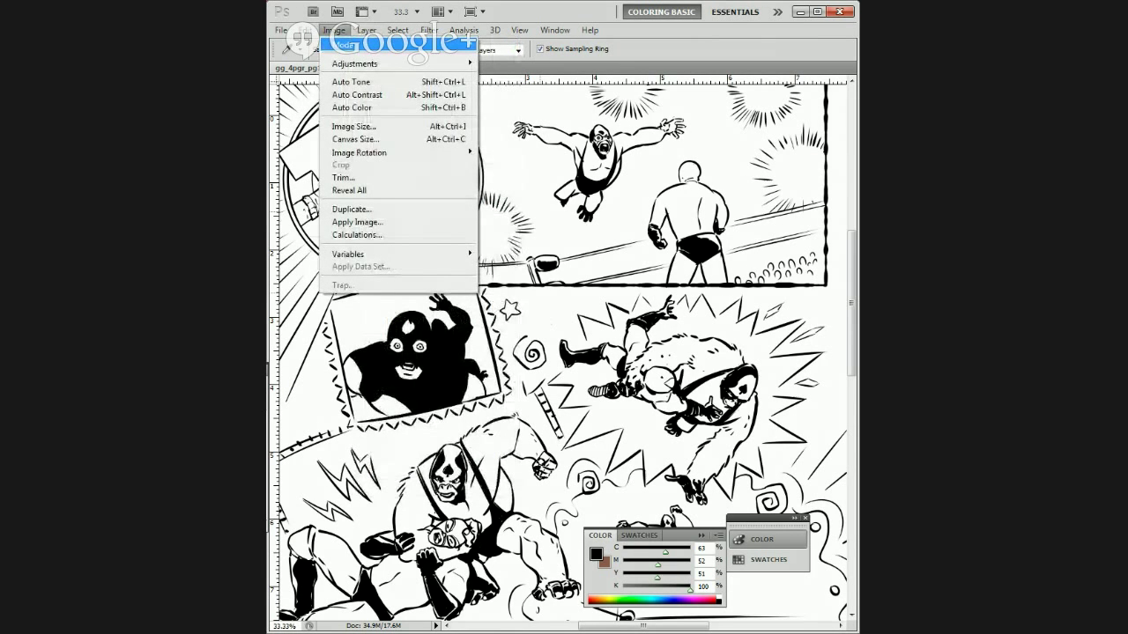
{"action": "left_click", "coordinate": [278, 107]}
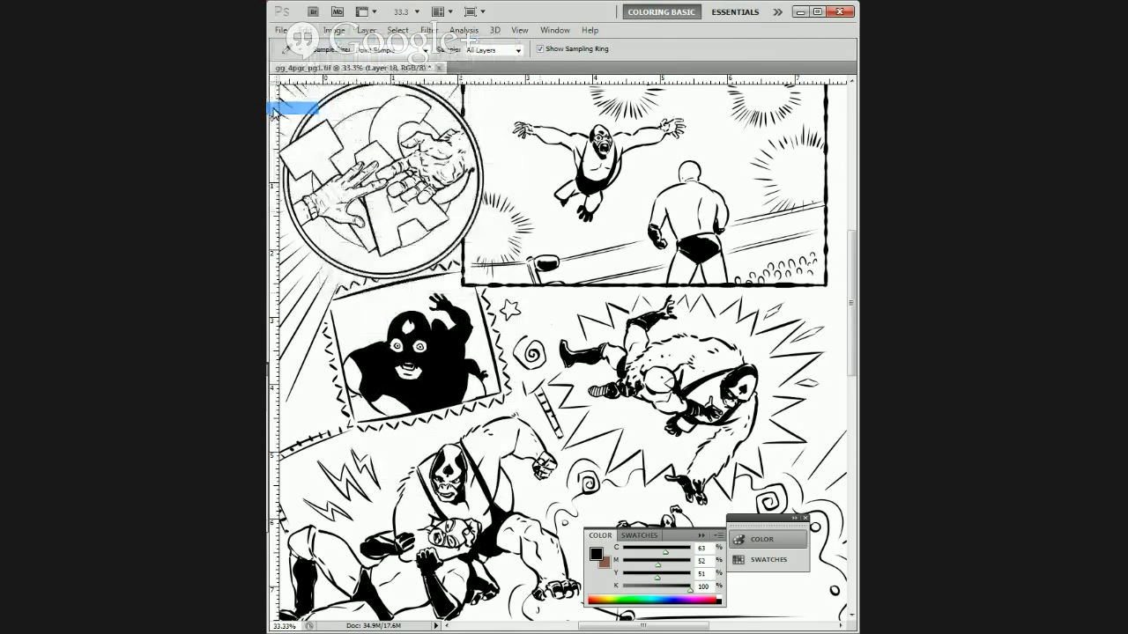
{"action": "left_click", "coordinate": [581, 241]}
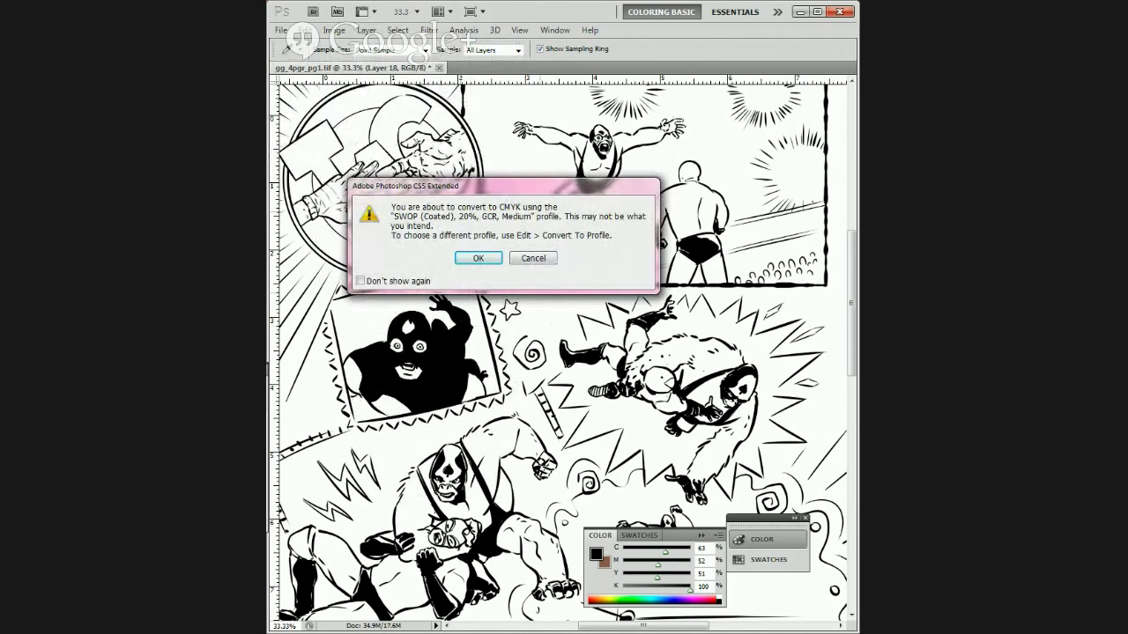
{"action": "left_click", "coordinate": [477, 258]}
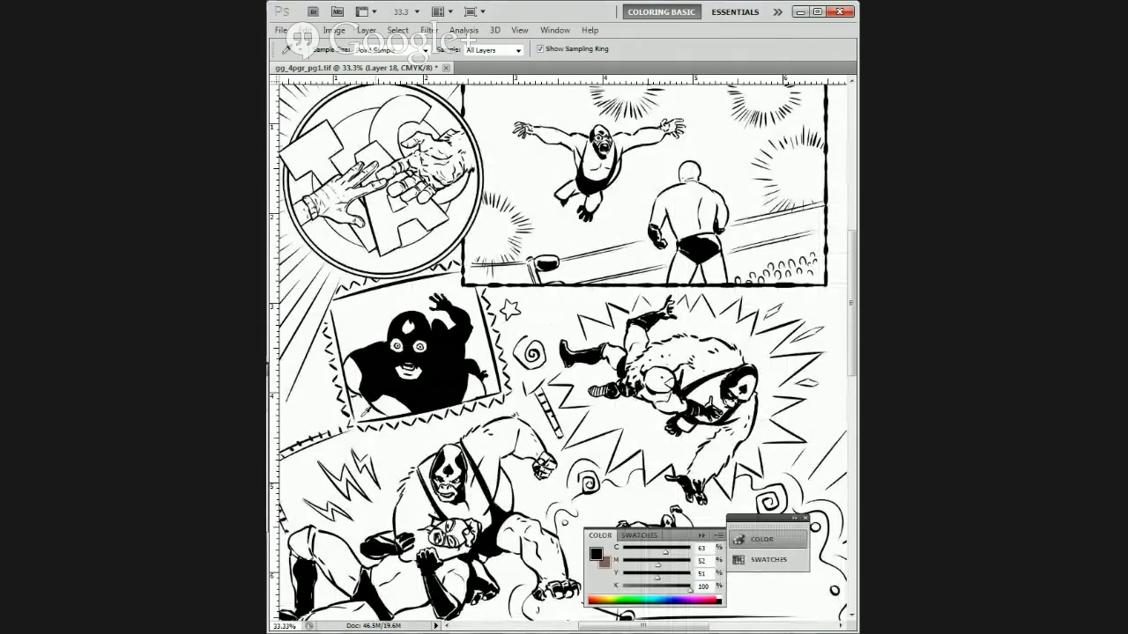
Step: Open the color settings and compare the BOOM_GRC_290 preset with MARVEL_UCR_300
{"action": "left_click", "coordinate": [335, 30]}
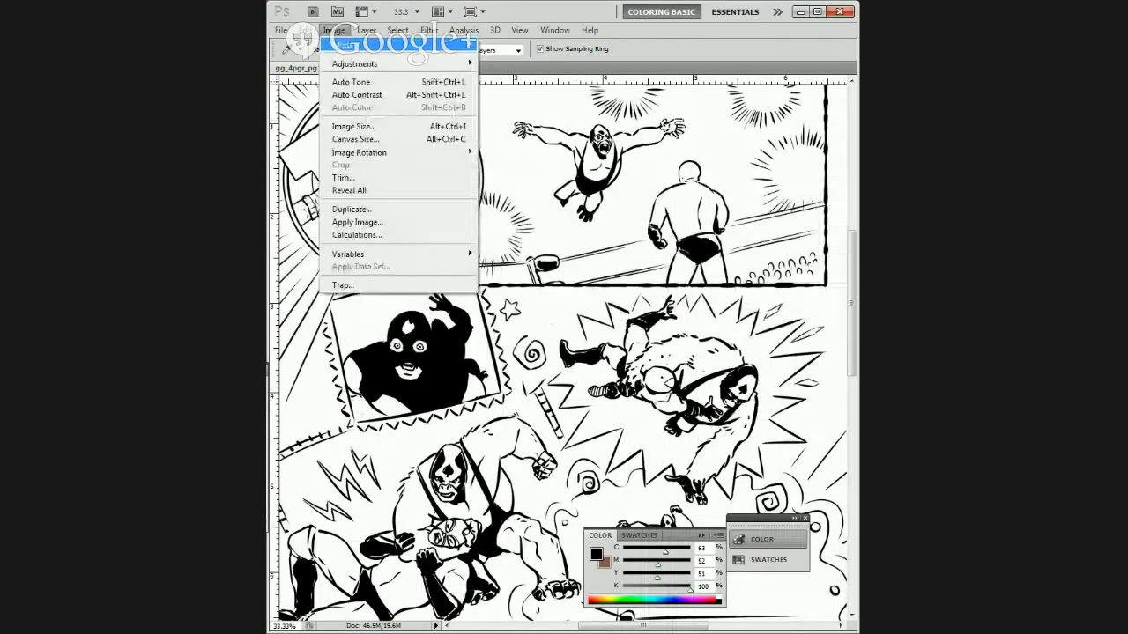
{"action": "mouse_move", "coordinate": [305, 30]}
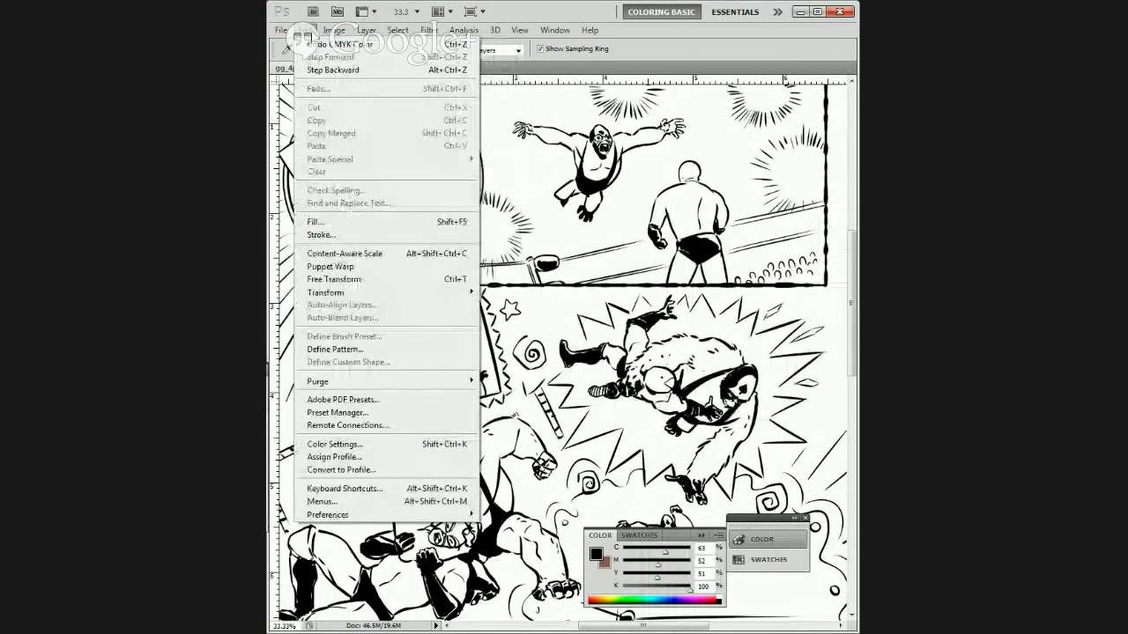
{"action": "left_click", "coordinate": [305, 30]}
{"action": "left_click", "coordinate": [464, 30]}
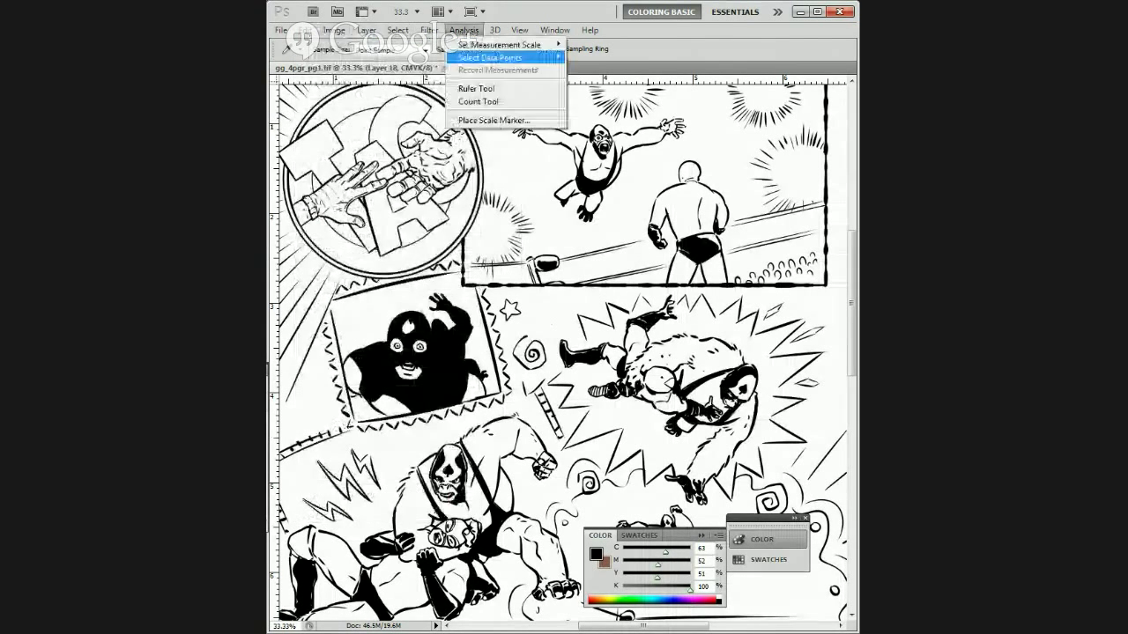
{"action": "left_click", "coordinate": [334, 30]}
{"action": "left_click", "coordinate": [464, 29]}
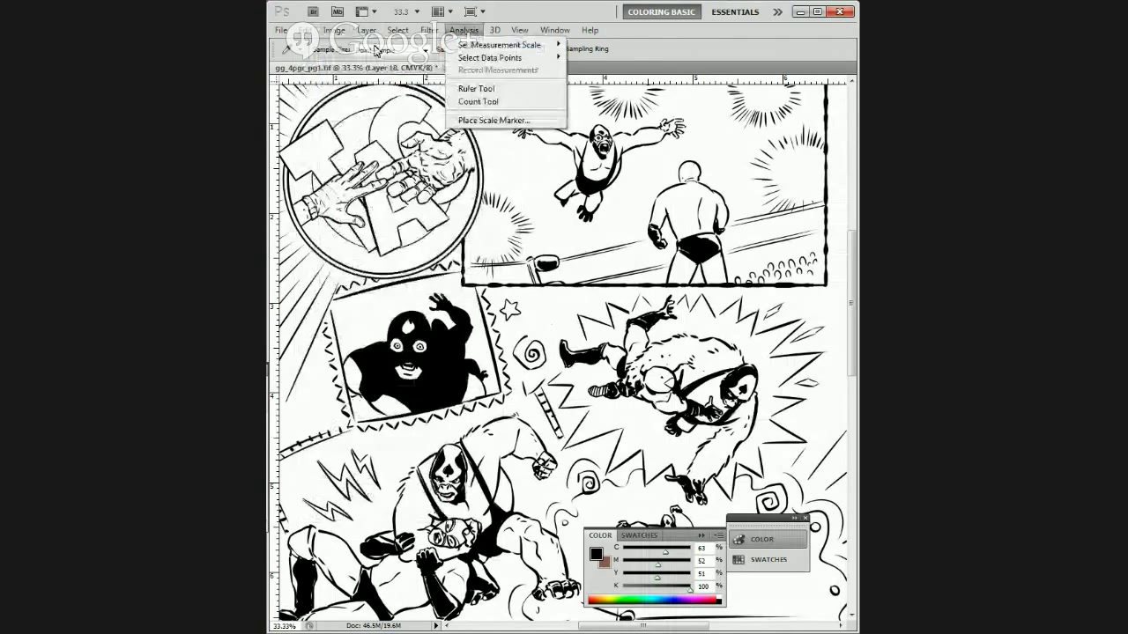
{"action": "left_click", "coordinate": [305, 30]}
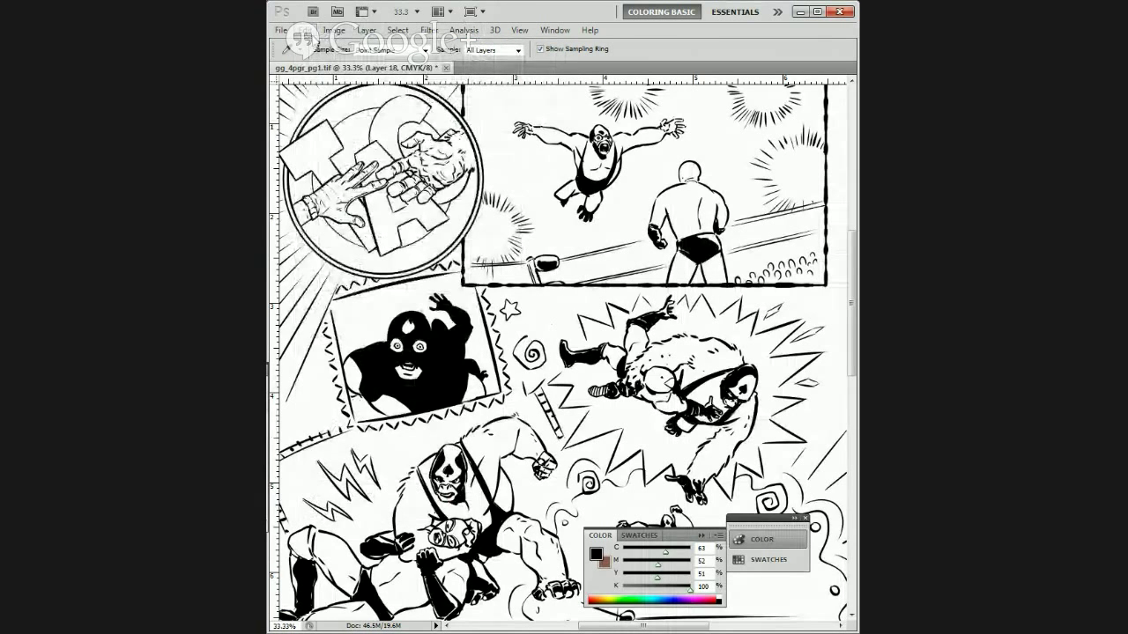
{"action": "left_click", "coordinate": [305, 30]}
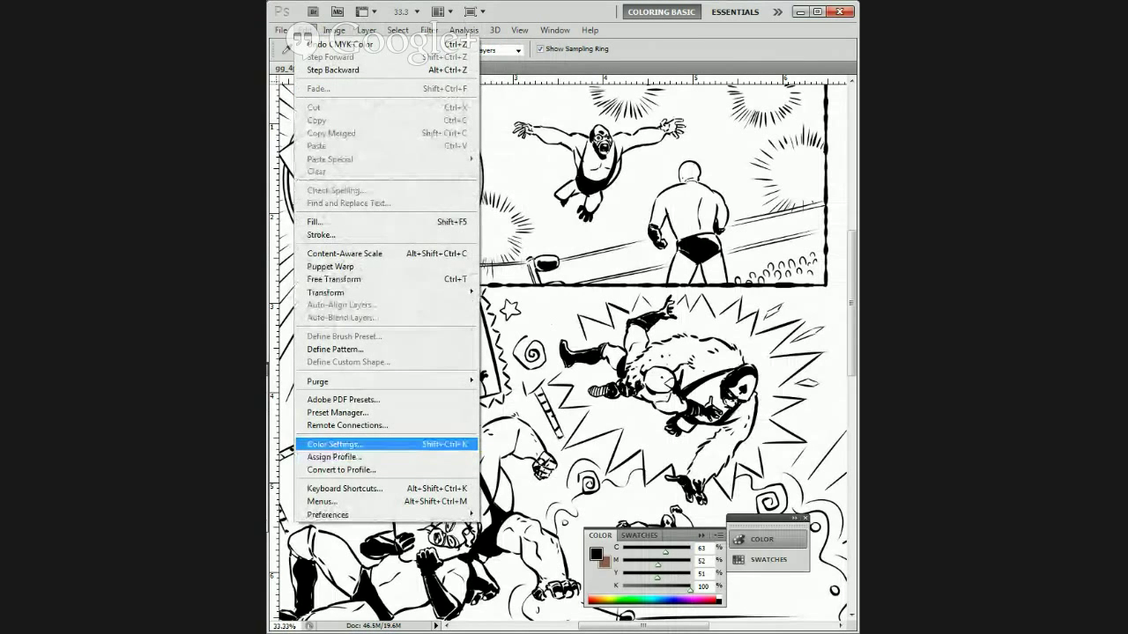
{"action": "left_click", "coordinate": [380, 445]}
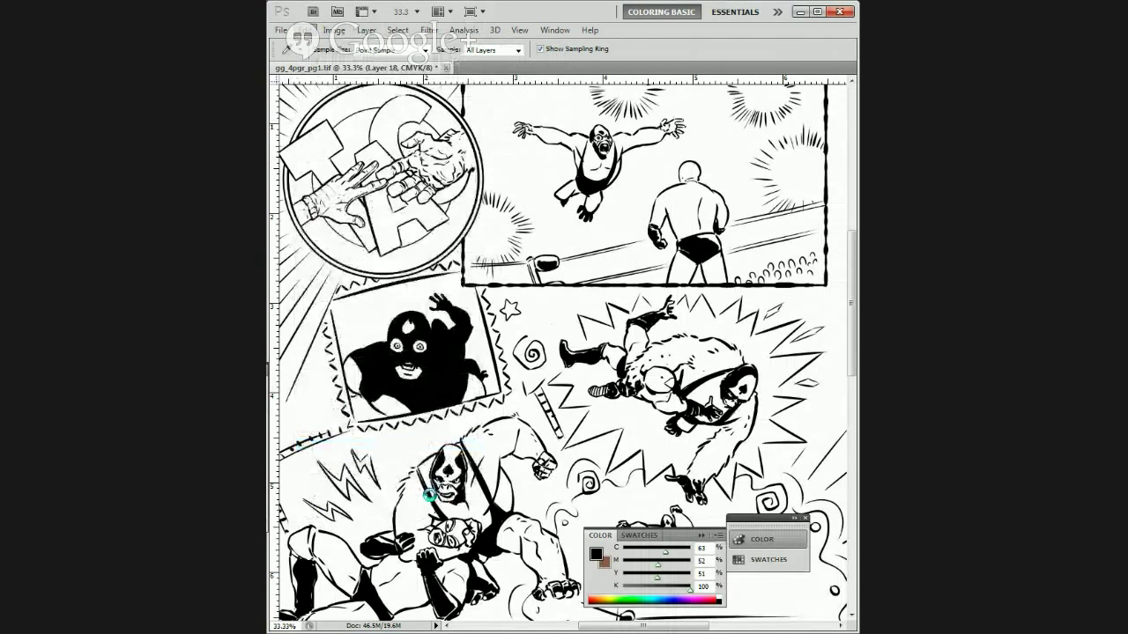
{"action": "key", "text": "ctrl+shift+k"}
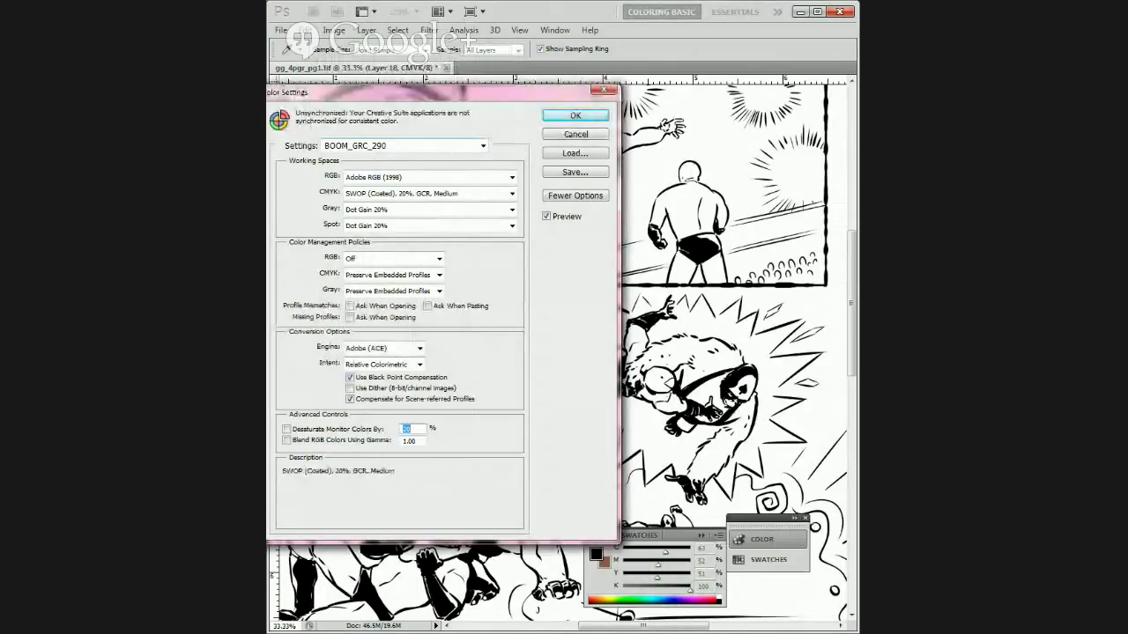
{"action": "left_click", "coordinate": [575, 115]}
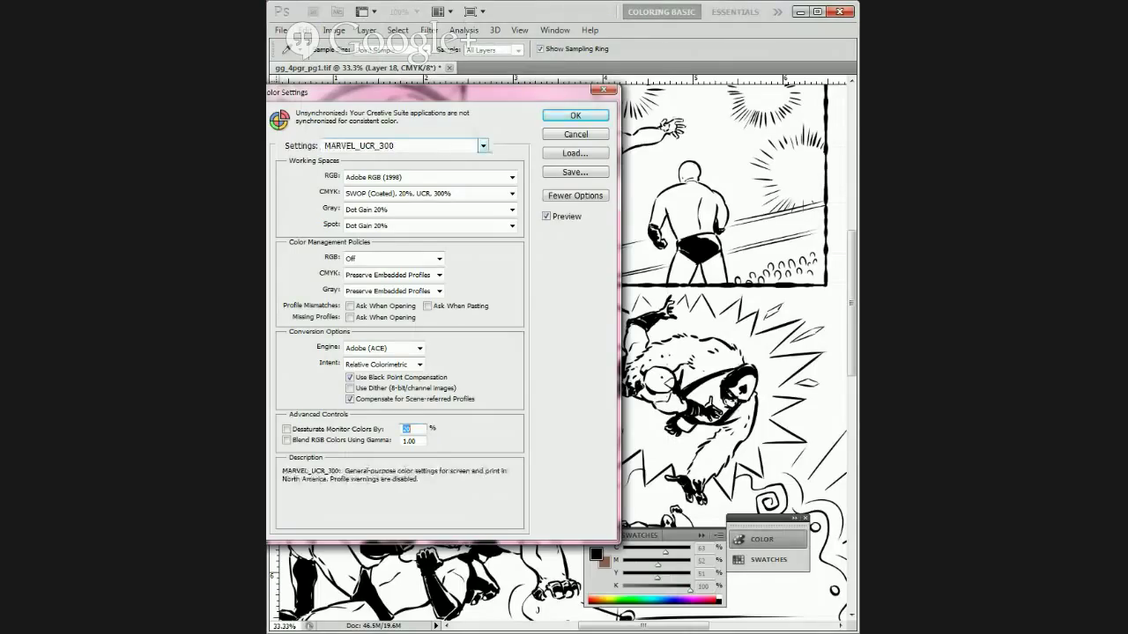
{"action": "left_click", "coordinate": [483, 147]}
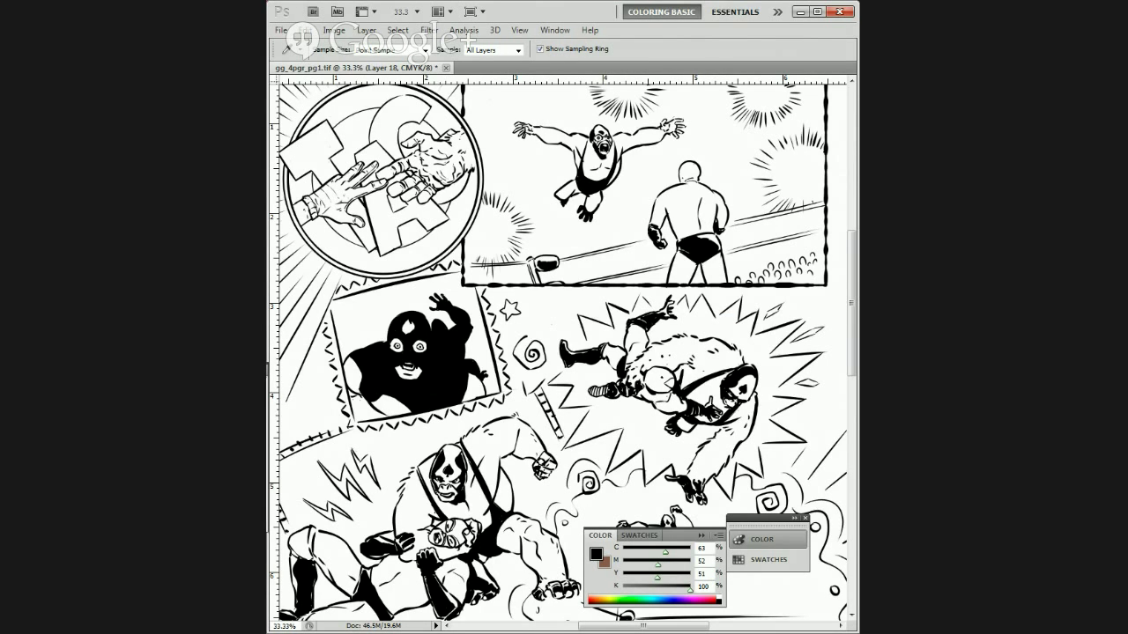
Step: Try filling the line-art selection with white in an alpha channel, and step back in the history to before that fill
{"action": "key", "text": "ctrl+7"}
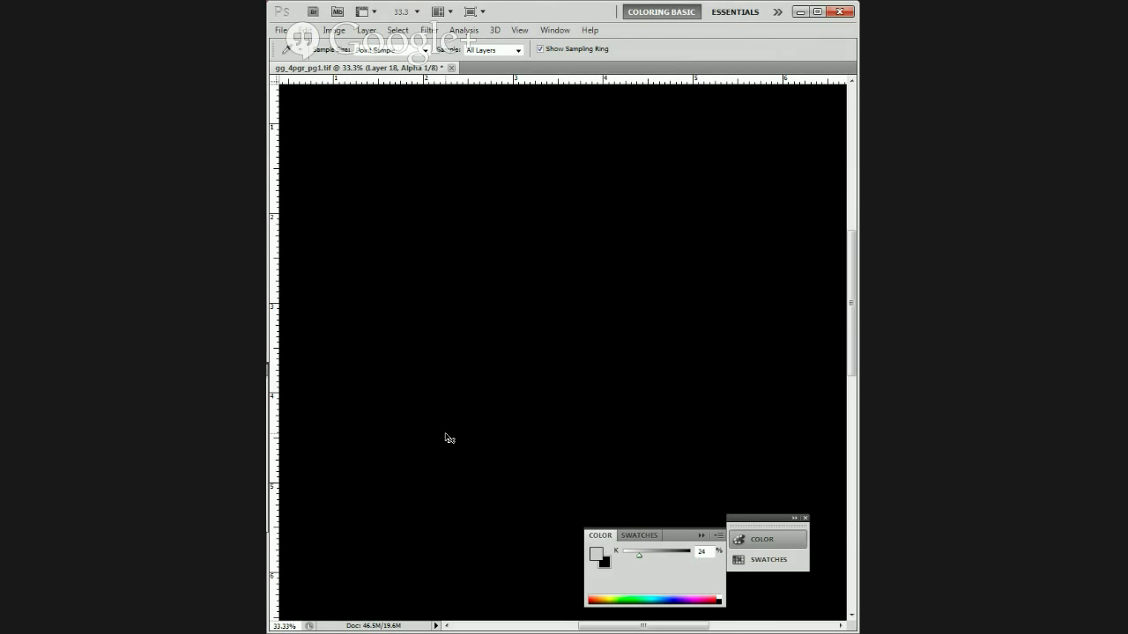
{"action": "left_click", "coordinate": [446, 434]}
{"action": "key", "text": "ctrl+v"}
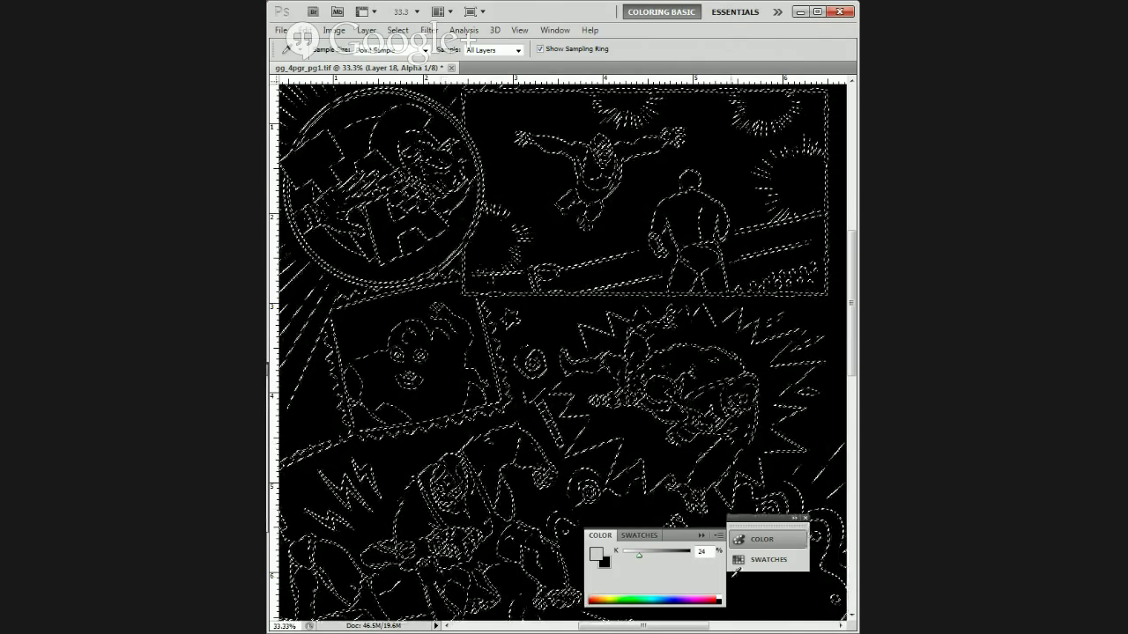
{"action": "key", "text": "shift+F5"}
{"action": "key", "text": "Return"}
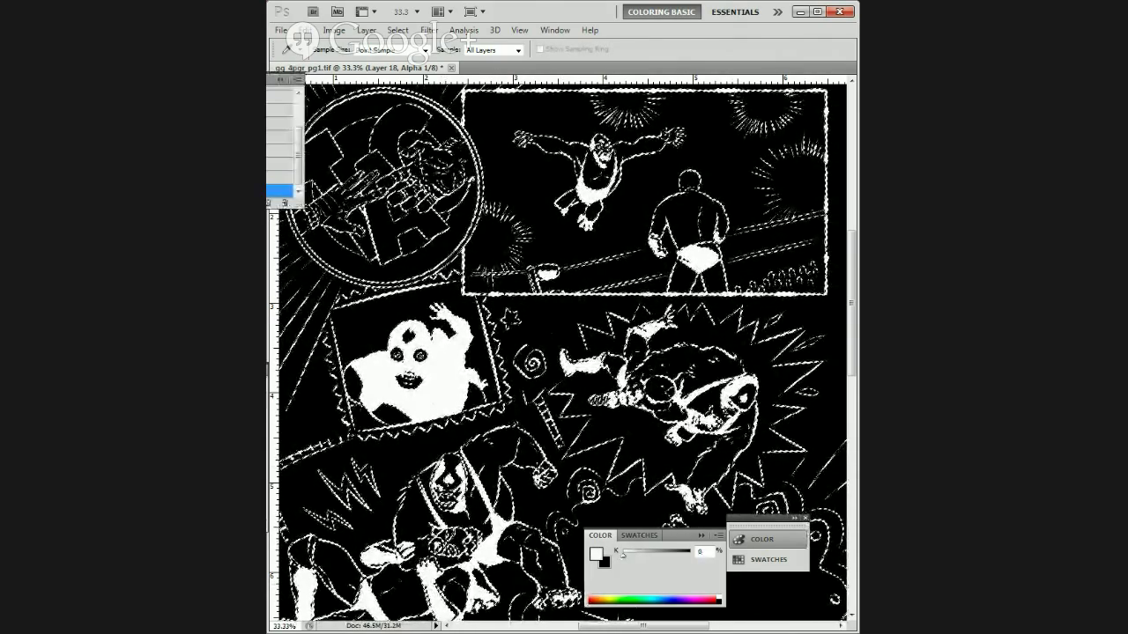
{"action": "left_click", "coordinate": [280, 177]}
{"action": "key", "text": "ctrl+d"}
{"action": "left_click", "coordinate": [280, 163]}
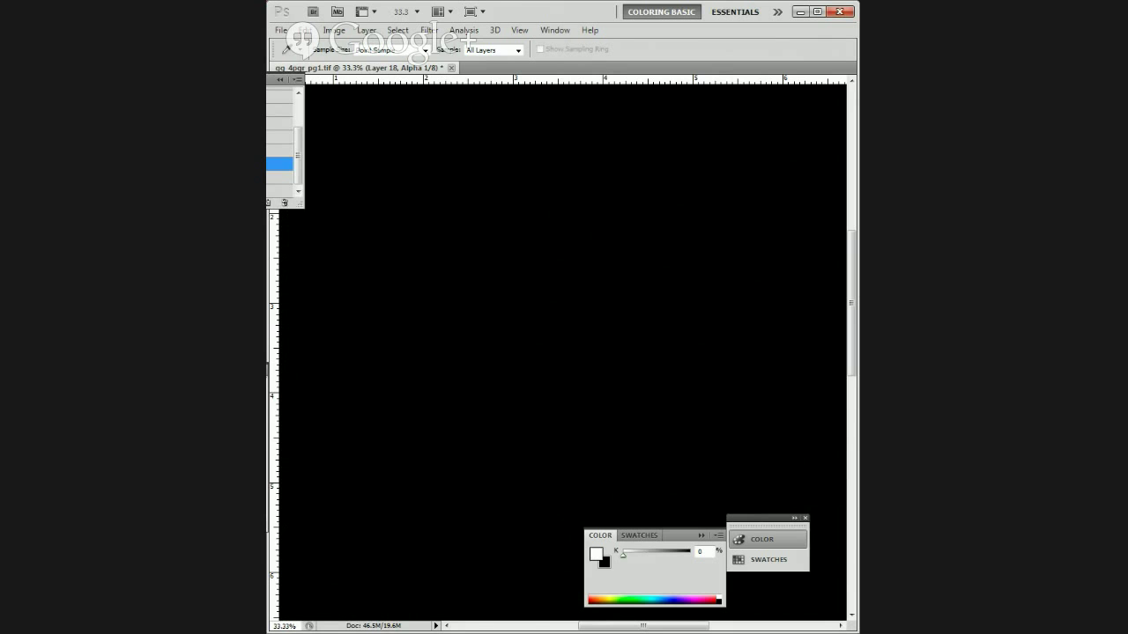
Step: Duplicate the Black channel as Black copy within gg_4pgr_pg1.tif
{"action": "right_click", "coordinate": [212, 489]}
{"action": "left_click", "coordinate": [256, 503]}
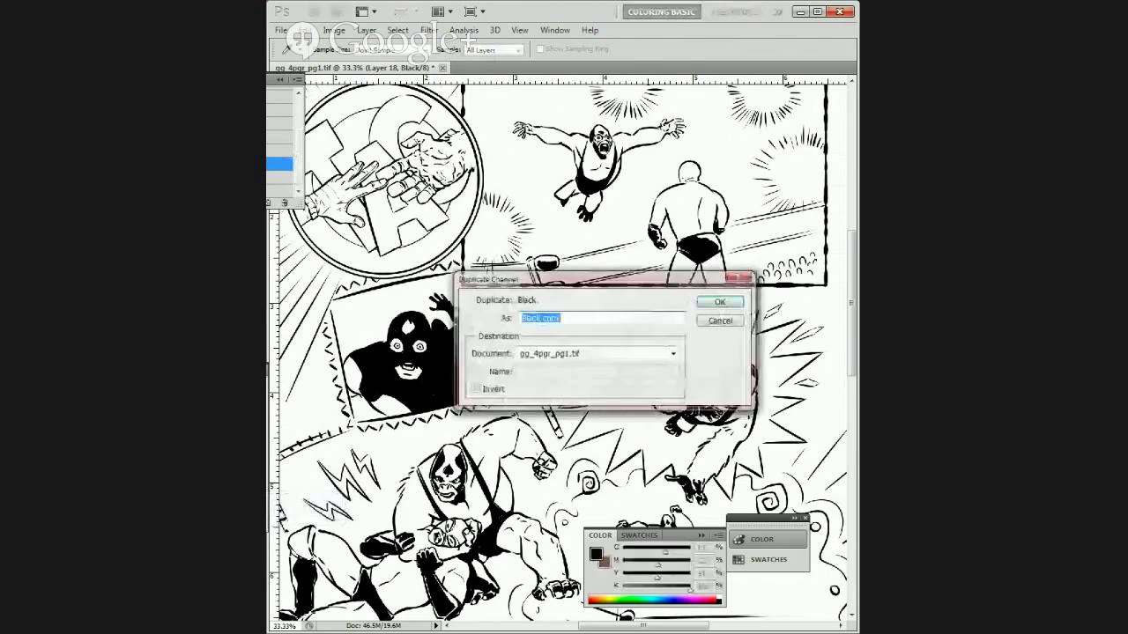
{"action": "key", "text": "Return"}
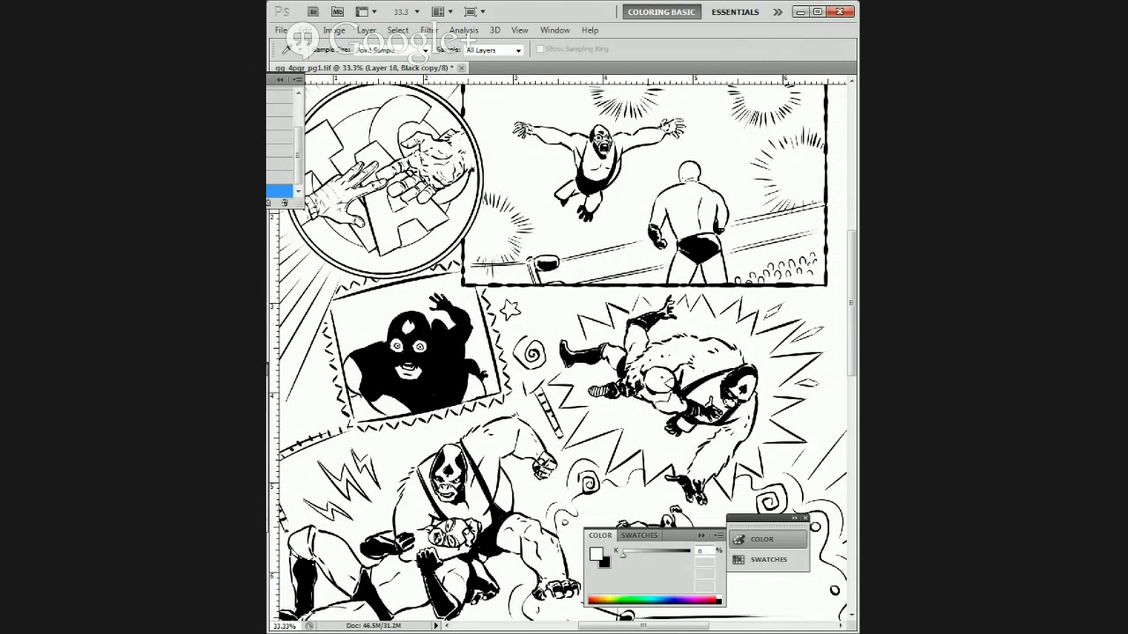
Step: Return to the composite image, delete the line-art layer and turn the blank background into a layer named Layer 0
{"action": "key", "text": "ctrl+2"}
{"action": "key", "text": "Delete"}
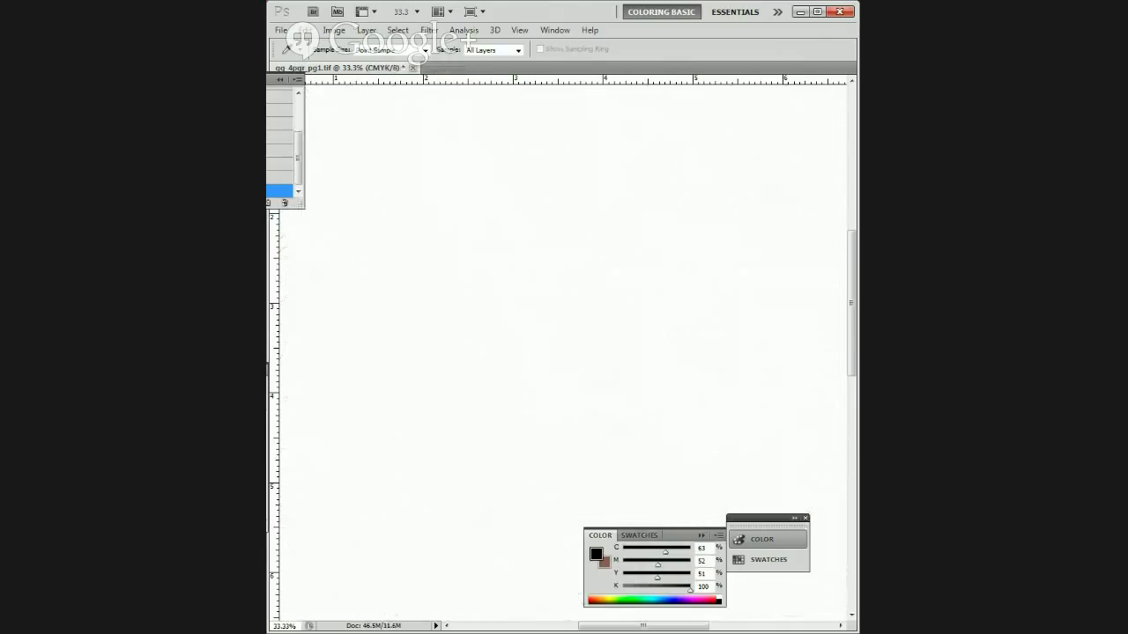
{"action": "key", "text": "ctrl+shift+n"}
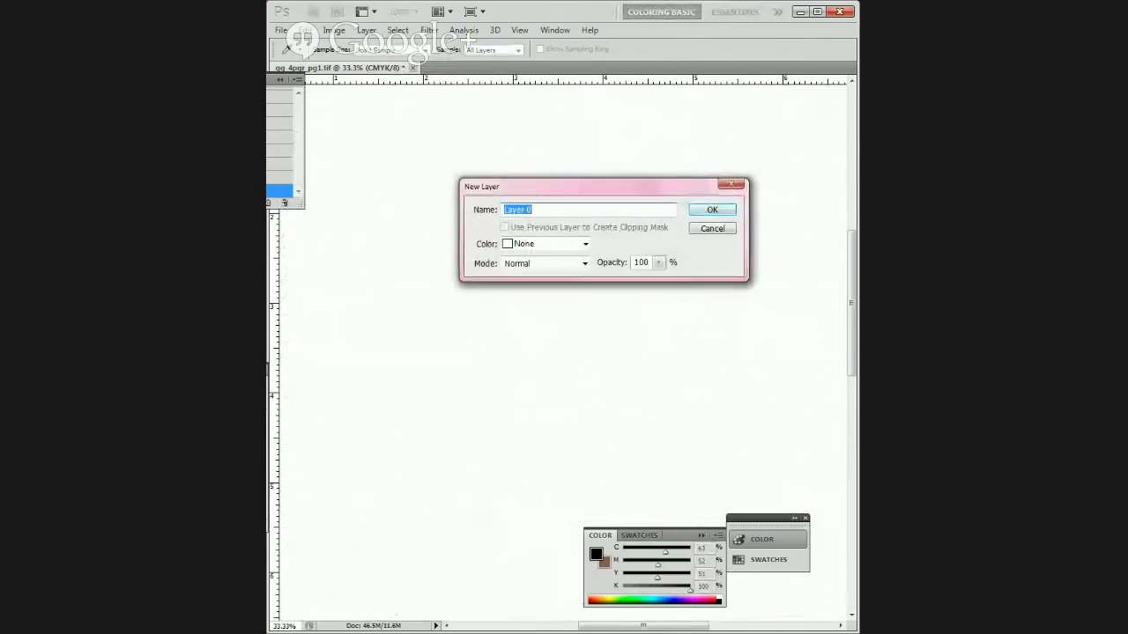
{"action": "key", "text": "Return"}
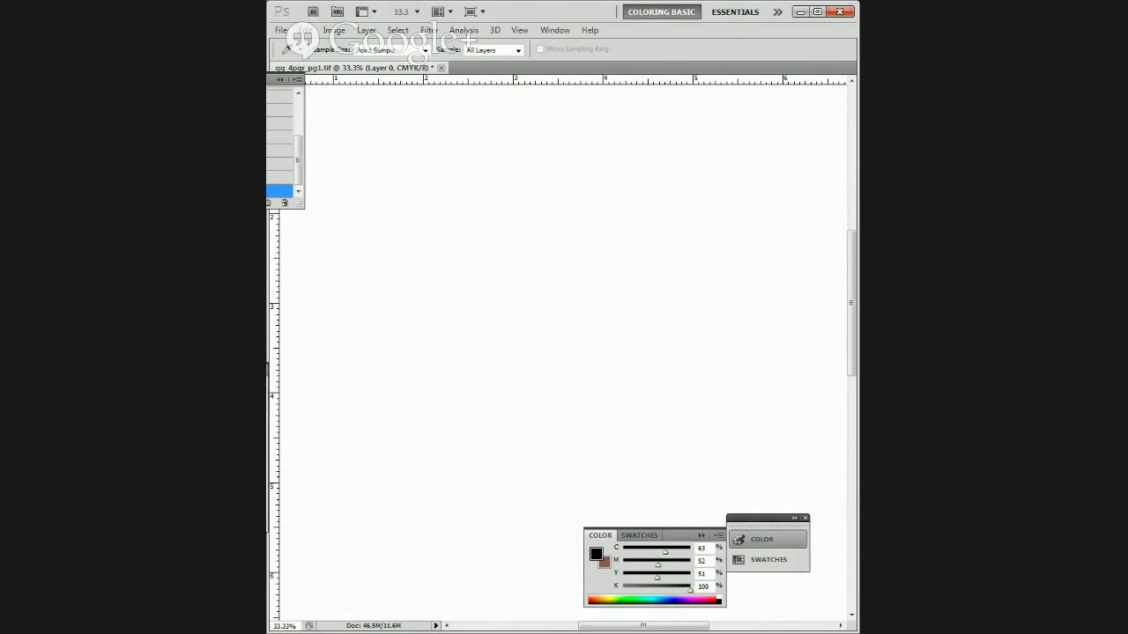
Step: Display the copied line-art channel over the page and fill Layer 0 with sampled white
{"action": "left_click_drag", "start_coordinate": [683, 396], "coordinate": [752, 368]}
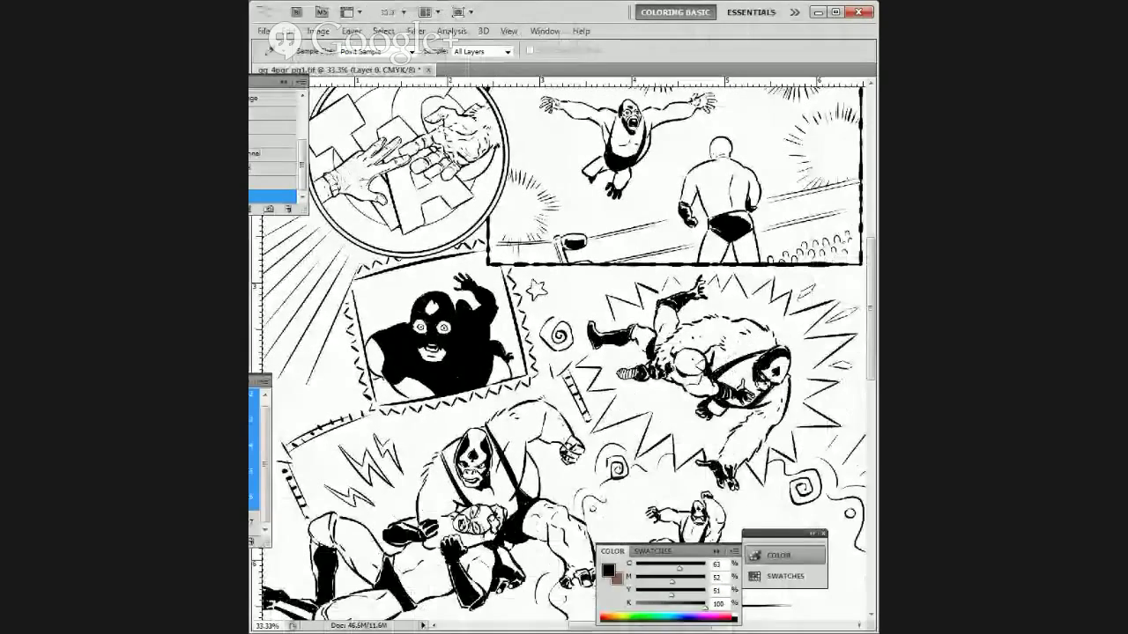
{"action": "left_click", "coordinate": [530, 372]}
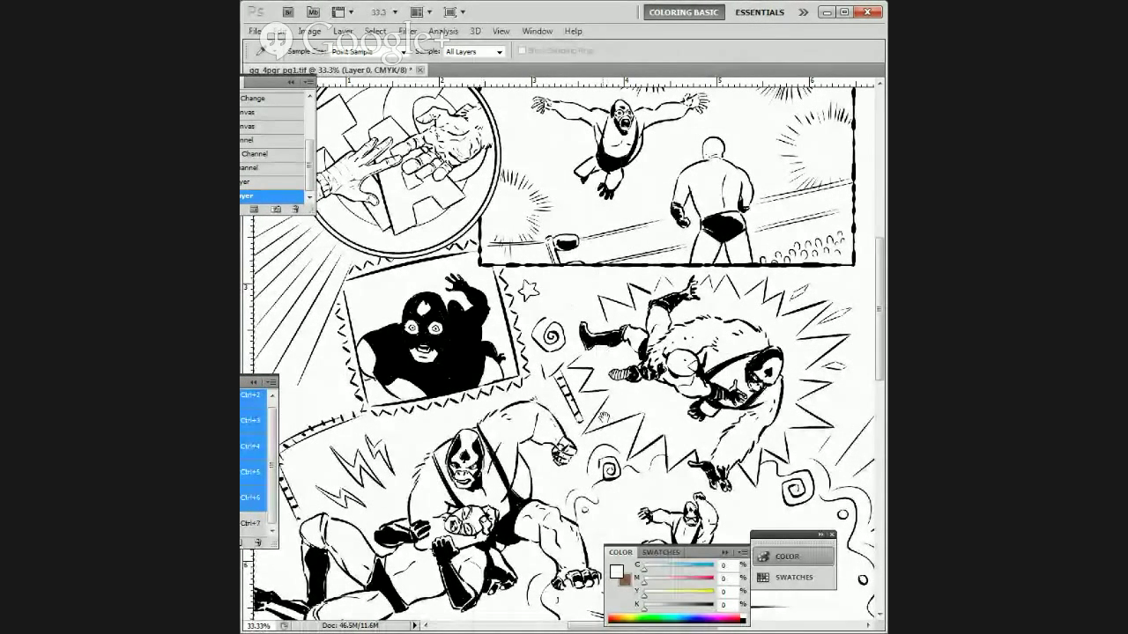
{"action": "key", "text": "alt+BackSpace"}
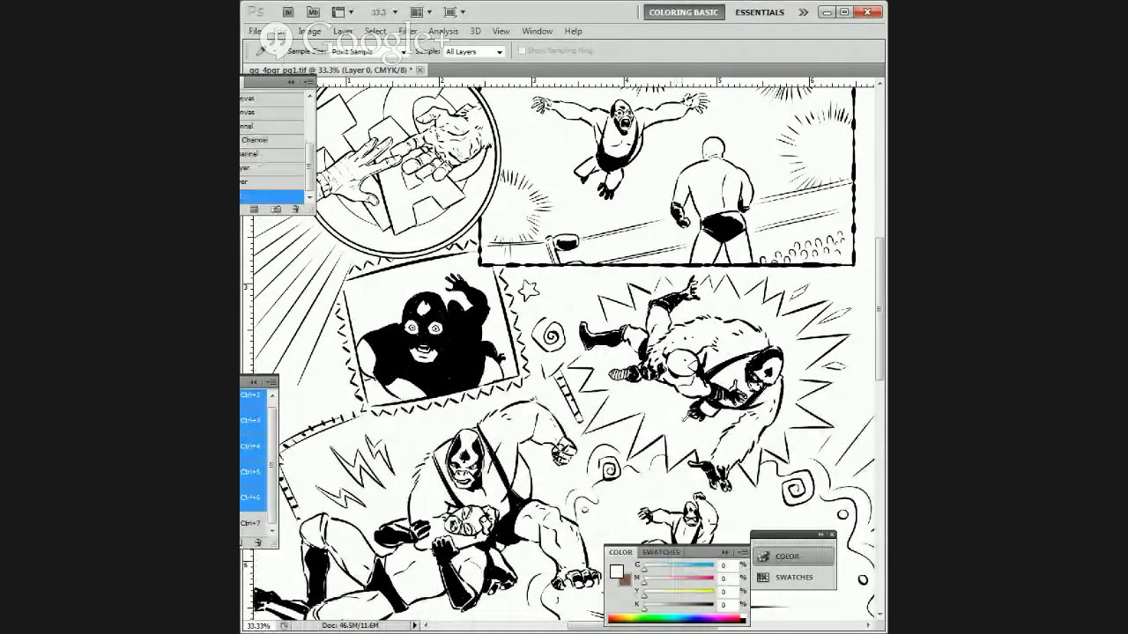
Step: Examine the inked comic page from the upper panels down to the ring scene, with and without the panels shown
{"action": "key", "text": "l"}
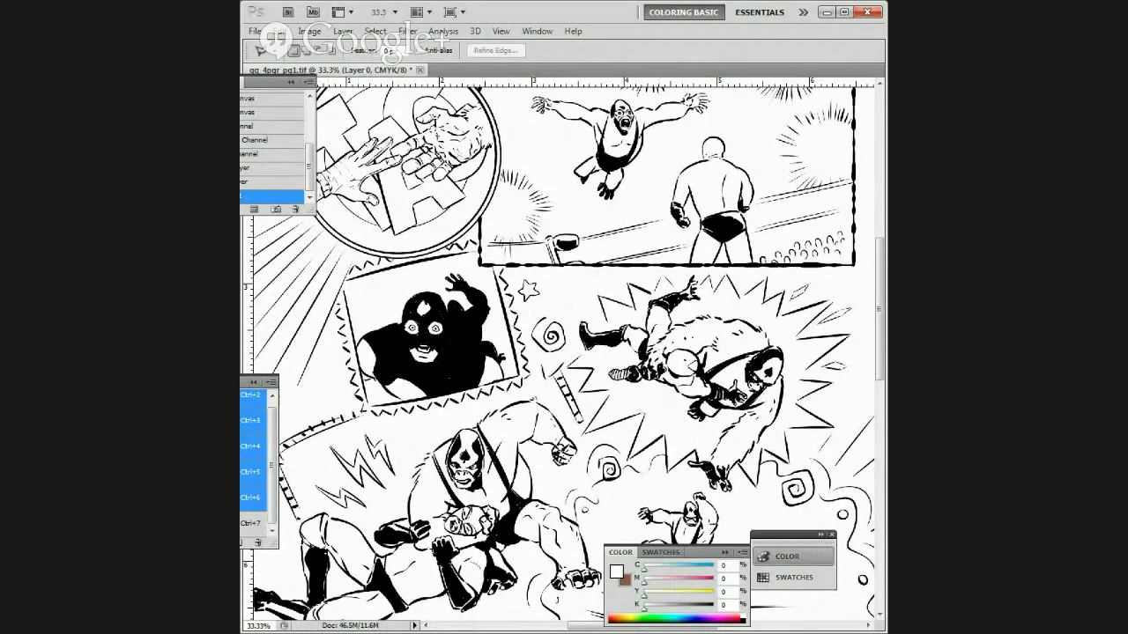
{"action": "key", "text": "Tab"}
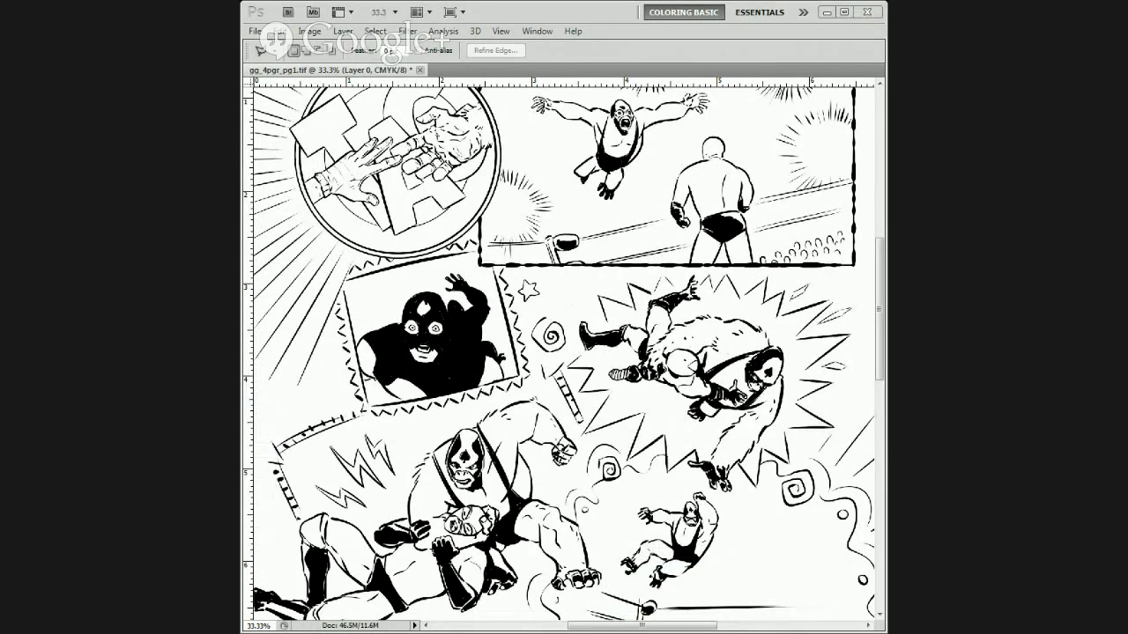
{"action": "key", "text": "Tab"}
{"action": "left_click_drag", "start_coordinate": [596, 257], "coordinate": [629, 405]}
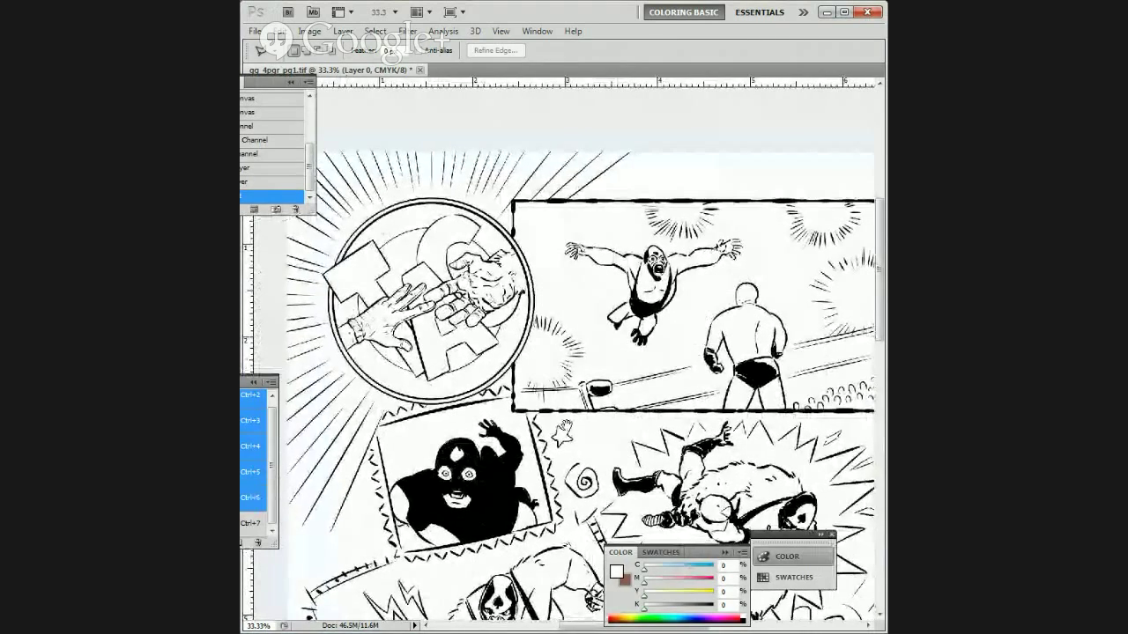
{"action": "left_click_drag", "start_coordinate": [562, 427], "coordinate": [532, 414]}
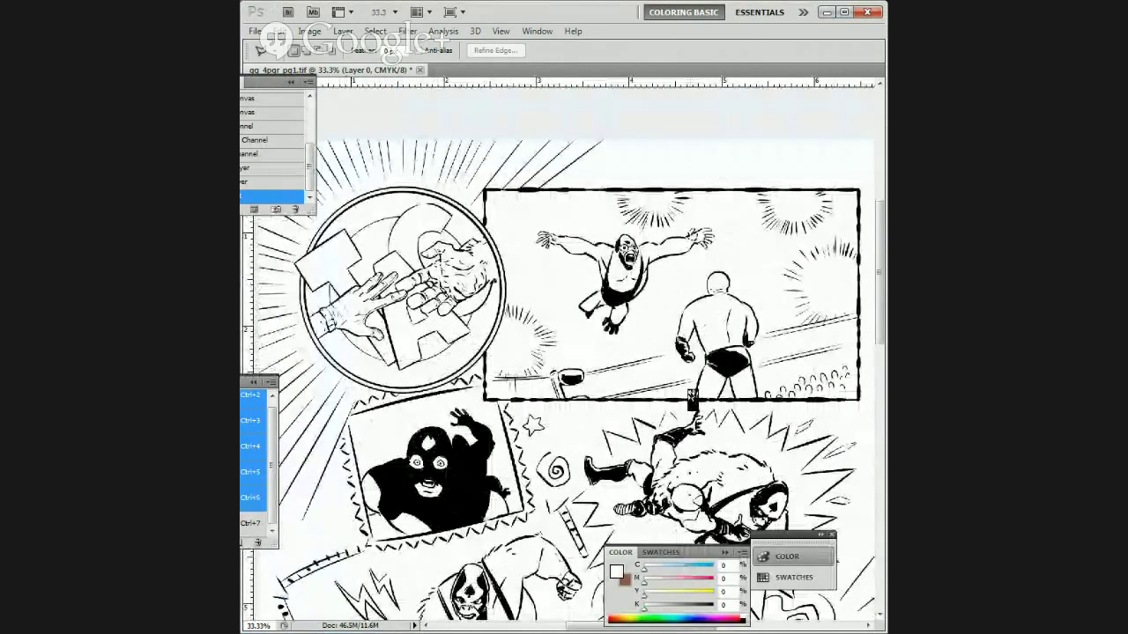
{"action": "left_click_drag", "start_coordinate": [685, 467], "coordinate": [655, 343]}
{"action": "scroll", "coordinate": [681, 427], "scroll_direction": "down", "scroll_amount": 3}
{"action": "scroll", "coordinate": [705, 423], "scroll_direction": "down", "scroll_amount": 3}
{"action": "left_click_drag", "start_coordinate": [633, 460], "coordinate": [528, 408]}
{"action": "left_click_drag", "start_coordinate": [465, 546], "coordinate": [507, 500]}
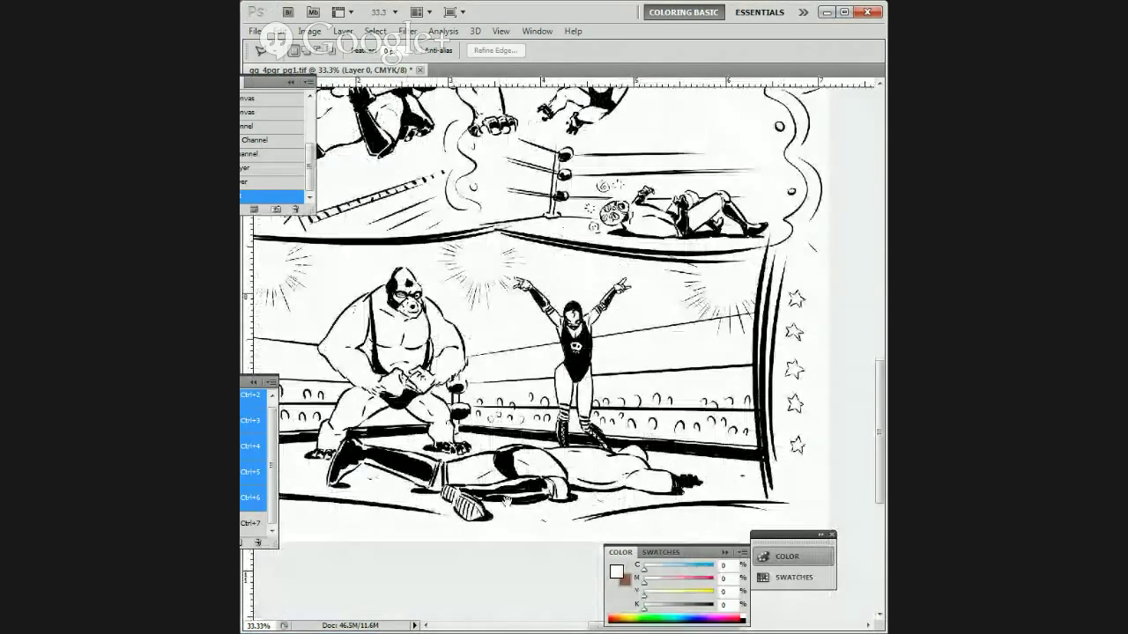
{"action": "key", "text": "w"}
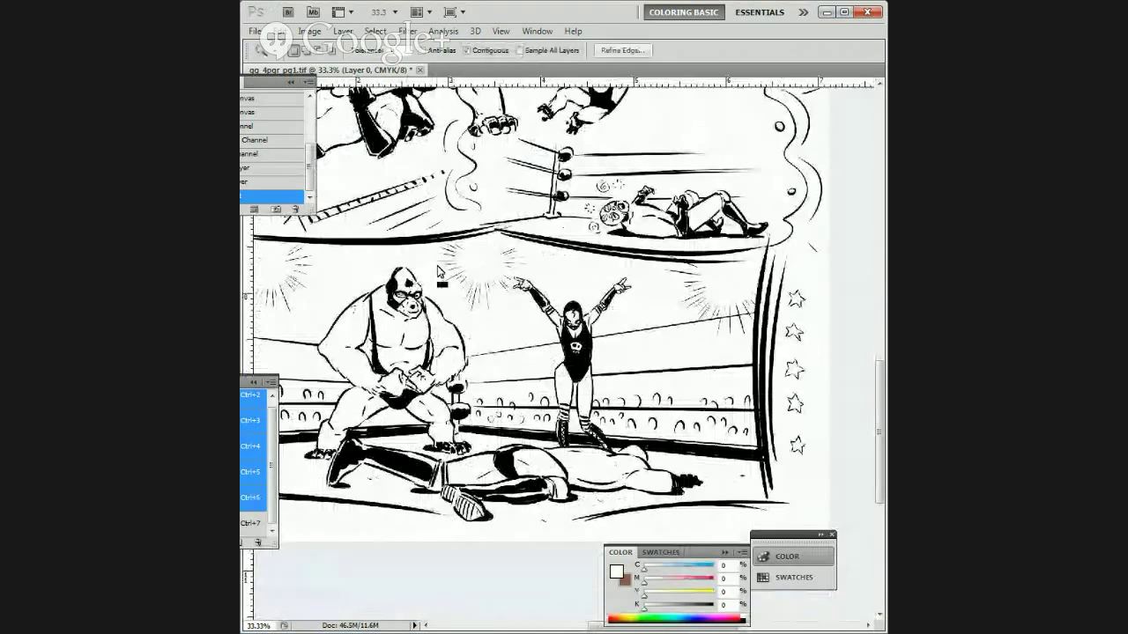
{"action": "key", "text": "Tab"}
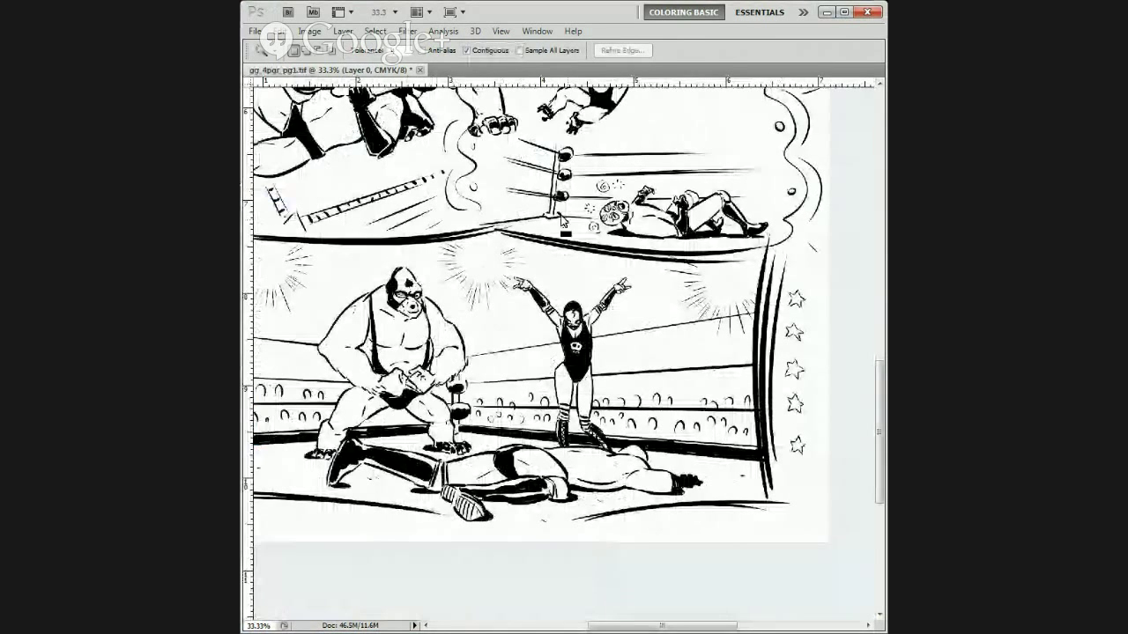
{"action": "key", "text": "Tab"}
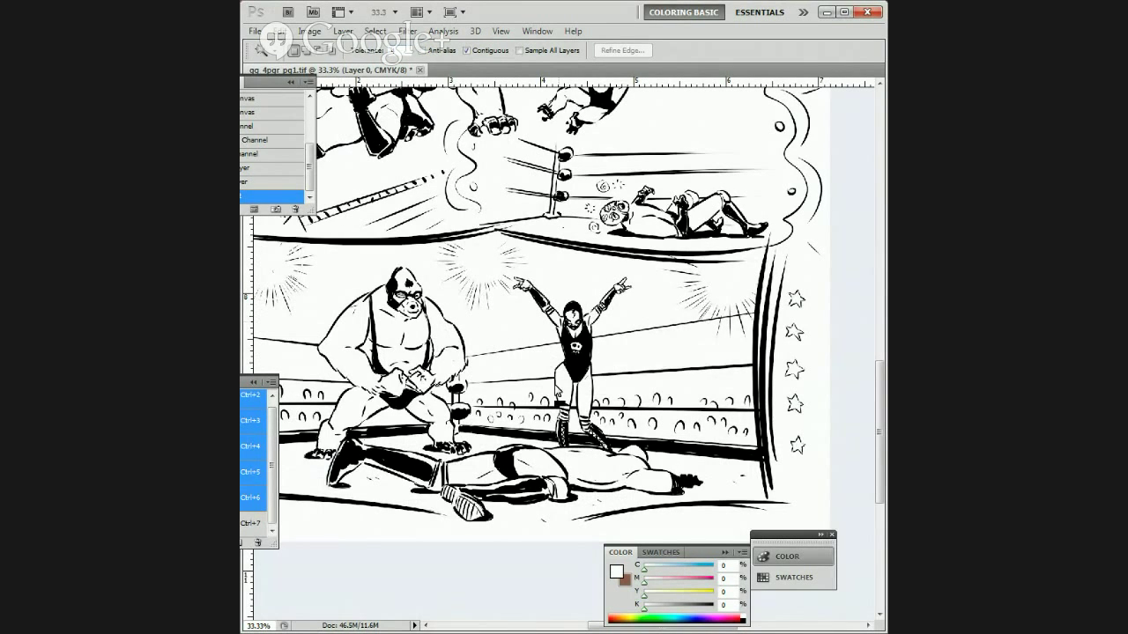
{"action": "key", "text": "shift+Tab"}
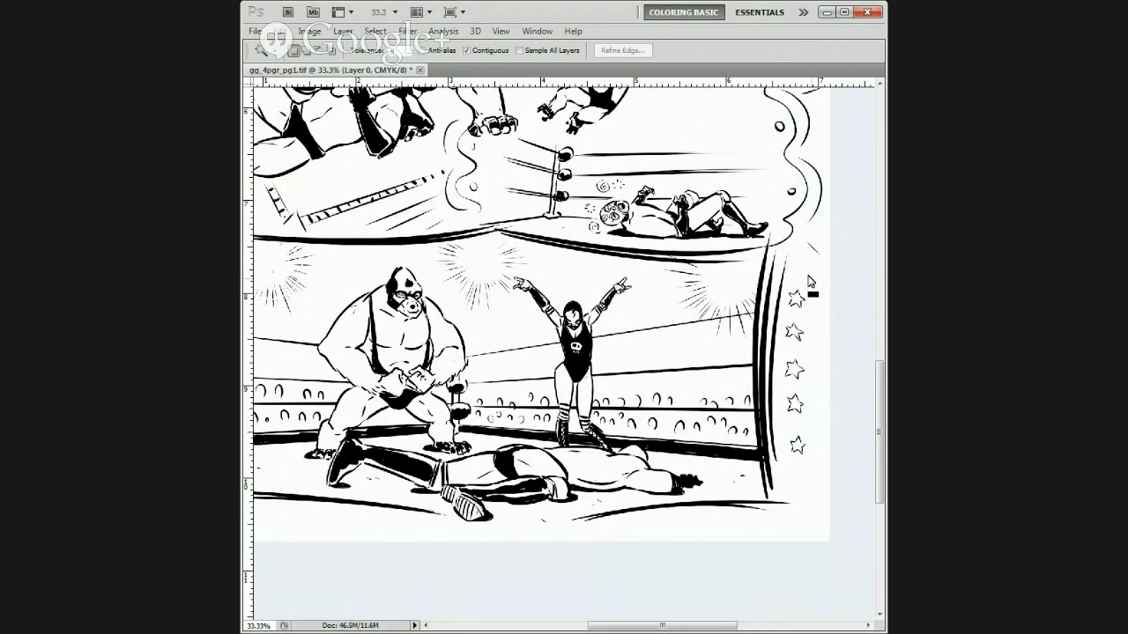
Step: Try selecting the white page area around the margin stars with the Magic Wand, and clear the selection
{"action": "left_click", "coordinate": [812, 282]}
{"action": "key", "text": "shift+Tab"}
{"action": "left_click", "coordinate": [250, 523]}
{"action": "key", "text": "ctrl+d"}
{"action": "left_click", "coordinate": [809, 311]}
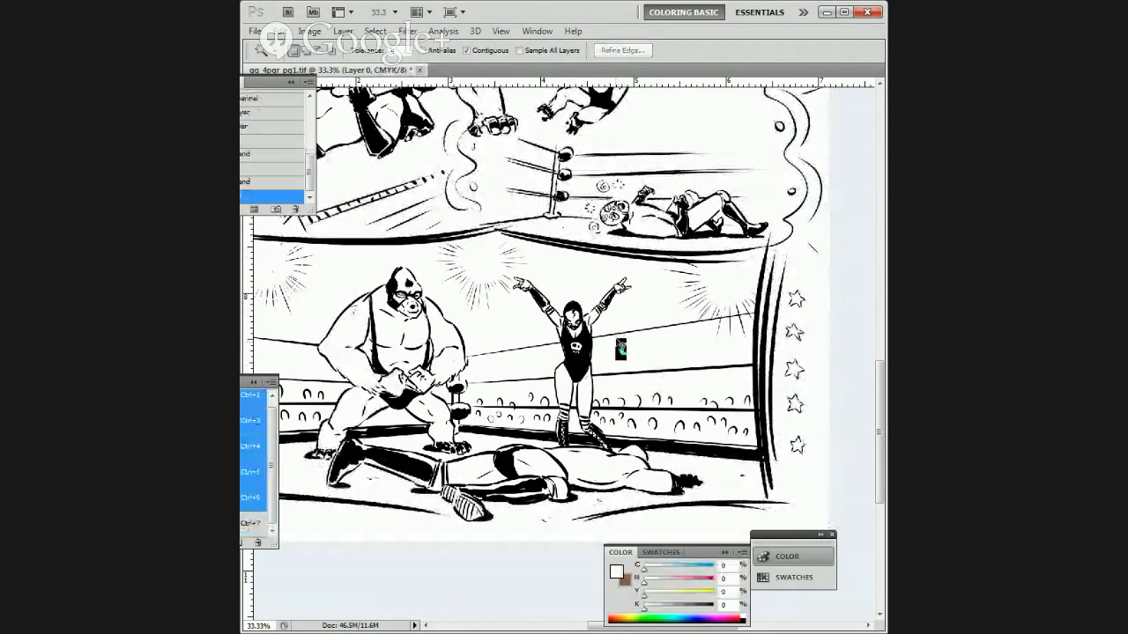
Step: Display the layers and set the foreground color's yellow to 22%
{"action": "left_click_drag", "start_coordinate": [567, 176], "coordinate": [734, 449]}
{"action": "key", "text": "F7"}
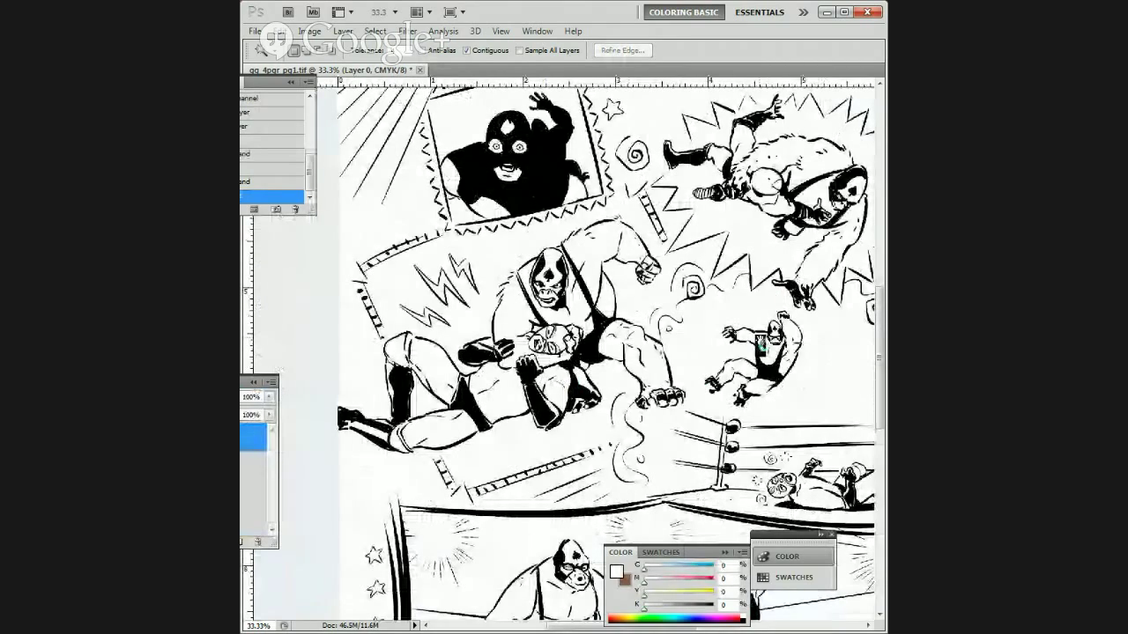
{"action": "left_click_drag", "start_coordinate": [745, 292], "coordinate": [716, 487]}
{"action": "left_click", "coordinate": [660, 595]}
{"action": "left_click_drag", "start_coordinate": [659, 596], "coordinate": [659, 596]}
{"action": "left_click_drag", "start_coordinate": [677, 346], "coordinate": [591, 388]}
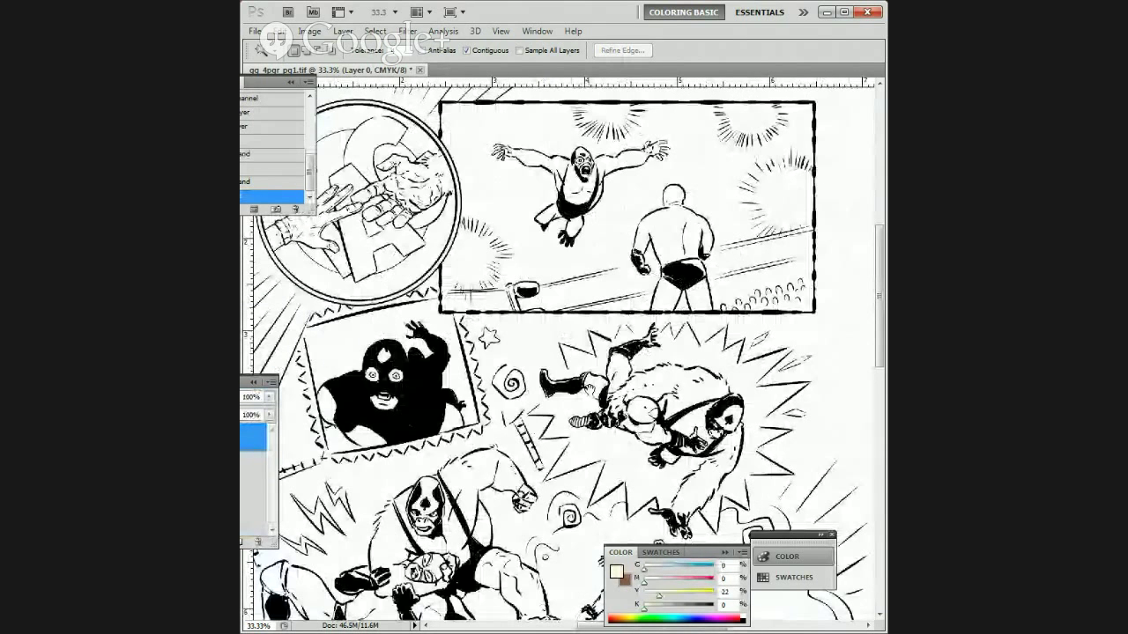
Step: Set Layer 0's Blend If to Black, with the black slider for This Layer at 170
{"action": "key", "text": "h"}
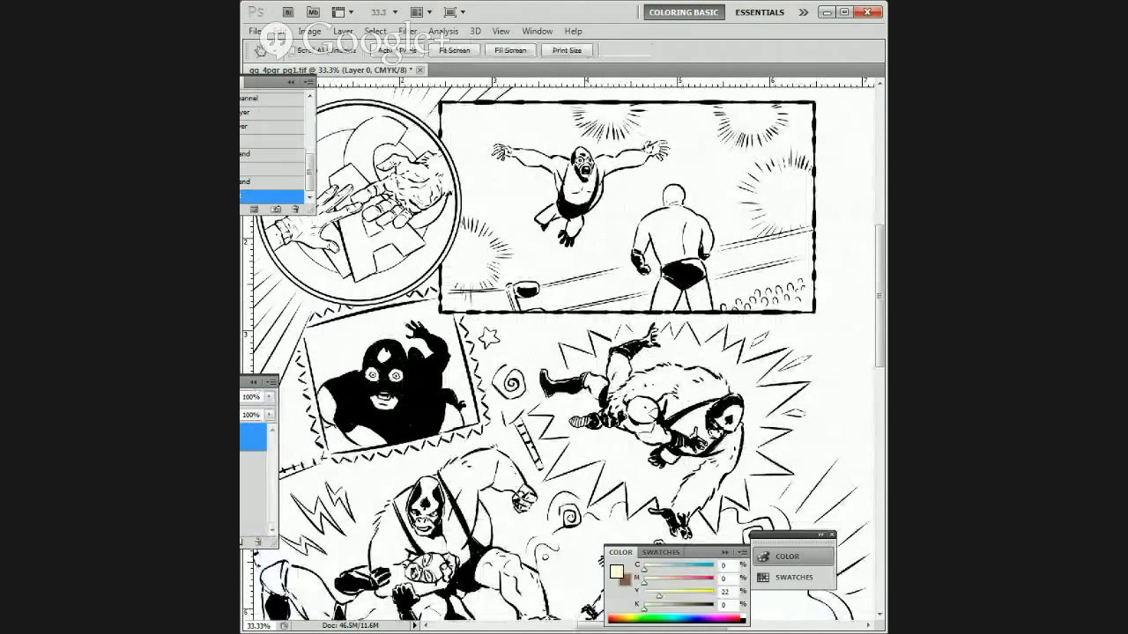
{"action": "double_click", "coordinate": [253, 437]}
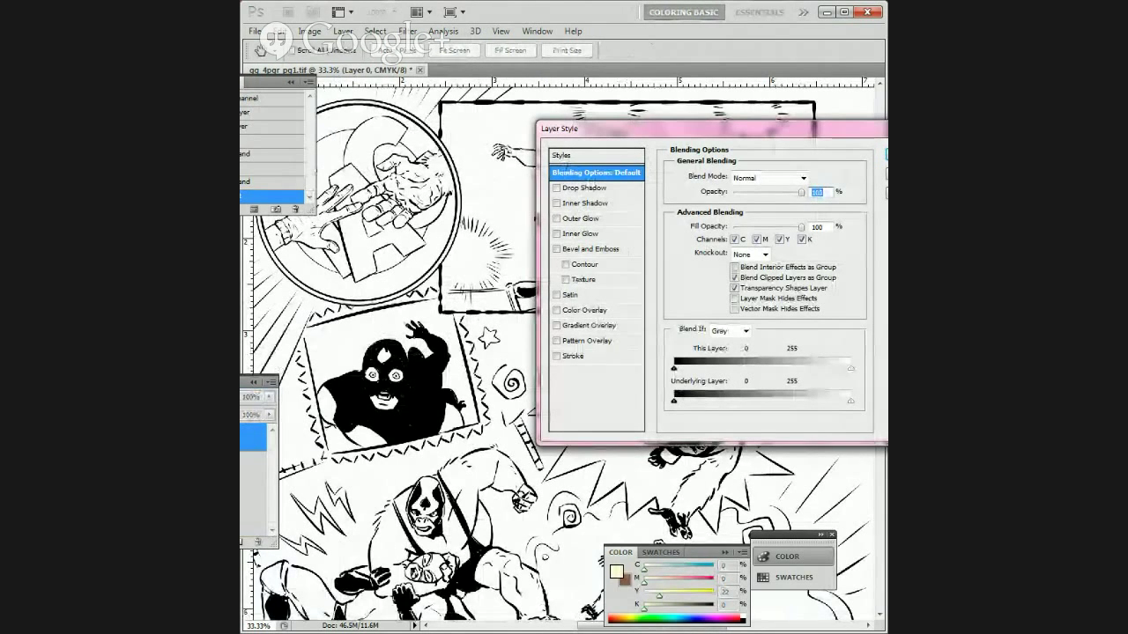
{"action": "key", "text": "Escape"}
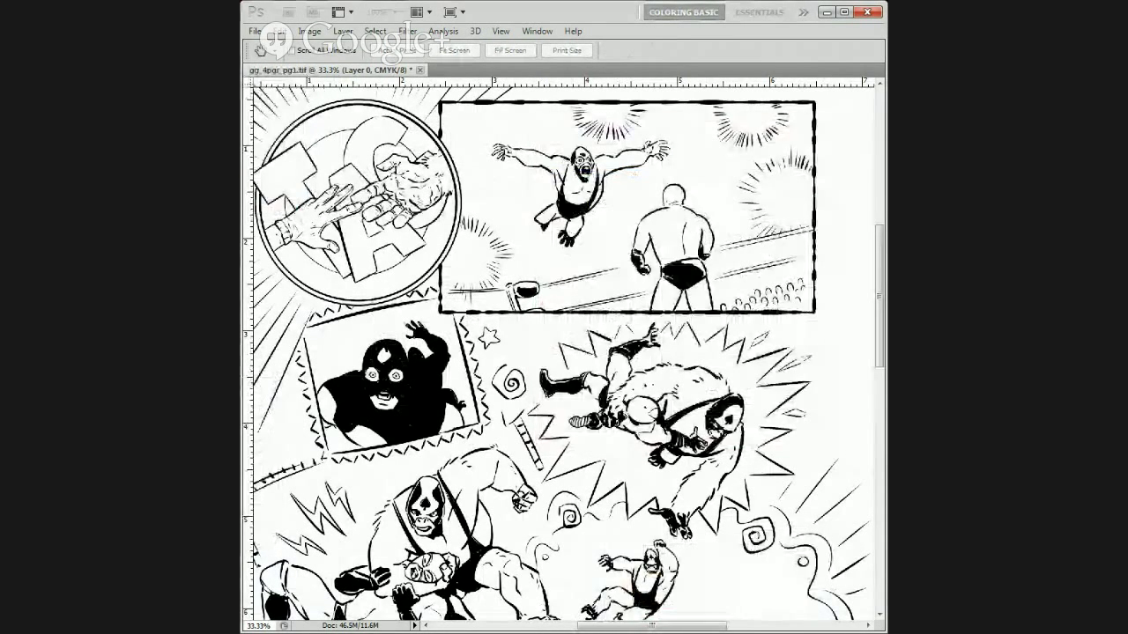
{"action": "left_click", "coordinate": [730, 331]}
{"action": "left_click", "coordinate": [727, 384]}
{"action": "left_click_drag", "start_coordinate": [673, 369], "coordinate": [791, 368]}
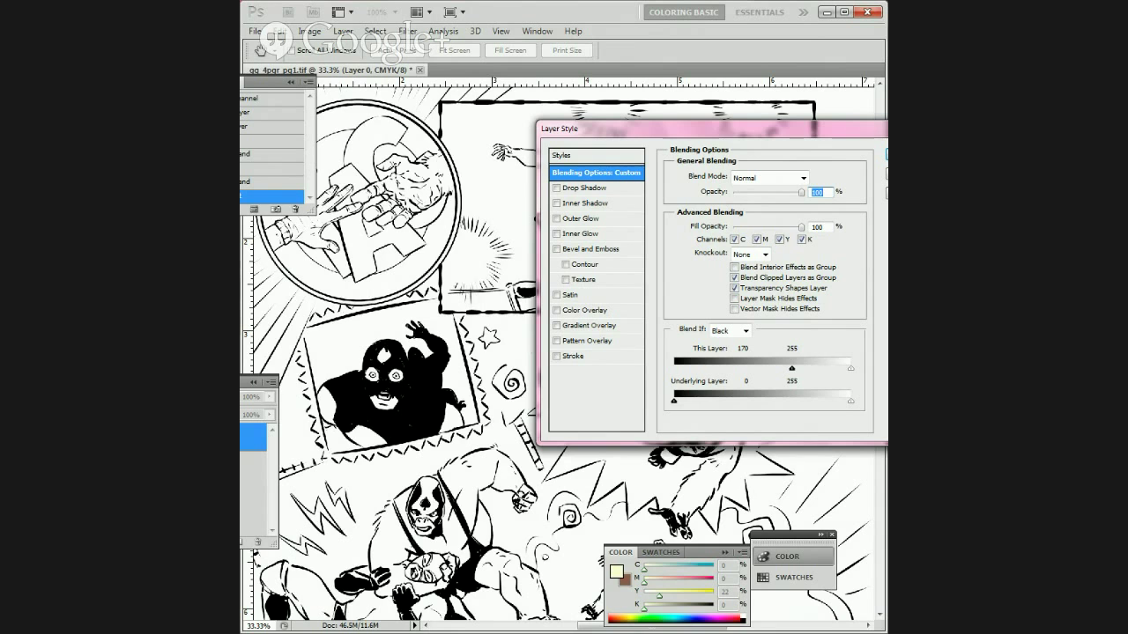
{"action": "key", "text": "Return"}
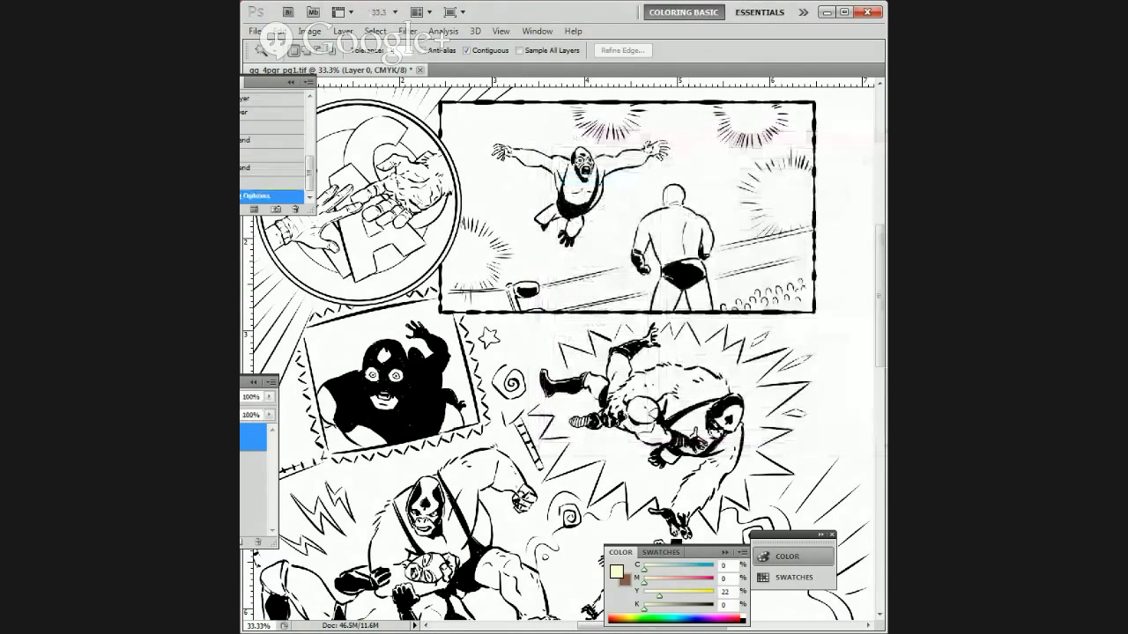
Step: Fill Layer 0 with a purple of cyan 100%, magenta 95%, yellow 22% and black 0%
{"action": "left_click", "coordinate": [710, 581]}
{"action": "left_click", "coordinate": [714, 567]}
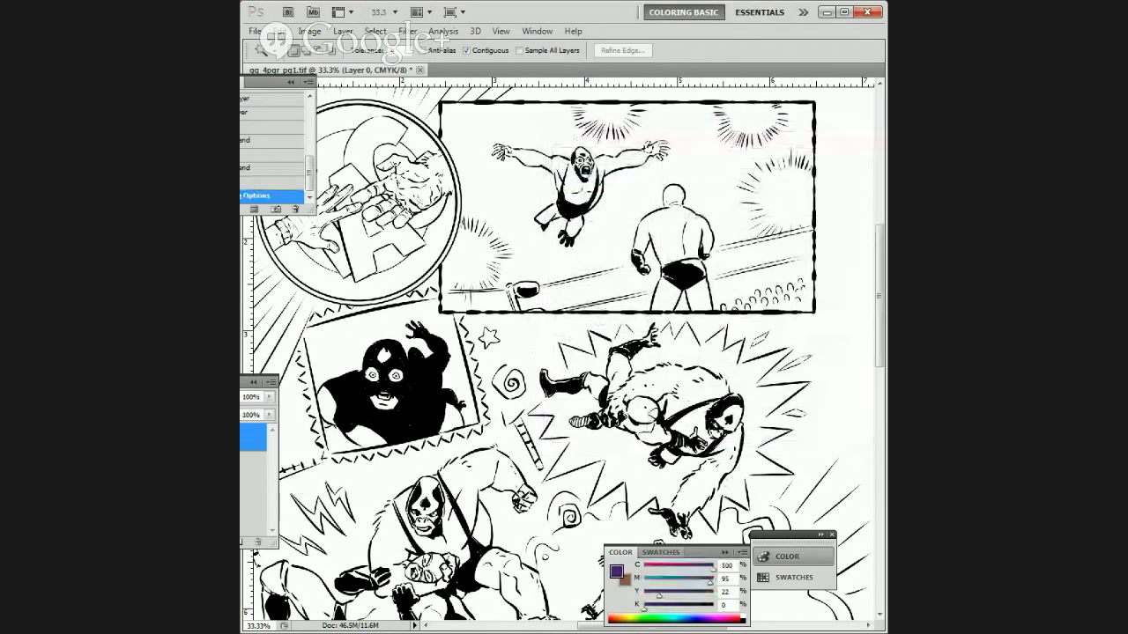
{"action": "key", "text": "g"}
{"action": "left_click", "coordinate": [607, 464]}
{"action": "key", "text": "w"}
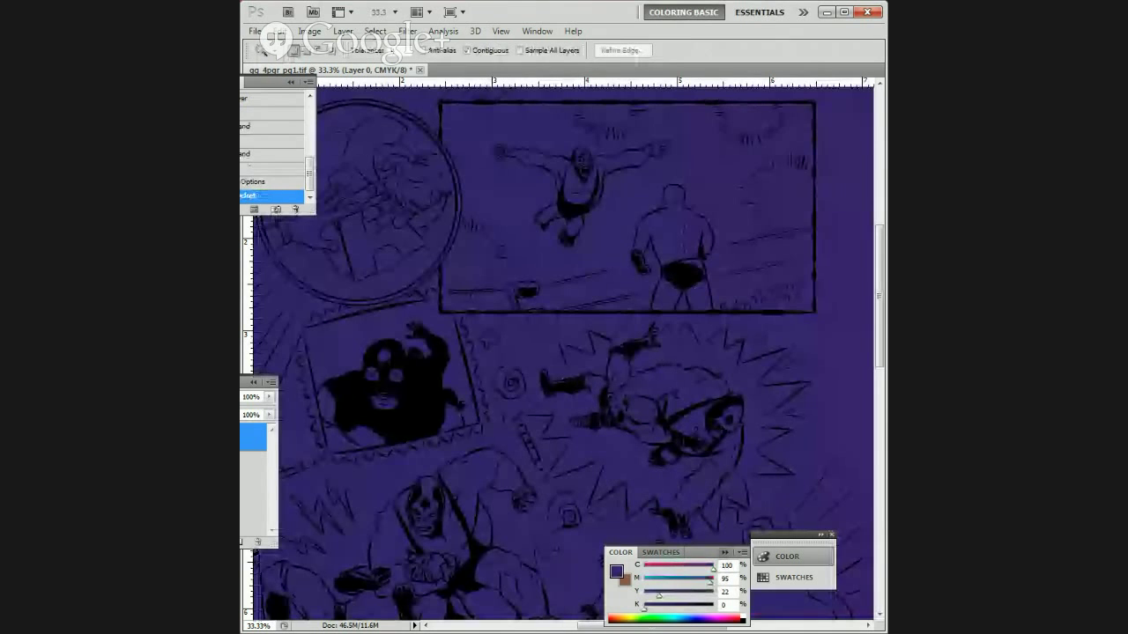
Step: Change the foreground color to cyan 77% and magenta 29%, and fill Layer 0 with this blue
{"action": "mouse_move", "coordinate": [710, 578]}
{"action": "left_mouse_down"}
{"action": "mouse_move", "coordinate": [664, 578]}
{"action": "mouse_move", "coordinate": [697, 568]}
{"action": "left_mouse_up"}
{"action": "key", "text": "g"}
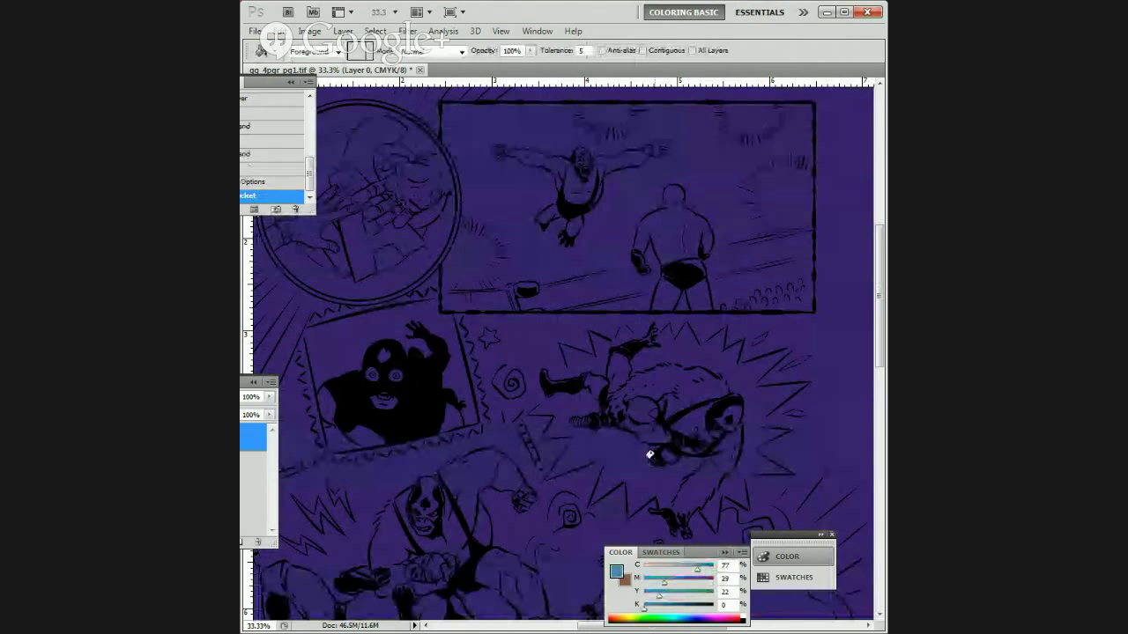
{"action": "left_click", "coordinate": [649, 456]}
{"action": "key", "text": "w"}
Step: Raise the foreground color's black to 40% and fill Layer 0 with it to test the blending limit
{"action": "left_click_drag", "start_coordinate": [643, 607], "coordinate": [672, 606]}
{"action": "key", "text": "g"}
{"action": "left_click", "coordinate": [484, 335]}
{"action": "key", "text": "w"}
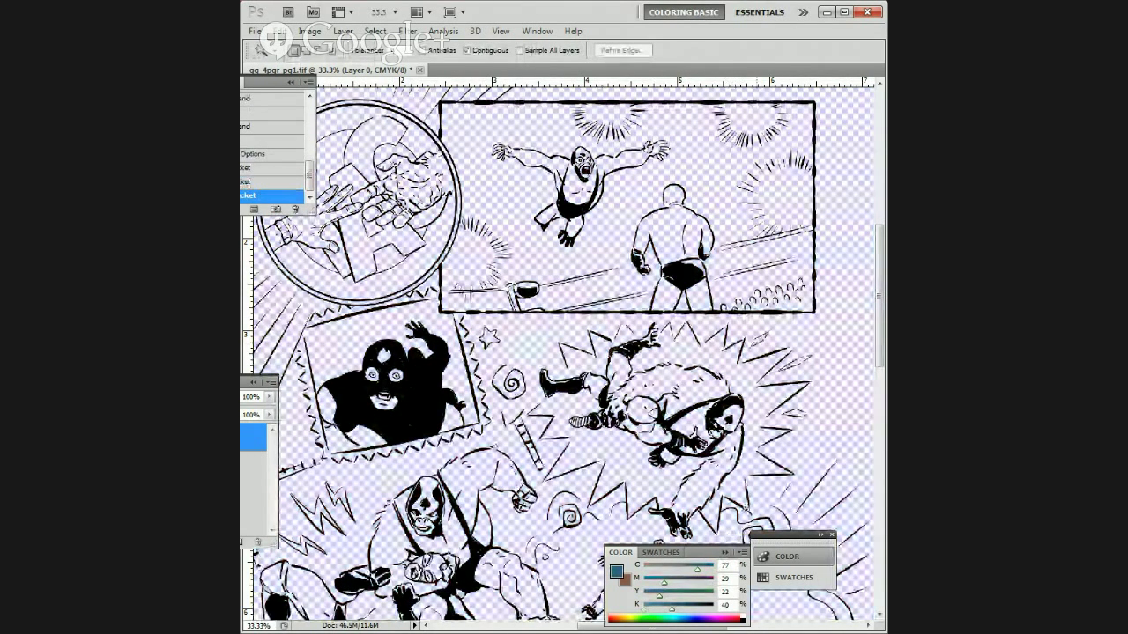
Step: Set the foreground color's black to 0%, select the page area with the Magic Wand and refill Layer 0 with the blue
{"action": "left_click_drag", "start_coordinate": [671, 609], "coordinate": [644, 608]}
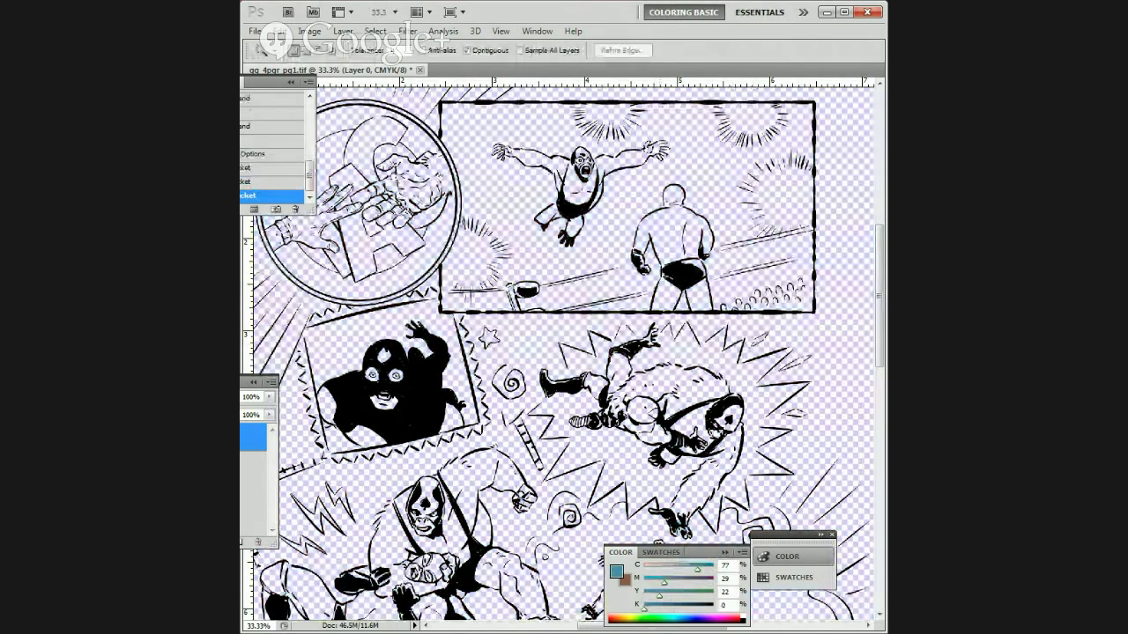
{"action": "left_click", "coordinate": [617, 533]}
{"action": "key", "text": "g"}
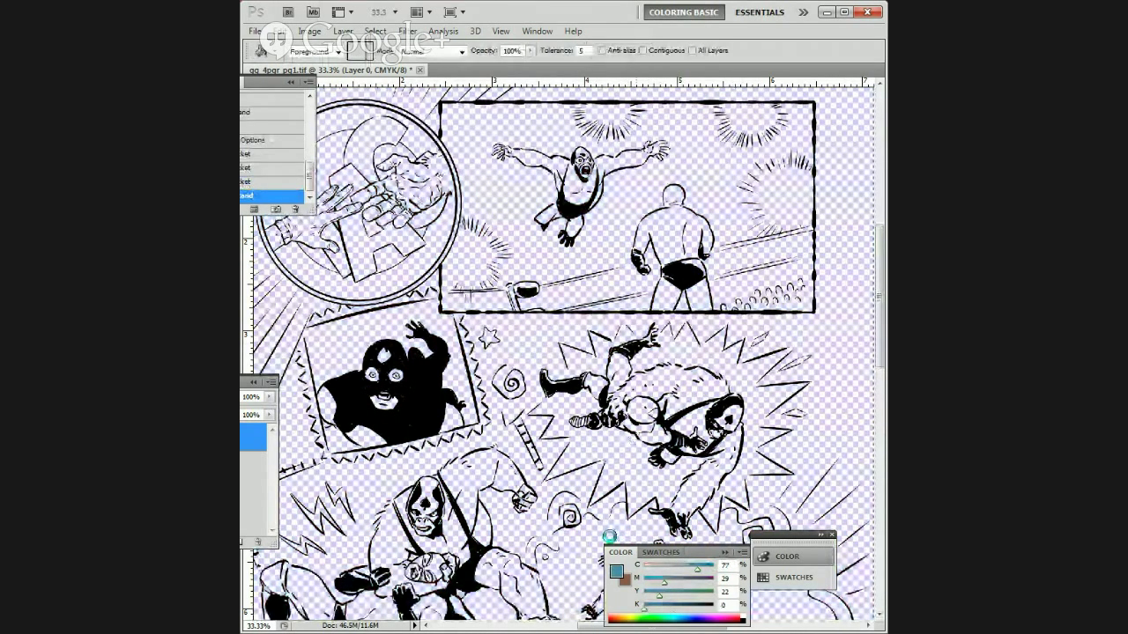
{"action": "left_click", "coordinate": [609, 535]}
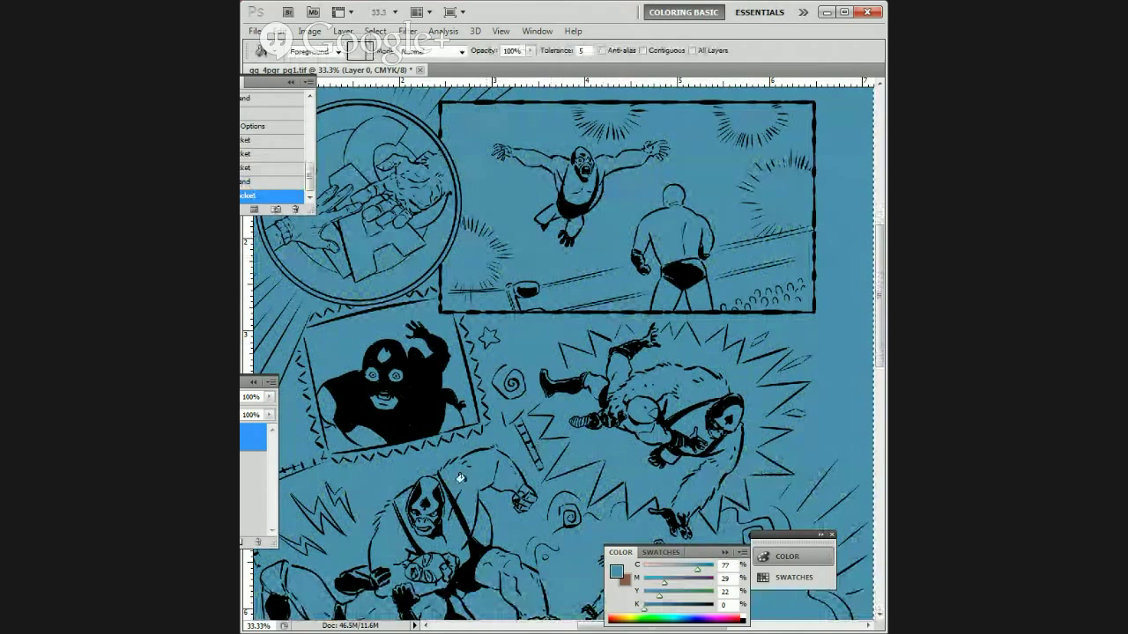
Step: Review the Blend If settings in Layer 0's blending options and look over the page's upper panels
{"action": "left_click_drag", "start_coordinate": [540, 439], "coordinate": [599, 410]}
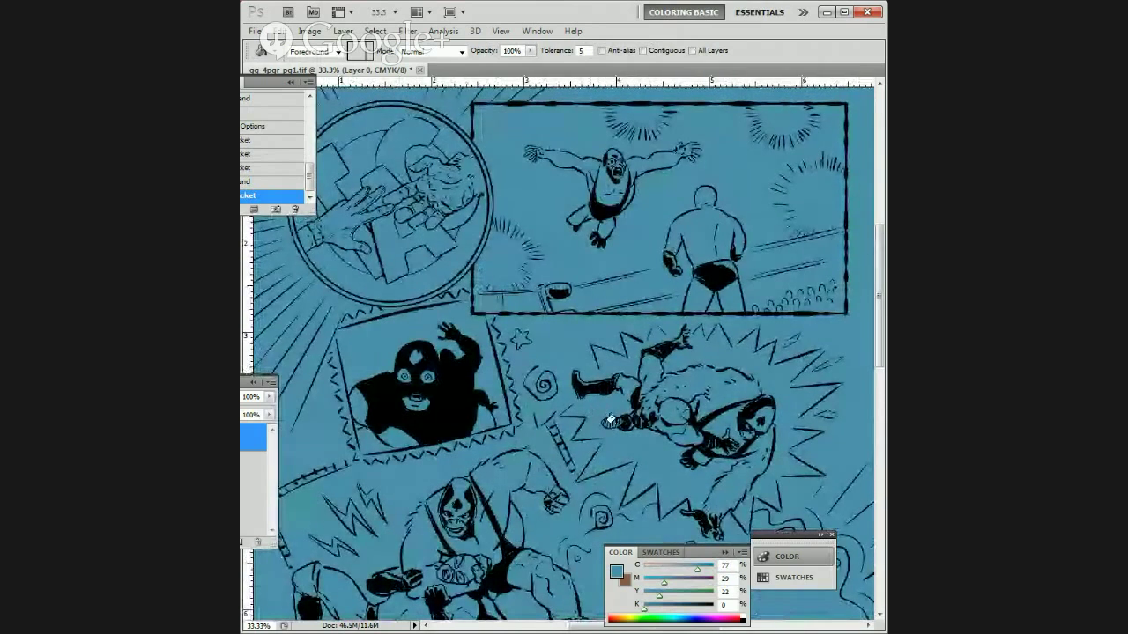
{"action": "double_click", "coordinate": [777, 320]}
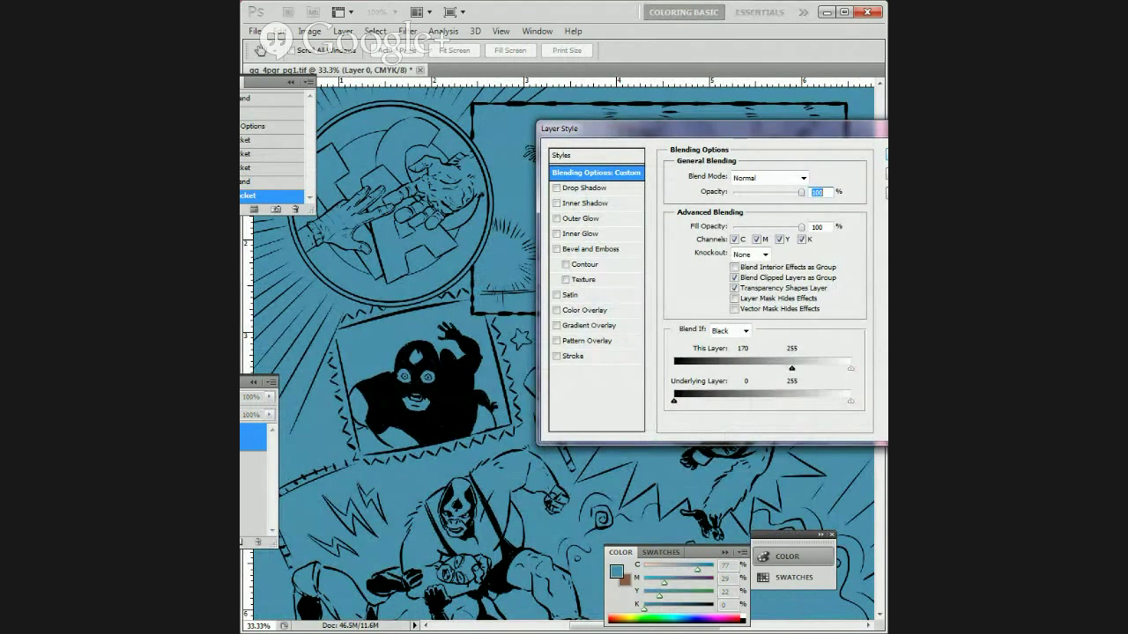
{"action": "left_click", "coordinate": [887, 154]}
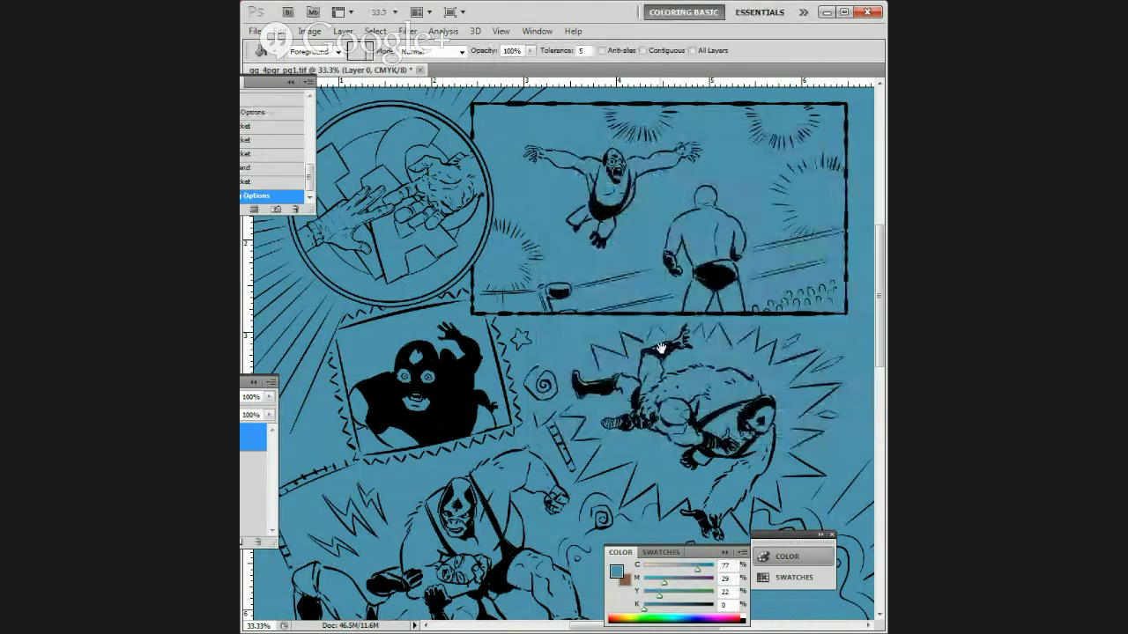
{"action": "left_click_drag", "start_coordinate": [664, 360], "coordinate": [711, 338]}
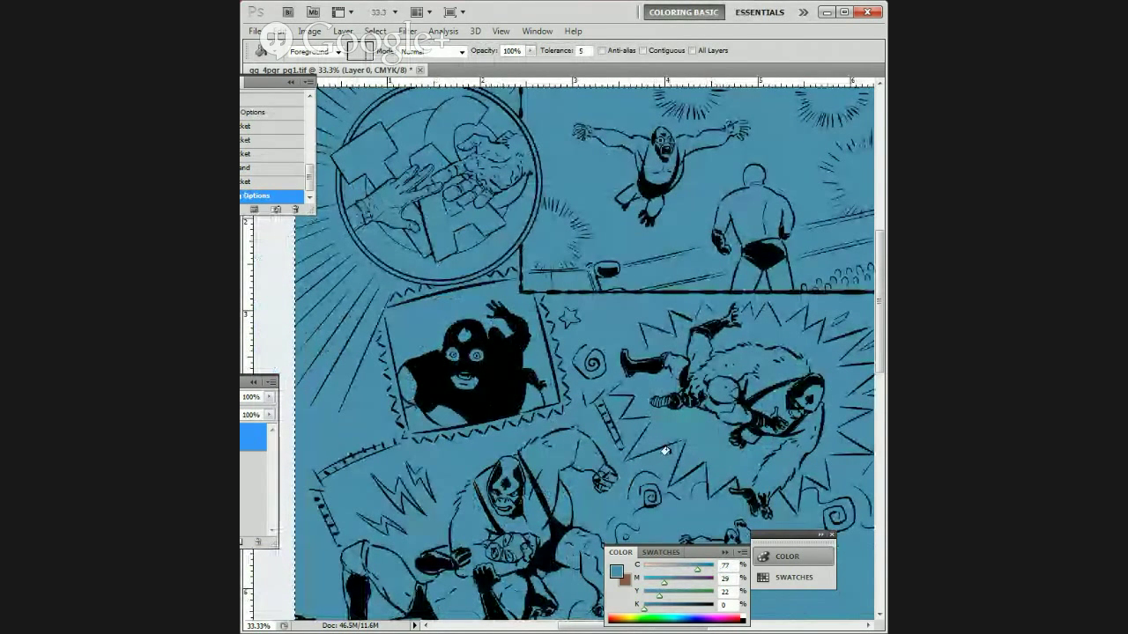
{"action": "left_click_drag", "start_coordinate": [661, 262], "coordinate": [642, 411]}
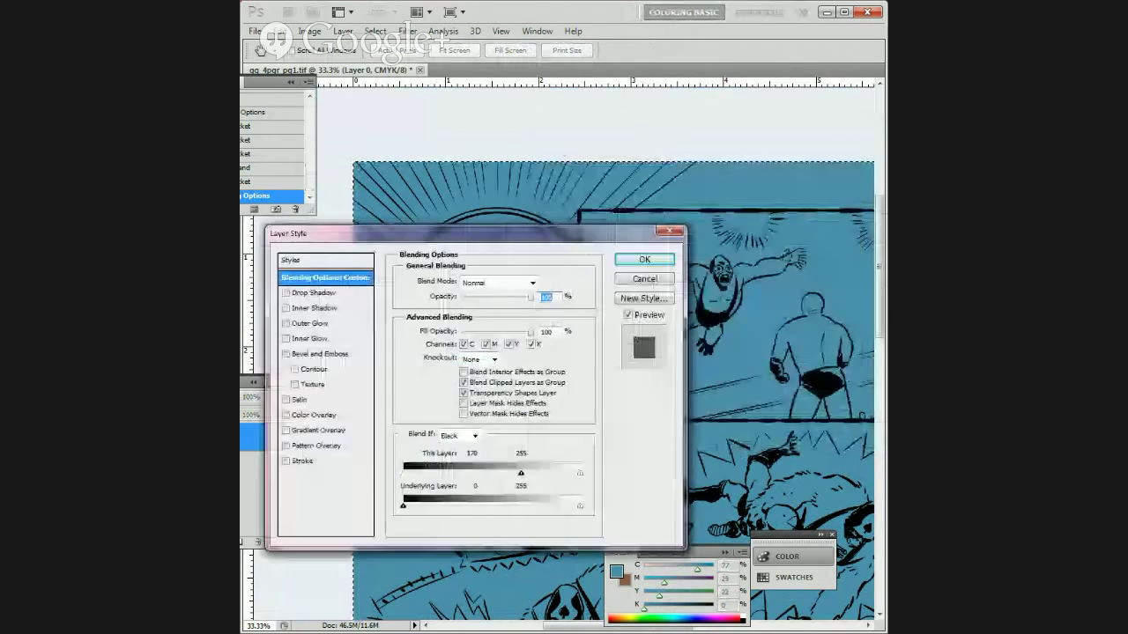
{"action": "left_click_drag", "start_coordinate": [475, 234], "coordinate": [455, 211]}
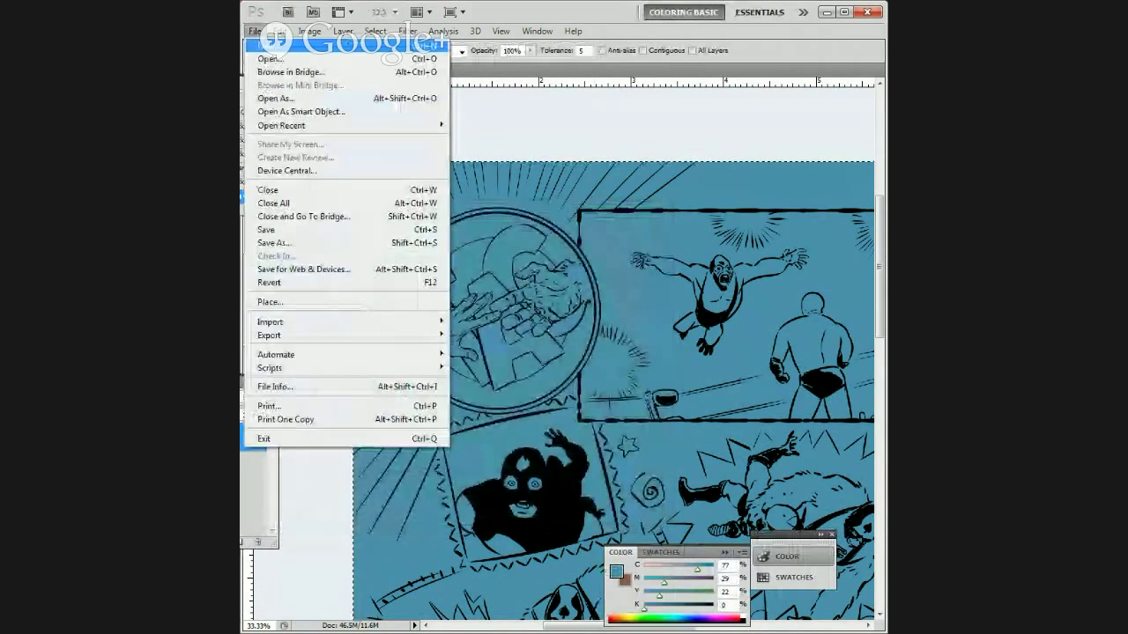
Step: Create a new blank CMYK document and close it
{"action": "left_click", "coordinate": [282, 46]}
{"action": "left_click", "coordinate": [752, 248]}
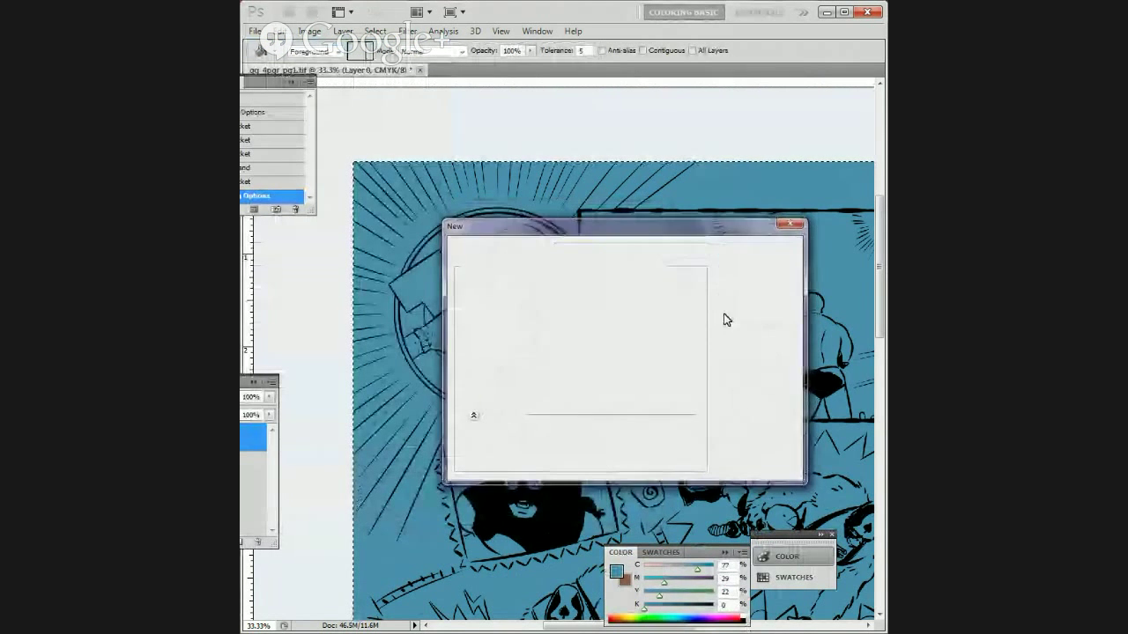
{"action": "key", "text": "Return"}
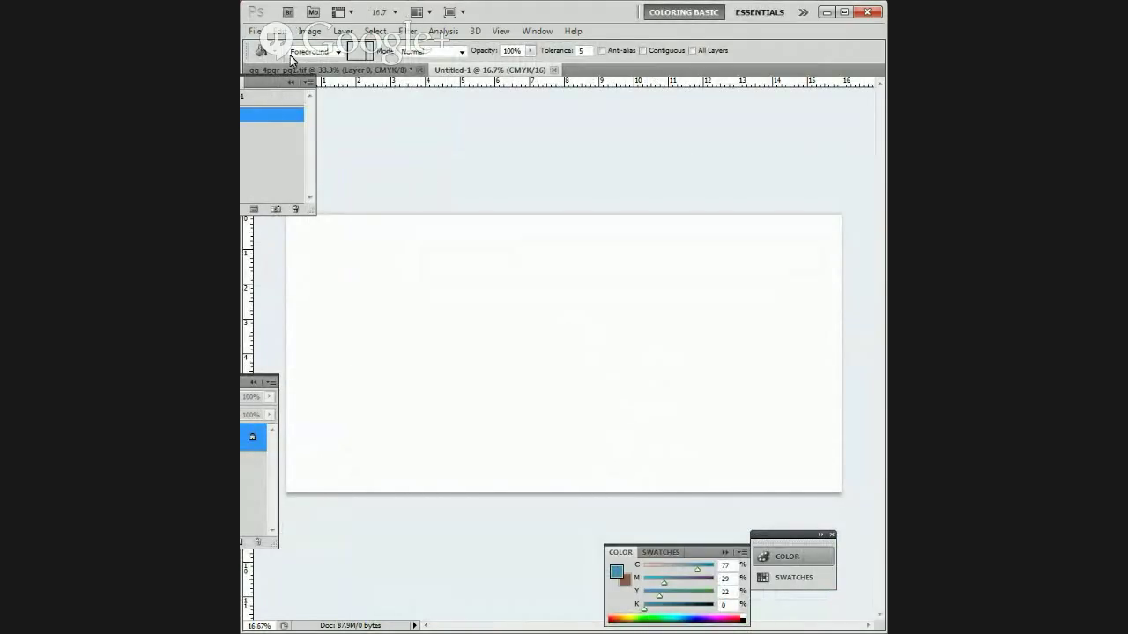
{"action": "left_click", "coordinate": [554, 70]}
{"action": "scroll", "coordinate": [617, 458], "scroll_direction": "up", "scroll_amount": 1}
{"action": "mouse_move", "coordinate": [551, 399]}
{"action": "left_mouse_down"}
{"action": "mouse_move", "coordinate": [604, 361]}
{"action": "mouse_move", "coordinate": [614, 449]}
{"action": "mouse_move", "coordinate": [659, 391]}
{"action": "mouse_move", "coordinate": [709, 408]}
{"action": "left_mouse_up"}
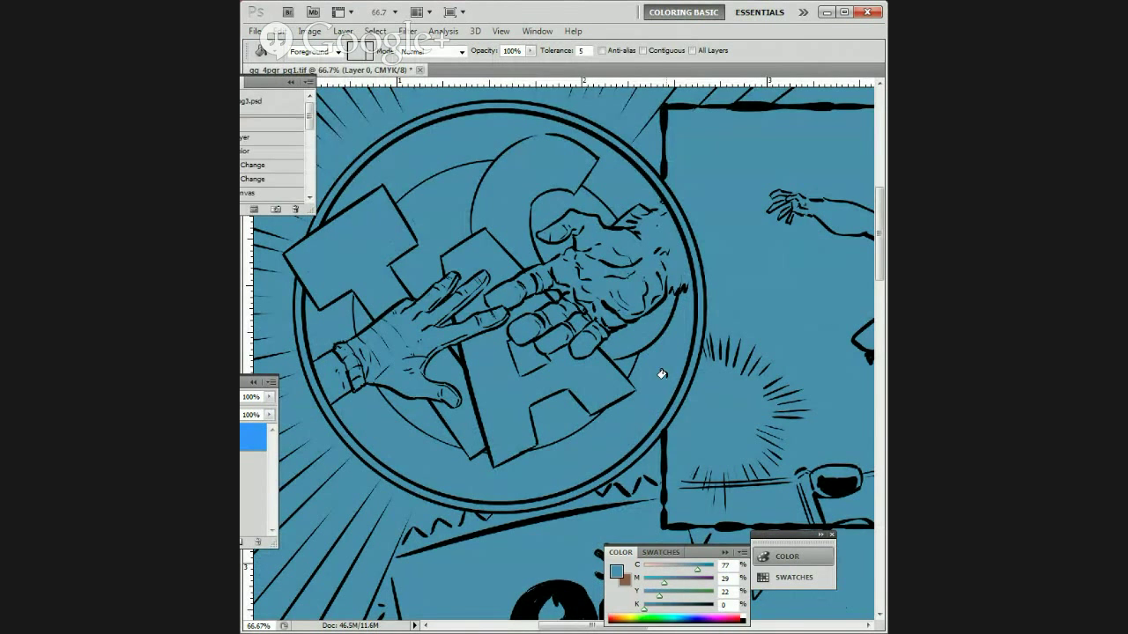
{"action": "mouse_move", "coordinate": [597, 330]}
{"action": "left_mouse_down"}
{"action": "mouse_move", "coordinate": [516, 382]}
{"action": "mouse_move", "coordinate": [514, 464]}
{"action": "mouse_move", "coordinate": [581, 339]}
{"action": "left_mouse_up"}
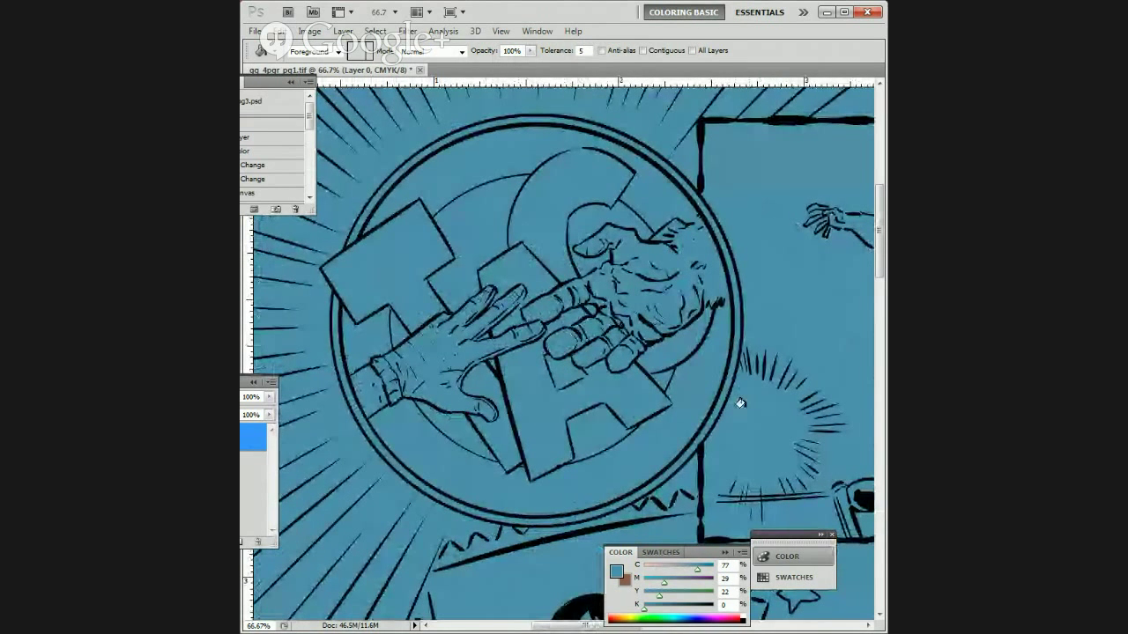
{"action": "key", "text": "l"}
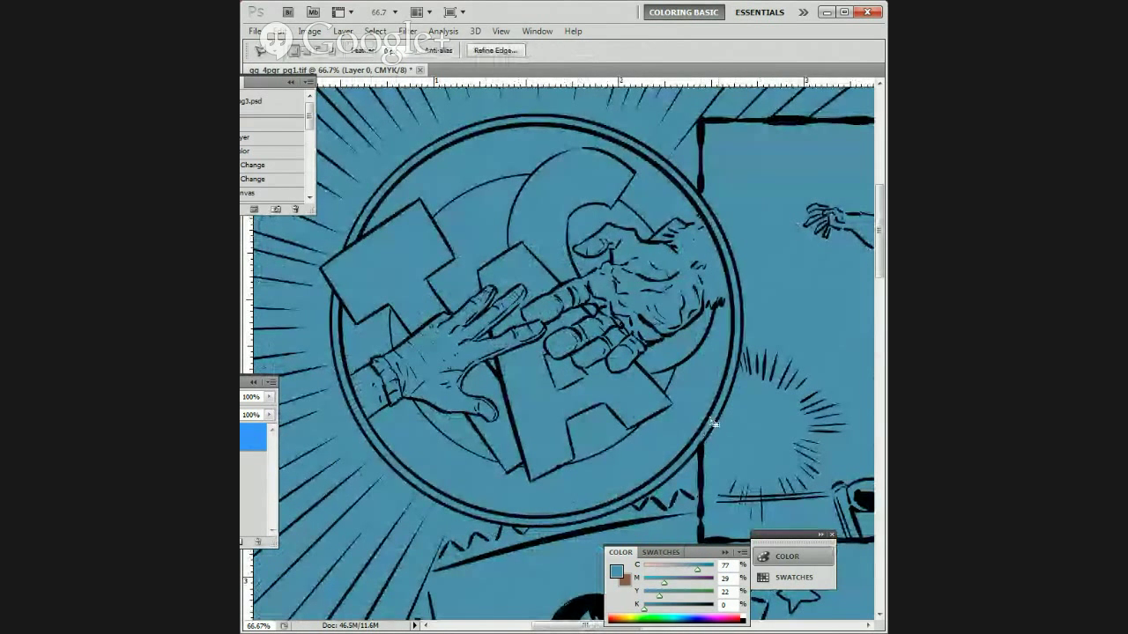
{"action": "left_click", "coordinate": [696, 268]}
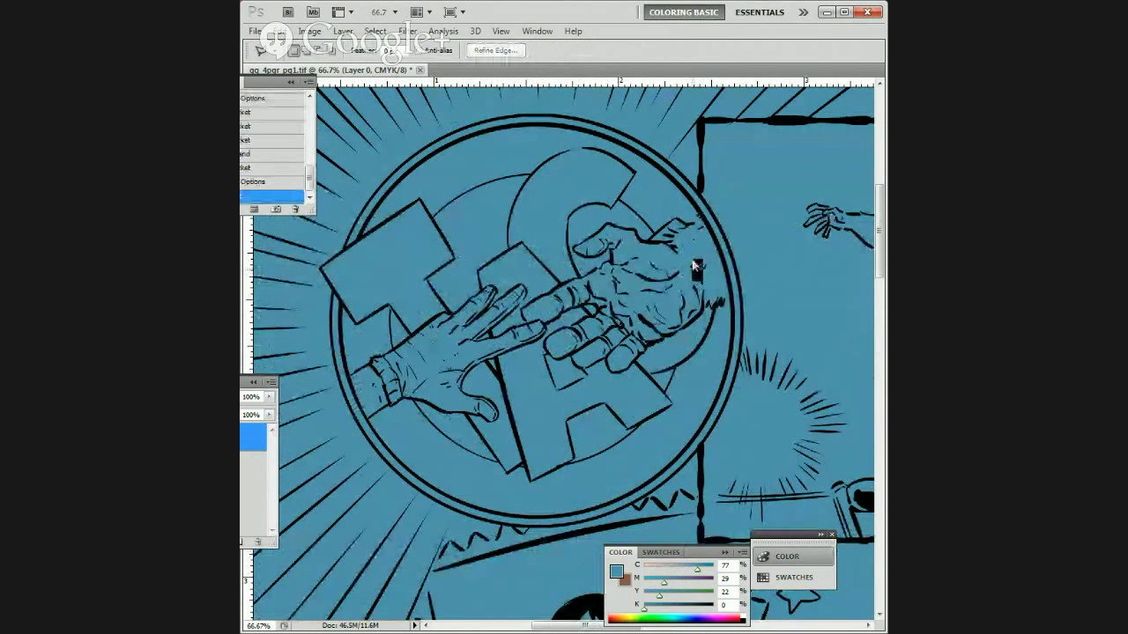
{"action": "left_click_drag", "start_coordinate": [544, 254], "coordinate": [543, 274]}
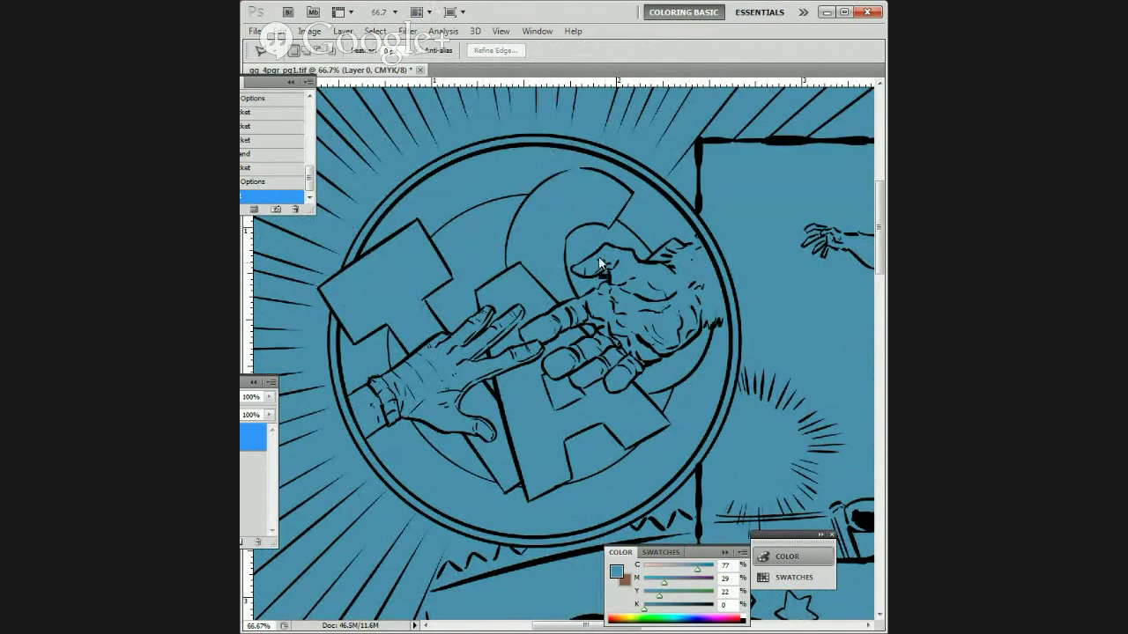
{"action": "left_click_drag", "start_coordinate": [622, 356], "coordinate": [599, 299]}
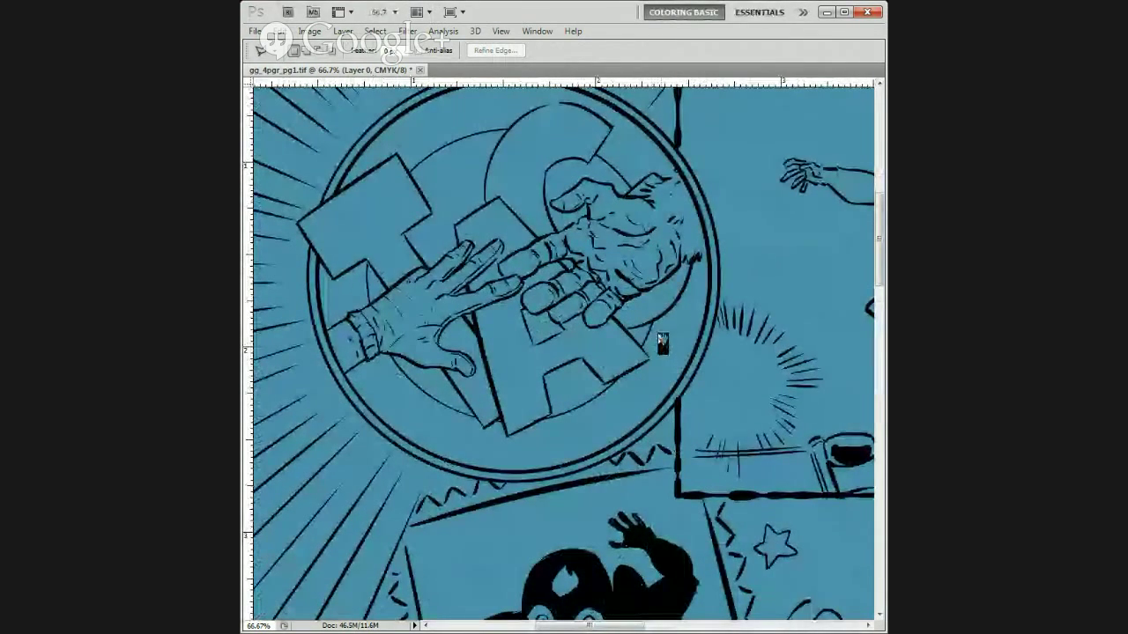
{"action": "left_click", "coordinate": [658, 339]}
{"action": "left_click", "coordinate": [599, 93]}
{"action": "double_click", "coordinate": [542, 388]}
{"action": "mouse_move", "coordinate": [668, 539]}
{"action": "left_mouse_down"}
{"action": "mouse_move", "coordinate": [617, 415]}
{"action": "mouse_move", "coordinate": [595, 402]}
{"action": "left_mouse_up"}
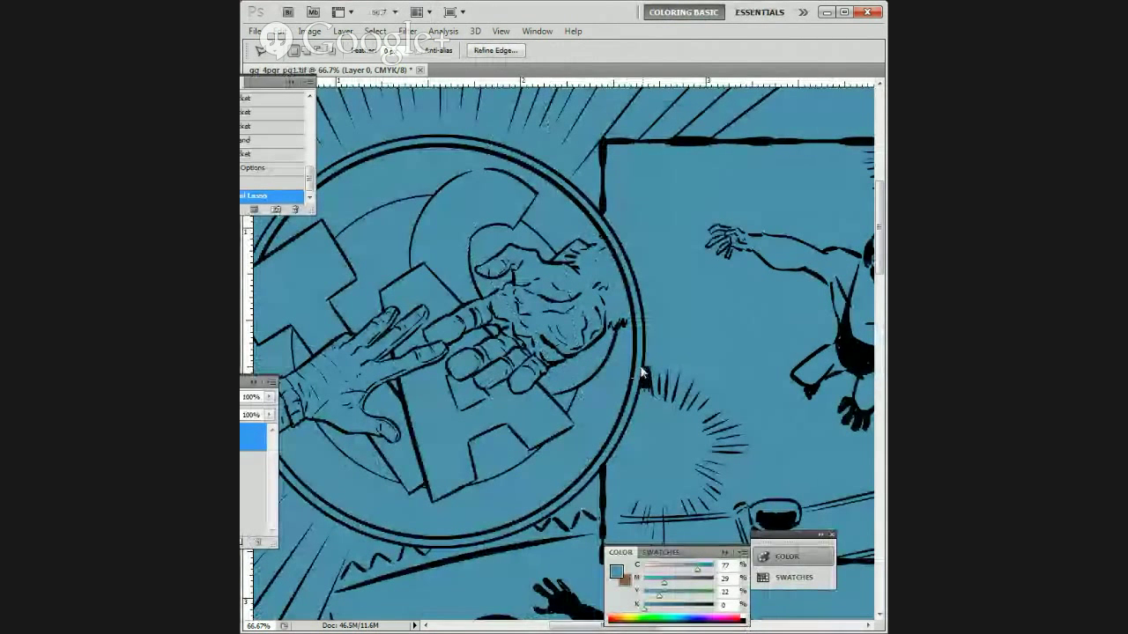
{"action": "key", "text": "ctrl+d"}
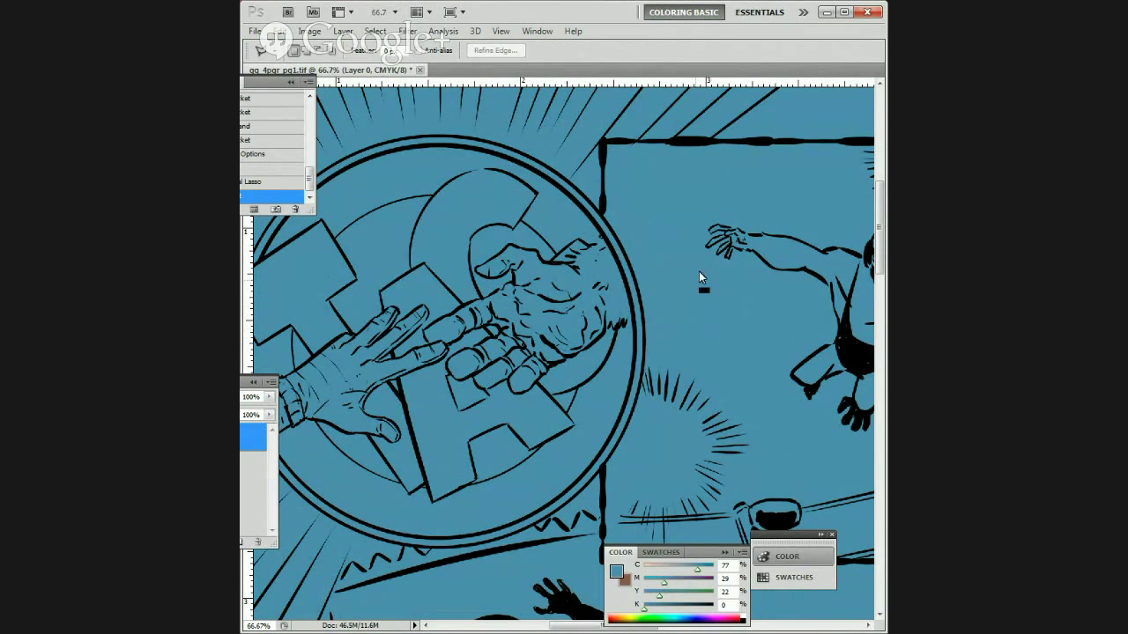
Step: Select the emblem's outer circle with the Elliptical Marquee, set the foreground color's cyan to 58% and fill the circle with it
{"action": "left_click_drag", "start_coordinate": [724, 356], "coordinate": [705, 333]}
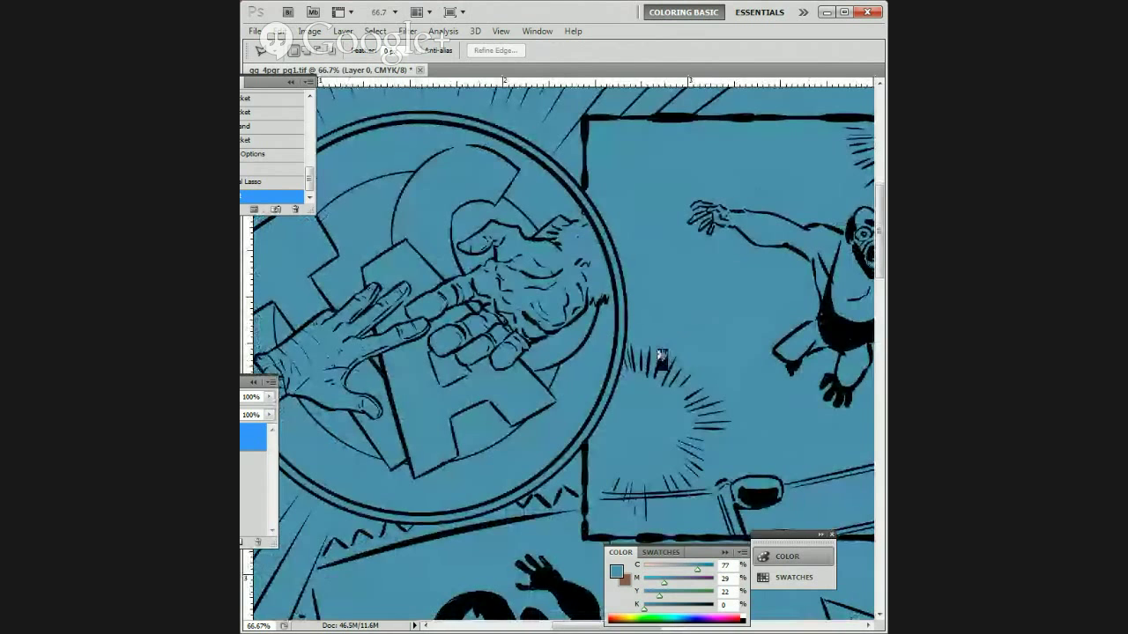
{"action": "key", "text": "m"}
{"action": "mouse_move", "coordinate": [459, 244]}
{"action": "left_mouse_down"}
{"action": "mouse_move", "coordinate": [587, 265]}
{"action": "mouse_move", "coordinate": [586, 222]}
{"action": "left_mouse_up"}
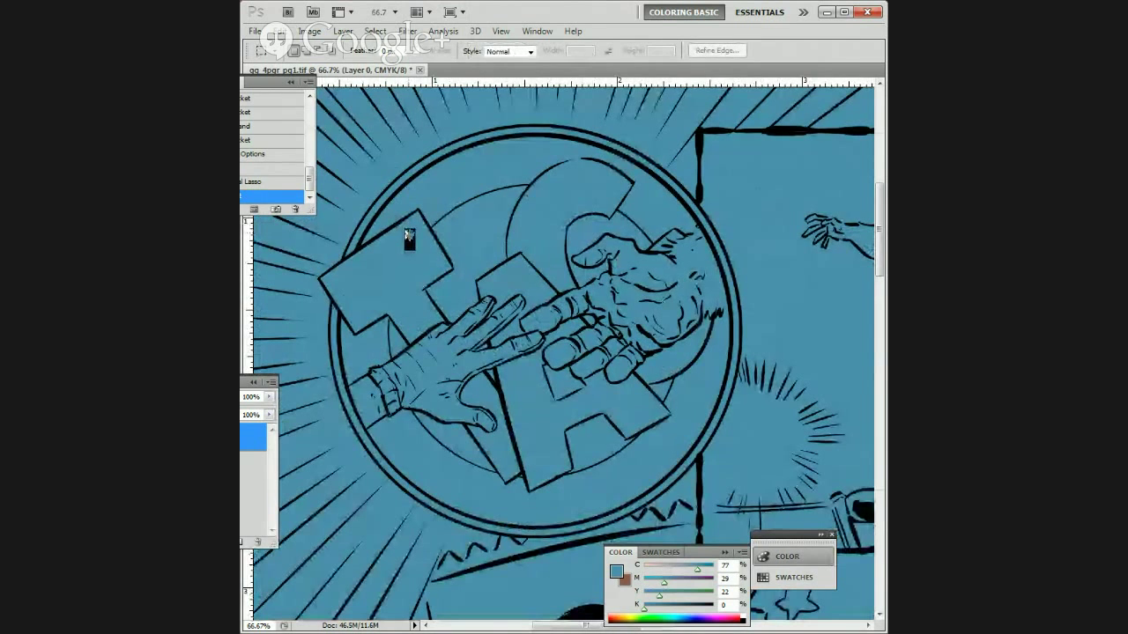
{"action": "key", "text": "shift+m"}
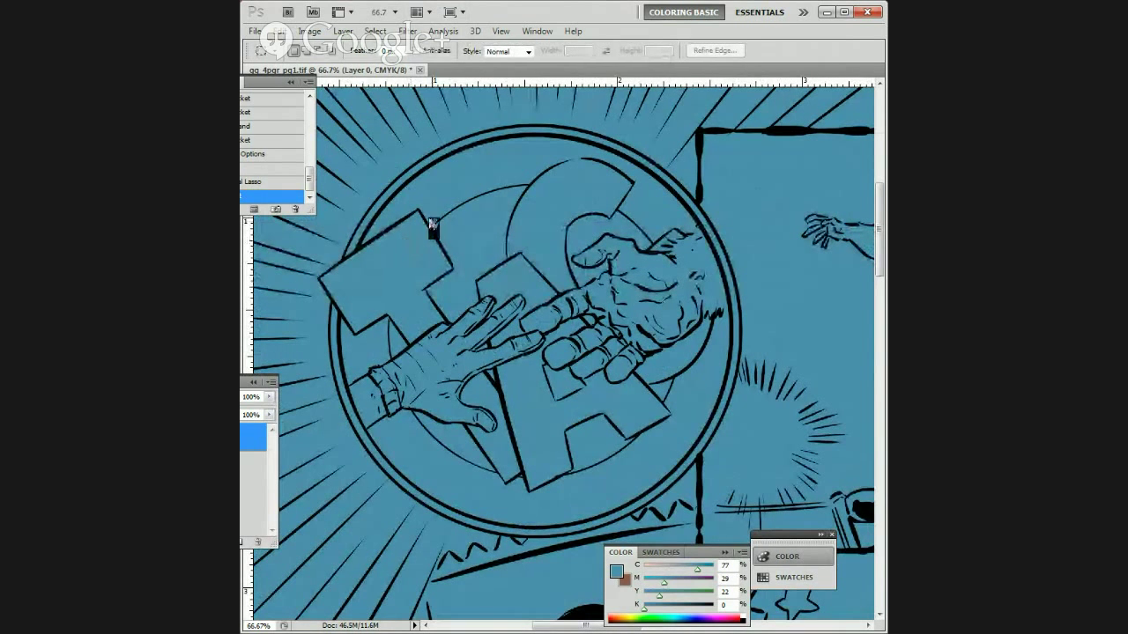
{"action": "left_click_drag", "start_coordinate": [549, 300], "coordinate": [522, 305]}
{"action": "left_click_drag", "start_coordinate": [479, 254], "coordinate": [528, 259]}
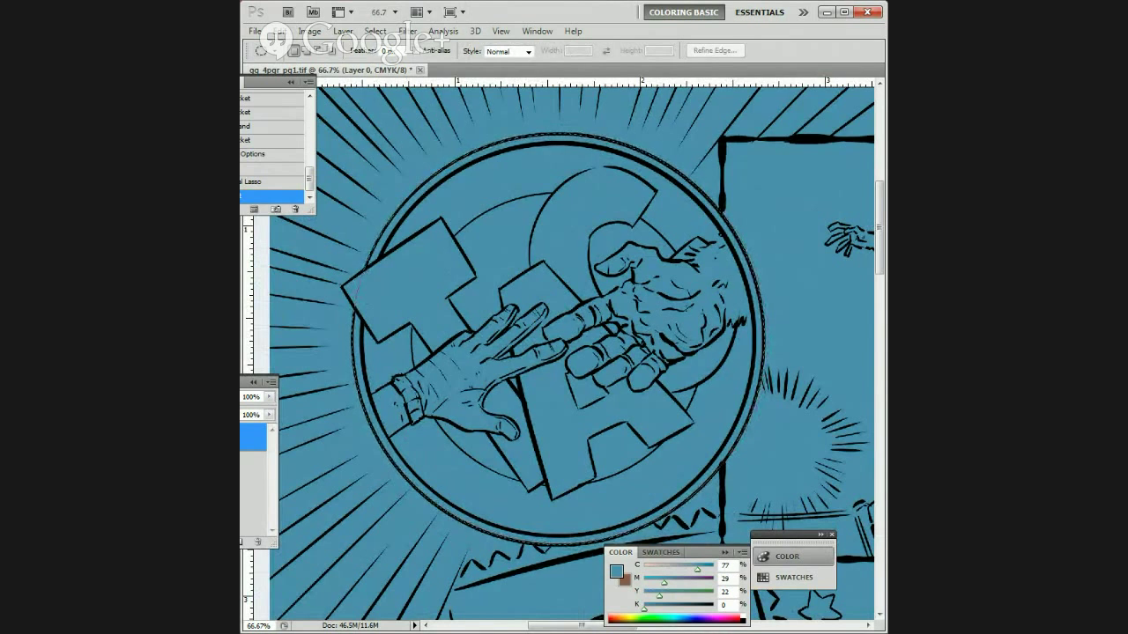
{"action": "left_click_drag", "start_coordinate": [764, 544], "coordinate": [763, 546]}
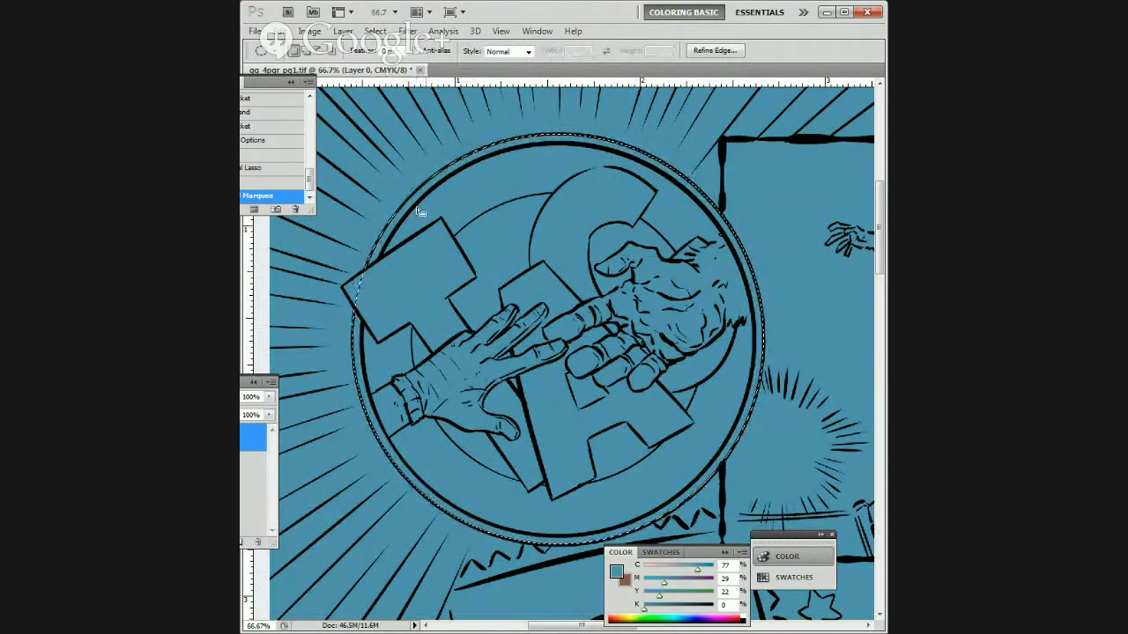
{"action": "key", "text": "Tab"}
{"action": "key", "text": "Tab"}
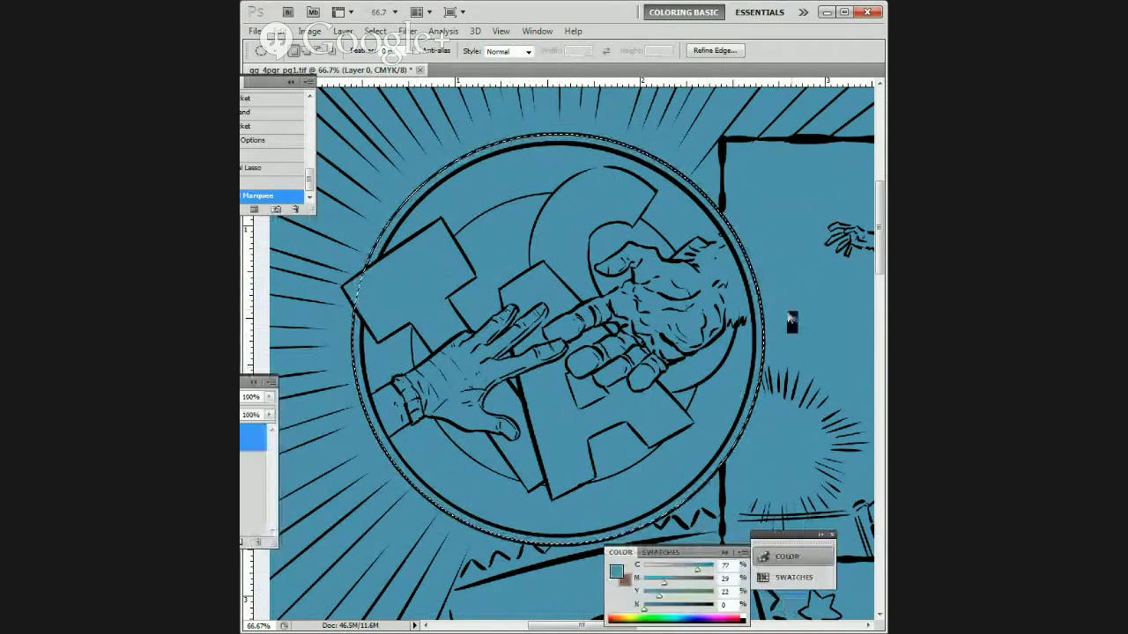
{"action": "left_click_drag", "start_coordinate": [697, 570], "coordinate": [685, 570]}
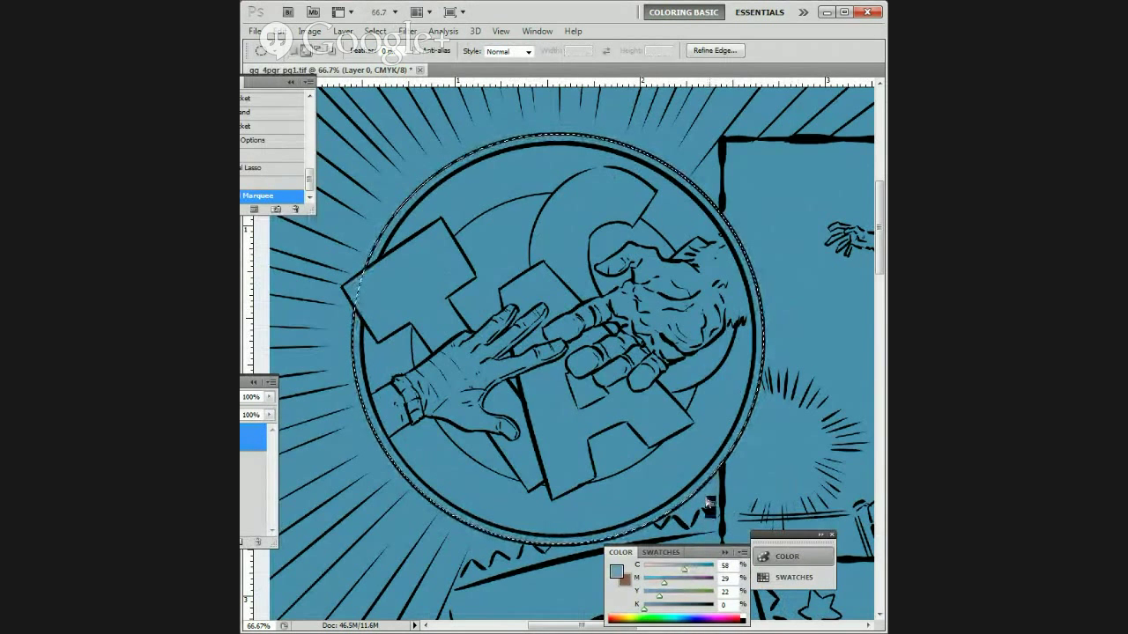
{"action": "key", "text": "shift+F5"}
{"action": "key", "text": "Return"}
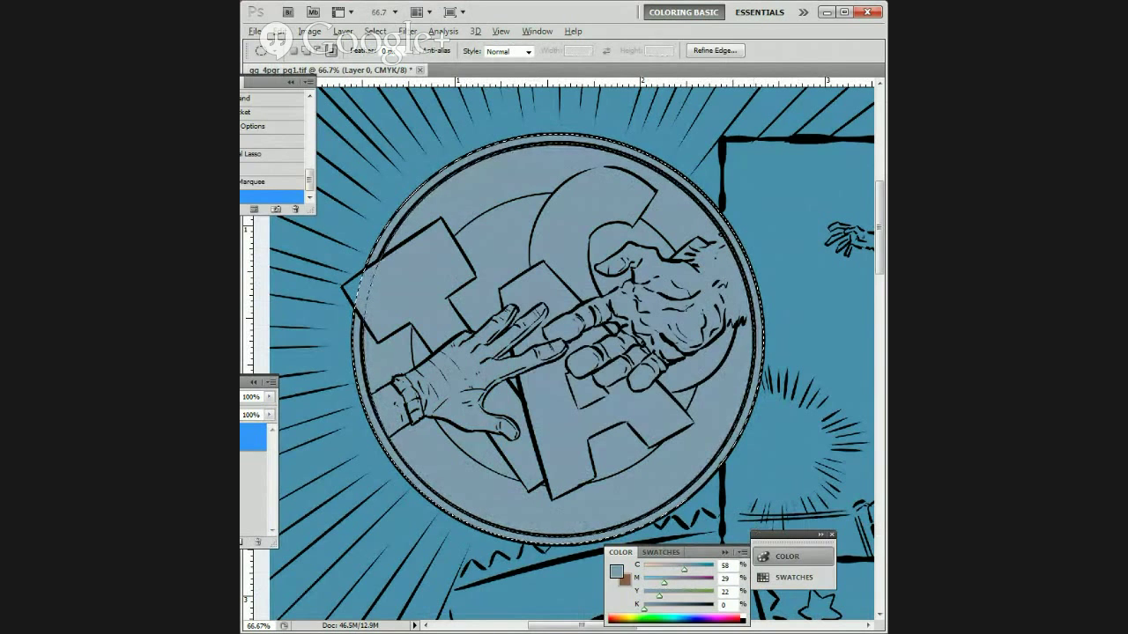
Step: Select the circle inside the emblem's rim, set the foreground color's yellow to 12% and fill the selection
{"action": "left_click_drag", "start_coordinate": [754, 533], "coordinate": [755, 536]}
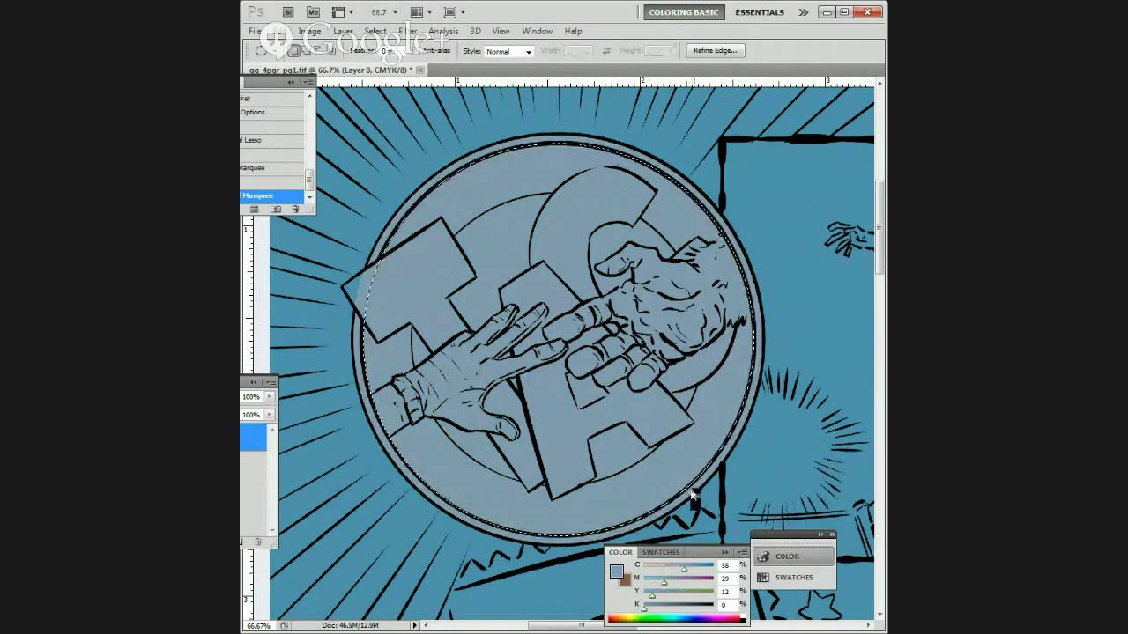
{"action": "key", "text": "shift+BackSpace"}
{"action": "key", "text": "Return"}
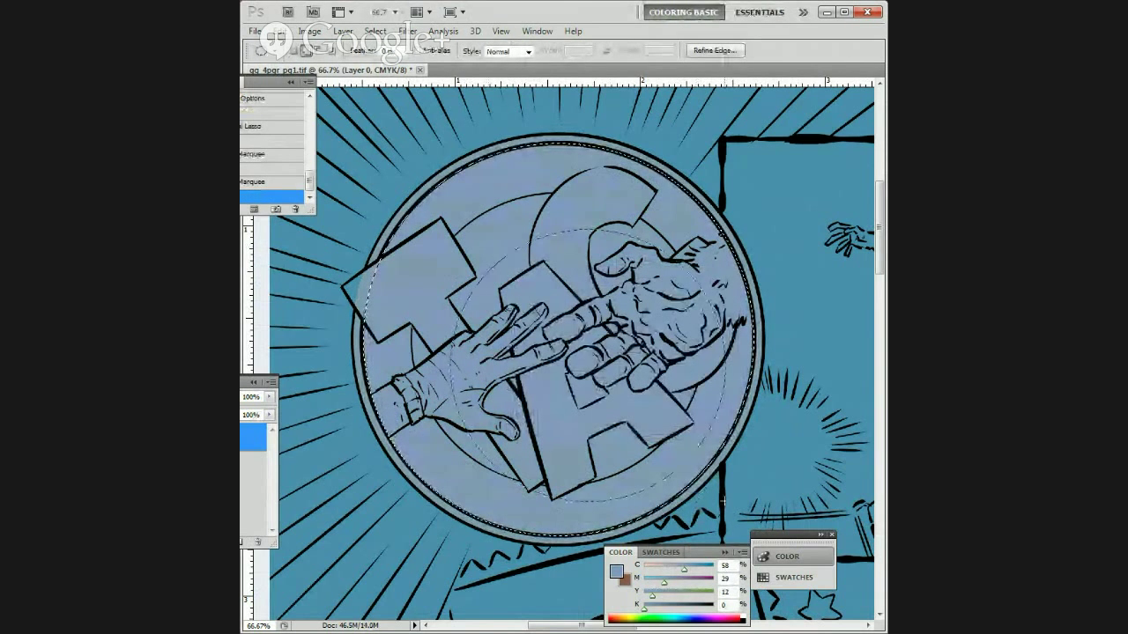
Step: Select the emblem's innermost circle with the Elliptical Marquee, fill it with magenta lowered to 15%, and deselect
{"action": "left_click_drag", "start_coordinate": [694, 474], "coordinate": [702, 481]}
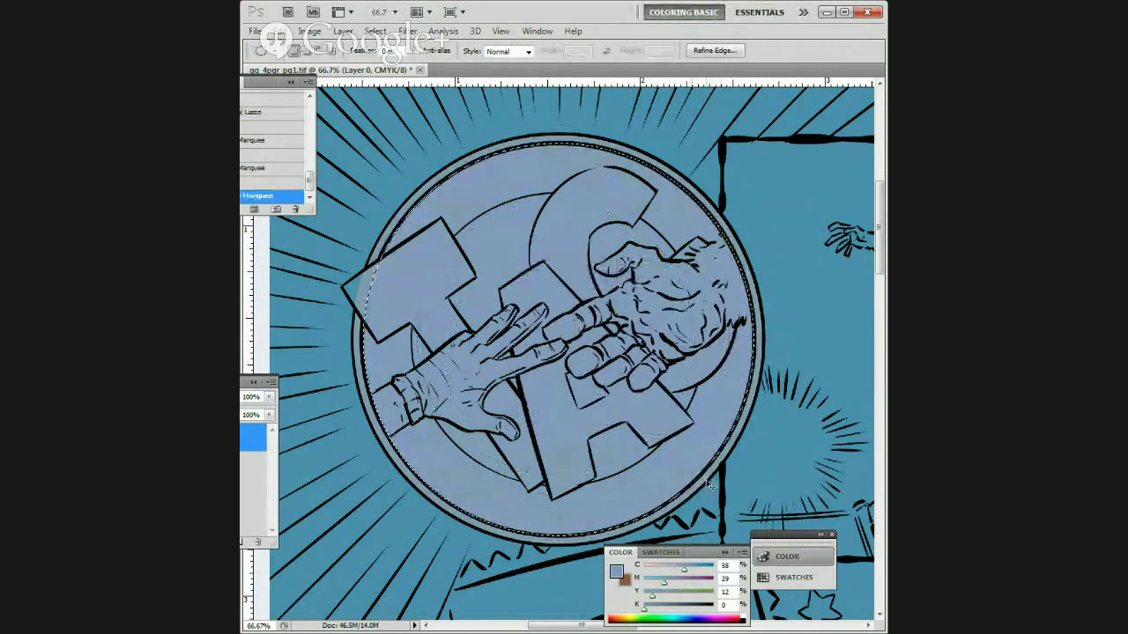
{"action": "key", "text": "ctrl+d"}
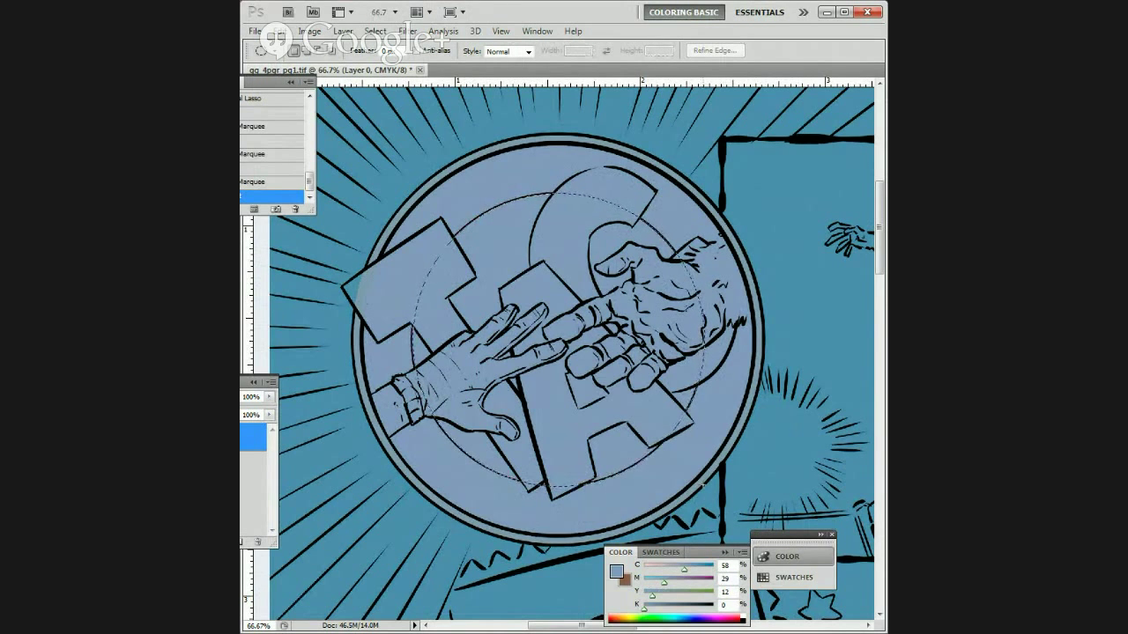
{"action": "left_click_drag", "start_coordinate": [702, 482], "coordinate": [711, 481]}
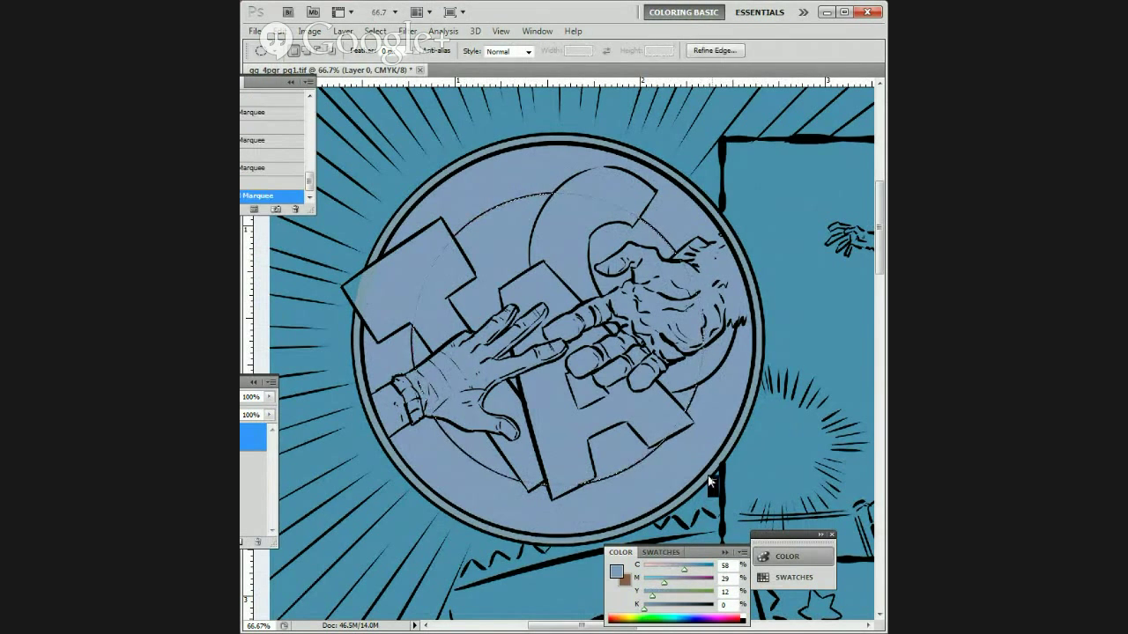
{"action": "key", "text": "ctrl+d"}
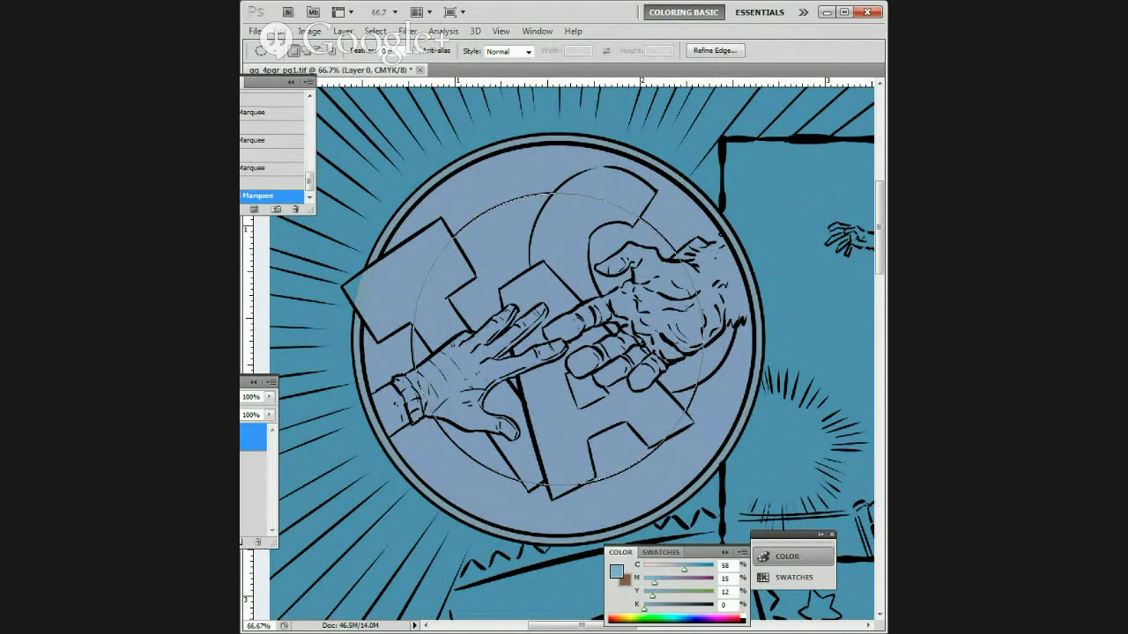
{"action": "key", "text": "shift+F5"}
{"action": "key", "text": "Return"}
{"action": "left_click_drag", "start_coordinate": [695, 477], "coordinate": [700, 449]}
{"action": "key", "text": "ctrl+d"}
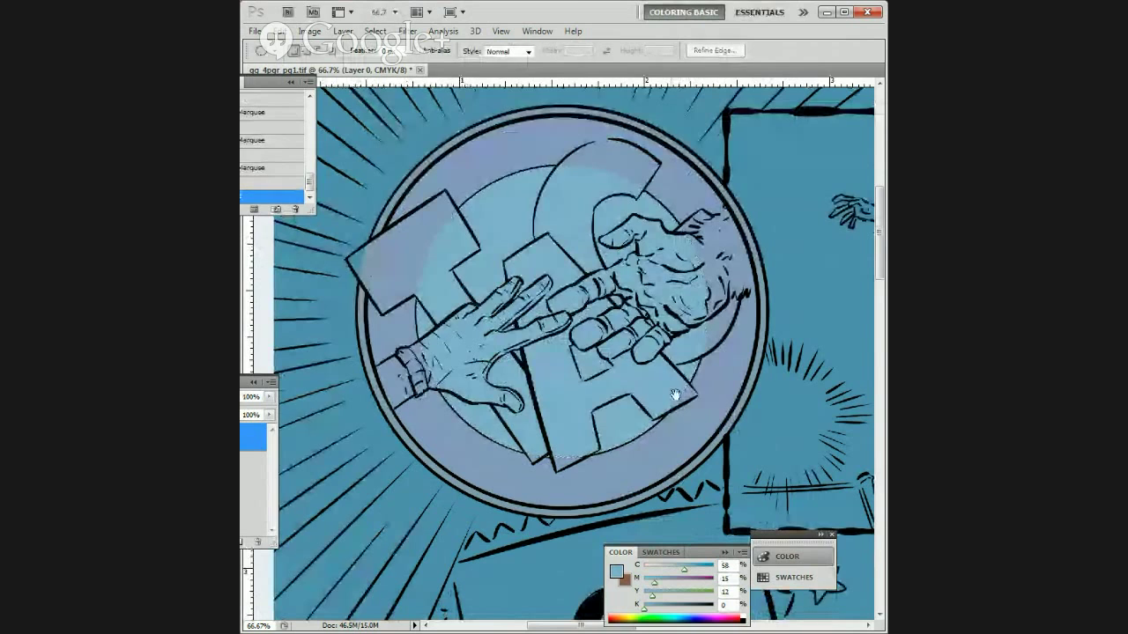
Step: Outline the T-shaped letter with the Polygonal Lasso and fill it with the foreground color's yellow set to 41%
{"action": "left_click_drag", "start_coordinate": [608, 382], "coordinate": [532, 430]}
{"action": "left_click_drag", "start_coordinate": [569, 487], "coordinate": [591, 421]}
{"action": "key", "text": "l"}
{"action": "left_click_drag", "start_coordinate": [363, 189], "coordinate": [467, 284]}
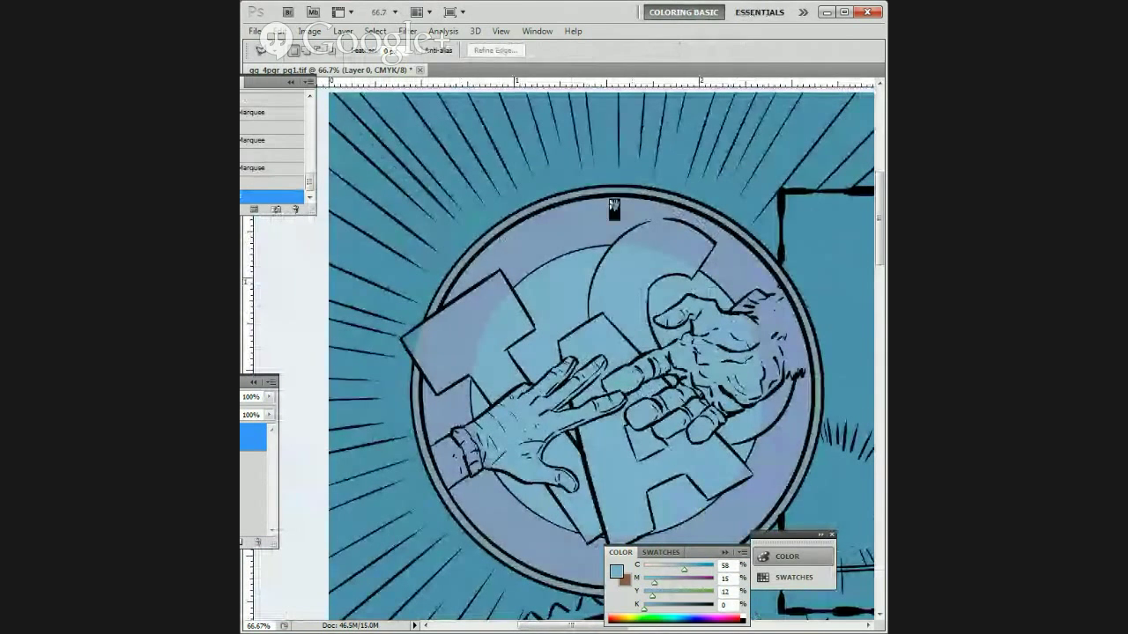
{"action": "left_click", "coordinate": [498, 270]}
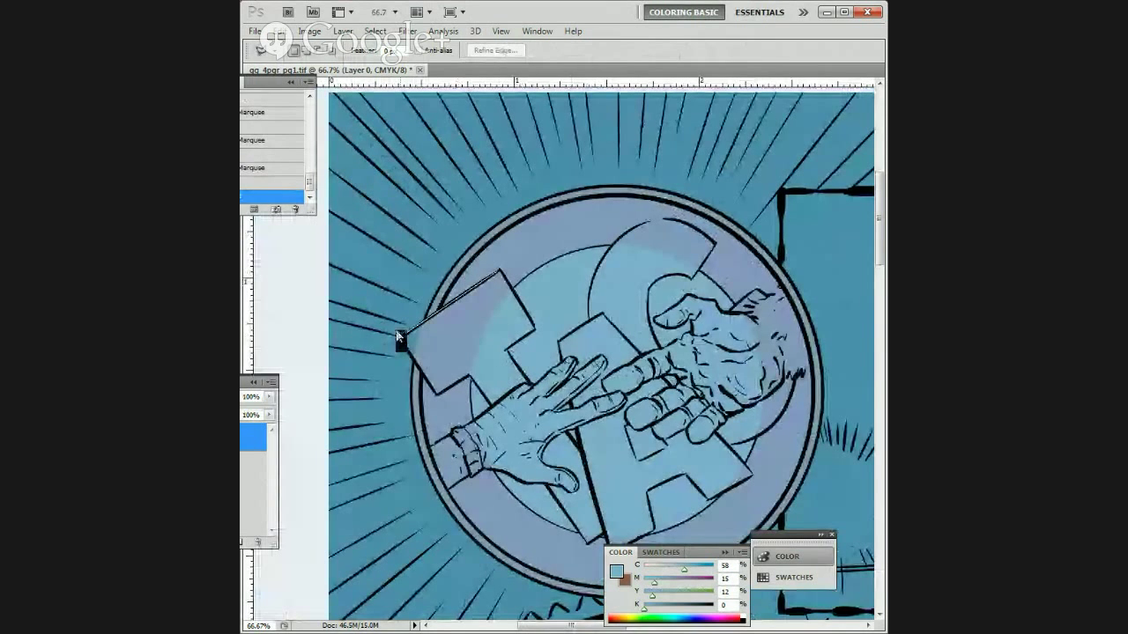
{"action": "left_click_drag", "start_coordinate": [530, 474], "coordinate": [475, 306]}
{"action": "left_click", "coordinate": [577, 337]}
{"action": "left_click_drag", "start_coordinate": [549, 259], "coordinate": [600, 343]}
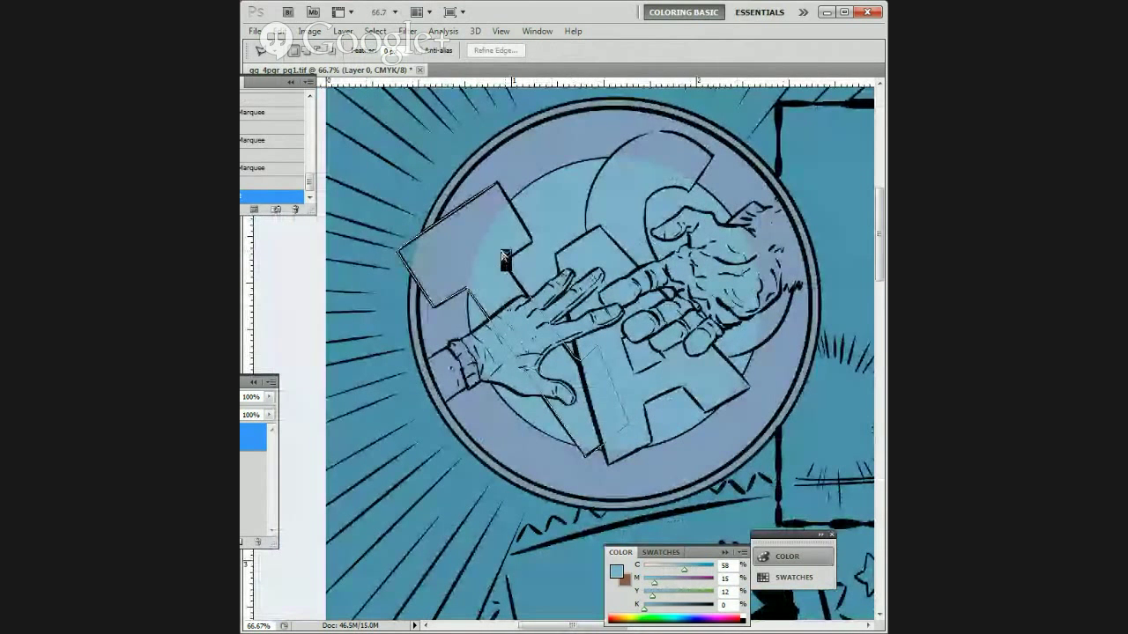
{"action": "left_click", "coordinate": [498, 182]}
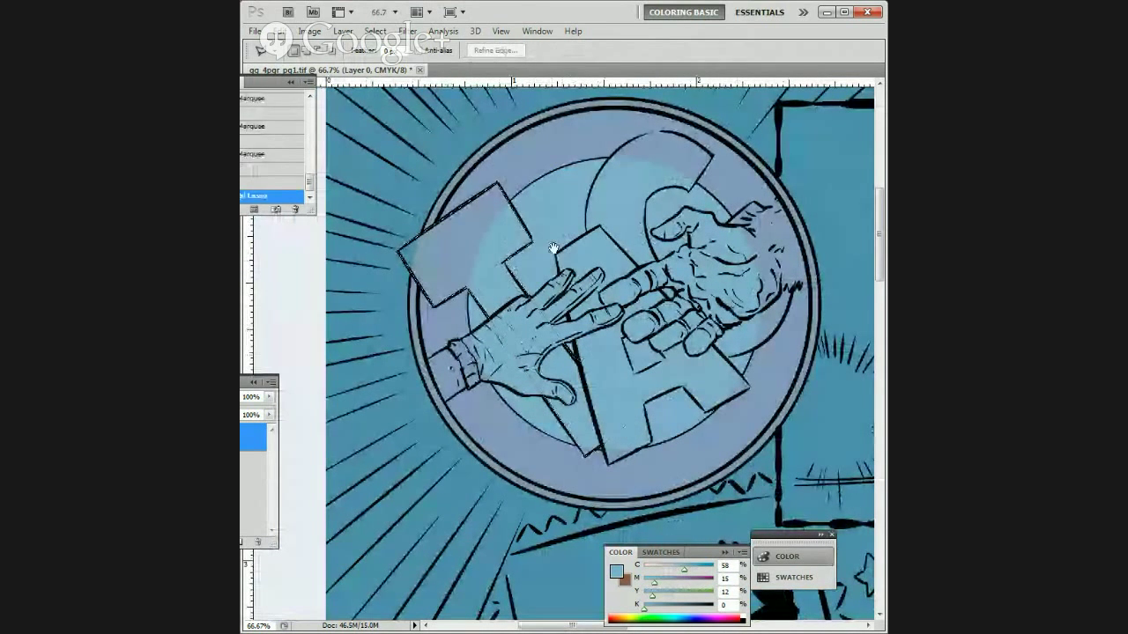
{"action": "left_click_drag", "start_coordinate": [556, 248], "coordinate": [477, 213]}
{"action": "left_click_drag", "start_coordinate": [653, 597], "coordinate": [672, 596]}
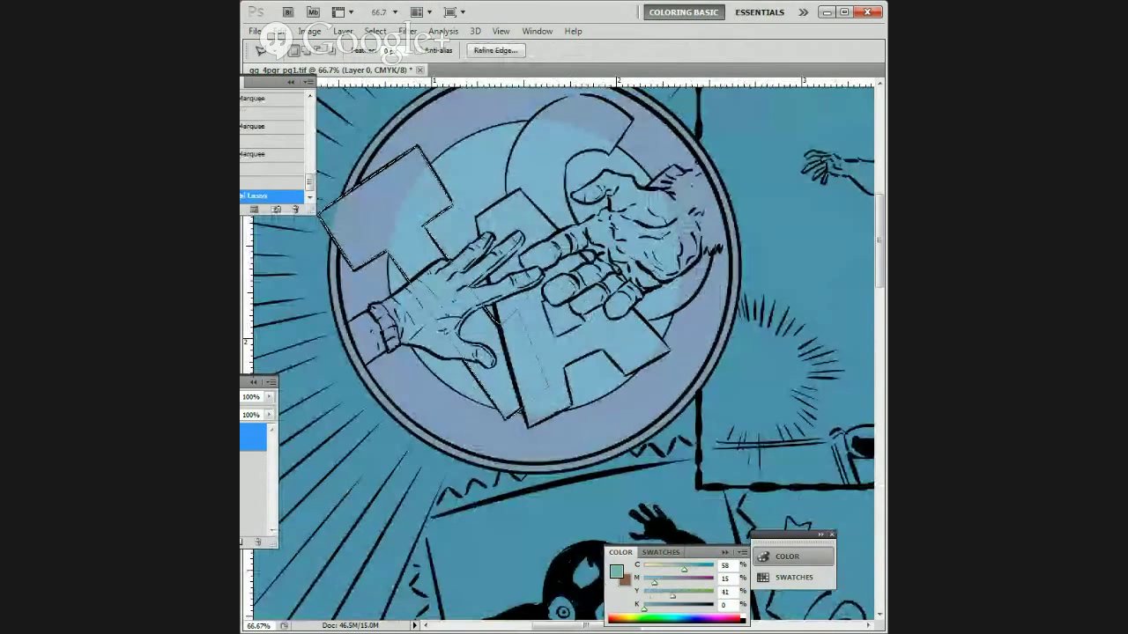
{"action": "key", "text": "shift+BackSpace"}
{"action": "key", "text": "Return"}
Step: Outline the curved C-shaped letter behind the hairy hand with the Polygonal Lasso and fill it with the same green
{"action": "left_click_drag", "start_coordinate": [571, 236], "coordinate": [567, 295]}
{"action": "left_click", "coordinate": [513, 247]}
{"action": "left_click", "coordinate": [471, 280]}
{"action": "left_click_drag", "start_coordinate": [616, 208], "coordinate": [602, 234]}
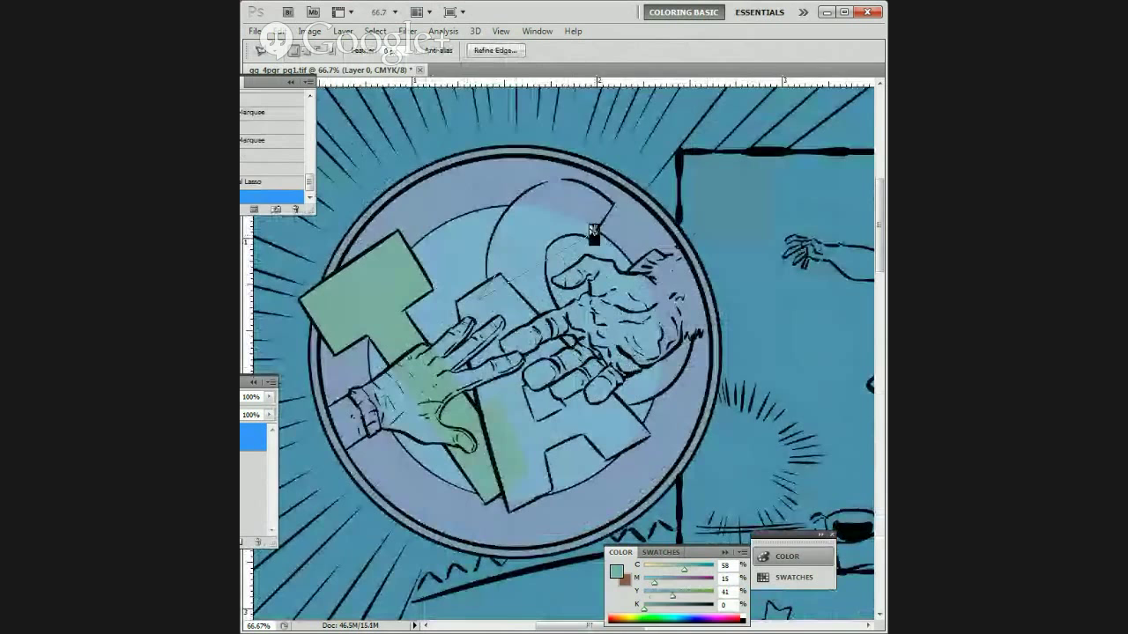
{"action": "left_click", "coordinate": [588, 238]}
{"action": "left_click", "coordinate": [613, 204]}
{"action": "left_click", "coordinate": [596, 190]}
{"action": "left_click", "coordinate": [576, 181]}
{"action": "left_click", "coordinate": [557, 179]}
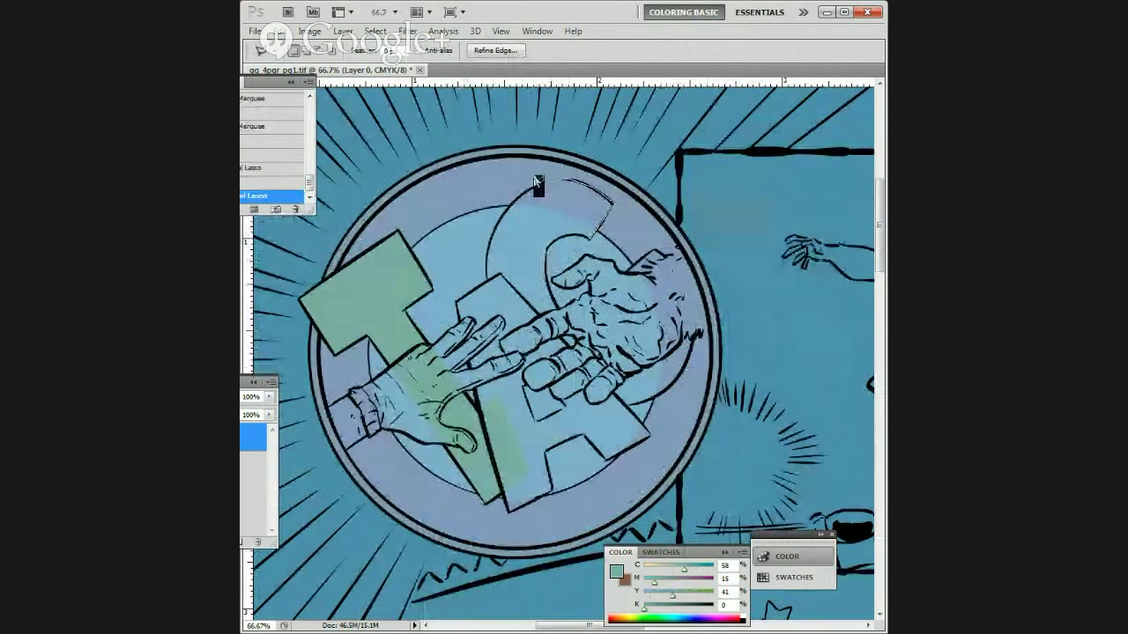
{"action": "left_click", "coordinate": [535, 185]}
{"action": "left_click", "coordinate": [519, 197]}
{"action": "left_click", "coordinate": [498, 213]}
{"action": "left_click", "coordinate": [488, 232]}
{"action": "left_click", "coordinate": [486, 258]}
{"action": "left_click", "coordinate": [487, 284]}
{"action": "left_click", "coordinate": [501, 317]}
{"action": "left_click", "coordinate": [522, 361]}
{"action": "left_click", "coordinate": [600, 414]}
{"action": "left_click", "coordinate": [619, 411]}
{"action": "left_click", "coordinate": [634, 404]}
{"action": "left_click", "coordinate": [649, 400]}
{"action": "left_click", "coordinate": [662, 391]}
{"action": "left_click", "coordinate": [678, 376]}
{"action": "left_click", "coordinate": [684, 365]}
{"action": "left_click", "coordinate": [680, 264]}
{"action": "left_click", "coordinate": [669, 257]}
{"action": "left_click", "coordinate": [655, 250]}
{"action": "left_click", "coordinate": [626, 270]}
{"action": "left_click", "coordinate": [618, 281]}
{"action": "left_click", "coordinate": [609, 328]}
{"action": "left_click", "coordinate": [587, 333]}
{"action": "left_click", "coordinate": [556, 300]}
{"action": "left_click", "coordinate": [546, 280]}
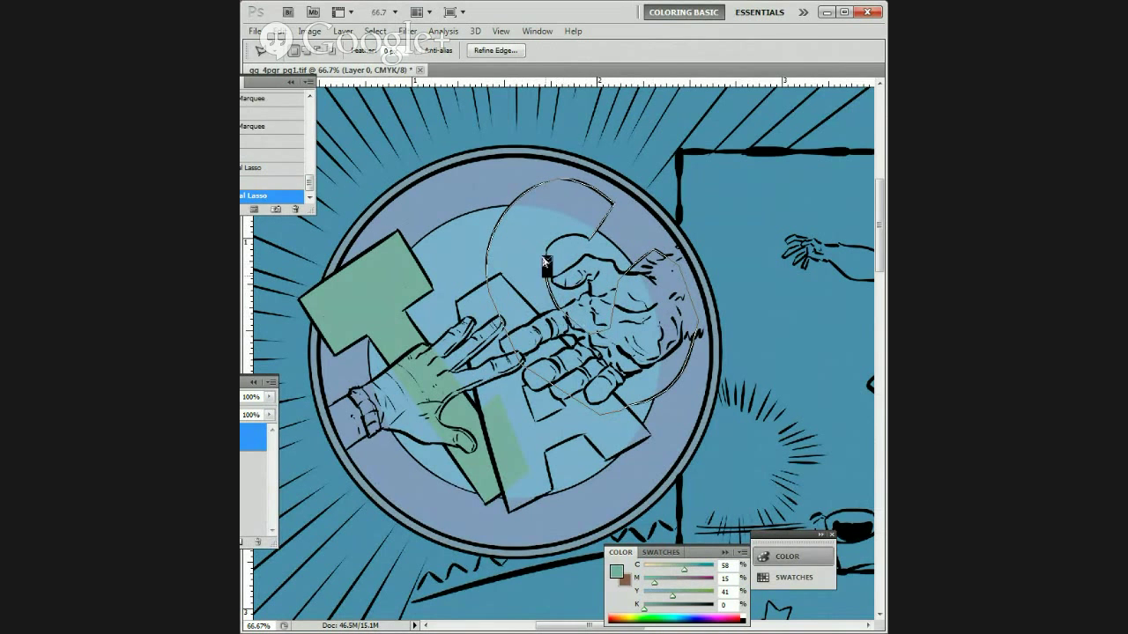
{"action": "left_click", "coordinate": [546, 250]}
{"action": "left_click", "coordinate": [555, 238]}
{"action": "left_click", "coordinate": [572, 234]}
{"action": "left_click", "coordinate": [590, 237]}
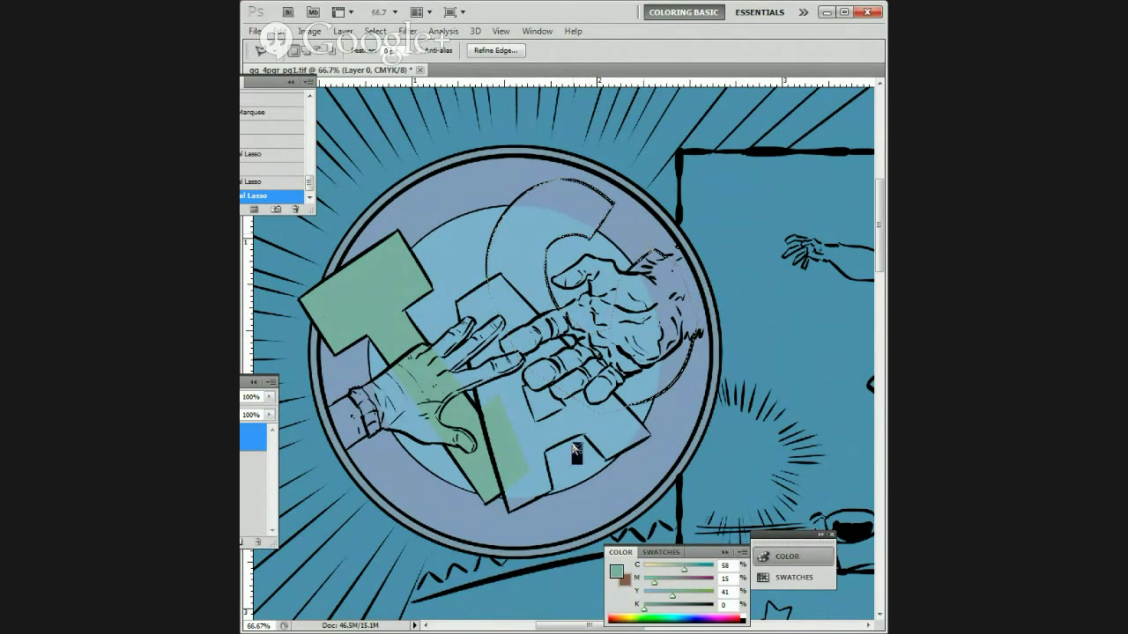
{"action": "key", "text": "shift+F5"}
{"action": "key", "text": "Return"}
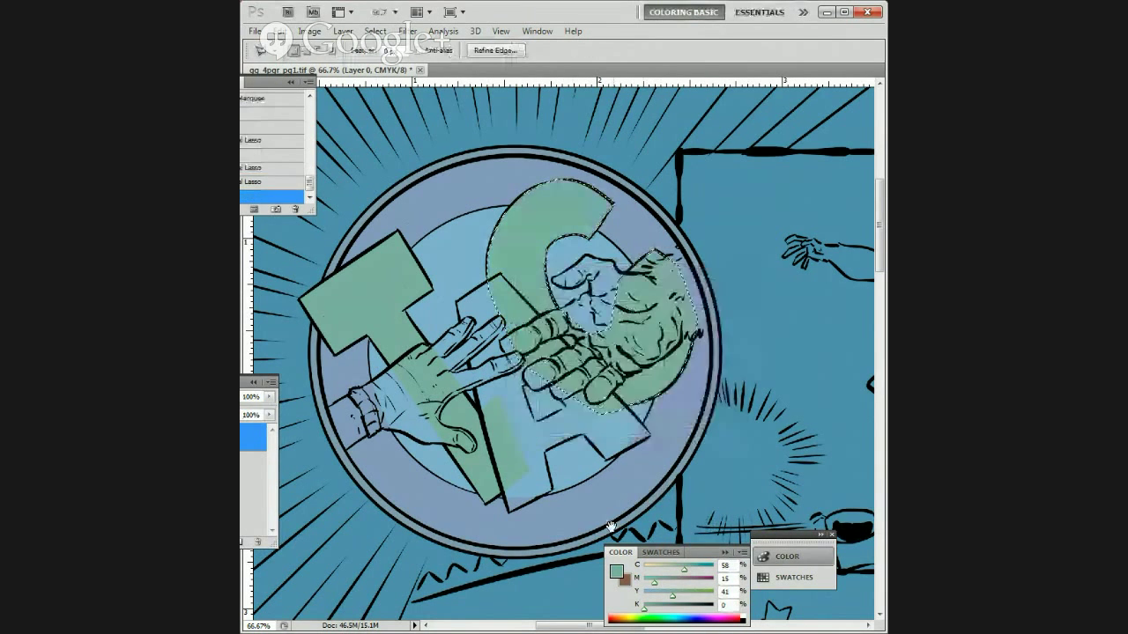
Step: Outline the A-shaped letter between the two hands with the Polygonal Lasso
{"action": "left_click_drag", "start_coordinate": [506, 286], "coordinate": [535, 267]}
{"action": "left_click", "coordinate": [486, 281]}
{"action": "left_click_drag", "start_coordinate": [537, 488], "coordinate": [503, 302]}
{"action": "left_click", "coordinate": [502, 304]}
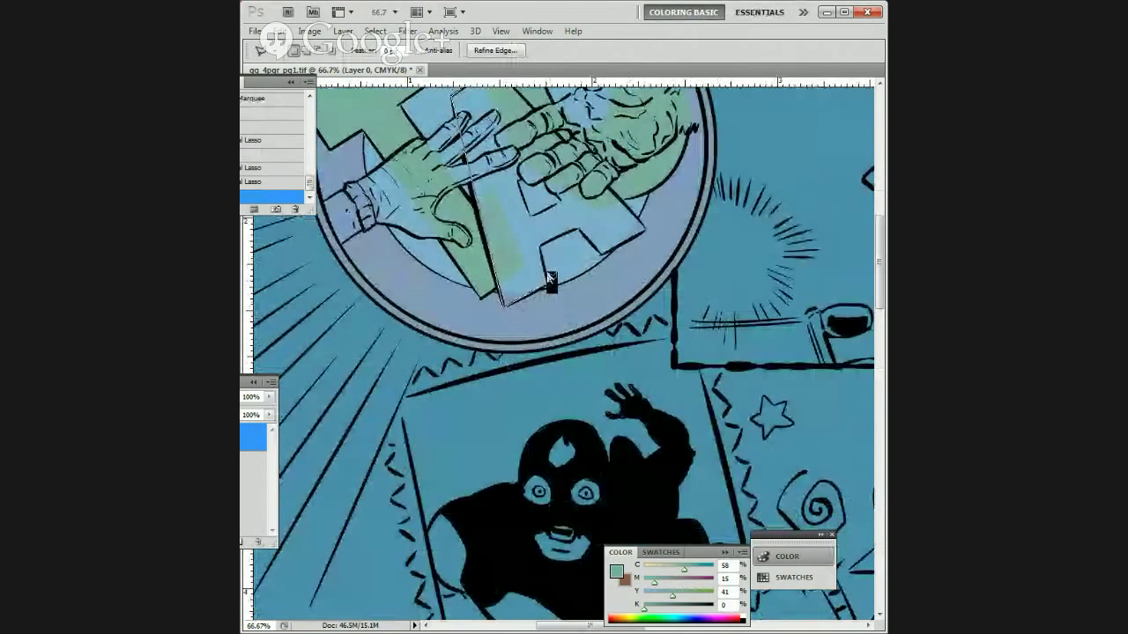
{"action": "left_click", "coordinate": [546, 288]}
{"action": "left_click", "coordinate": [540, 247]}
{"action": "left_click", "coordinate": [579, 230]}
{"action": "left_click", "coordinate": [594, 214]}
{"action": "left_click", "coordinate": [578, 199]}
{"action": "left_click", "coordinate": [532, 214]}
{"action": "left_click_drag", "start_coordinate": [524, 218], "coordinate": [528, 246]}
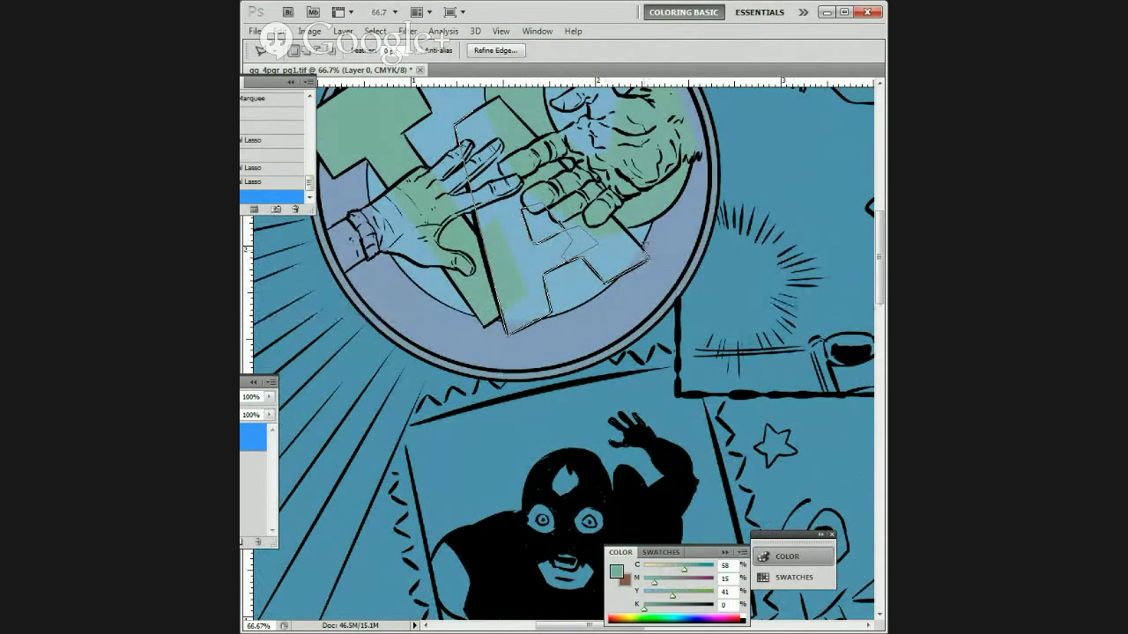
{"action": "left_click_drag", "start_coordinate": [557, 158], "coordinate": [597, 210]}
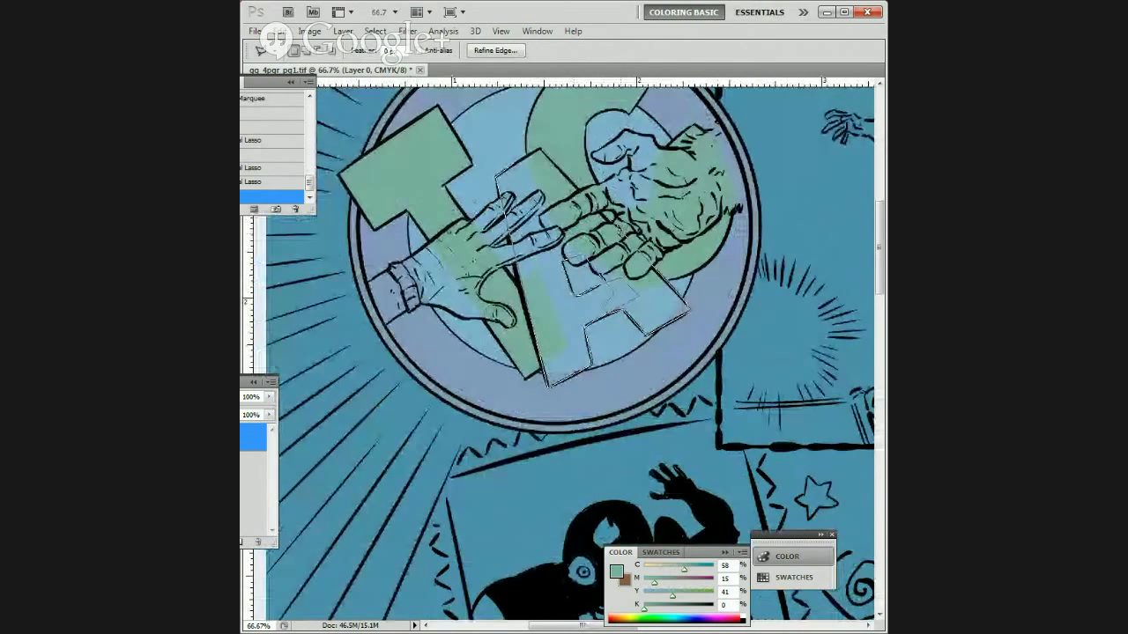
{"action": "left_click", "coordinate": [523, 159]}
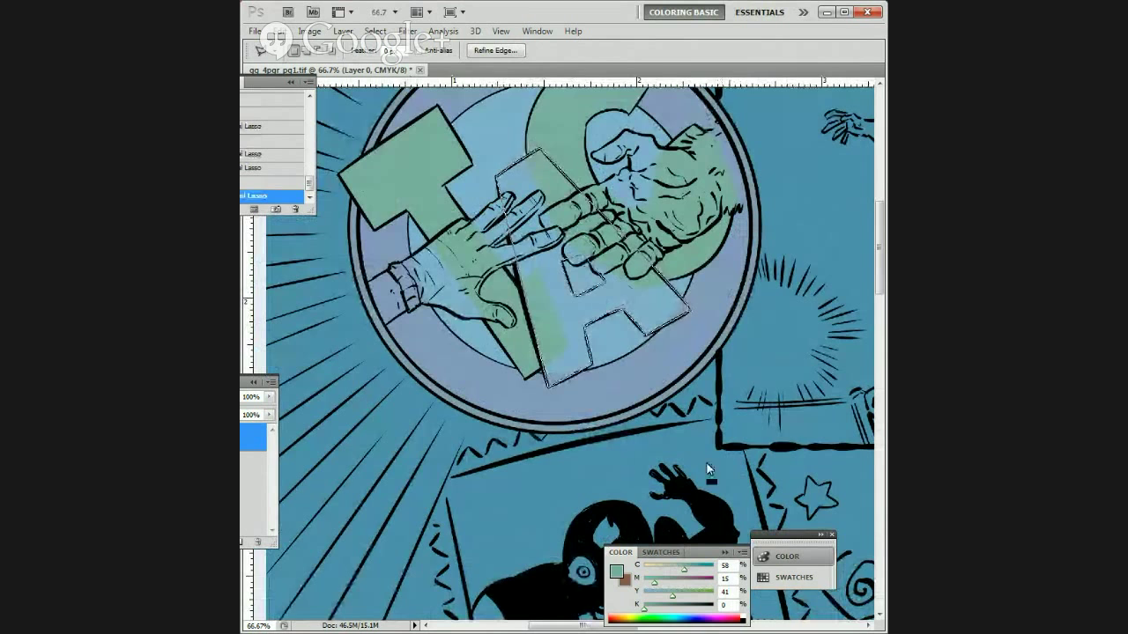
Step: Set the foreground color's yellow to 29%, fill the selected A-shaped letter and deselect
{"action": "left_click_drag", "start_coordinate": [670, 596], "coordinate": [665, 596]}
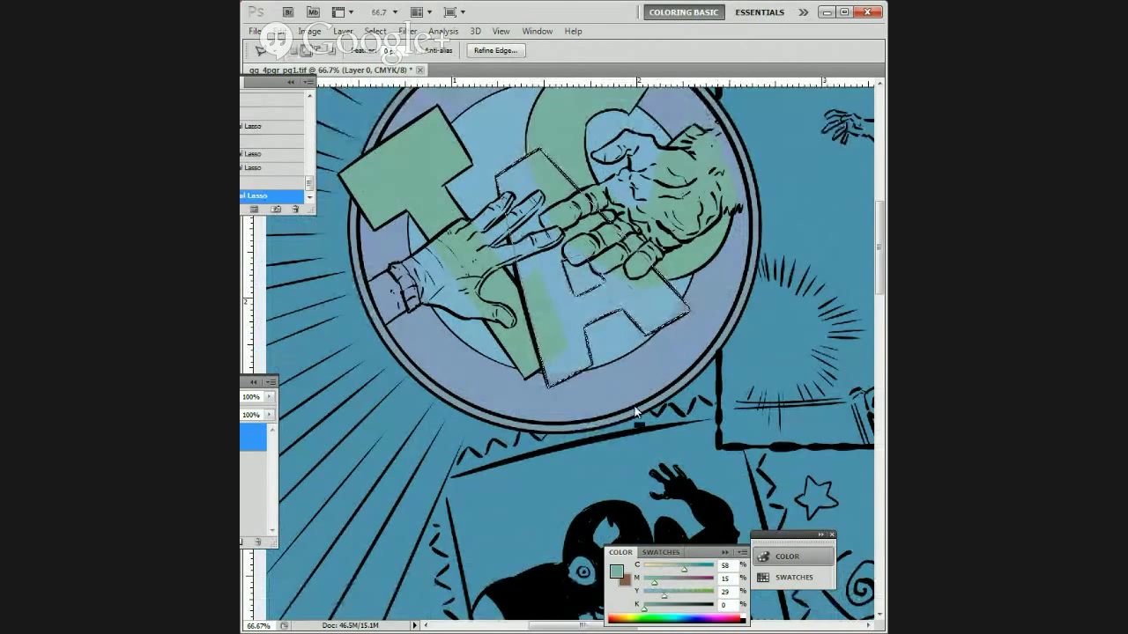
{"action": "key", "text": "shift+F5"}
{"action": "key", "text": "Return"}
{"action": "left_click_drag", "start_coordinate": [709, 293], "coordinate": [647, 395]}
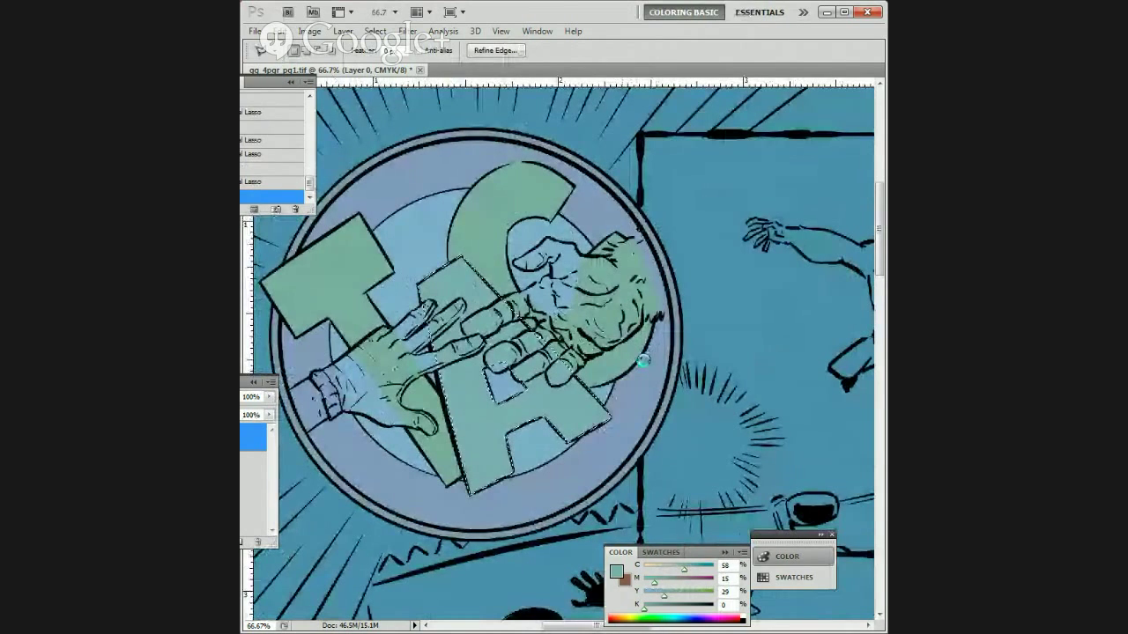
{"action": "left_click_drag", "start_coordinate": [670, 394], "coordinate": [606, 400]}
{"action": "key", "text": "ctrl+d"}
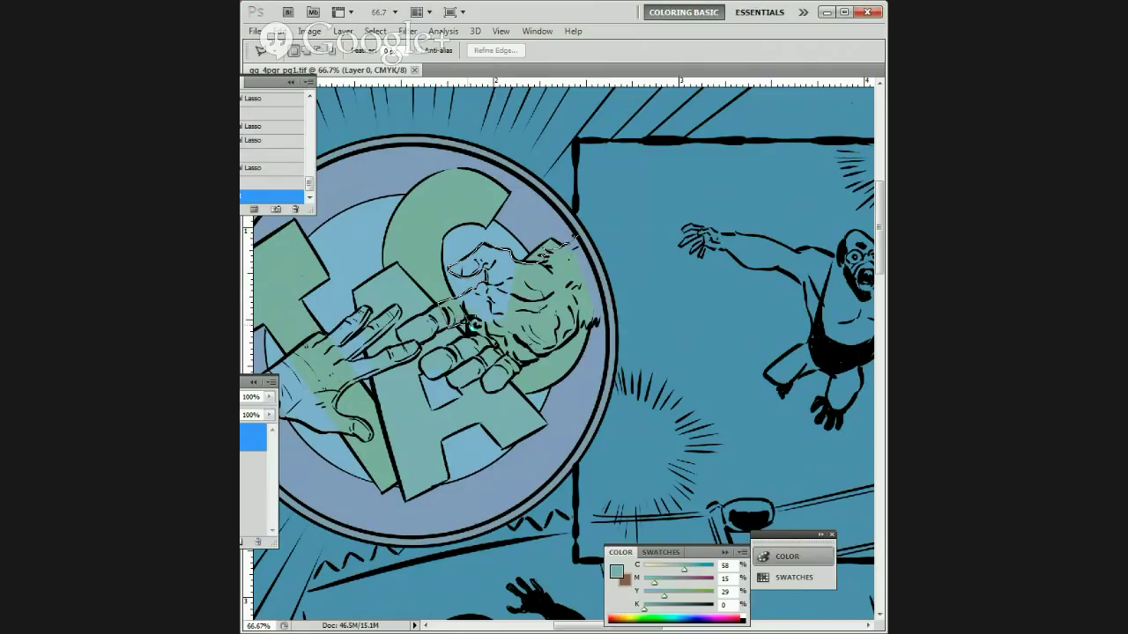
Step: Outline the hairy hand's palm and wrist with the Polygonal Lasso and subtract the area beyond the emblem's inner rim using the Magic Wand
{"action": "left_click", "coordinate": [495, 346]}
{"action": "left_click", "coordinate": [513, 360]}
{"action": "left_click", "coordinate": [558, 348]}
{"action": "left_click", "coordinate": [581, 326]}
{"action": "left_click", "coordinate": [599, 324]}
{"action": "left_click", "coordinate": [607, 308]}
{"action": "left_click", "coordinate": [601, 277]}
{"action": "left_click", "coordinate": [579, 238]}
{"action": "key", "text": "w"}
{"action": "left_click", "coordinate": [591, 244], "text": "alt"}
{"action": "key", "text": "l"}
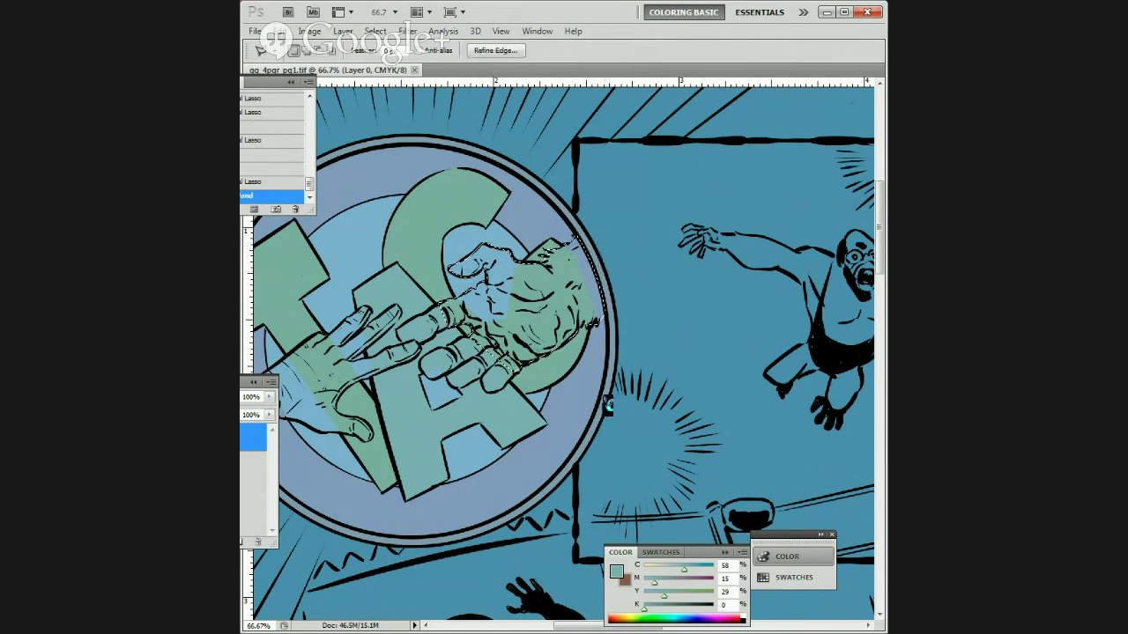
Step: Add the hairy hand's index finger and remaining fingers to the selection with the Polygonal Lasso
{"action": "left_click_drag", "start_coordinate": [503, 381], "coordinate": [621, 353]}
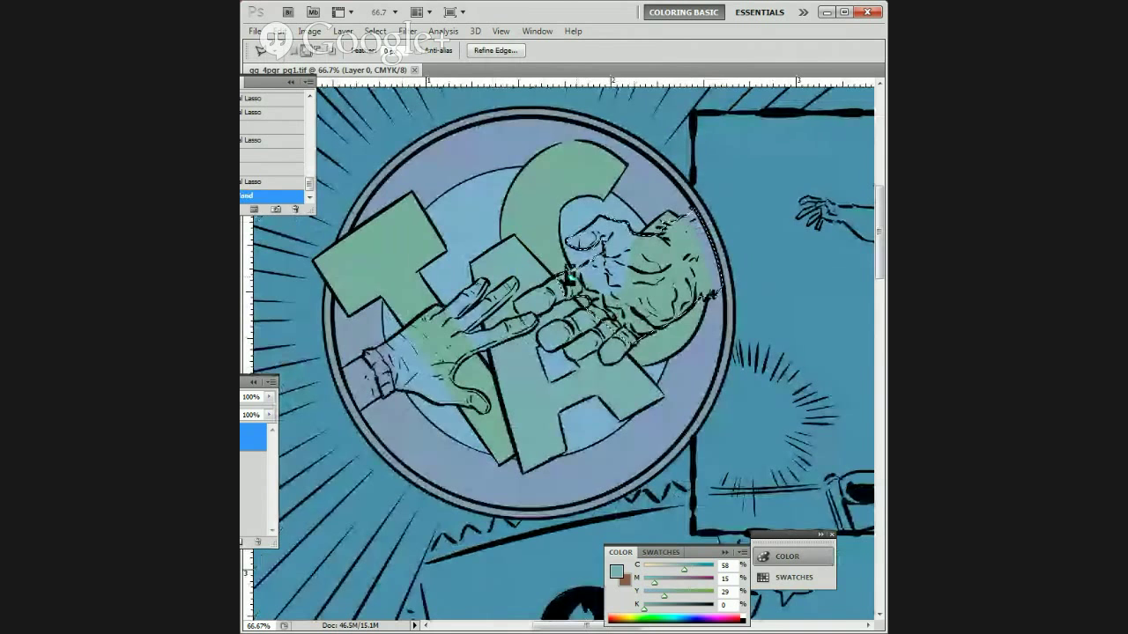
{"action": "left_click", "coordinate": [541, 286]}
{"action": "left_click", "coordinate": [525, 293]}
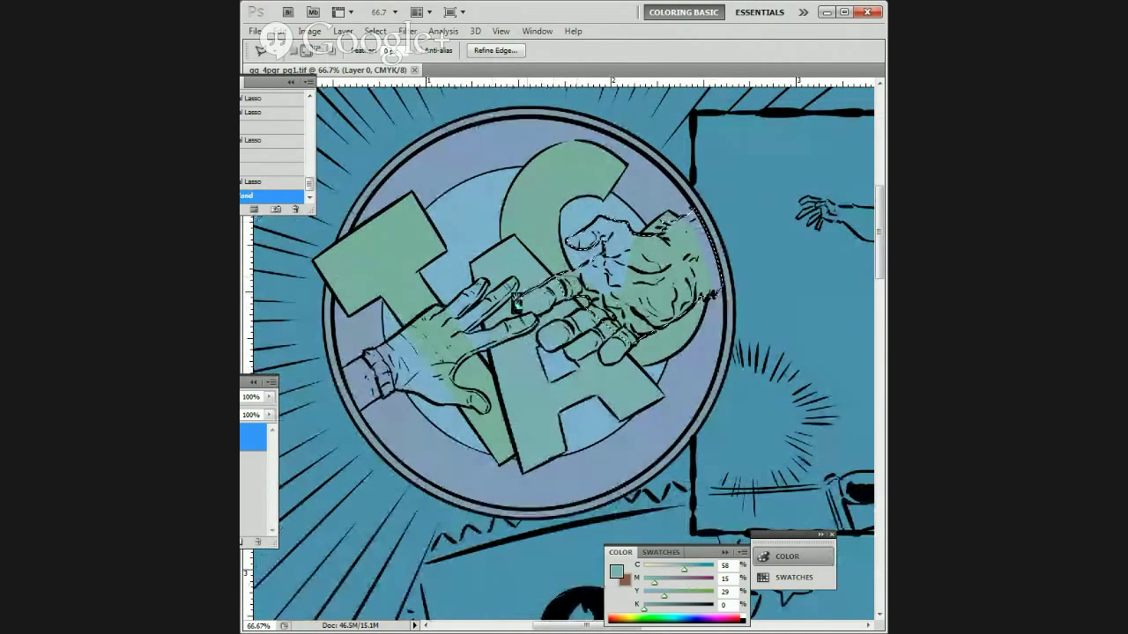
{"action": "left_click", "coordinate": [515, 304]}
{"action": "left_click", "coordinate": [519, 316]}
{"action": "left_click", "coordinate": [541, 314]}
{"action": "left_click", "coordinate": [558, 304]}
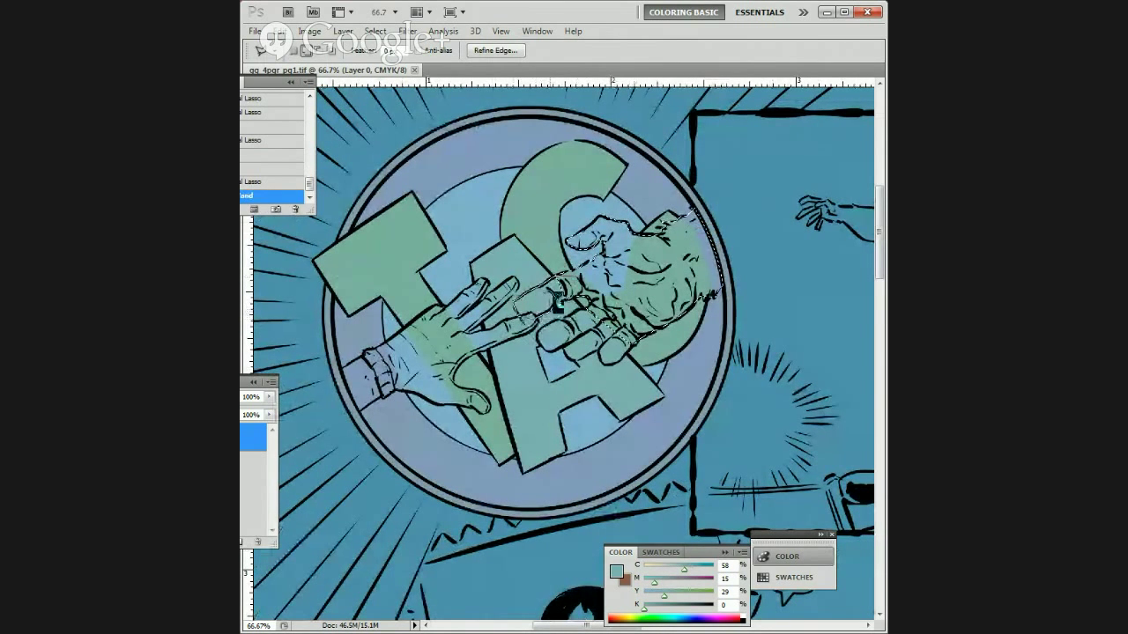
{"action": "double_click", "coordinate": [585, 296]}
{"action": "left_click_drag", "start_coordinate": [602, 333], "coordinate": [603, 312]}
{"action": "scroll", "coordinate": [604, 310], "scroll_direction": "down", "scroll_amount": 1}
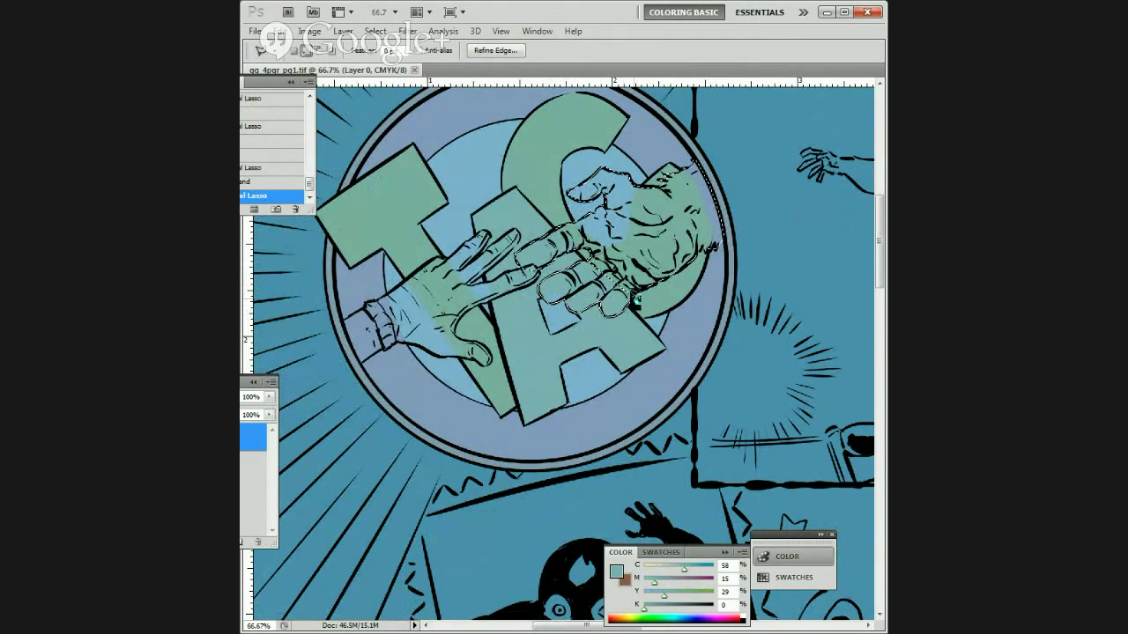
{"action": "double_click", "coordinate": [655, 262]}
Step: Set the foreground color's cyan to 20% and fill the selected hairy hand and wrist
{"action": "left_click_drag", "start_coordinate": [624, 298], "coordinate": [649, 428]}
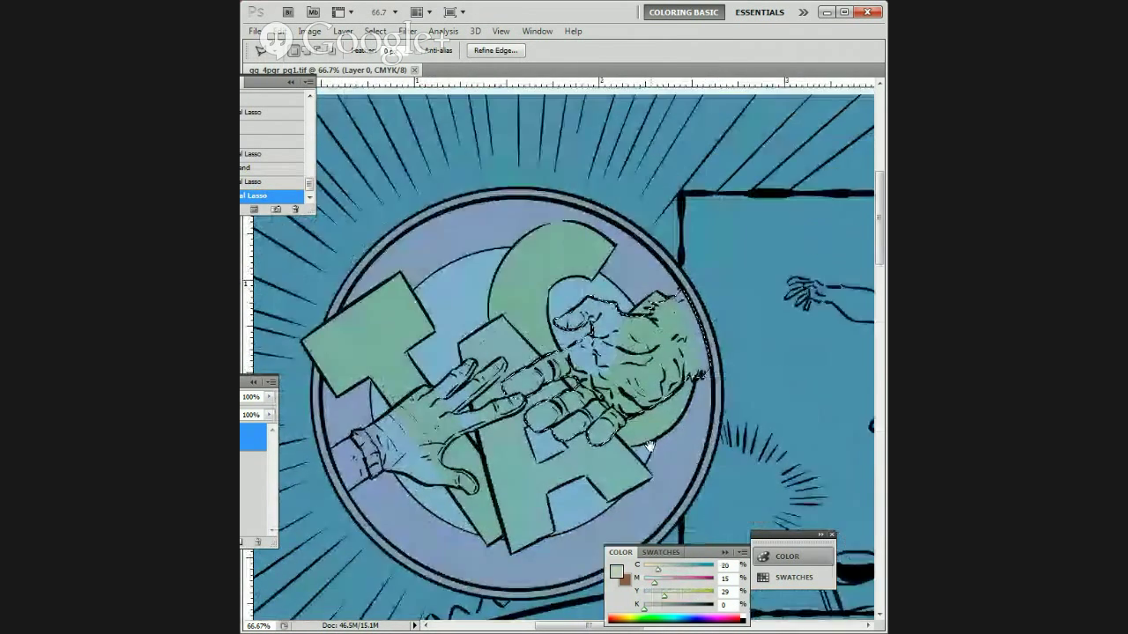
{"action": "key", "text": "shift+F5"}
{"action": "key", "text": "Return"}
Step: Restrict the selection to the palm and fingers with the Polygonal Lasso, leaving out the furry wrist
{"action": "left_click_drag", "start_coordinate": [756, 359], "coordinate": [672, 309]}
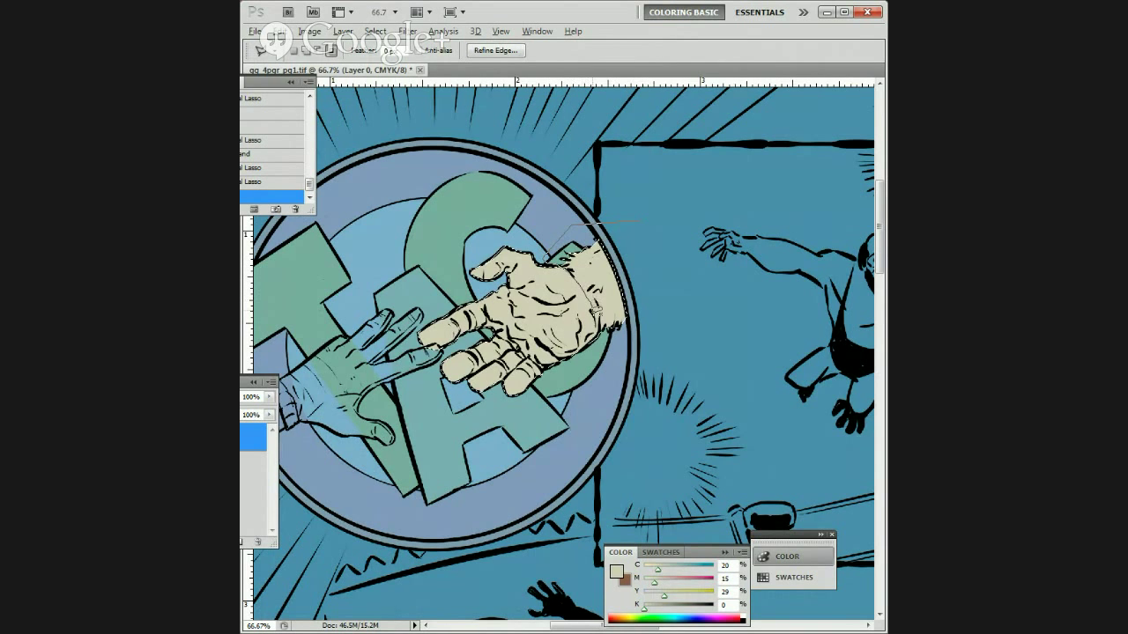
{"action": "left_click", "coordinate": [599, 336]}
{"action": "left_click", "coordinate": [556, 460]}
{"action": "left_click", "coordinate": [390, 414]}
{"action": "left_click", "coordinate": [379, 303]}
{"action": "double_click", "coordinate": [558, 184]}
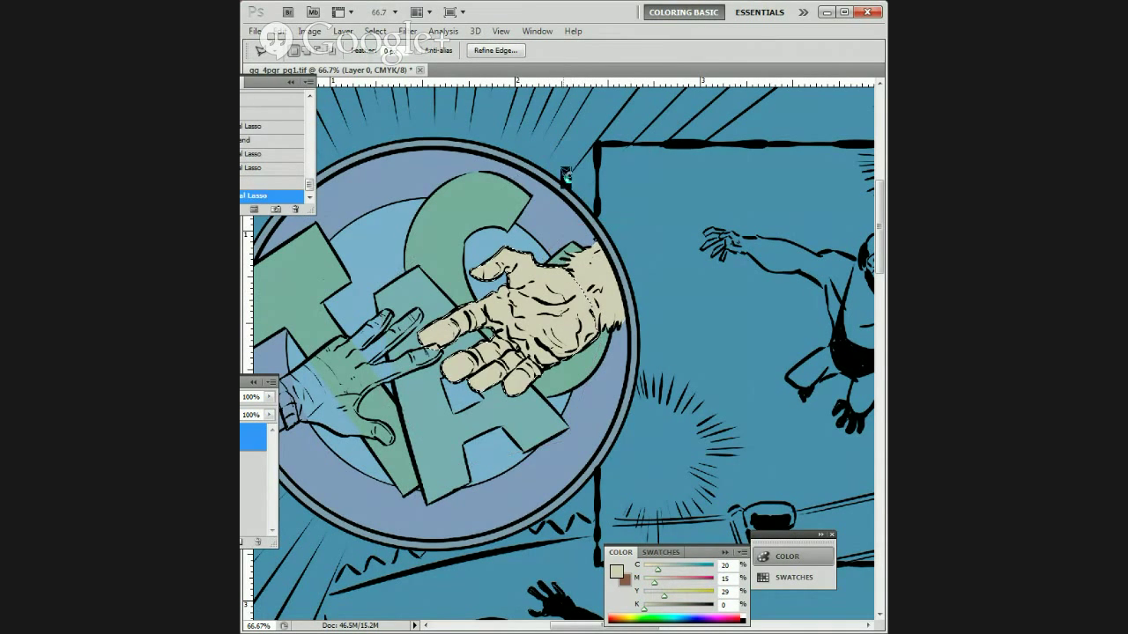
Step: Set the foreground color to 39% cyan, 57% magenta and 43% yellow and fill the selected palm and fingers
{"action": "left_click_drag", "start_coordinate": [695, 487], "coordinate": [730, 442]}
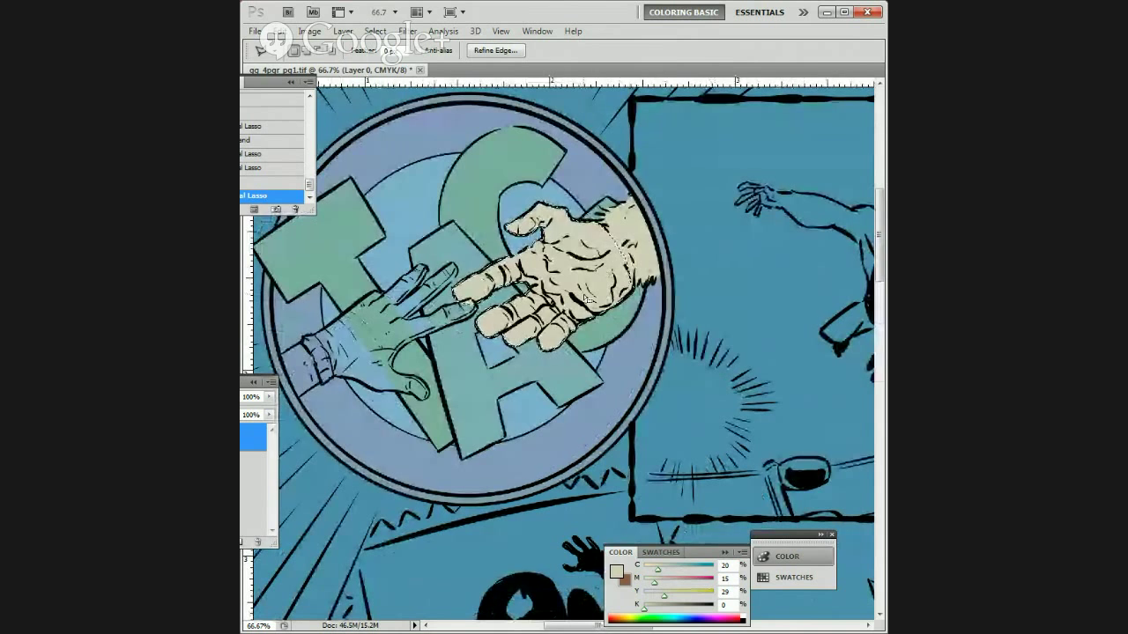
{"action": "left_click_drag", "start_coordinate": [658, 570], "coordinate": [682, 583]}
{"action": "left_click_drag", "start_coordinate": [664, 597], "coordinate": [674, 597]}
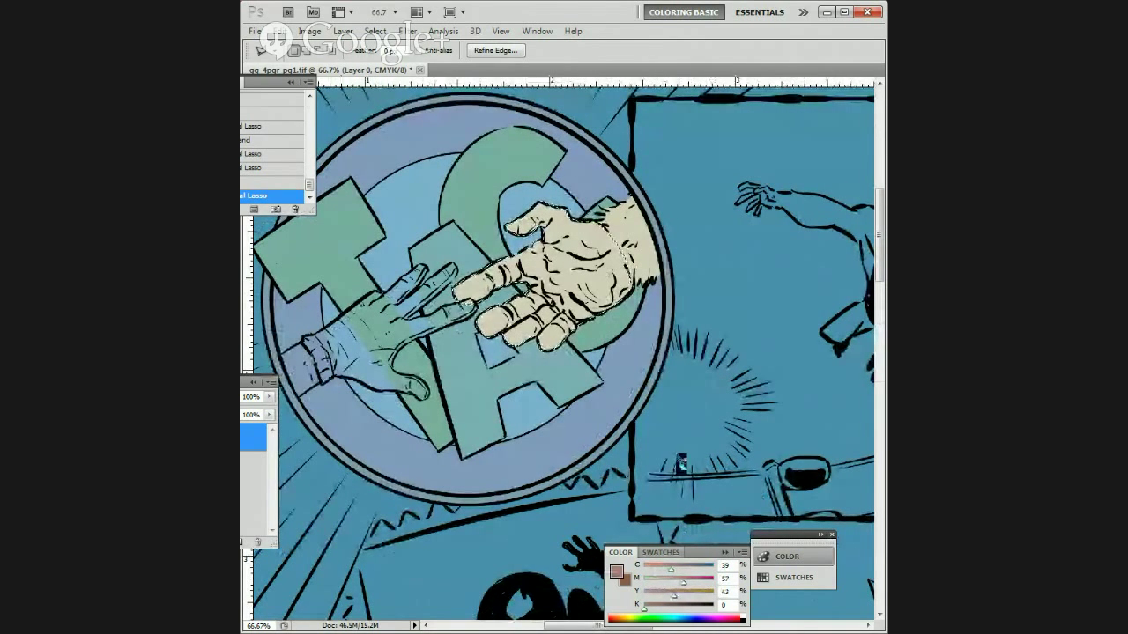
{"action": "key", "text": "shift+F5"}
{"action": "key", "text": "Return"}
Step: Dismiss the error dialog and save the document
{"action": "left_click_drag", "start_coordinate": [628, 408], "coordinate": [723, 425]}
{"action": "left_click_drag", "start_coordinate": [675, 372], "coordinate": [757, 349]}
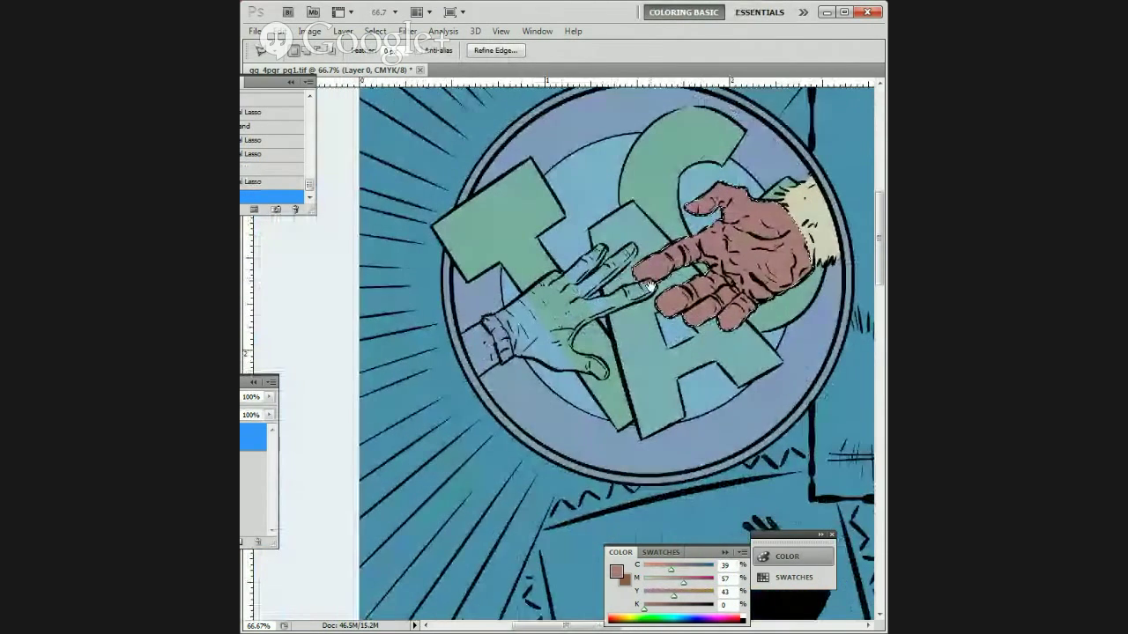
{"action": "left_click_drag", "start_coordinate": [648, 288], "coordinate": [648, 312]}
{"action": "key", "text": "ctrl+plus"}
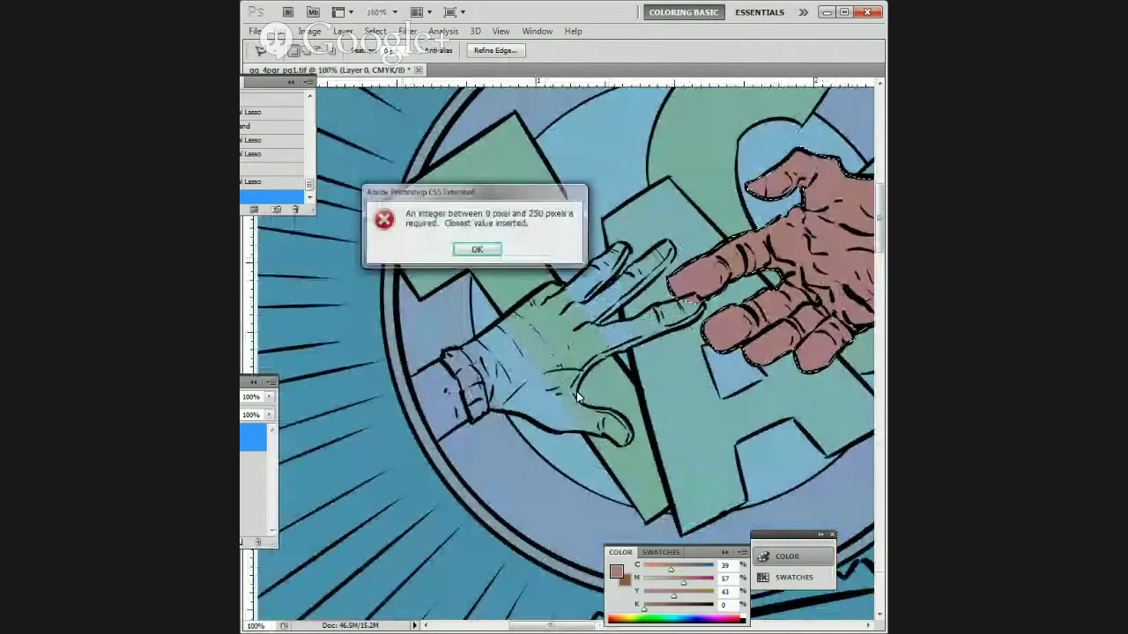
{"action": "left_click", "coordinate": [480, 247]}
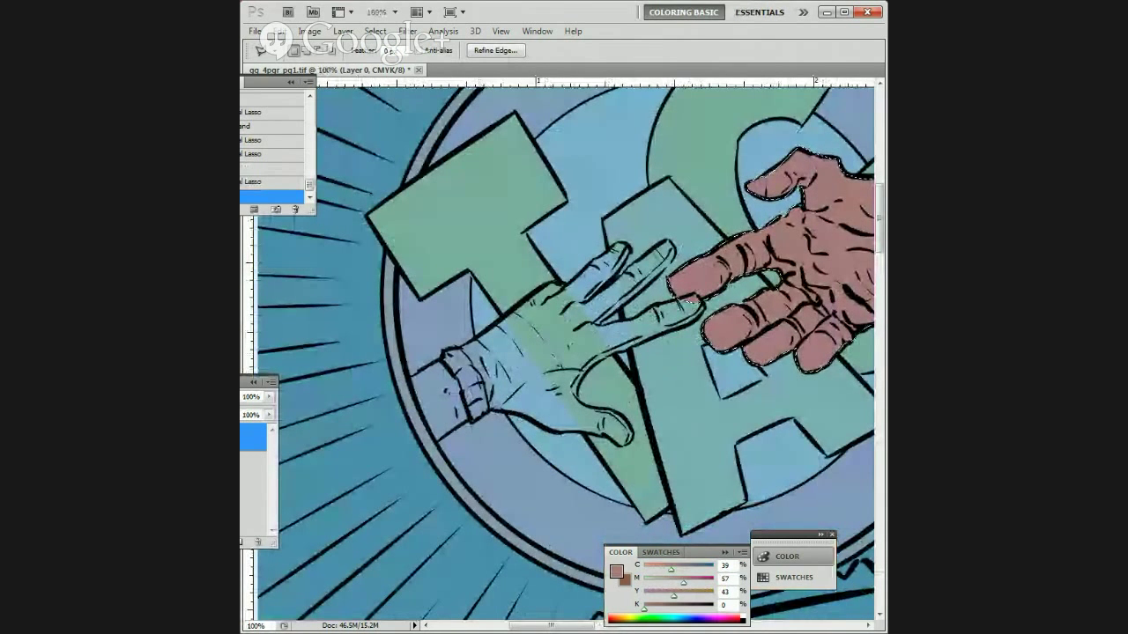
{"action": "key", "text": "ctrl+s"}
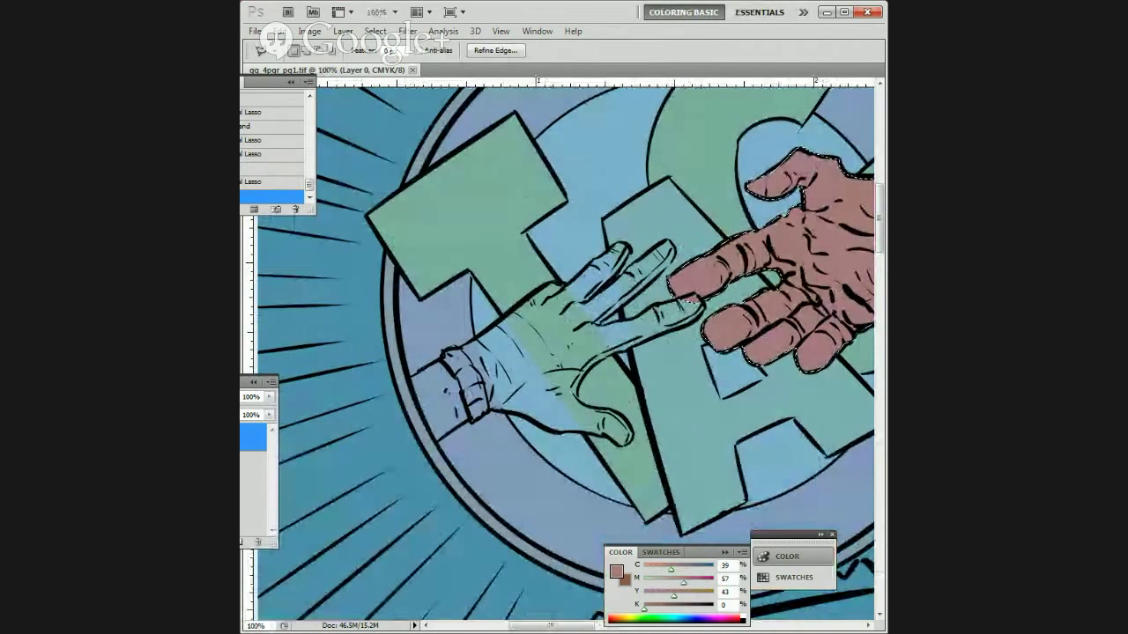
Step: Set the foreground color to 20% magenta and 20% yellow with no cyan or black
{"action": "left_click", "coordinate": [742, 617]}
{"action": "double_click", "coordinate": [724, 579]}
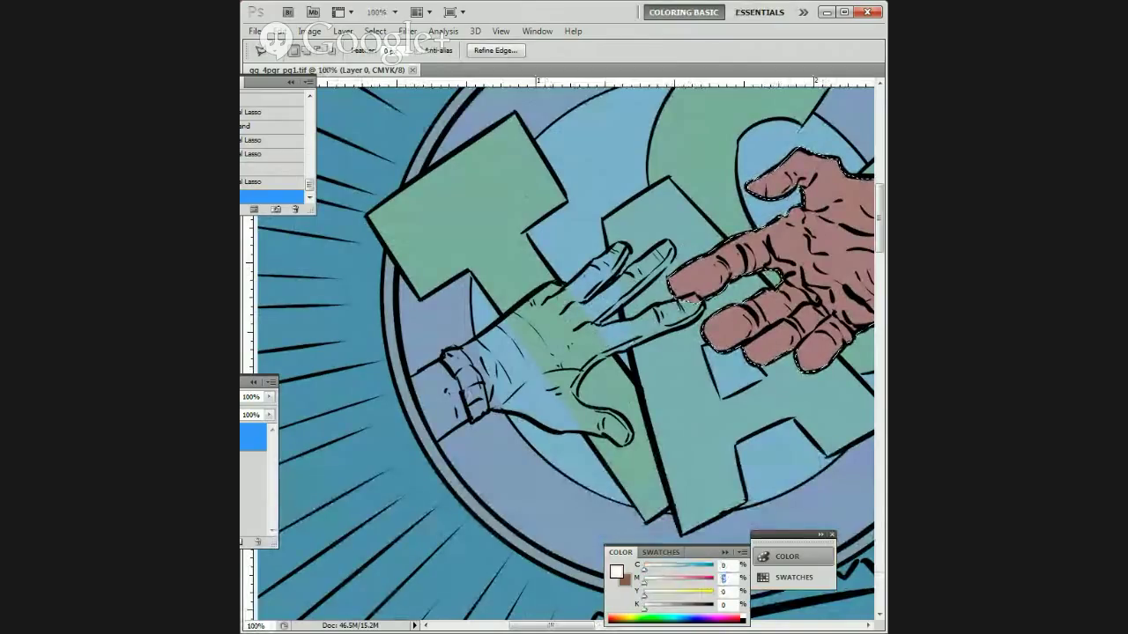
{"action": "type", "text": "20"}
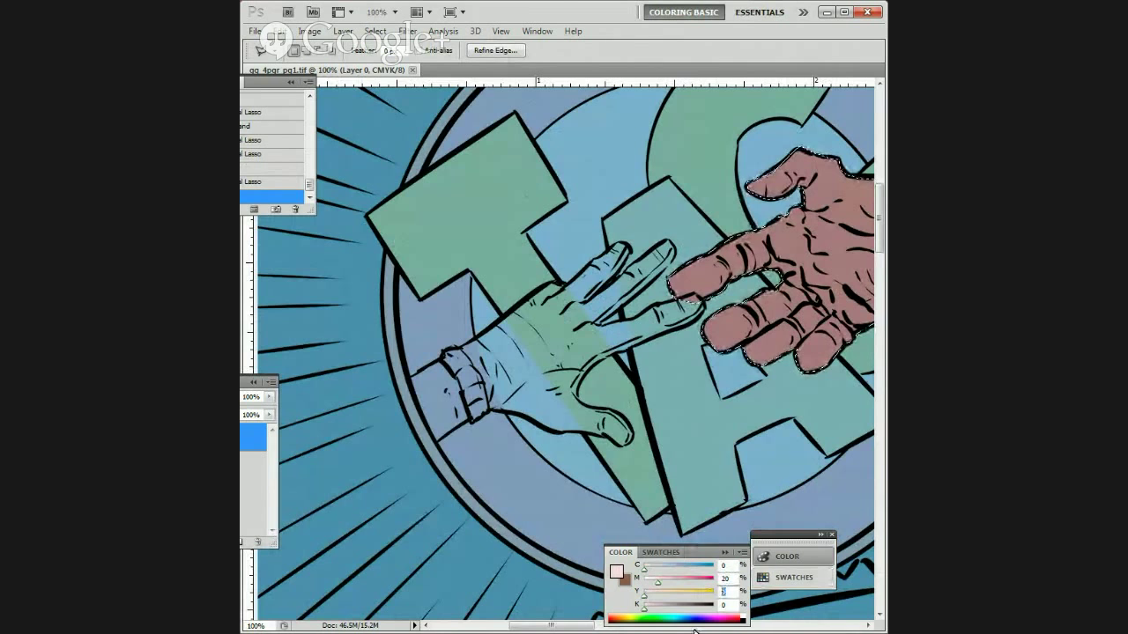
Step: Outline the gloved hand's bare wrist with the Polygonal Lasso, trim it at the emblem's rim with the Magic Wand and fill it
{"action": "left_click_drag", "start_coordinate": [583, 379], "coordinate": [637, 383]}
{"action": "left_click", "coordinate": [500, 356]}
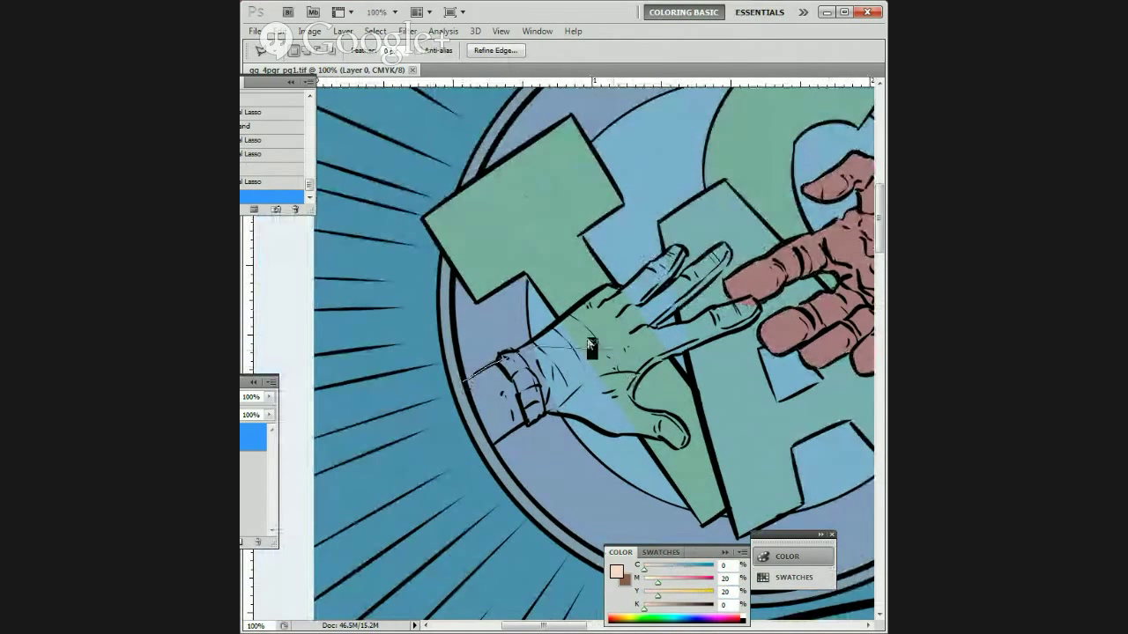
{"action": "double_click", "coordinate": [464, 432]}
{"action": "key", "text": "w"}
{"action": "left_click", "coordinate": [474, 435], "text": "alt"}
{"action": "key", "text": "l"}
{"action": "key", "text": "shift+F5"}
{"action": "key", "text": "Return"}
Step: Outline the glove from its cuff around the thumb and all fingers with the Polygonal Lasso
{"action": "left_click_drag", "start_coordinate": [630, 400], "coordinate": [569, 369]}
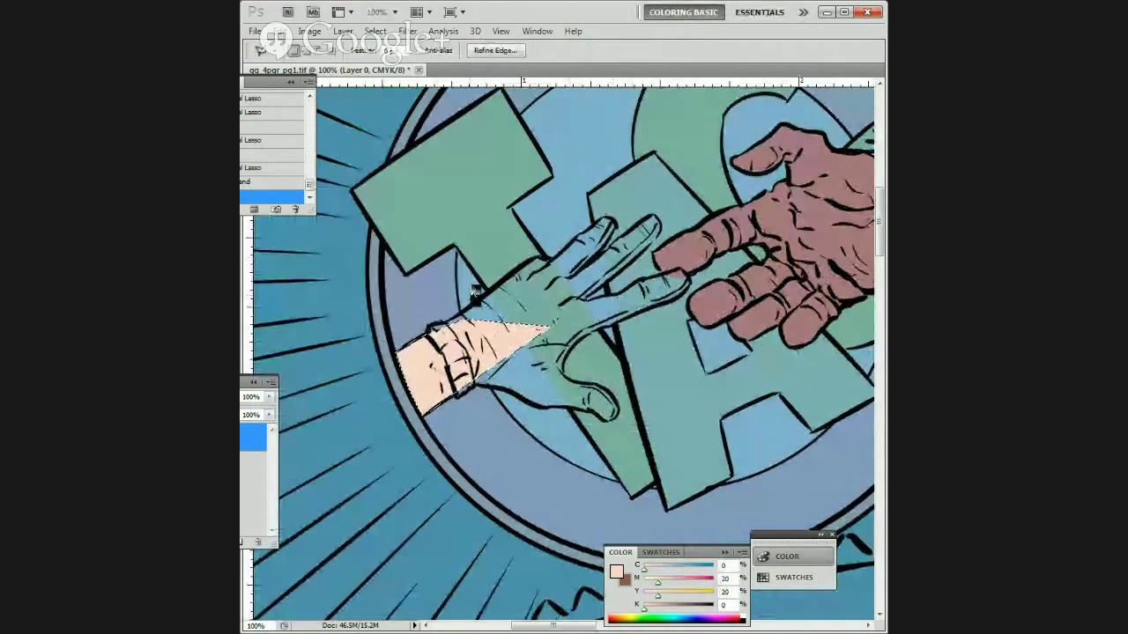
{"action": "mouse_move", "coordinate": [431, 319]}
{"action": "left_mouse_down"}
{"action": "mouse_move", "coordinate": [454, 391]}
{"action": "mouse_move", "coordinate": [478, 379]}
{"action": "mouse_move", "coordinate": [571, 403]}
{"action": "mouse_move", "coordinate": [501, 380]}
{"action": "mouse_move", "coordinate": [541, 408]}
{"action": "left_mouse_up"}
{"action": "mouse_move", "coordinate": [627, 411]}
{"action": "left_mouse_down"}
{"action": "mouse_move", "coordinate": [586, 414]}
{"action": "mouse_move", "coordinate": [609, 416]}
{"action": "left_mouse_up"}
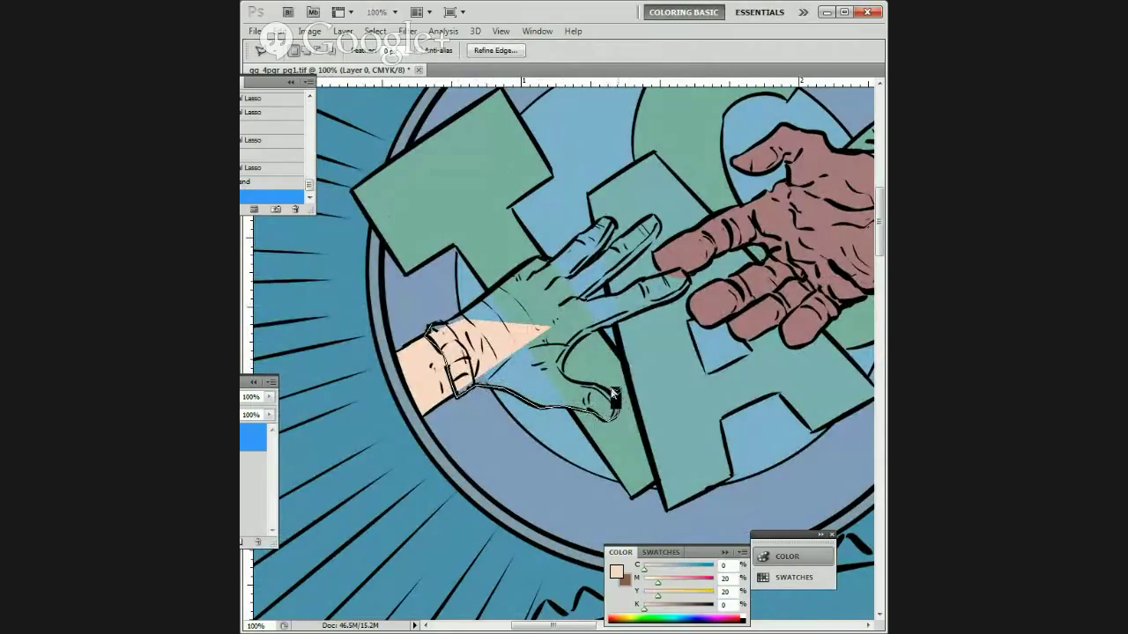
{"action": "left_click_drag", "start_coordinate": [573, 377], "coordinate": [561, 367]}
{"action": "mouse_move", "coordinate": [619, 322]}
{"action": "left_mouse_down"}
{"action": "mouse_move", "coordinate": [688, 274]}
{"action": "mouse_move", "coordinate": [679, 258]}
{"action": "mouse_move", "coordinate": [637, 284]}
{"action": "left_mouse_up"}
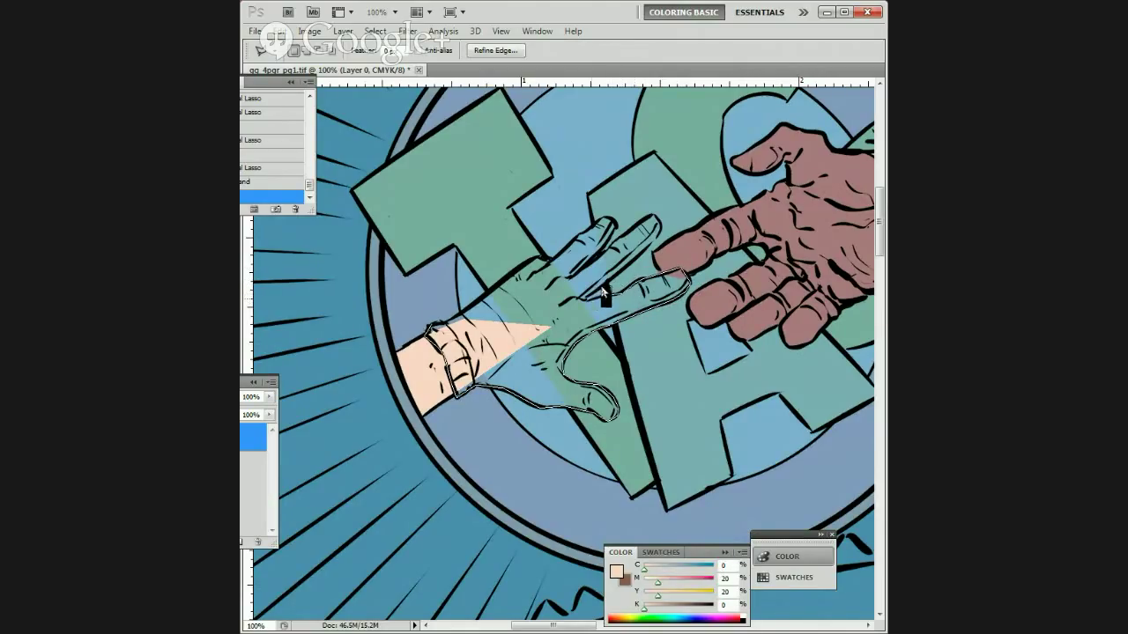
{"action": "left_click_drag", "start_coordinate": [585, 298], "coordinate": [655, 231]}
{"action": "mouse_move", "coordinate": [598, 253]}
{"action": "left_mouse_down"}
{"action": "mouse_move", "coordinate": [616, 220]}
{"action": "mouse_move", "coordinate": [579, 228]}
{"action": "left_mouse_up"}
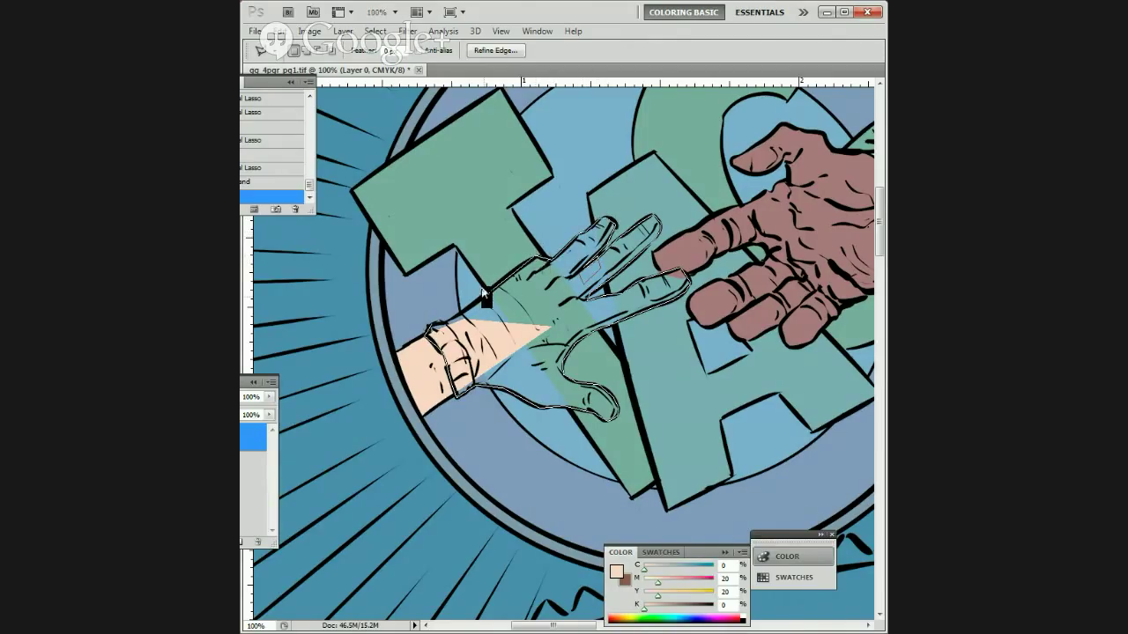
{"action": "left_click", "coordinate": [431, 330]}
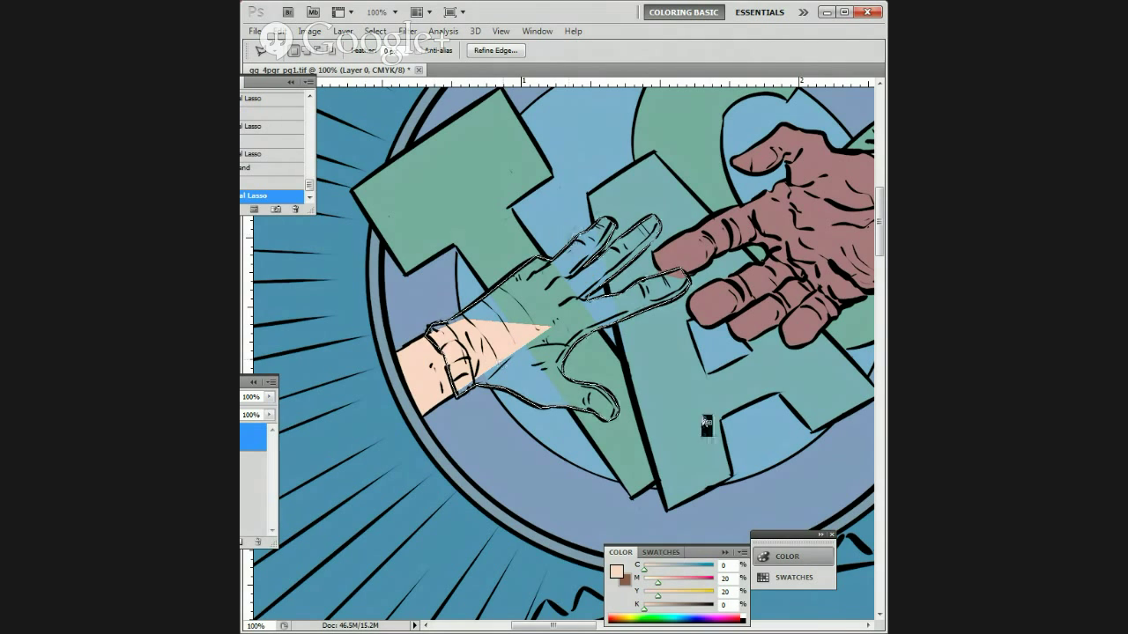
Step: Set the foreground color's magenta to 66%, fill the selected glove and deselect
{"action": "left_click_drag", "start_coordinate": [658, 582], "coordinate": [689, 582]}
{"action": "key", "text": "shift+F5"}
{"action": "key", "text": "Return"}
{"action": "key", "text": "ctrl+minus"}
{"action": "key", "text": "ctrl+minus"}
{"action": "left_click_drag", "start_coordinate": [738, 408], "coordinate": [583, 442]}
{"action": "key", "text": "ctrl+d"}
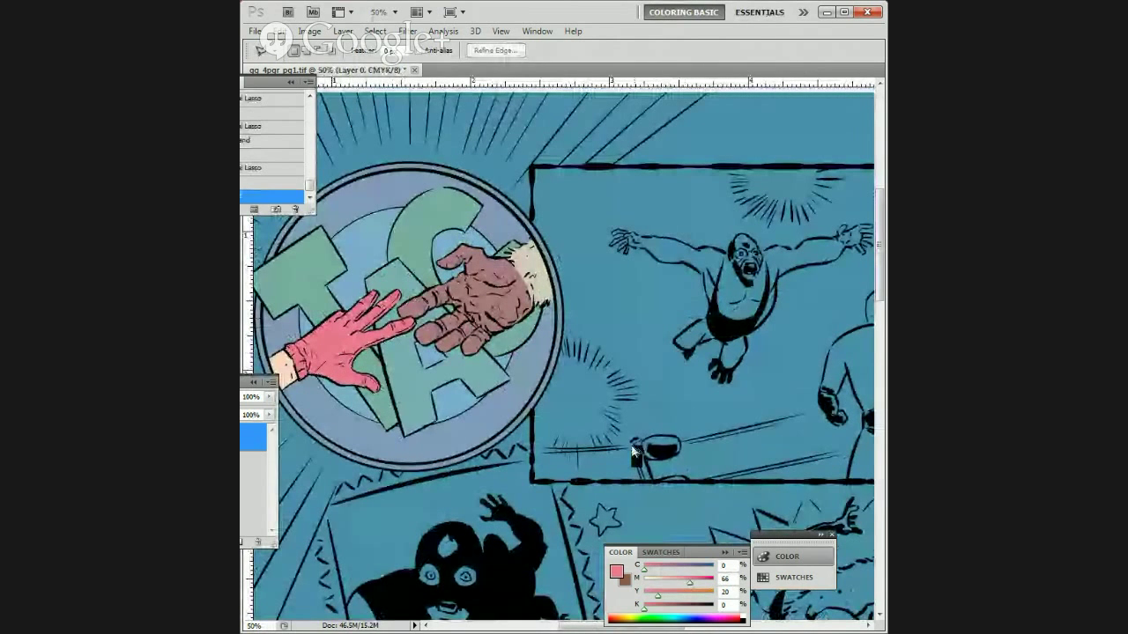
Step: Hide the line art through its channel and examine the edges of the emblem's flat colors up close
{"action": "left_click", "coordinate": [201, 382]}
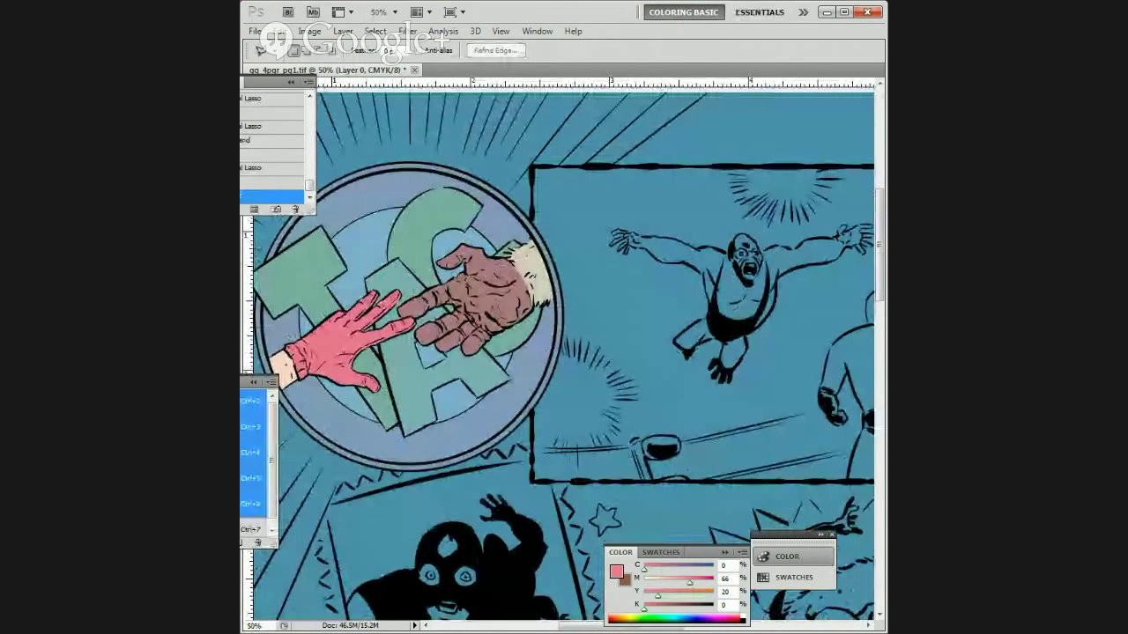
{"action": "left_click", "coordinate": [162, 529]}
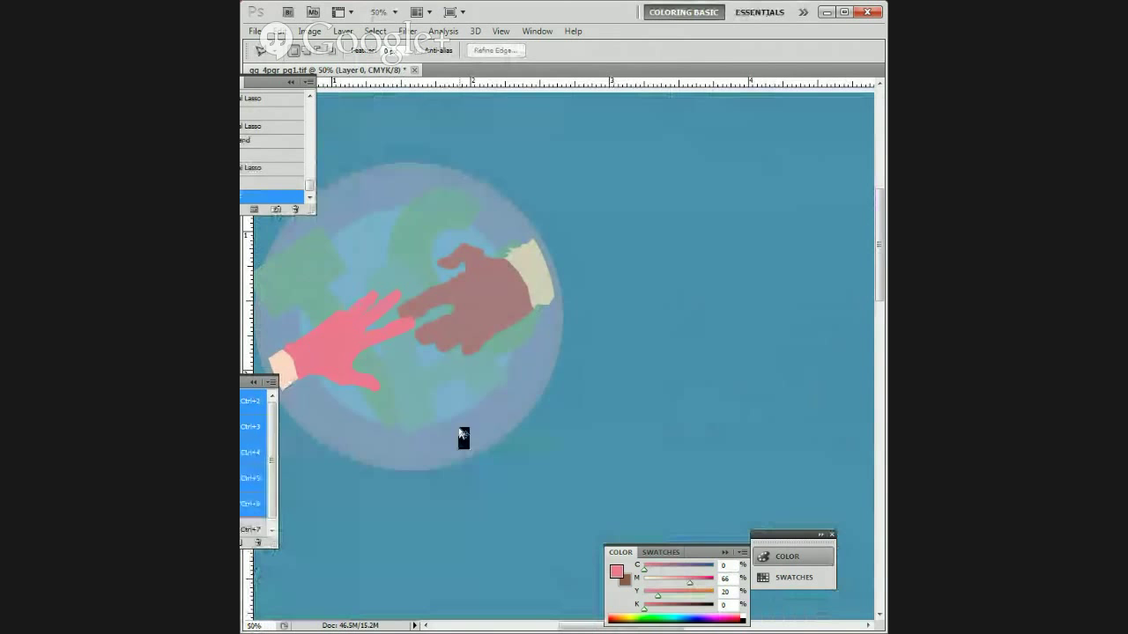
{"action": "key", "text": "ctrl+plus"}
{"action": "key", "text": "ctrl+plus"}
{"action": "key", "text": "ctrl+plus"}
{"action": "mouse_move", "coordinate": [459, 224]}
{"action": "left_mouse_down"}
{"action": "mouse_move", "coordinate": [579, 402]}
{"action": "mouse_move", "coordinate": [766, 395]}
{"action": "left_mouse_up"}
{"action": "left_click_drag", "start_coordinate": [532, 420], "coordinate": [773, 357]}
{"action": "mouse_move", "coordinate": [552, 466]}
{"action": "left_mouse_down"}
{"action": "mouse_move", "coordinate": [727, 387]}
{"action": "mouse_move", "coordinate": [800, 322]}
{"action": "left_mouse_up"}
{"action": "left_click_drag", "start_coordinate": [709, 414], "coordinate": [798, 327]}
{"action": "mouse_move", "coordinate": [632, 332]}
{"action": "left_mouse_down"}
{"action": "mouse_move", "coordinate": [690, 358]}
{"action": "mouse_move", "coordinate": [575, 473]}
{"action": "left_mouse_up"}
{"action": "left_click_drag", "start_coordinate": [705, 308], "coordinate": [520, 494]}
{"action": "mouse_move", "coordinate": [818, 266]}
{"action": "left_mouse_down"}
{"action": "mouse_move", "coordinate": [654, 355]}
{"action": "mouse_move", "coordinate": [574, 485]}
{"action": "mouse_move", "coordinate": [576, 397]}
{"action": "mouse_move", "coordinate": [632, 353]}
{"action": "left_mouse_up"}
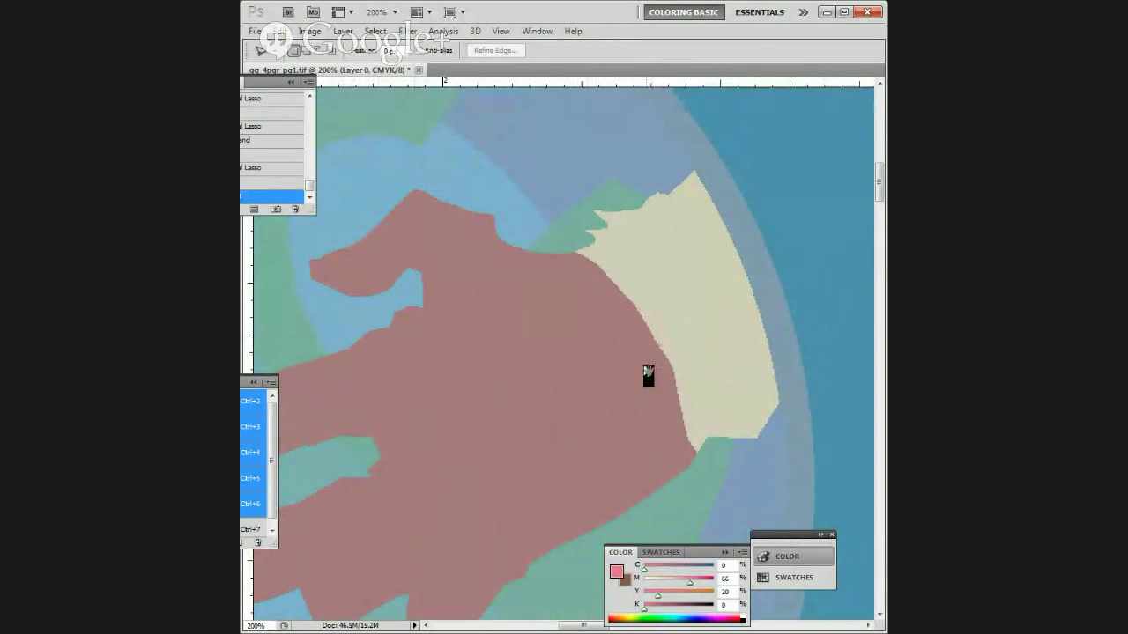
{"action": "key", "text": "ctrl+minus"}
{"action": "key", "text": "ctrl+minus"}
{"action": "left_click_drag", "start_coordinate": [699, 461], "coordinate": [712, 300]}
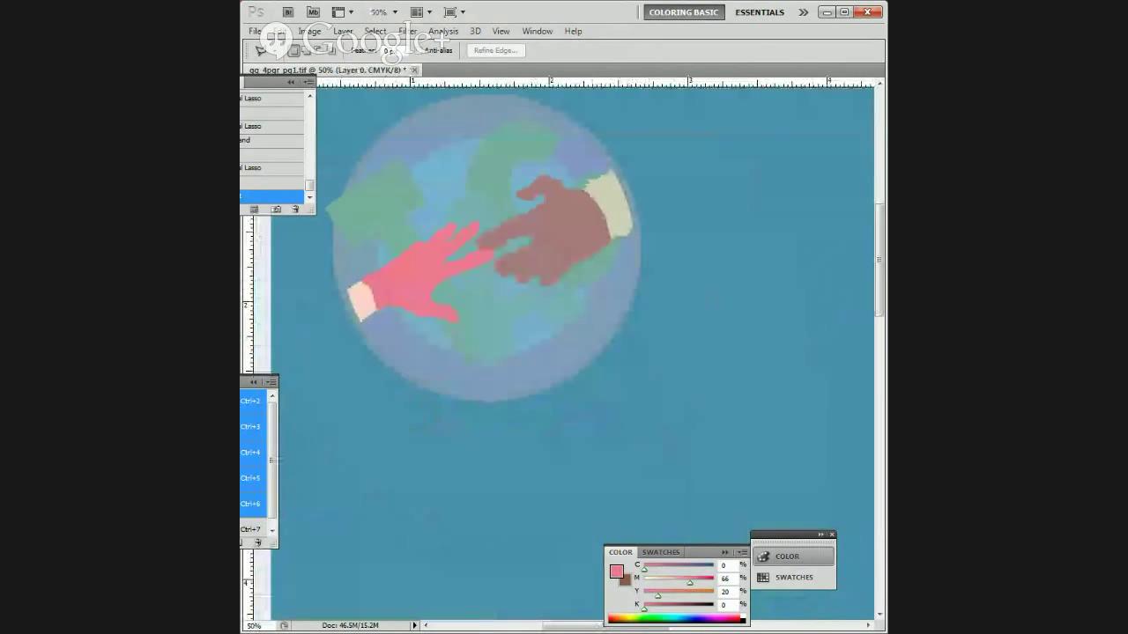
{"action": "left_click_drag", "start_coordinate": [718, 380], "coordinate": [589, 456]}
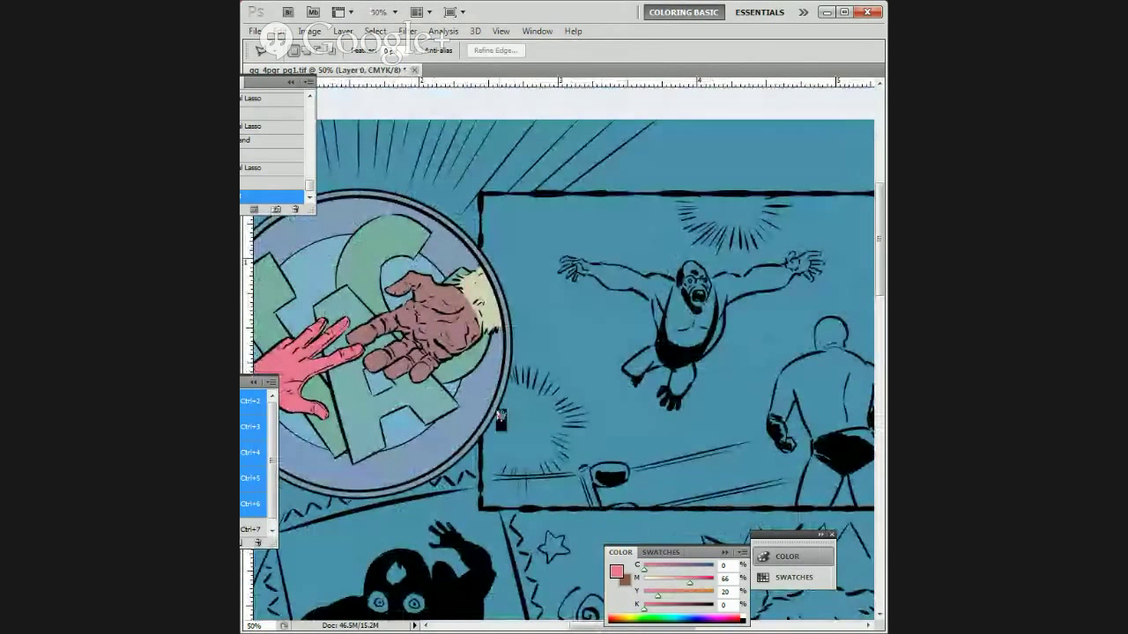
Step: Sample the emblem fur's cream and outline the leaping figure's arm undersides and torso with the Polygonal Lasso, up to the far wrist
{"action": "left_click_drag", "start_coordinate": [634, 282], "coordinate": [522, 299]}
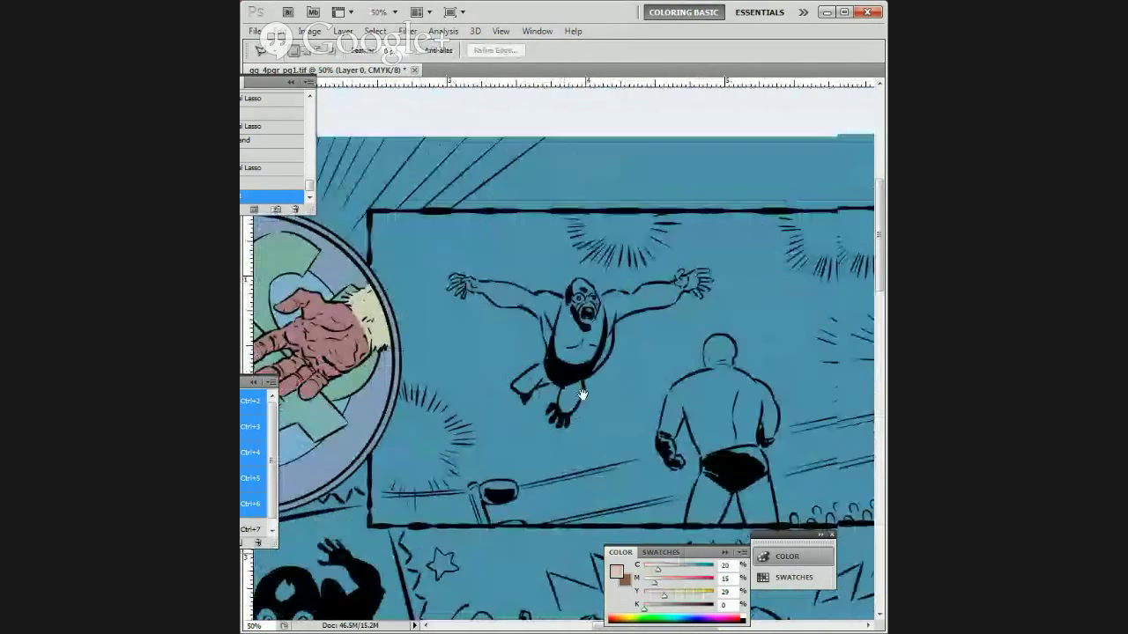
{"action": "left_click", "coordinate": [481, 292]}
{"action": "left_click", "coordinate": [498, 307]}
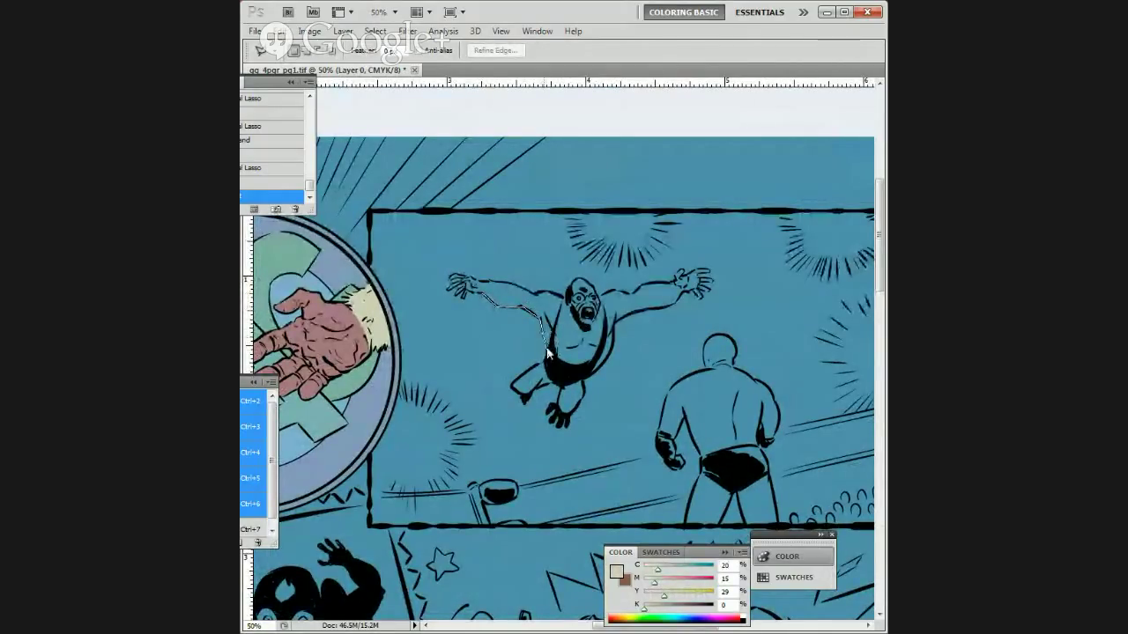
{"action": "left_click", "coordinate": [592, 372]}
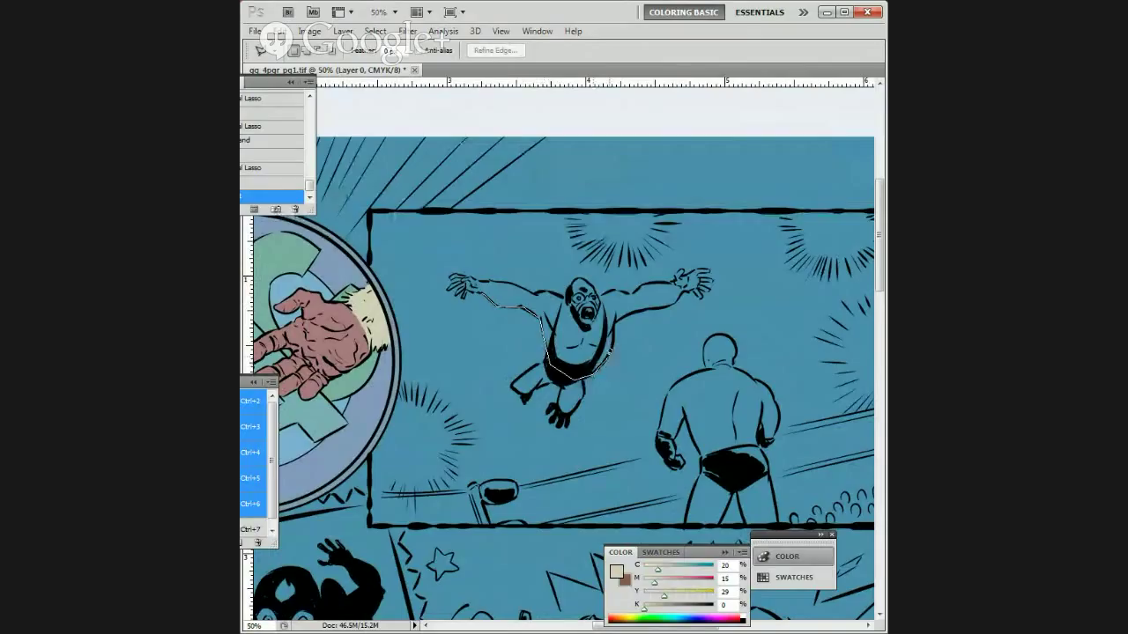
{"action": "left_click", "coordinate": [616, 321]}
{"action": "scroll", "coordinate": [671, 299], "scroll_direction": "up", "scroll_amount": 2}
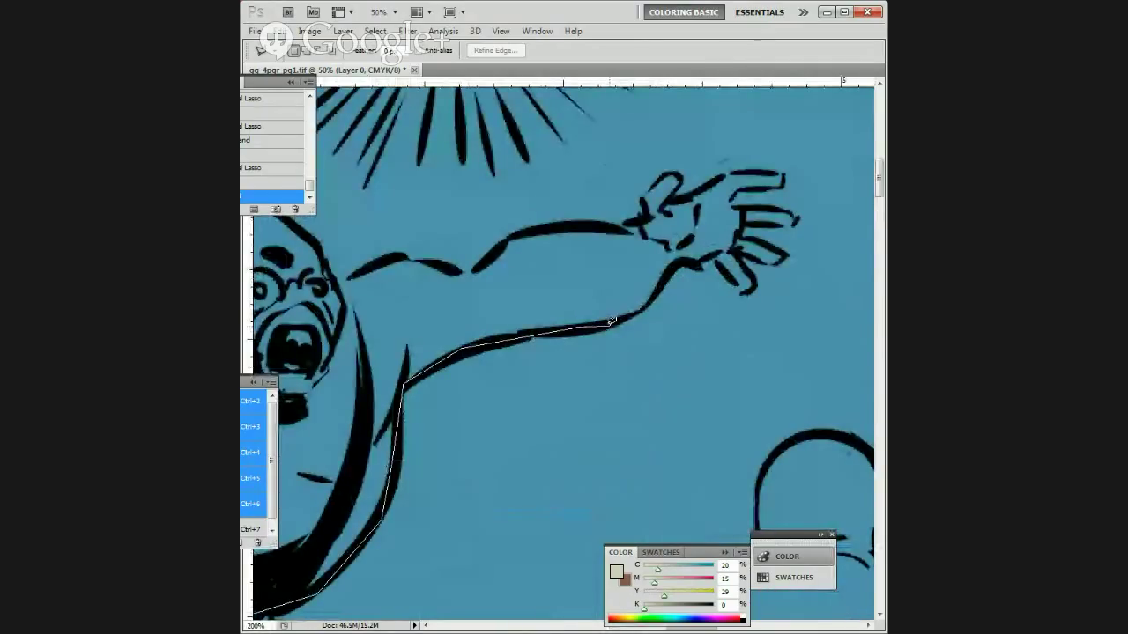
{"action": "left_click", "coordinate": [674, 269]}
{"action": "left_click", "coordinate": [691, 258]}
Step: Close the outline along the tops of both arms and shoulders, and fill the torso and arms with the cream
{"action": "left_click", "coordinate": [580, 222]}
{"action": "left_click", "coordinate": [474, 270]}
{"action": "left_click_drag", "start_coordinate": [474, 270], "coordinate": [598, 225]}
{"action": "left_click", "coordinate": [566, 218]}
{"action": "left_click", "coordinate": [522, 212]}
{"action": "left_click", "coordinate": [444, 246]}
{"action": "left_click_drag", "start_coordinate": [444, 245], "coordinate": [602, 226]}
{"action": "left_click", "coordinate": [474, 228]}
{"action": "left_click_drag", "start_coordinate": [474, 228], "coordinate": [652, 300]}
{"action": "left_click", "coordinate": [543, 273]}
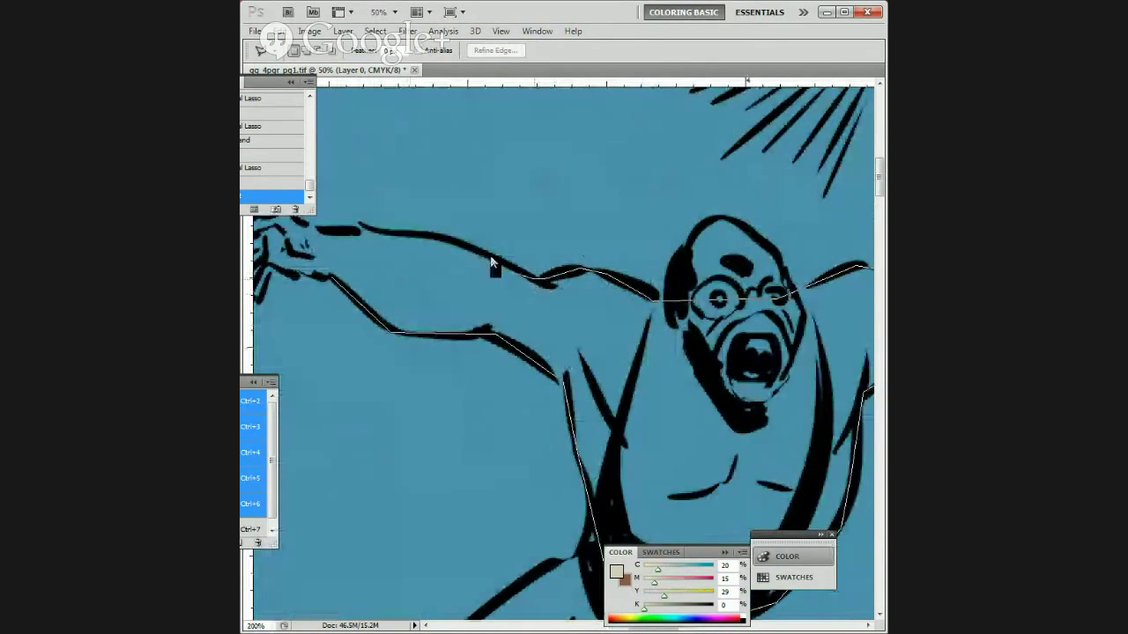
{"action": "left_click_drag", "start_coordinate": [544, 273], "coordinate": [711, 336]}
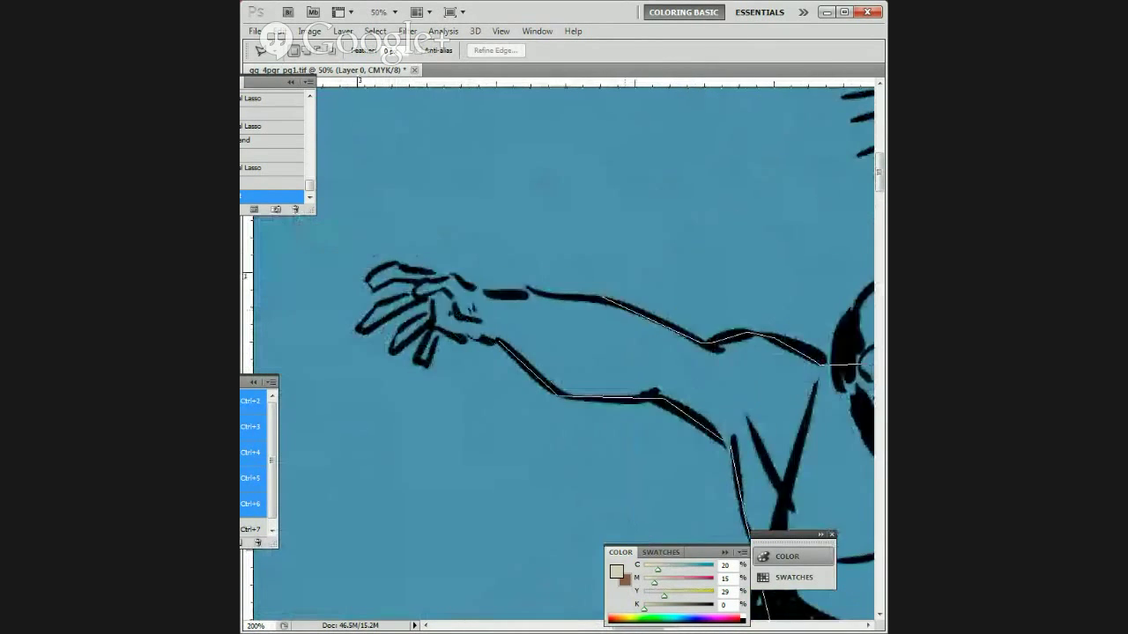
{"action": "double_click", "coordinate": [483, 291]}
{"action": "key", "text": "shift+F5"}
{"action": "key", "text": "Return"}
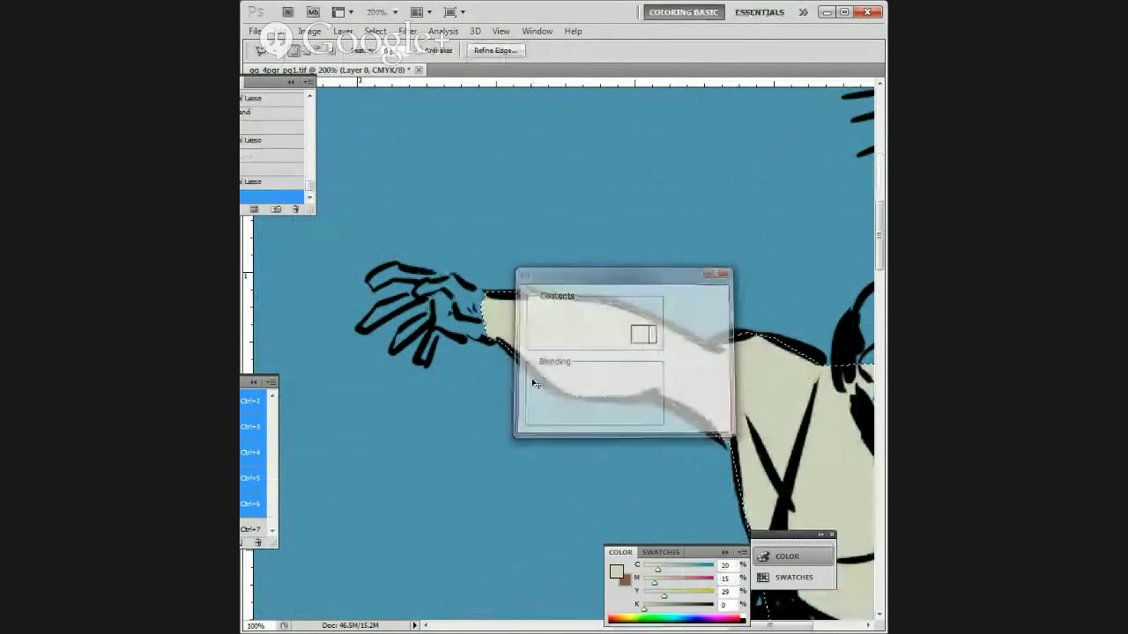
Step: Outline the leaping figure's bent leg from the waist around the knee to the foot with the Polygonal Lasso
{"action": "key", "text": "ctrl+minus"}
{"action": "key", "text": "ctrl+minus"}
{"action": "key", "text": "ctrl+minus"}
{"action": "left_click_drag", "start_coordinate": [659, 459], "coordinate": [563, 327]}
{"action": "key", "text": "ctrl+plus"}
{"action": "key", "text": "ctrl+plus"}
{"action": "key", "text": "ctrl+plus"}
{"action": "key", "text": "ctrl+plus"}
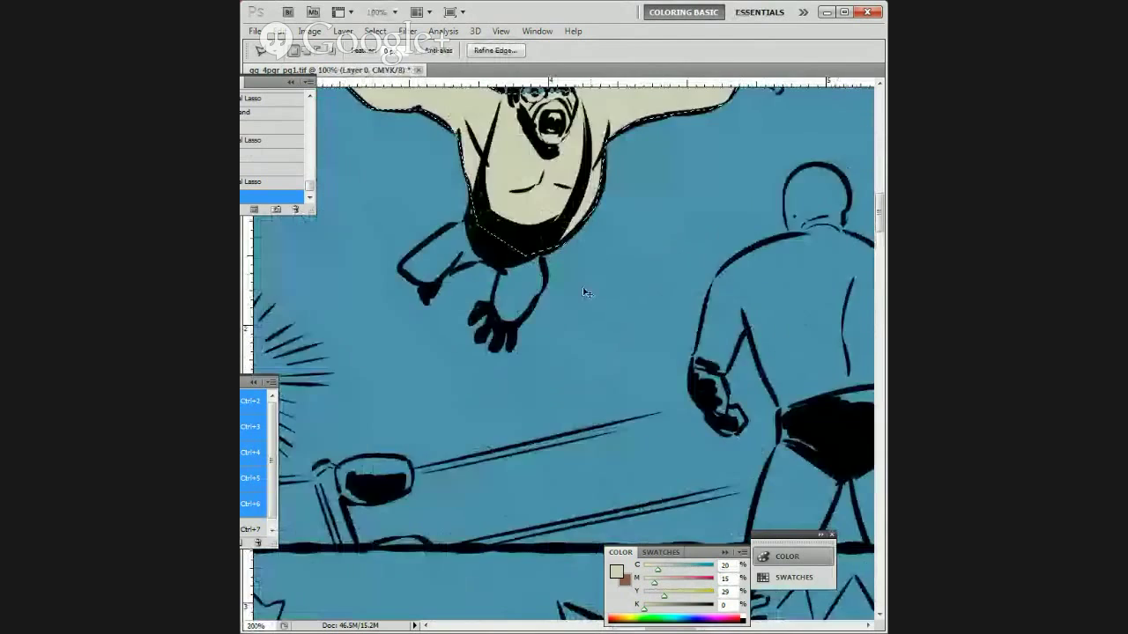
{"action": "mouse_move", "coordinate": [490, 304]}
{"action": "left_mouse_down"}
{"action": "mouse_move", "coordinate": [532, 341]}
{"action": "mouse_move", "coordinate": [530, 415]}
{"action": "left_mouse_up"}
{"action": "left_click", "coordinate": [564, 178]}
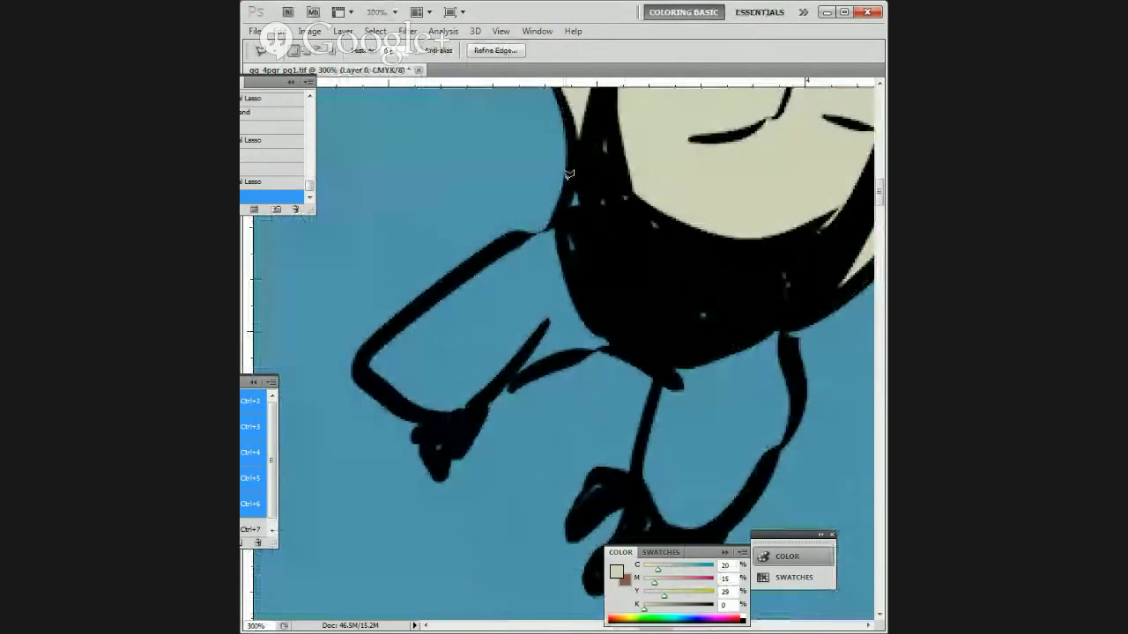
{"action": "left_click", "coordinate": [517, 235]}
{"action": "left_click", "coordinate": [362, 361]}
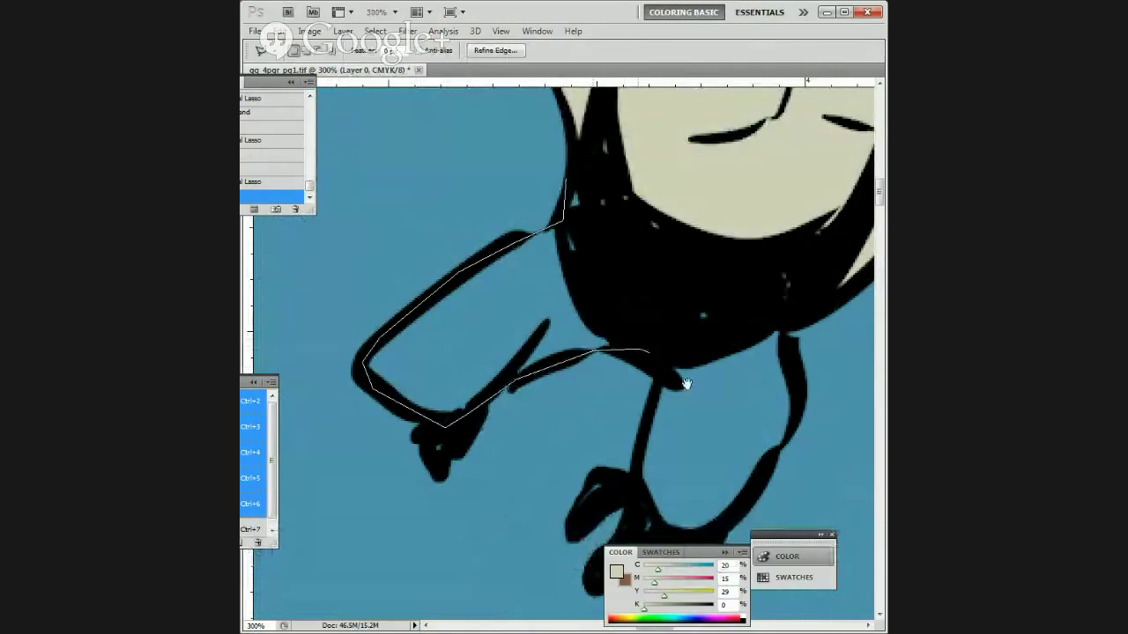
Step: Continue the outline around the other leg, close it across the black trunks and fill both legs with the cream
{"action": "left_click_drag", "start_coordinate": [686, 384], "coordinate": [524, 216]}
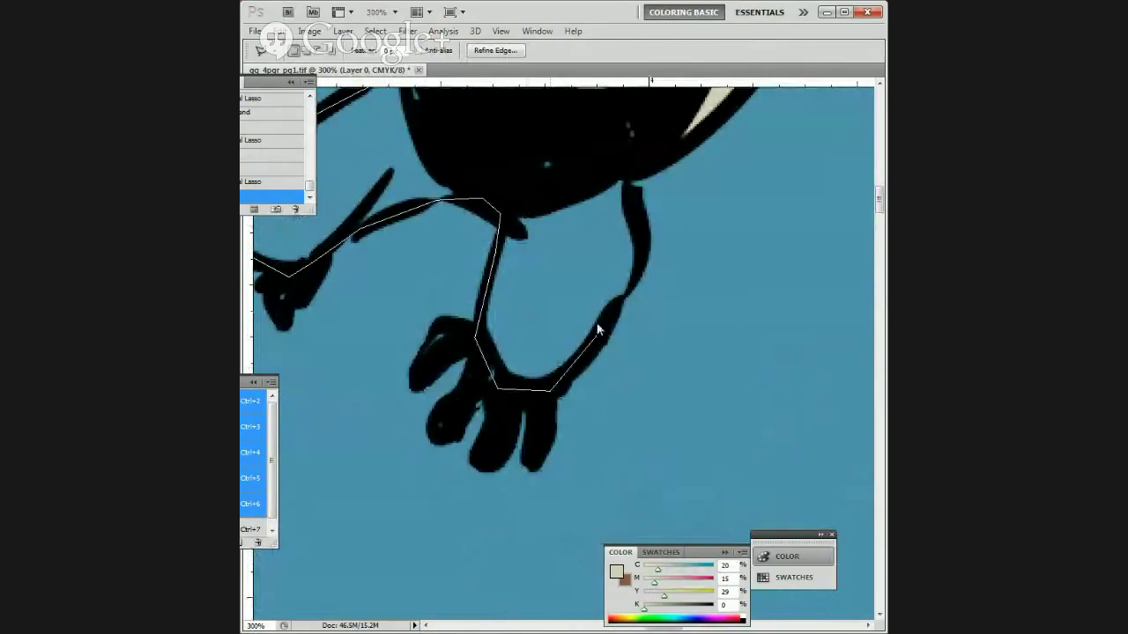
{"action": "left_click", "coordinate": [639, 277]}
{"action": "left_click_drag", "start_coordinate": [596, 115], "coordinate": [631, 298]}
{"action": "left_click", "coordinate": [636, 204]}
{"action": "double_click", "coordinate": [548, 142]}
{"action": "key", "text": "shift+F5"}
{"action": "key", "text": "Return"}
Step: Outline the leaping figure's head around the jaw, cheek and bald crown with the Polygonal Lasso
{"action": "left_click_drag", "start_coordinate": [619, 202], "coordinate": [561, 348]}
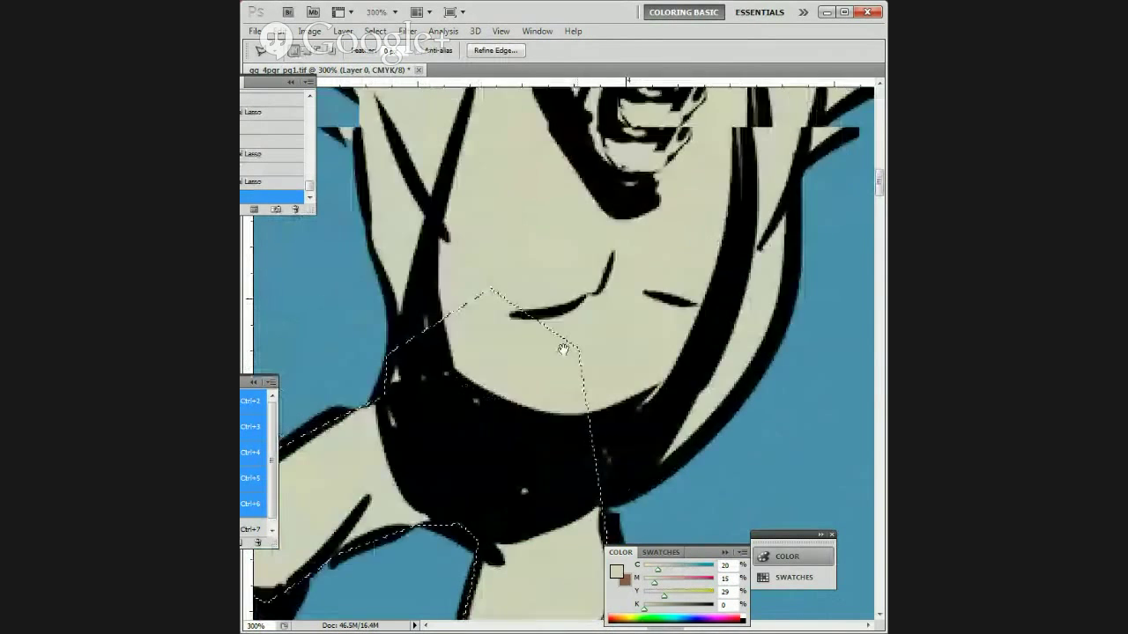
{"action": "left_click_drag", "start_coordinate": [571, 107], "coordinate": [520, 350]}
{"action": "left_click_drag", "start_coordinate": [513, 143], "coordinate": [534, 228]}
{"action": "left_click", "coordinate": [478, 346]}
{"action": "left_click", "coordinate": [498, 399]}
{"action": "left_click", "coordinate": [573, 510]}
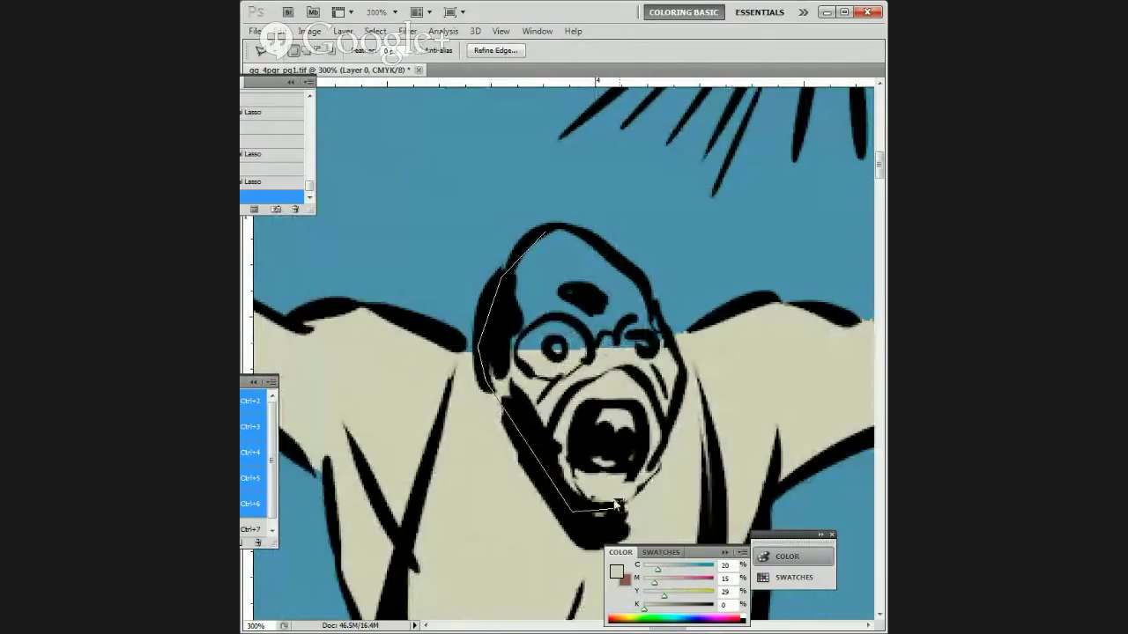
{"action": "left_click", "coordinate": [684, 374]}
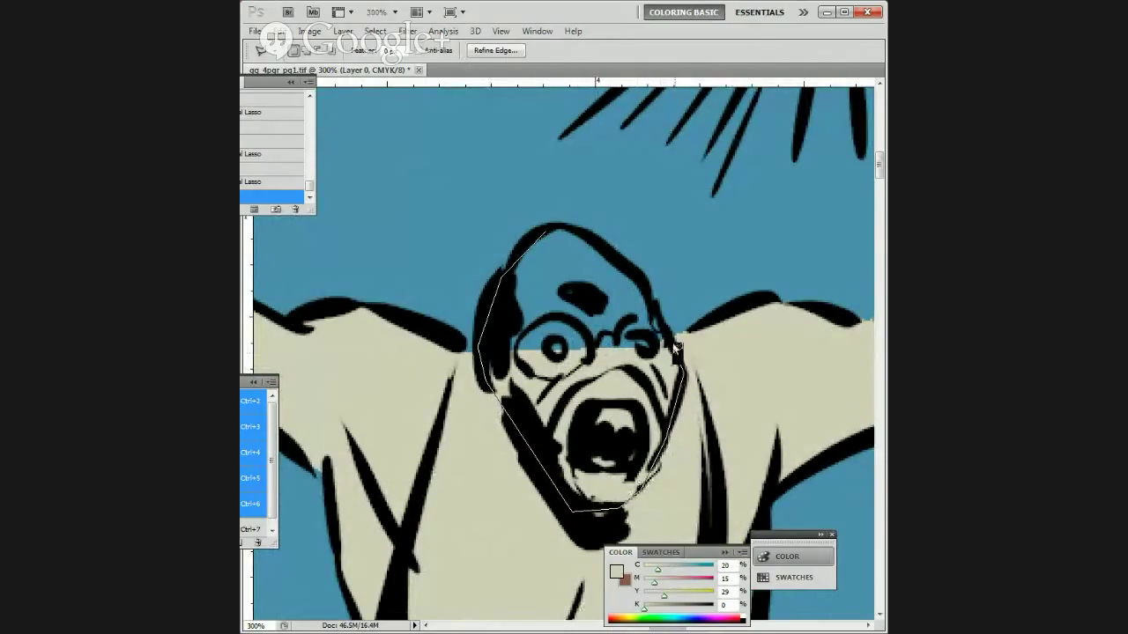
{"action": "left_click", "coordinate": [545, 227]}
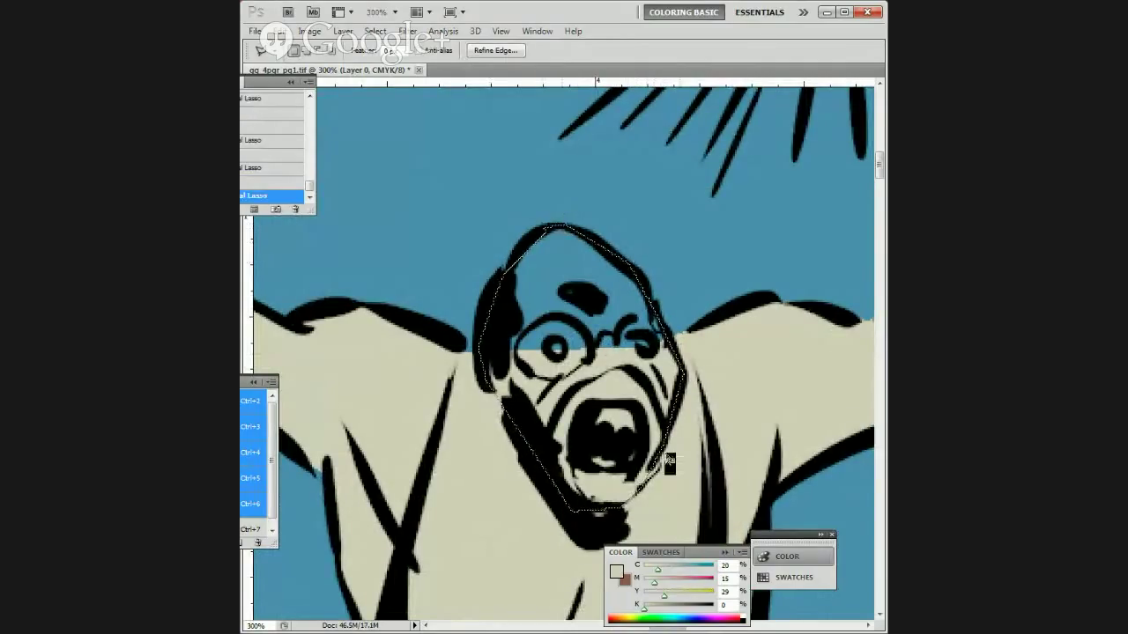
Step: Set the foreground color to magenta 31% and yellow 69%, and fill the selected head
{"action": "key", "text": "ctrl+h"}
{"action": "mouse_move", "coordinate": [654, 582]}
{"action": "left_mouse_down"}
{"action": "mouse_move", "coordinate": [679, 582]}
{"action": "mouse_move", "coordinate": [665, 582]}
{"action": "left_mouse_up"}
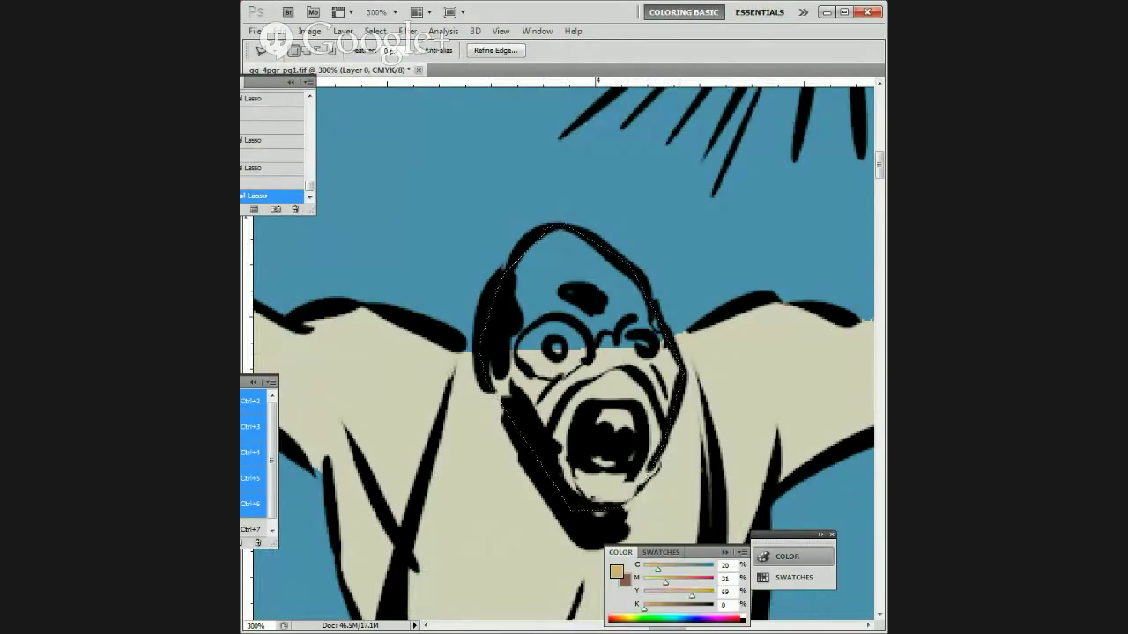
{"action": "key", "text": "shift+BackSpace"}
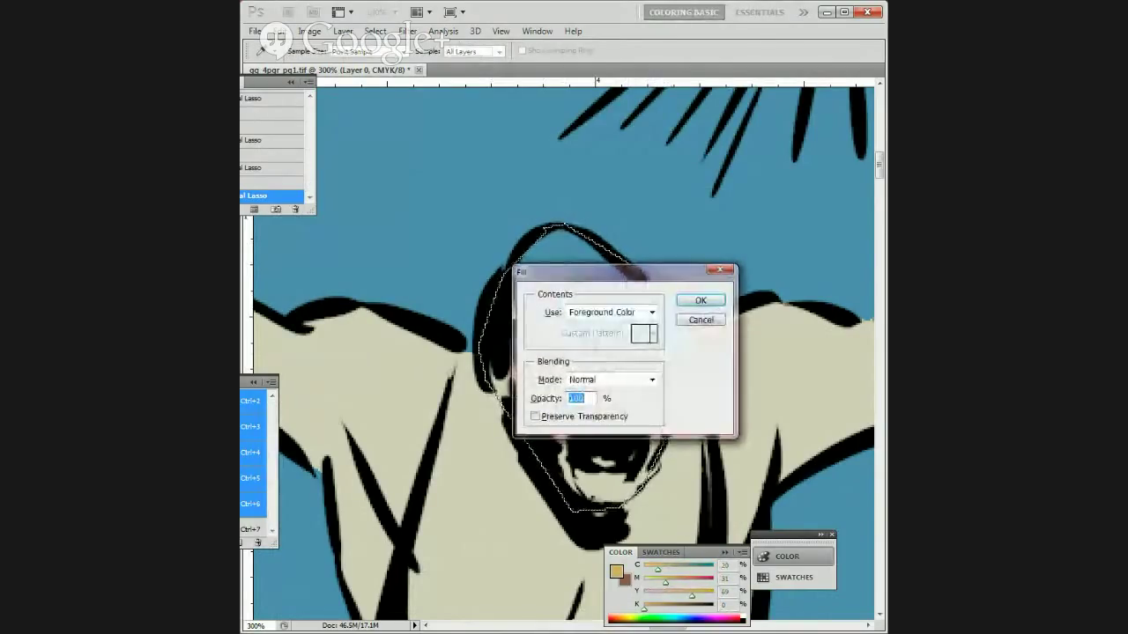
{"action": "key", "text": "Return"}
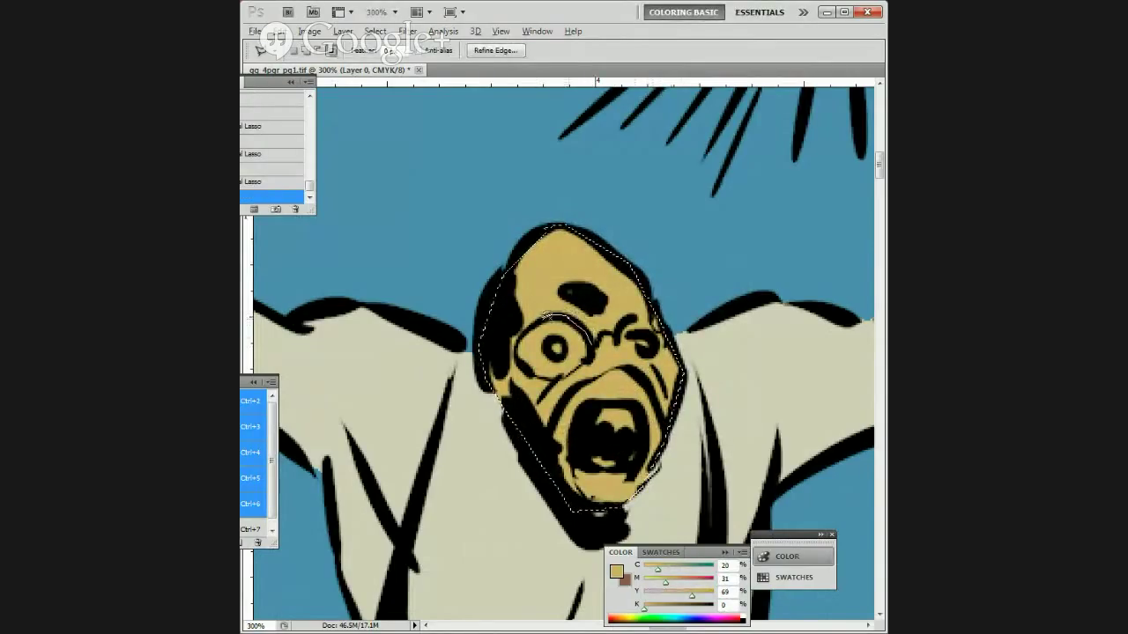
Step: Select both round eyeglass lenses with the Polygonal Lasso and fill them with yellow reduced to 12%
{"action": "left_click", "coordinate": [588, 354]}
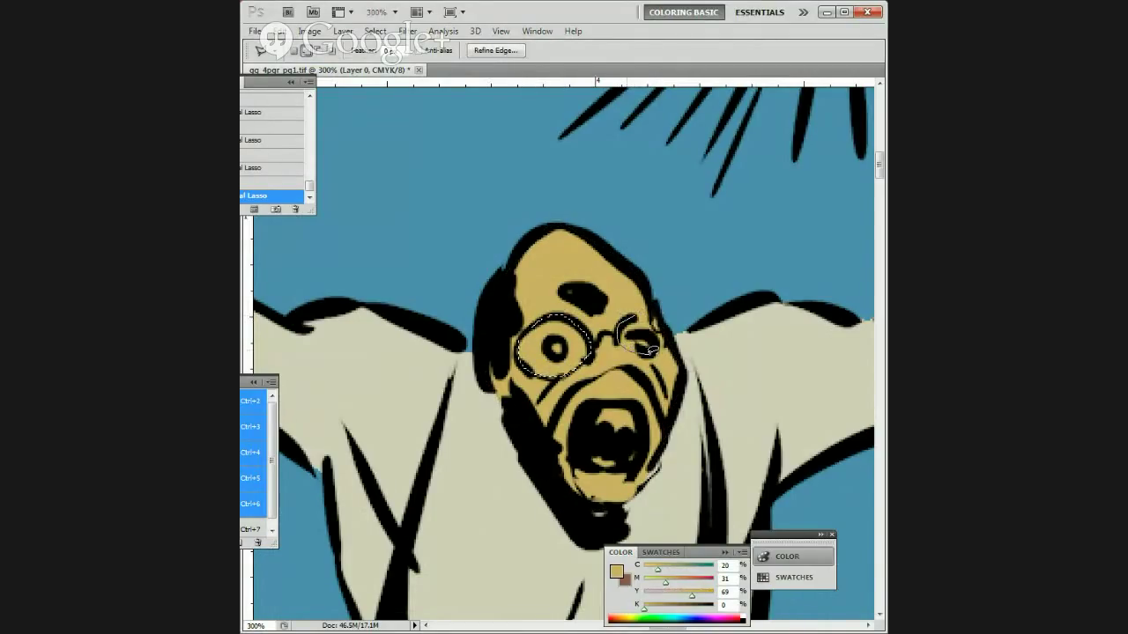
{"action": "left_click", "coordinate": [640, 315]}
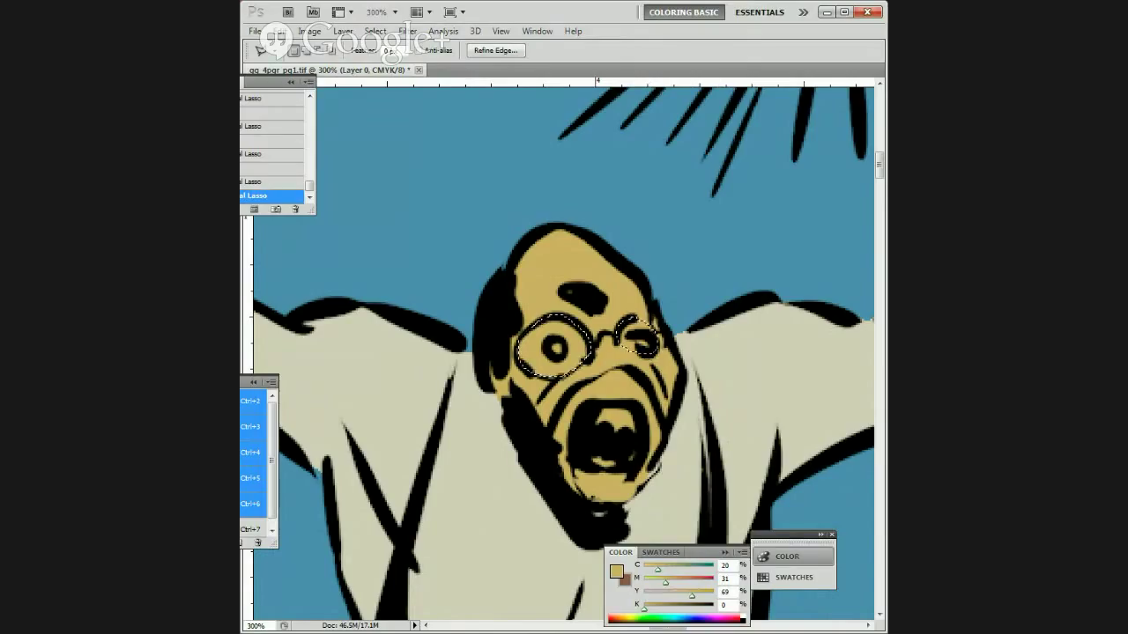
{"action": "left_click_drag", "start_coordinate": [691, 596], "coordinate": [652, 597]}
{"action": "key", "text": "shift+BackSpace"}
{"action": "key", "text": "Return"}
Step: Outline the muzzle area around the open mouth and chin with the Polygonal Lasso
{"action": "scroll", "coordinate": [675, 398], "scroll_direction": "down", "scroll_amount": 2}
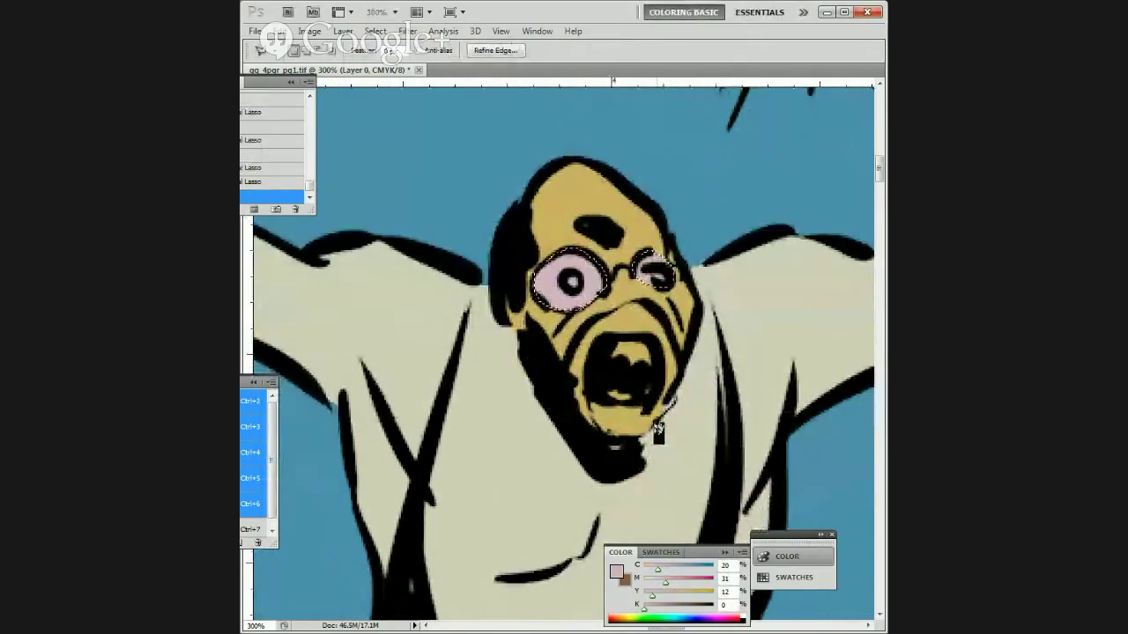
{"action": "scroll", "coordinate": [669, 399], "scroll_direction": "down", "scroll_amount": 4}
{"action": "scroll", "coordinate": [654, 434], "scroll_direction": "up", "scroll_amount": 1}
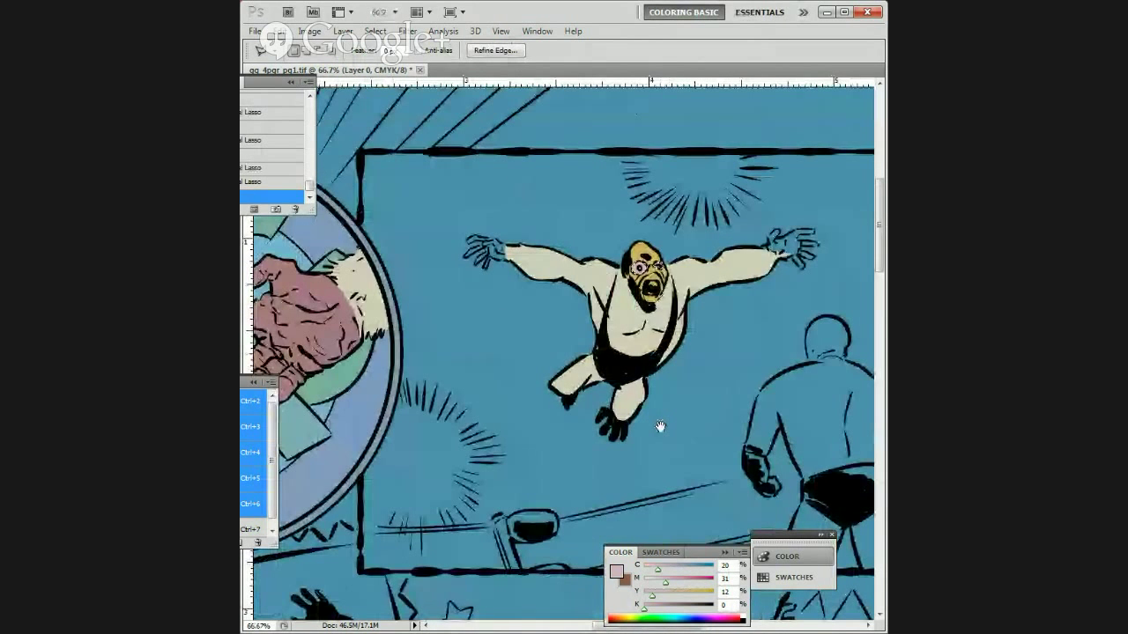
{"action": "left_click_drag", "start_coordinate": [694, 423], "coordinate": [588, 456]}
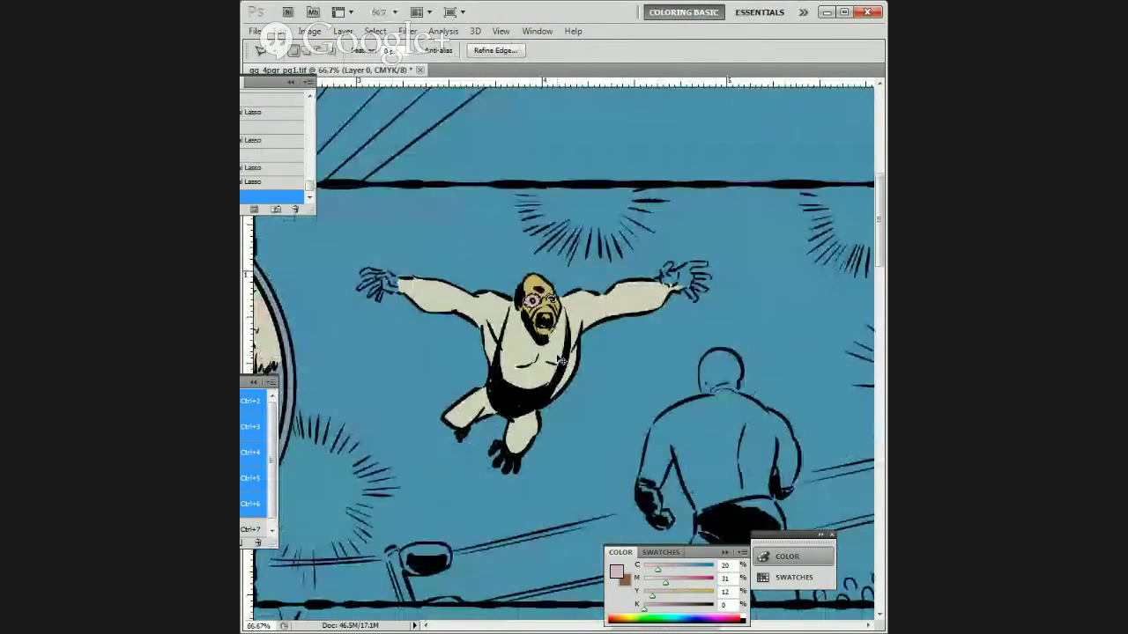
{"action": "scroll", "coordinate": [560, 353], "scroll_direction": "up", "scroll_amount": 3}
{"action": "left_click", "coordinate": [466, 406]}
{"action": "mouse_move", "coordinate": [480, 352]}
{"action": "left_mouse_down"}
{"action": "mouse_move", "coordinate": [540, 304]}
{"action": "mouse_move", "coordinate": [583, 345]}
{"action": "mouse_move", "coordinate": [592, 388]}
{"action": "mouse_move", "coordinate": [559, 465]}
{"action": "left_mouse_up"}
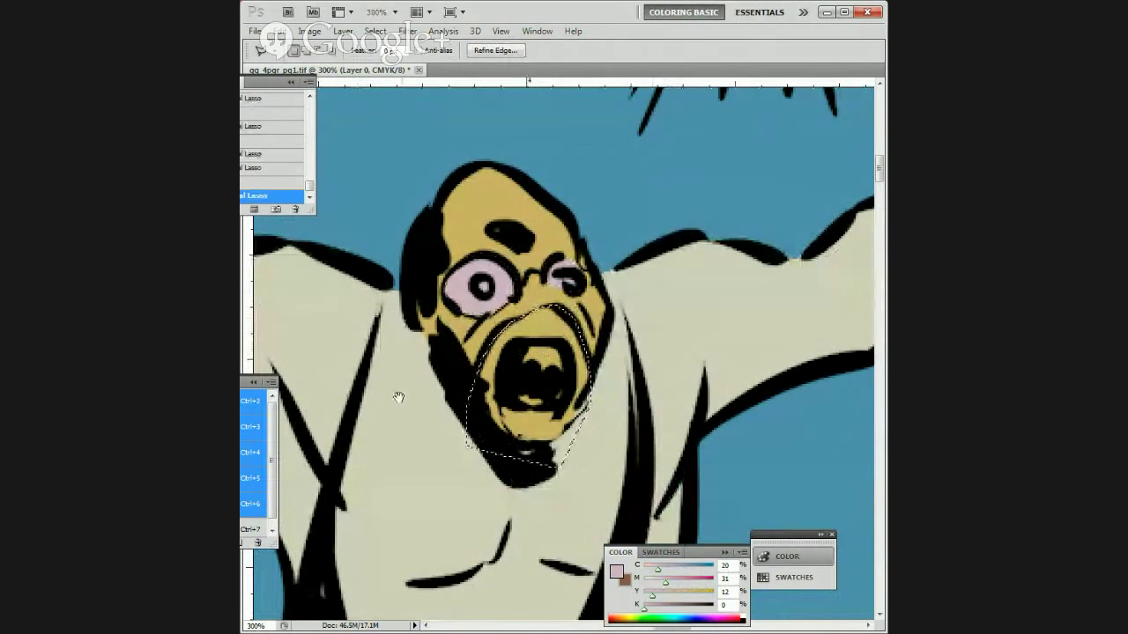
Step: Sample the mauve of the emblem's hairy hand (C39 M57 Y43) and fill the selected muzzle with the Paint Bucket
{"action": "scroll", "coordinate": [397, 396], "scroll_direction": "down", "scroll_amount": 2}
{"action": "scroll", "coordinate": [483, 458], "scroll_direction": "down", "scroll_amount": 1}
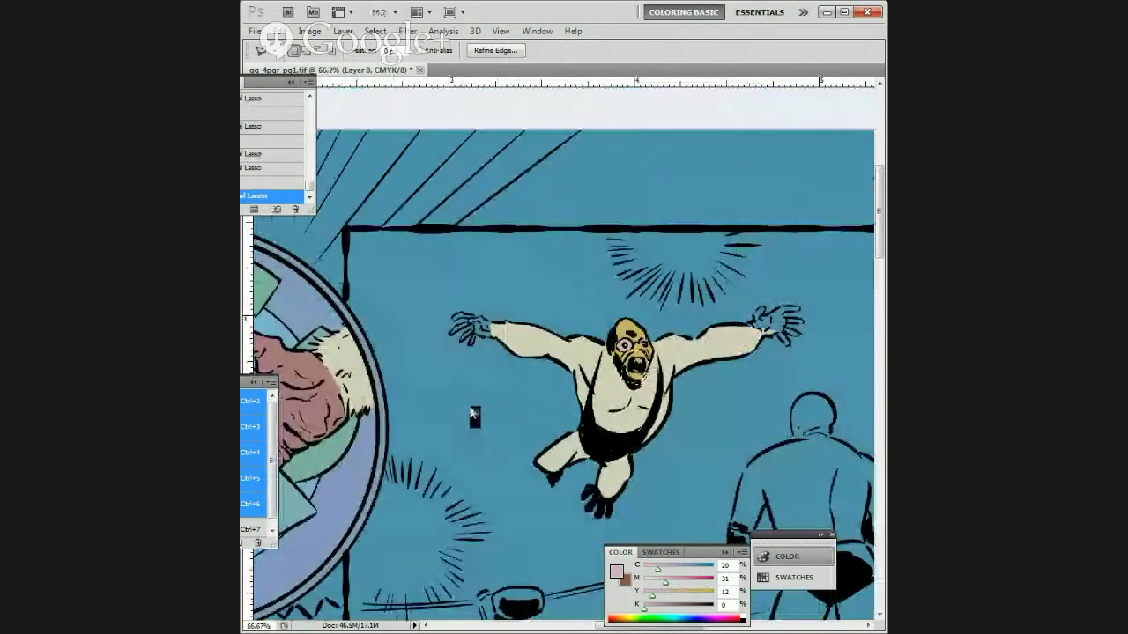
{"action": "key", "text": "g"}
{"action": "left_click", "coordinate": [637, 373]}
{"action": "key", "text": "l"}
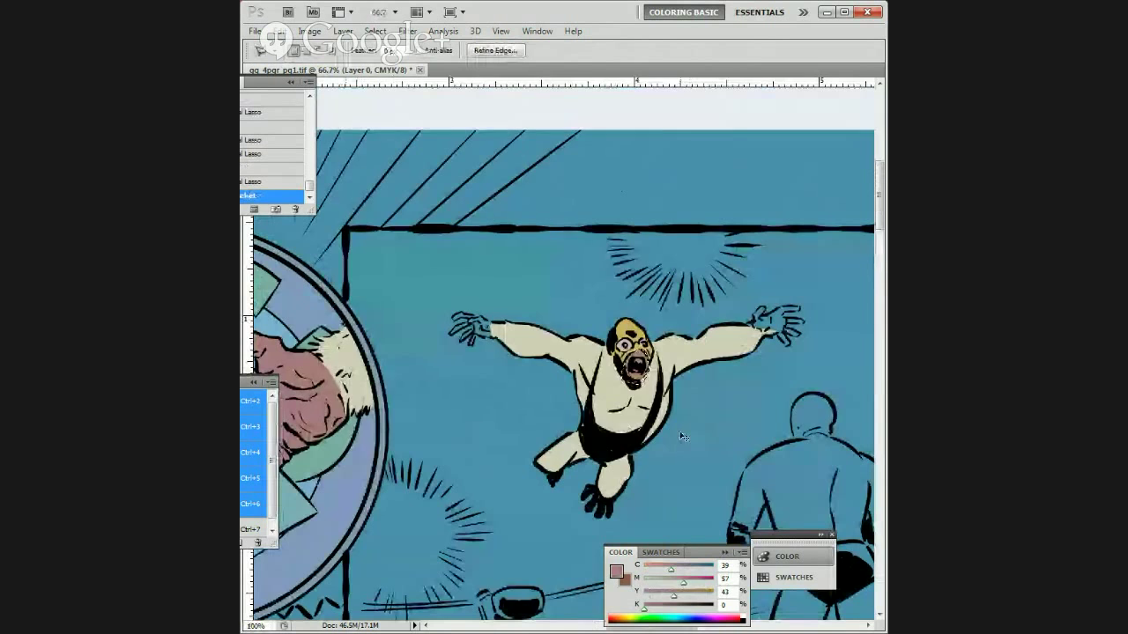
Step: Outline the open mouth inside the lips, including the teeth, with the Polygonal Lasso
{"action": "scroll", "coordinate": [610, 352], "scroll_direction": "up", "scroll_amount": 3}
{"action": "left_click", "coordinate": [564, 443]}
{"action": "left_click", "coordinate": [569, 417]}
{"action": "left_click", "coordinate": [588, 399]}
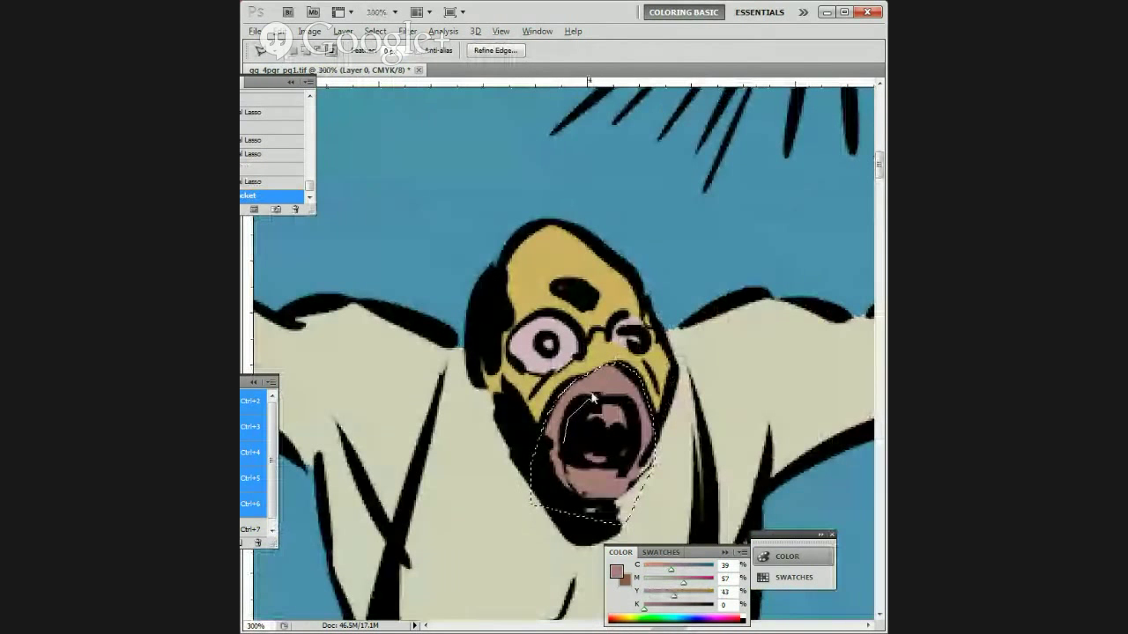
{"action": "left_click", "coordinate": [625, 406]}
{"action": "left_click", "coordinate": [632, 458]}
{"action": "left_click", "coordinate": [624, 478]}
{"action": "left_click", "coordinate": [574, 478]}
{"action": "double_click", "coordinate": [565, 467]}
Step: Set the foreground color to white with 5% yellow, fill the mouth opening and deselect
{"action": "left_click", "coordinate": [743, 615]}
{"action": "left_click_drag", "start_coordinate": [644, 596], "coordinate": [648, 596]}
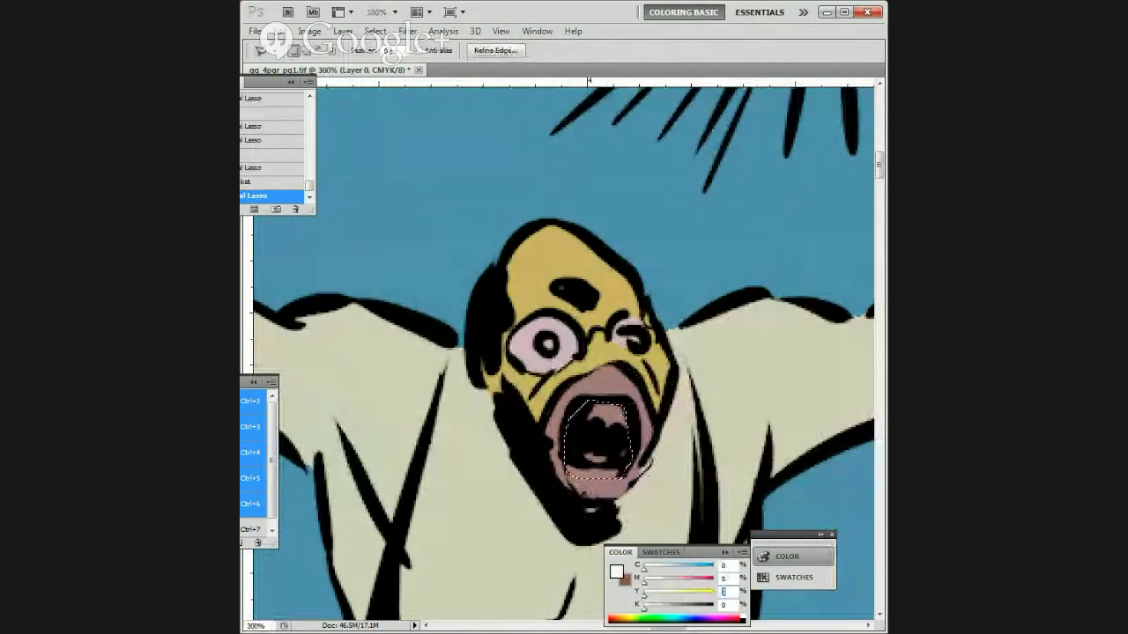
{"action": "key", "text": "shift+F5"}
{"action": "key", "text": "Return"}
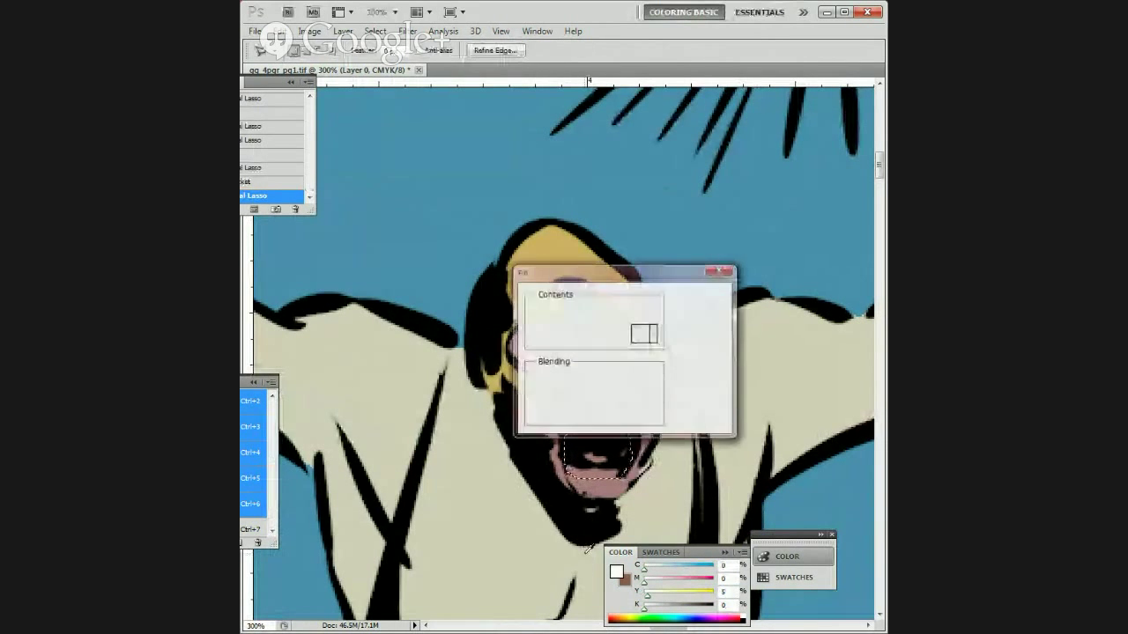
{"action": "key", "text": "ctrl+minus"}
{"action": "left_click_drag", "start_coordinate": [684, 445], "coordinate": [627, 458]}
{"action": "key", "text": "ctrl+d"}
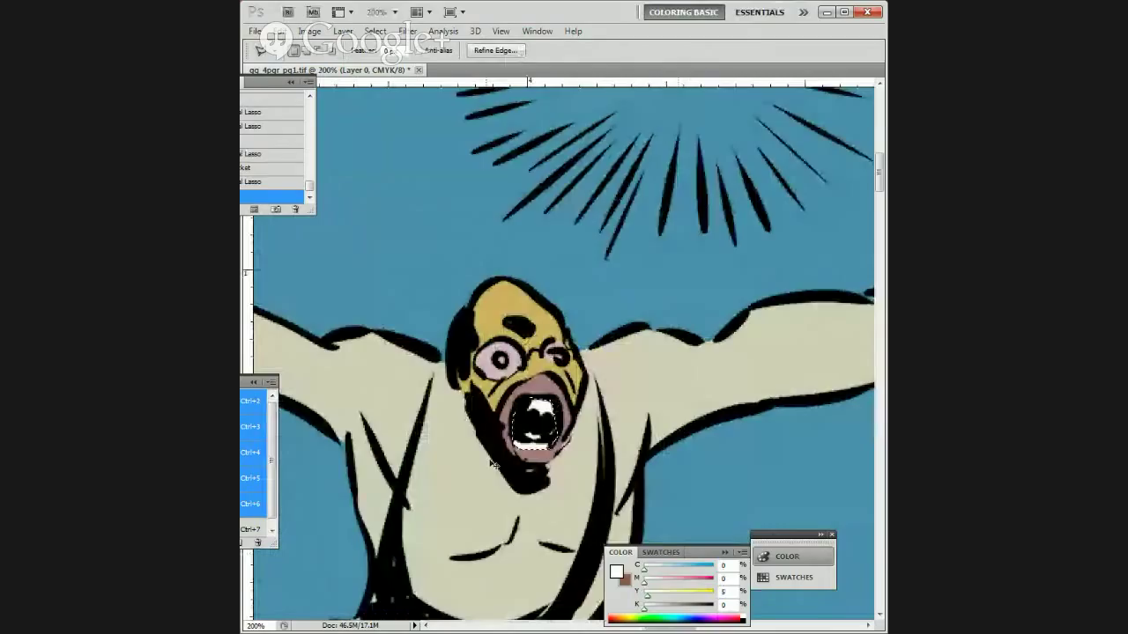
Step: Dot both eye centers with the off-white using the Pencil, and touch up around the larger eye with the lens pink
{"action": "key", "text": "b"}
{"action": "left_click", "coordinate": [499, 362]}
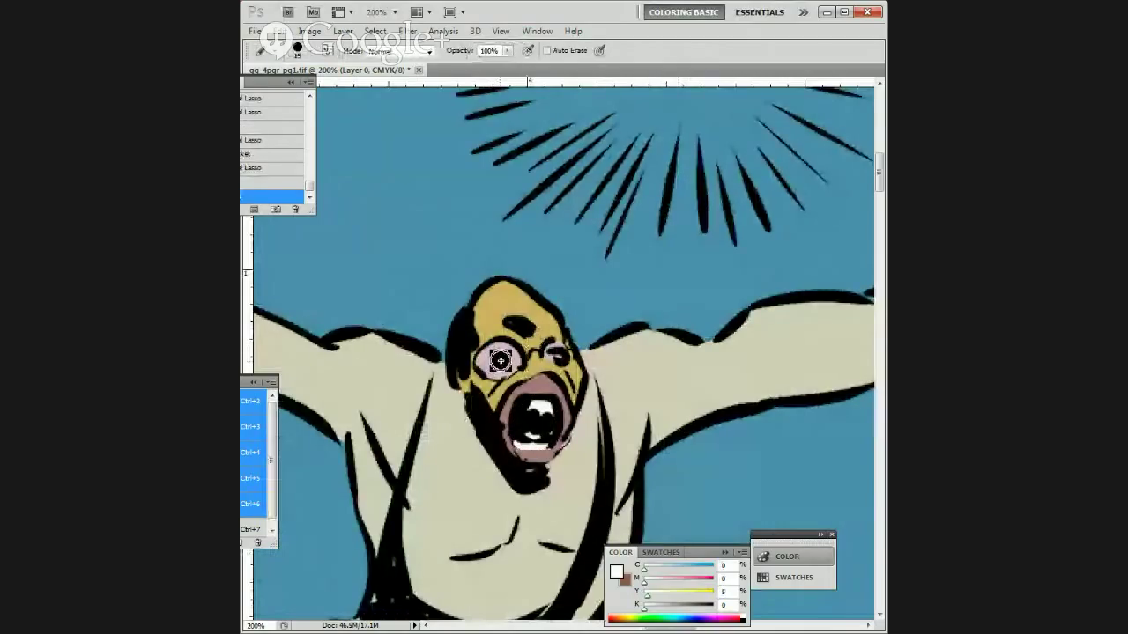
{"action": "left_click", "coordinate": [560, 358]}
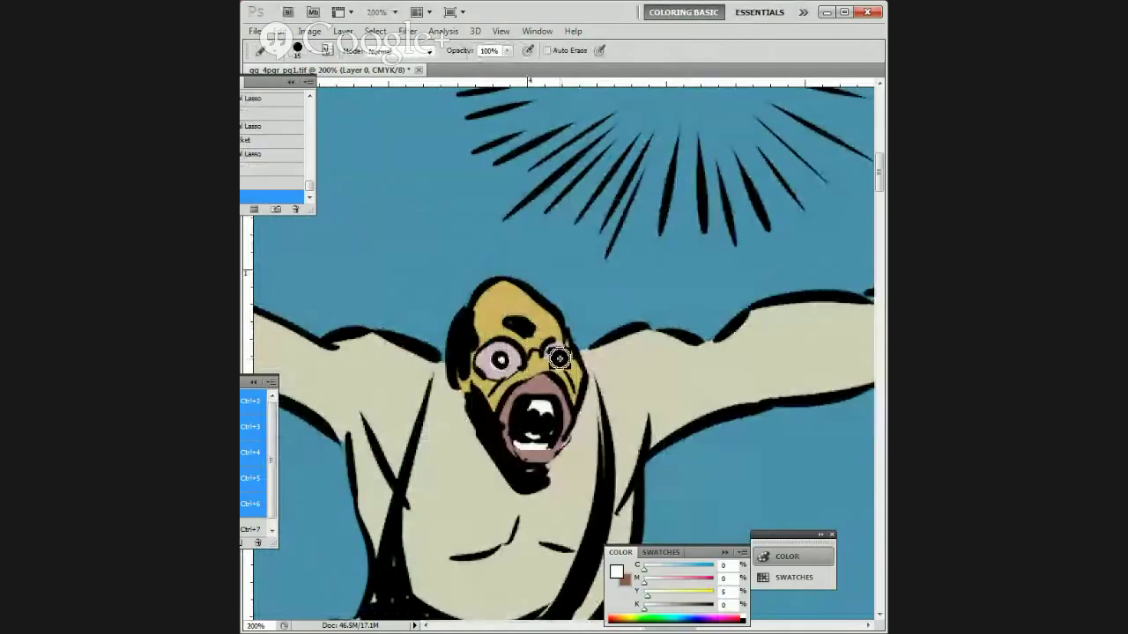
{"action": "key", "text": "x"}
{"action": "left_click", "coordinate": [498, 362], "text": "alt"}
{"action": "mouse_move", "coordinate": [492, 358]}
{"action": "left_mouse_down"}
{"action": "mouse_move", "coordinate": [487, 368]}
{"action": "mouse_move", "coordinate": [506, 373]}
{"action": "left_mouse_up"}
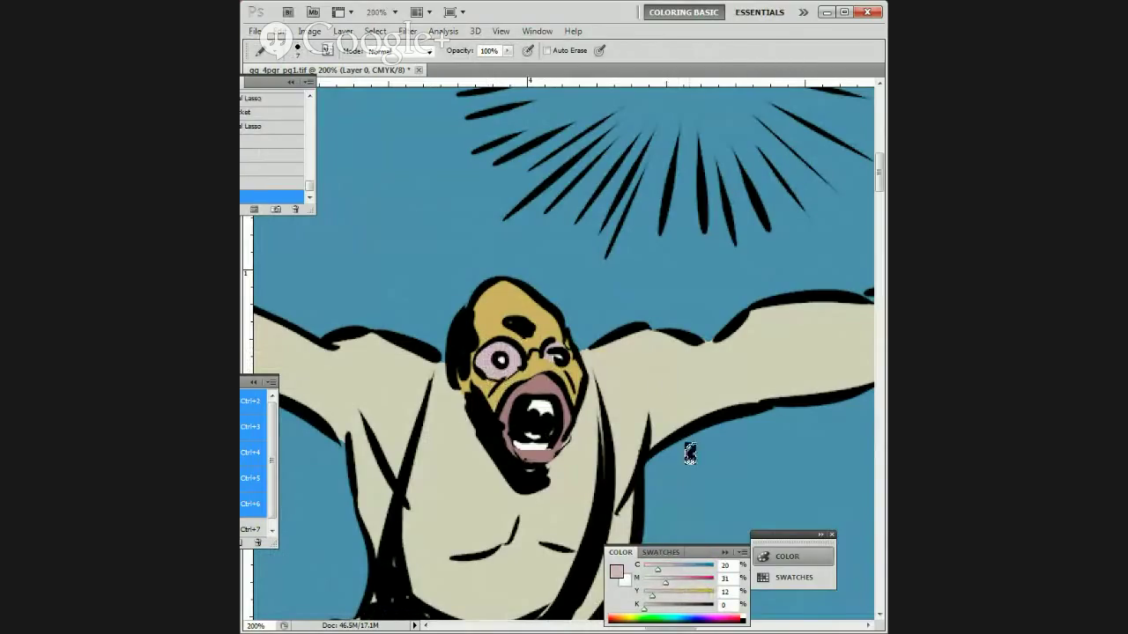
Step: Sample the muzzle's mauve (C39 M57 Y43) and outline the leaping figure's hand nearest the standing wrestler with the Polygonal Lasso
{"action": "left_click_drag", "start_coordinate": [793, 454], "coordinate": [645, 423]}
{"action": "left_click_drag", "start_coordinate": [584, 389], "coordinate": [678, 419]}
{"action": "left_click", "coordinate": [483, 385], "text": "alt"}
{"action": "left_click_drag", "start_coordinate": [747, 370], "coordinate": [479, 404]}
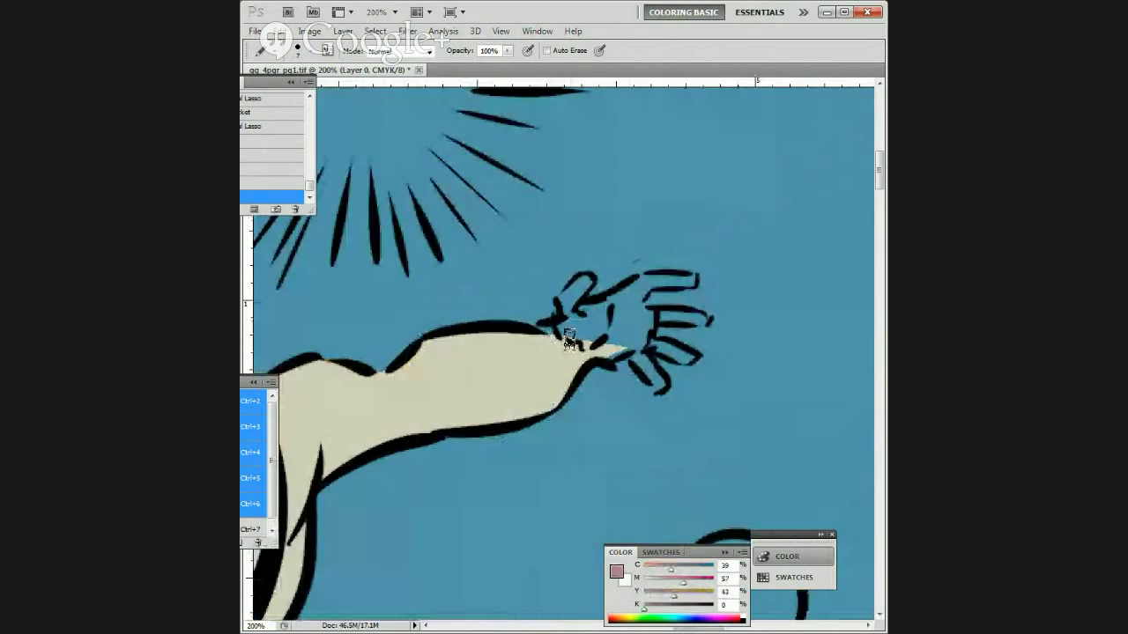
{"action": "key", "text": "l"}
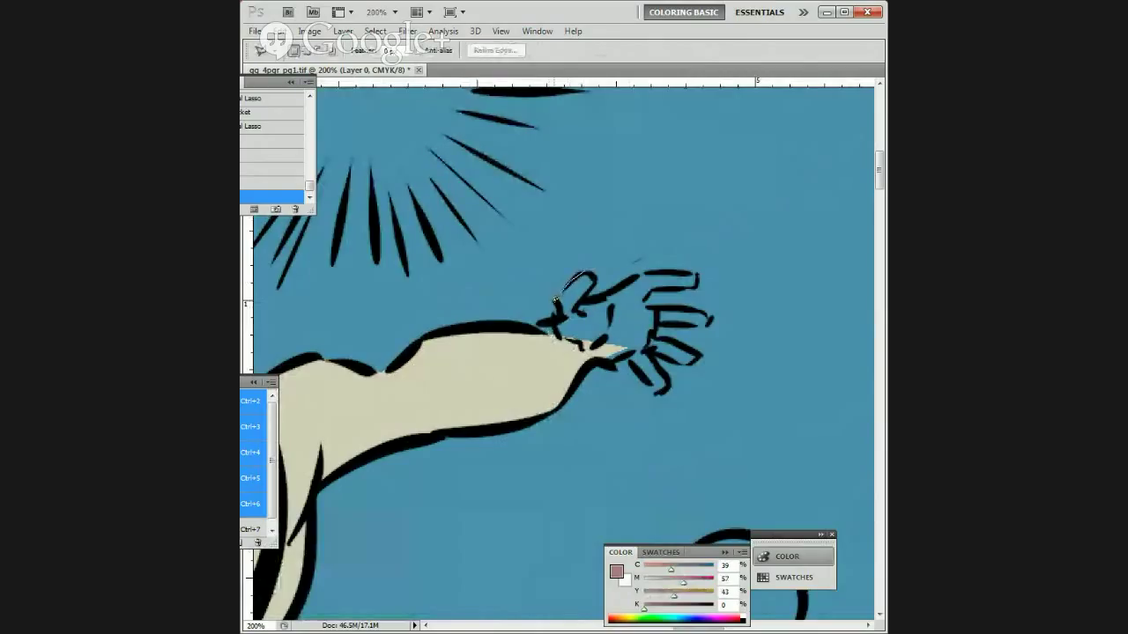
{"action": "left_click_drag", "start_coordinate": [582, 346], "coordinate": [540, 328]}
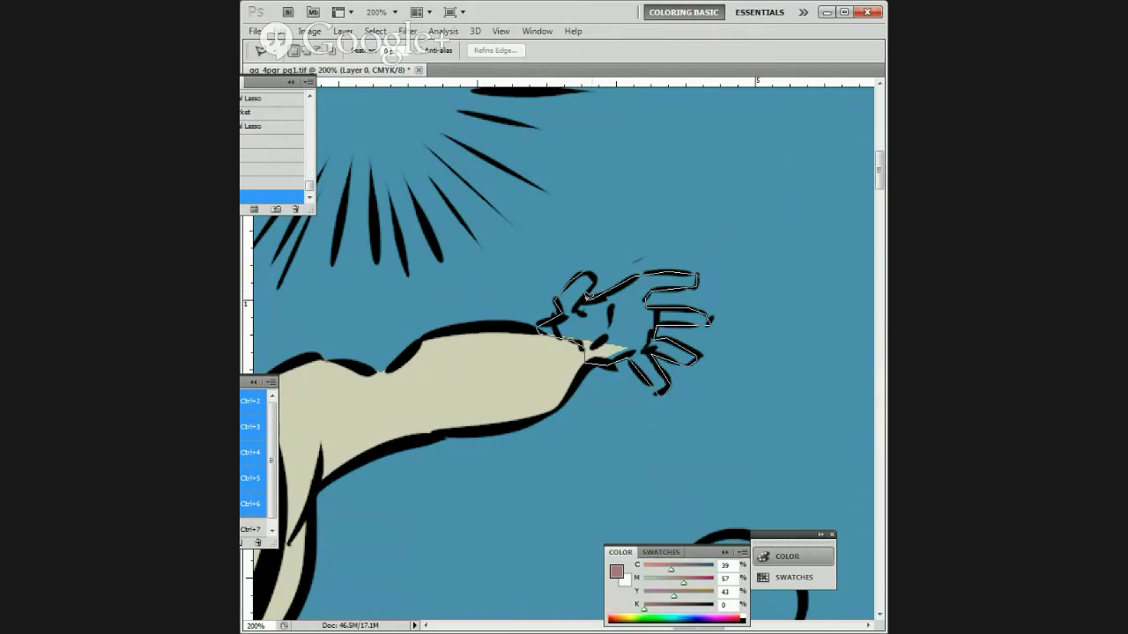
{"action": "left_click", "coordinate": [588, 296]}
Step: Fill the selected hand with the mauve foreground color at 100% opacity and deselect
{"action": "key", "text": "shift+F5"}
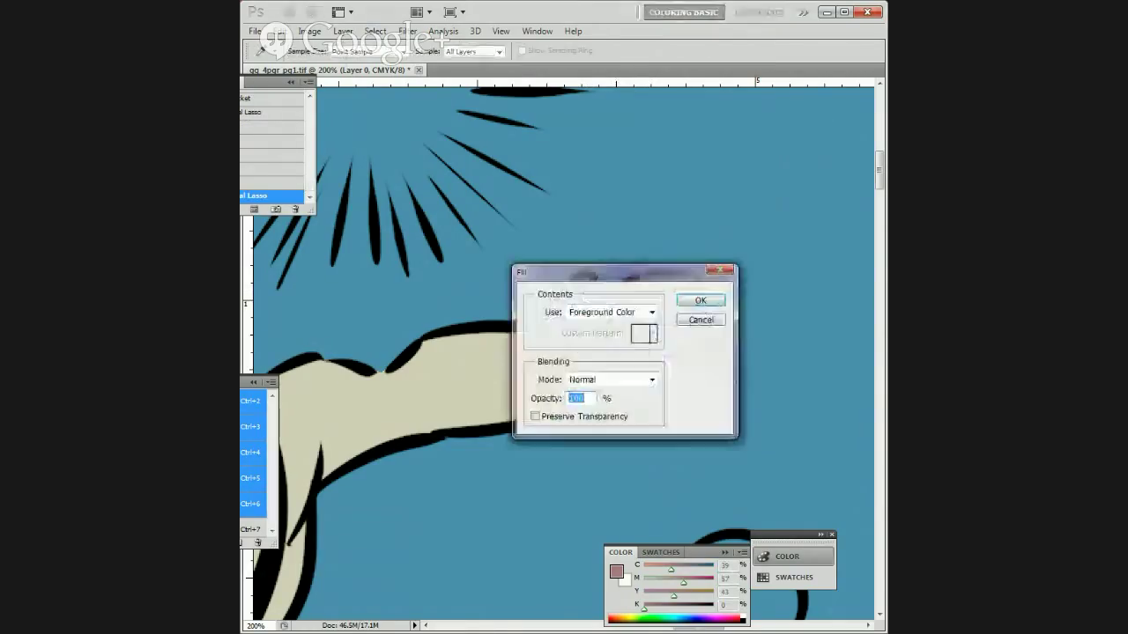
{"action": "key", "text": "Return"}
{"action": "key", "text": "ctrl+minus"}
{"action": "key", "text": "ctrl+minus"}
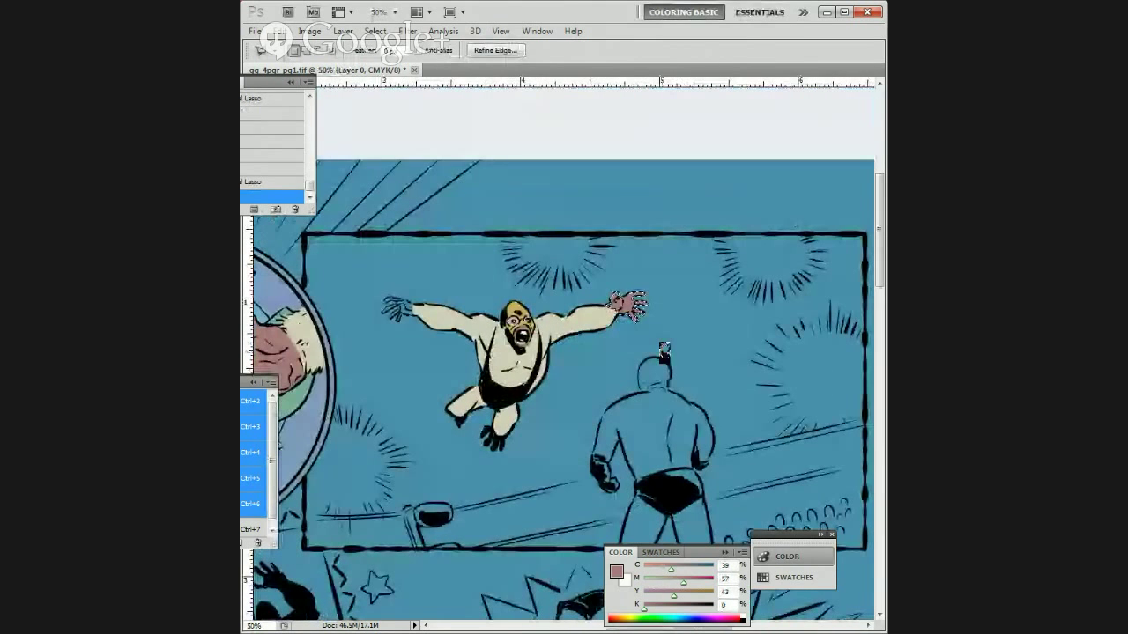
{"action": "key", "text": "ctrl+d"}
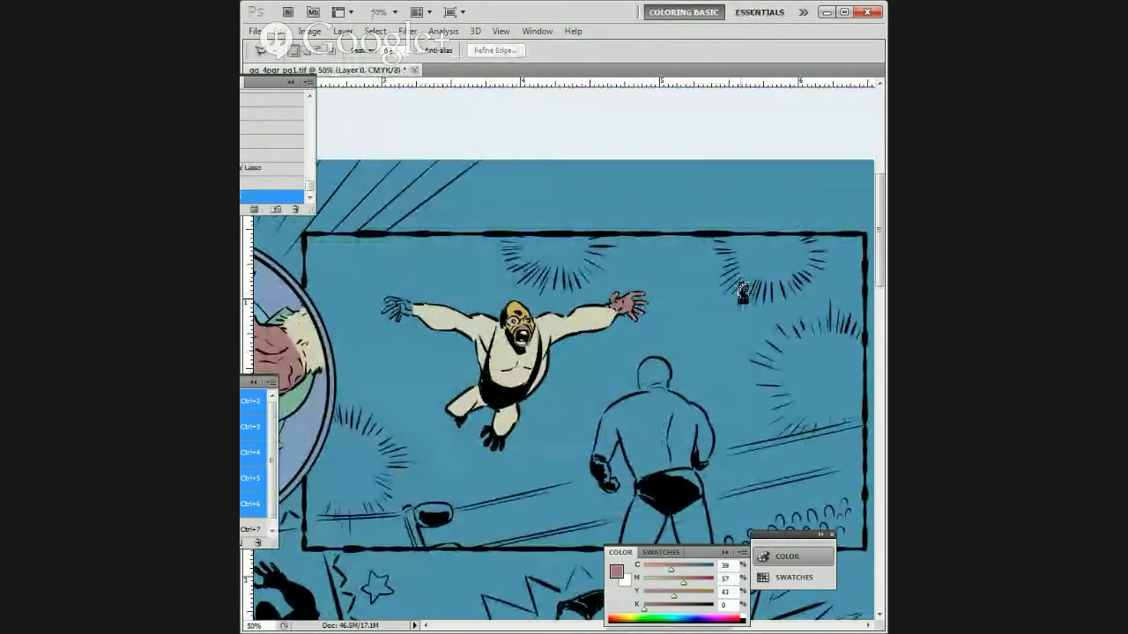
Step: Show the layer list, set the foreground color to 10% cyan and fill the page's blue background with the Paint Bucket
{"action": "left_click_drag", "start_coordinate": [654, 445], "coordinate": [795, 382]}
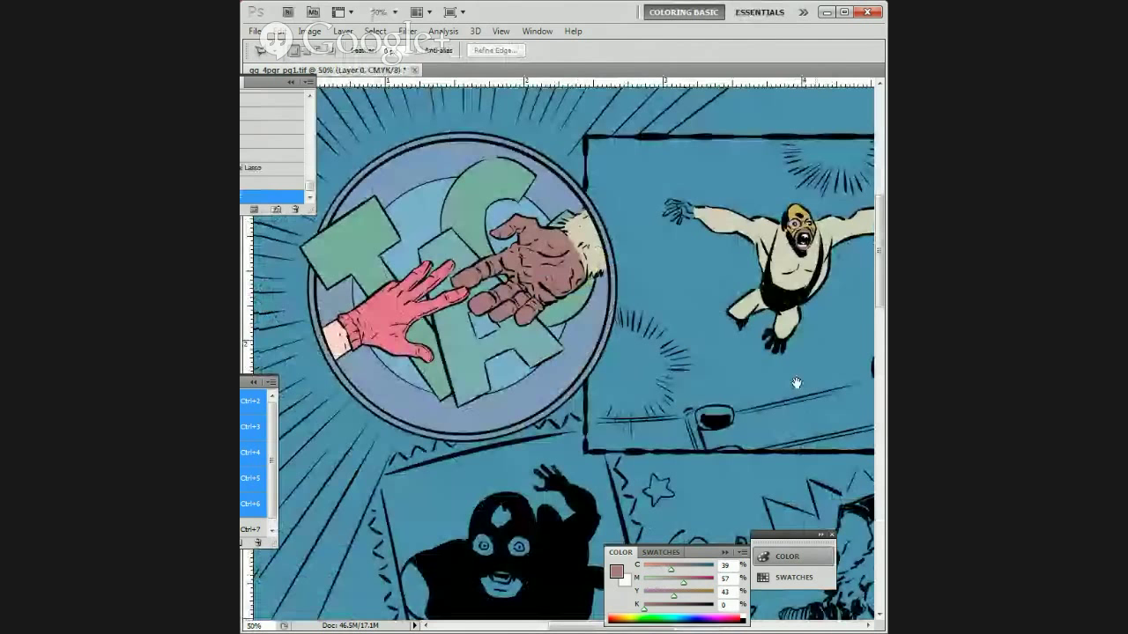
{"action": "left_click_drag", "start_coordinate": [797, 382], "coordinate": [754, 236]}
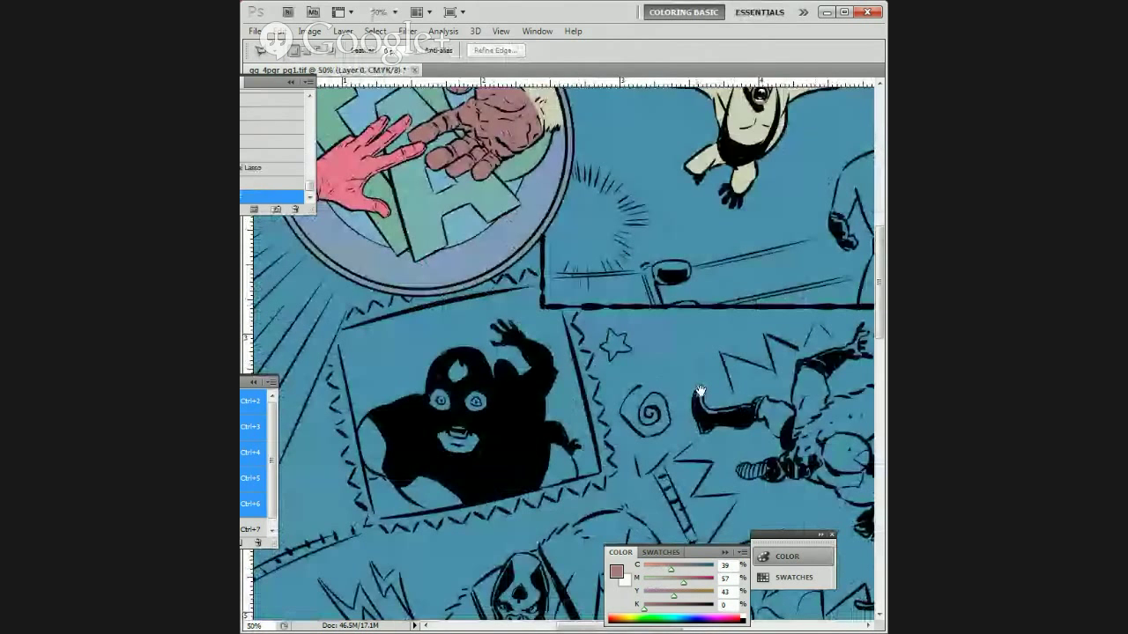
{"action": "left_click_drag", "start_coordinate": [700, 393], "coordinate": [637, 515]}
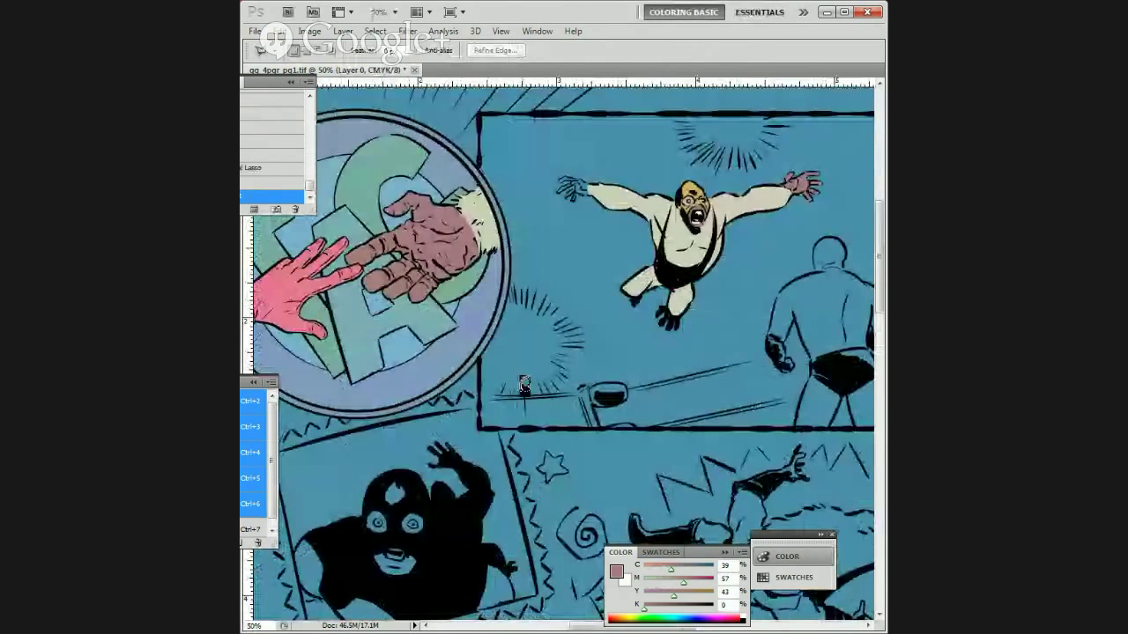
{"action": "key", "text": "F7"}
{"action": "left_click_drag", "start_coordinate": [819, 313], "coordinate": [702, 412]}
{"action": "left_click_drag", "start_coordinate": [589, 333], "coordinate": [453, 420]}
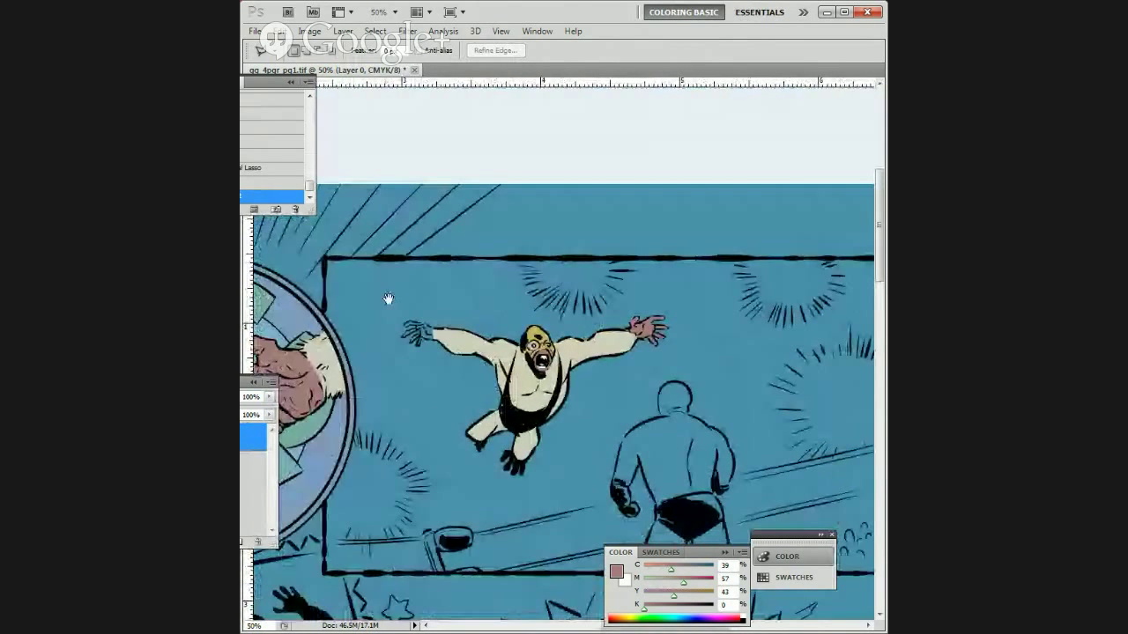
{"action": "left_click_drag", "start_coordinate": [352, 307], "coordinate": [599, 203]}
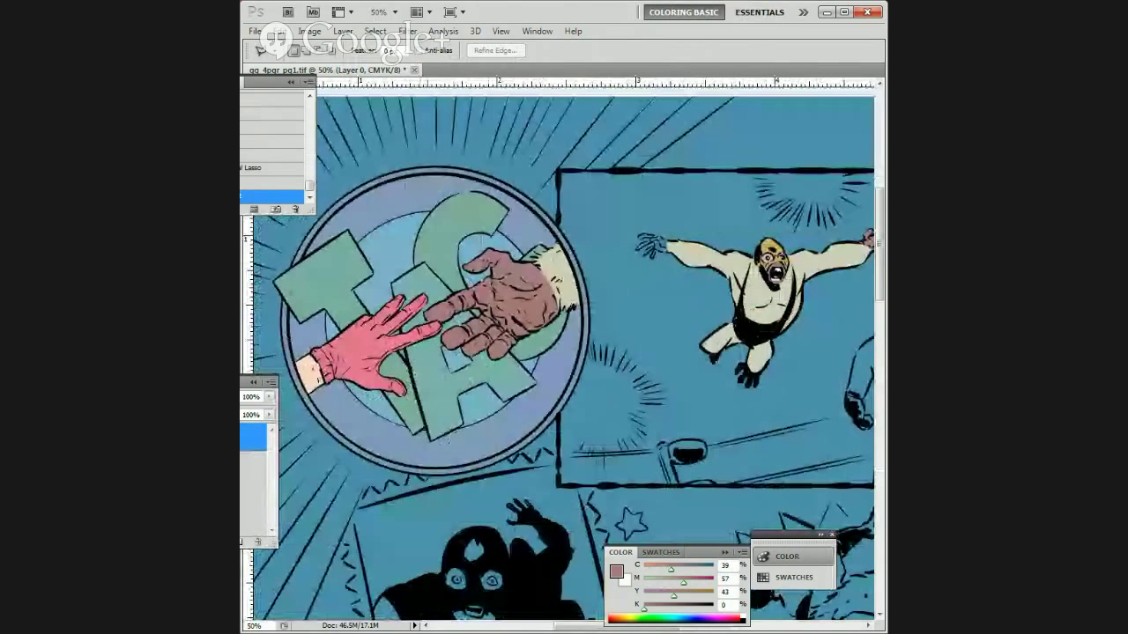
{"action": "left_click", "coordinate": [674, 617]}
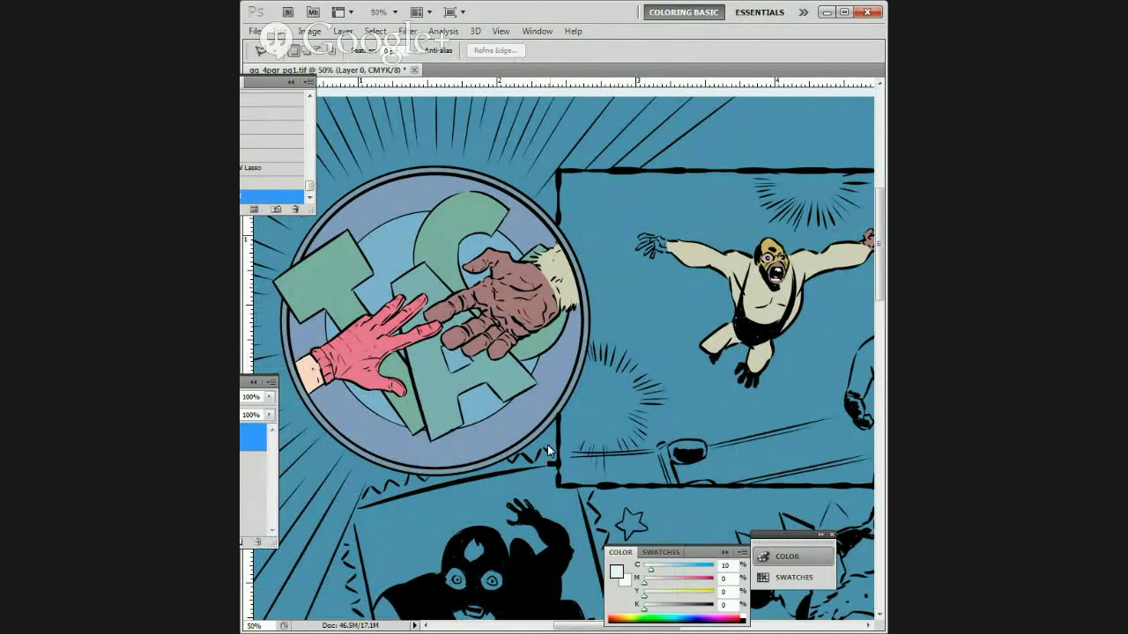
{"action": "key", "text": "g"}
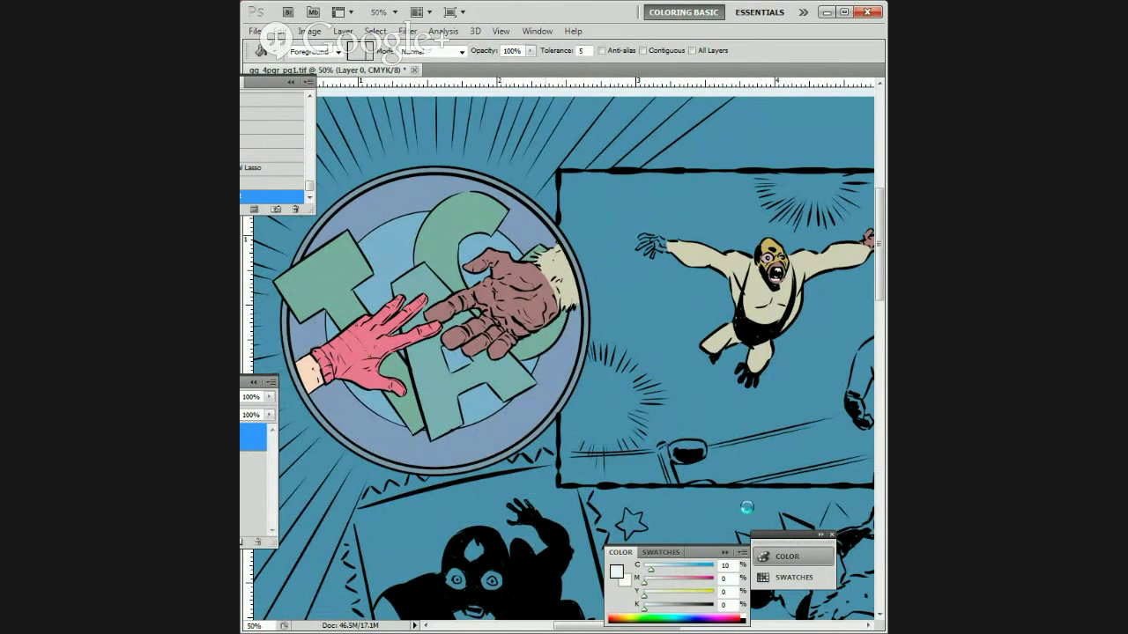
{"action": "mouse_move", "coordinate": [646, 435]}
{"action": "left_mouse_down"}
{"action": "mouse_move", "coordinate": [625, 471]}
{"action": "mouse_move", "coordinate": [610, 440]}
{"action": "left_mouse_up"}
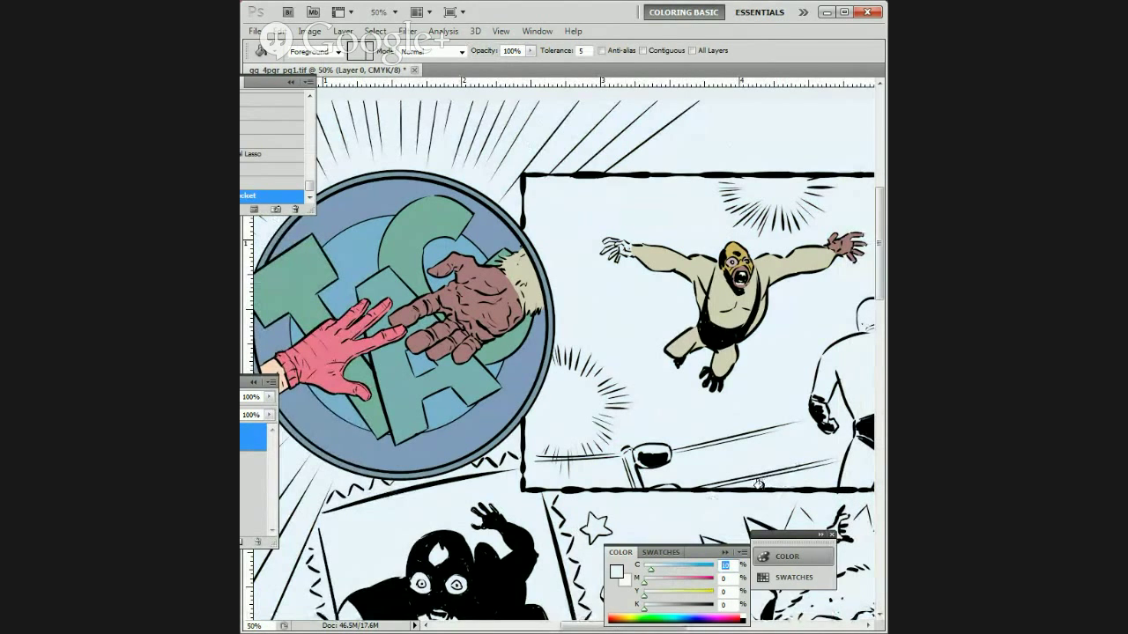
Step: Fill the emblem's inner disc with 20% cyan and the wide ring around it with 30% cyan
{"action": "type", "text": "0"}
{"action": "left_click_drag", "start_coordinate": [432, 464], "coordinate": [565, 472]}
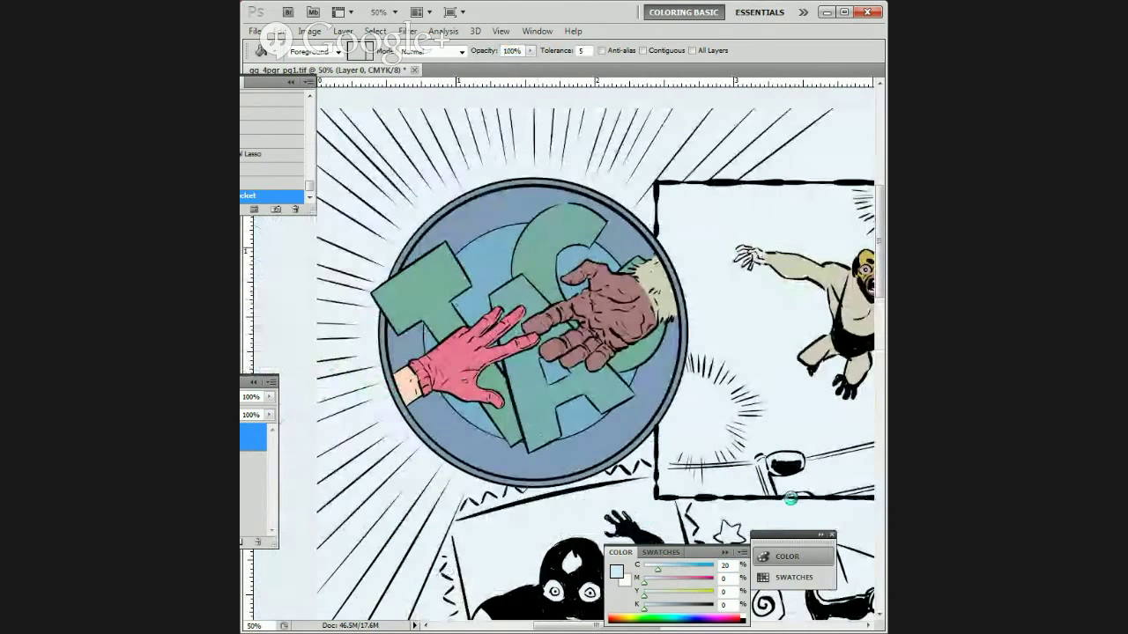
{"action": "left_click", "coordinate": [579, 416]}
{"action": "double_click", "coordinate": [725, 565]}
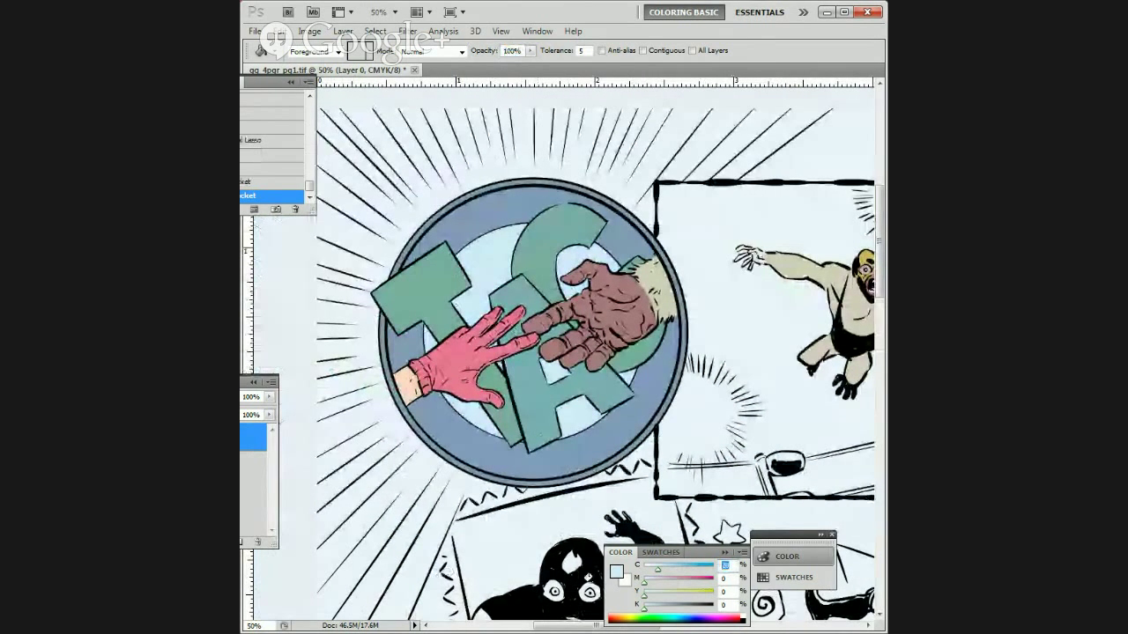
{"action": "type", "text": "30"}
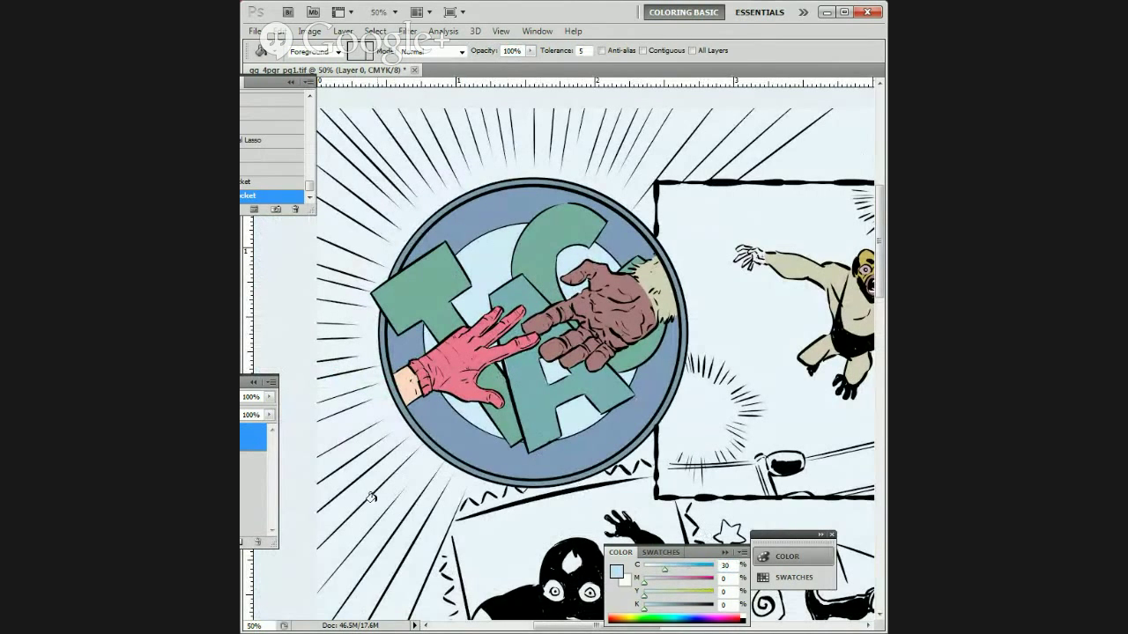
{"action": "left_click", "coordinate": [571, 448]}
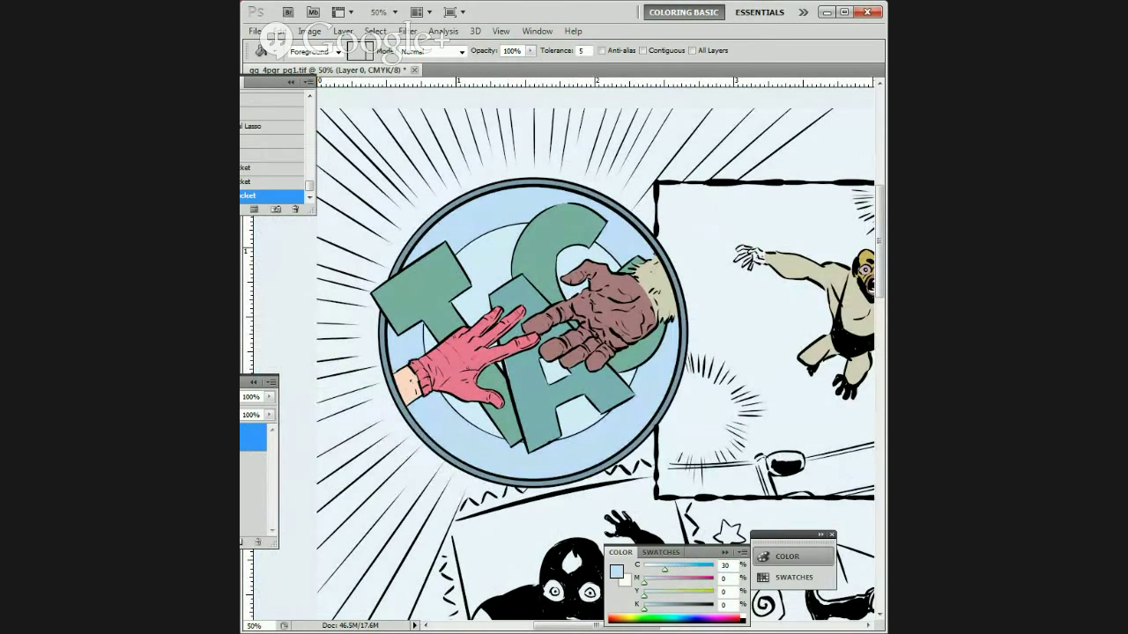
Step: Fill the emblem's thin outer rim with 40% cyan, the letters T and C with 50%, and the letter A with 60%
{"action": "type", "text": "40"}
{"action": "left_click", "coordinate": [603, 482]}
{"action": "type", "text": "50"}
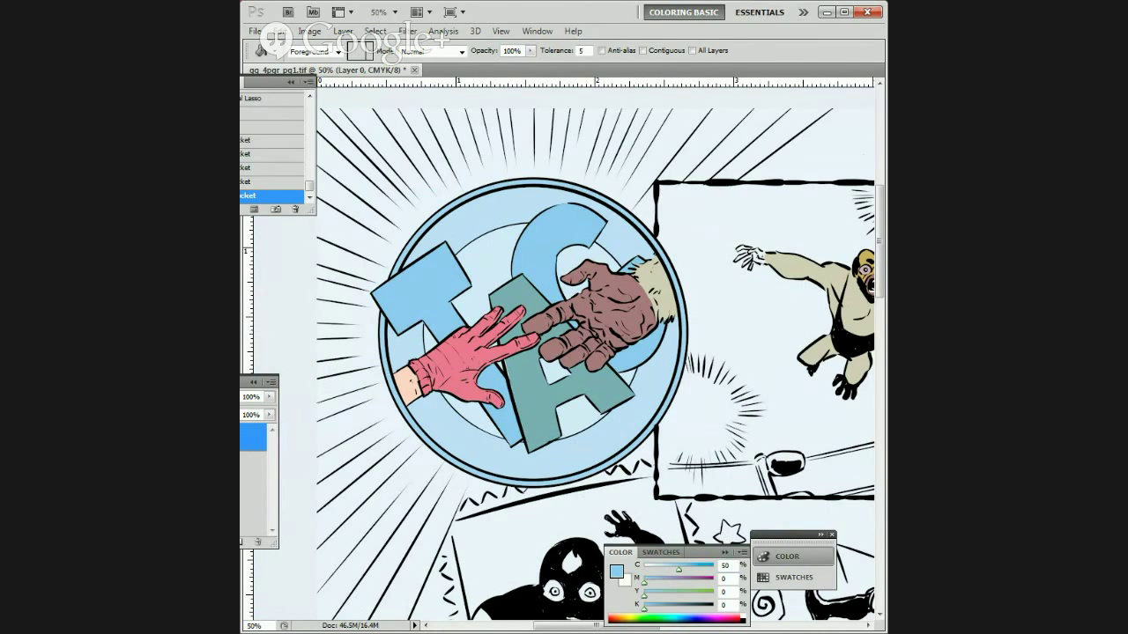
{"action": "type", "text": "60"}
{"action": "left_click", "coordinate": [537, 421]}
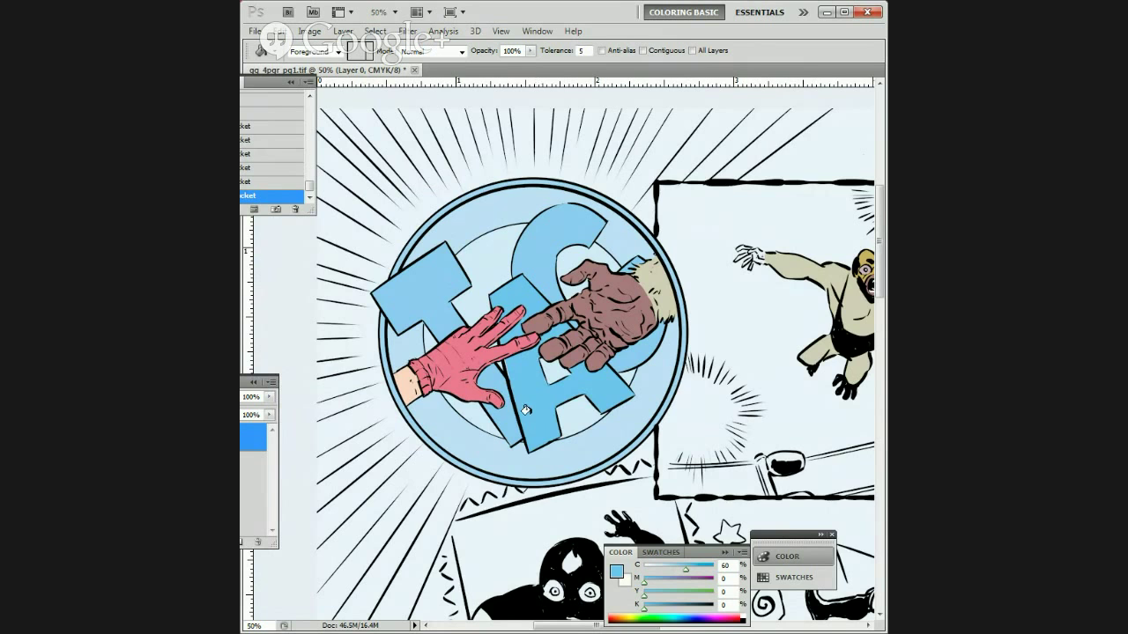
Step: Touch up the edges of the letter A around its opening and the pointing finger with the Pencil, using the sampled 20% and 60% cyans
{"action": "key", "text": "b"}
{"action": "scroll", "coordinate": [525, 409], "scroll_direction": "up", "scroll_amount": 3}
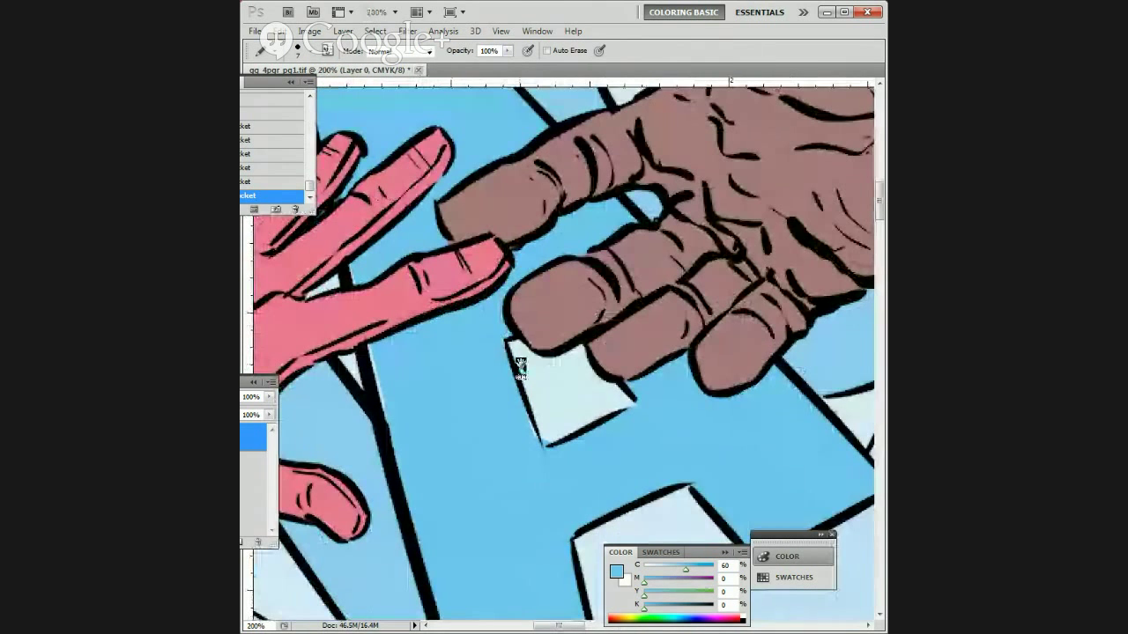
{"action": "mouse_move", "coordinate": [500, 342]}
{"action": "left_mouse_down"}
{"action": "mouse_move", "coordinate": [537, 453]}
{"action": "mouse_move", "coordinate": [549, 439]}
{"action": "left_mouse_up"}
{"action": "key", "text": "x"}
{"action": "left_click", "coordinate": [584, 409], "text": "alt"}
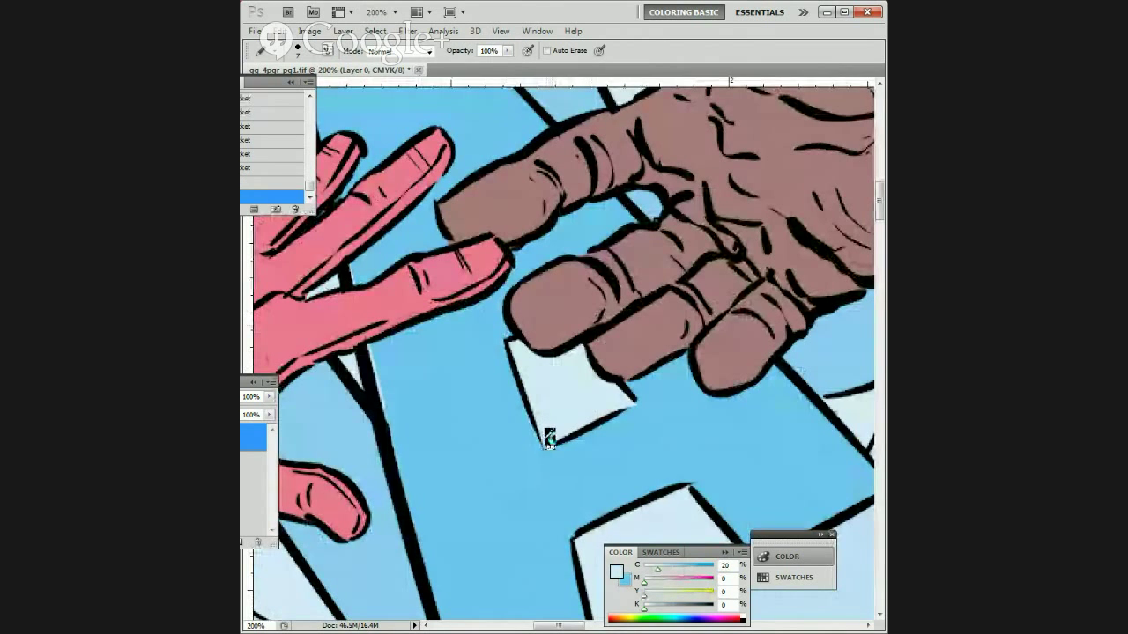
{"action": "left_click_drag", "start_coordinate": [437, 344], "coordinate": [535, 338]}
{"action": "left_click", "coordinate": [512, 372], "text": "alt"}
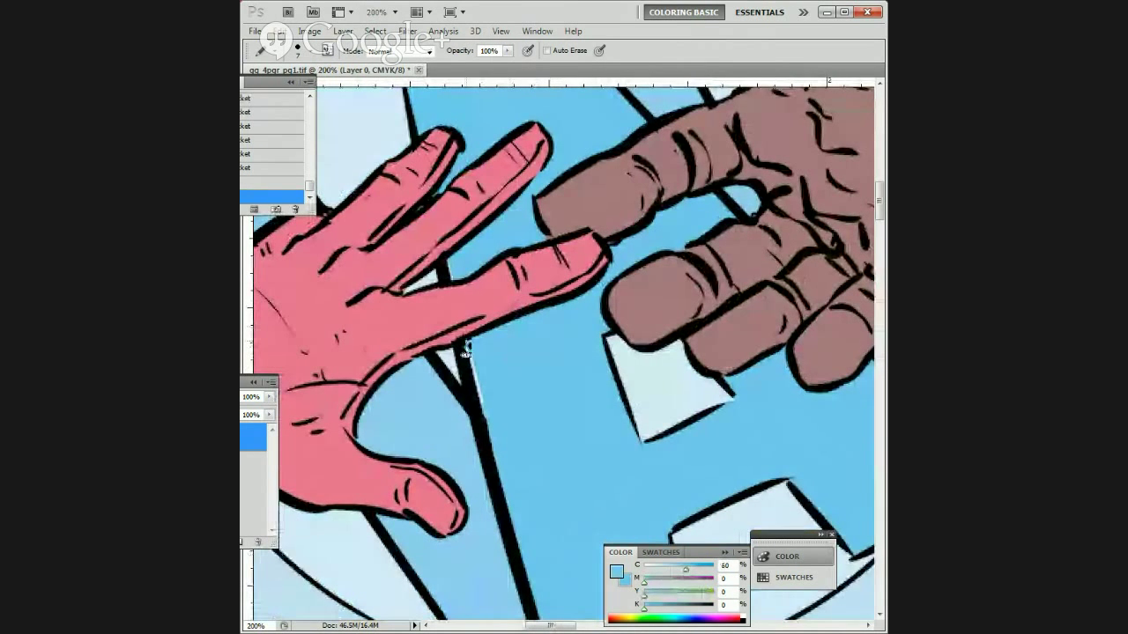
{"action": "left_click", "coordinate": [473, 370]}
{"action": "left_click_drag", "start_coordinate": [449, 283], "coordinate": [452, 271]}
Step: Touch up the hairy hand's thumb area with the Pencil, sampling the hand's mauve and the surrounding 20% cyan
{"action": "mouse_move", "coordinate": [778, 323]}
{"action": "left_mouse_down"}
{"action": "mouse_move", "coordinate": [590, 408]}
{"action": "mouse_move", "coordinate": [600, 433]}
{"action": "mouse_move", "coordinate": [616, 436]}
{"action": "mouse_move", "coordinate": [614, 543]}
{"action": "left_mouse_up"}
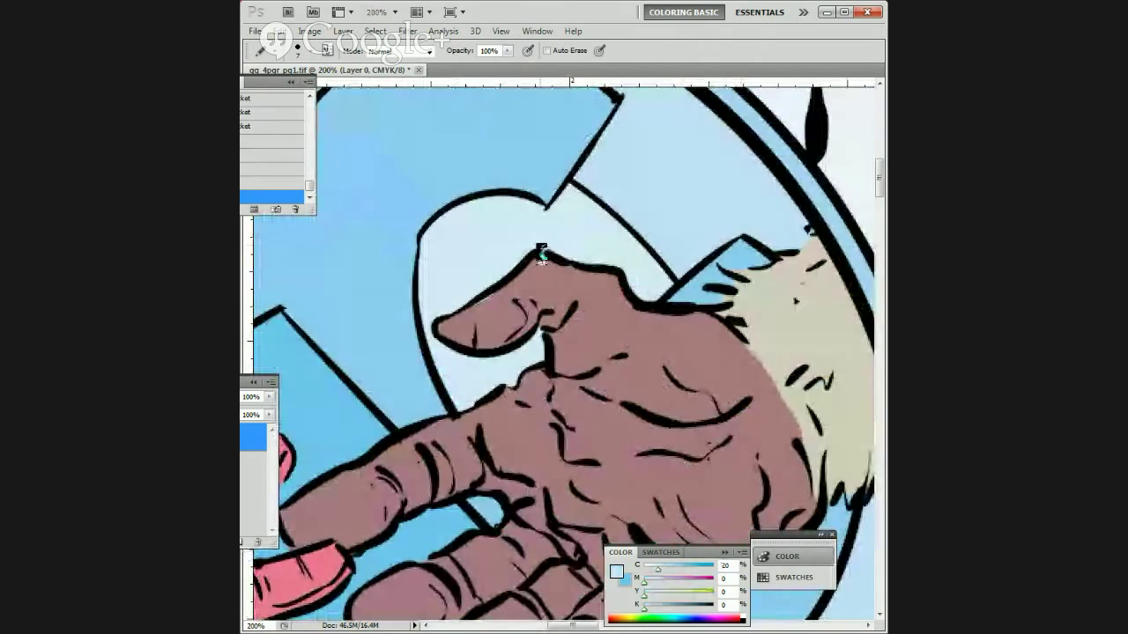
{"action": "left_click", "coordinate": [460, 321], "text": "alt"}
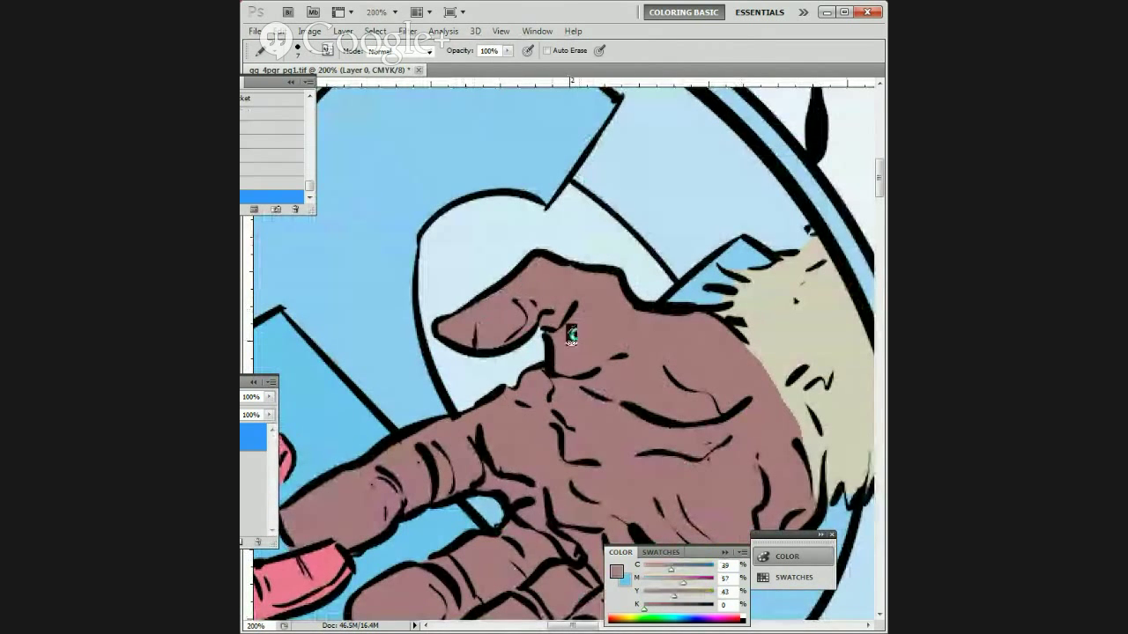
{"action": "left_click", "coordinate": [480, 279], "text": "alt"}
{"action": "left_click_drag", "start_coordinate": [652, 504], "coordinate": [633, 558]}
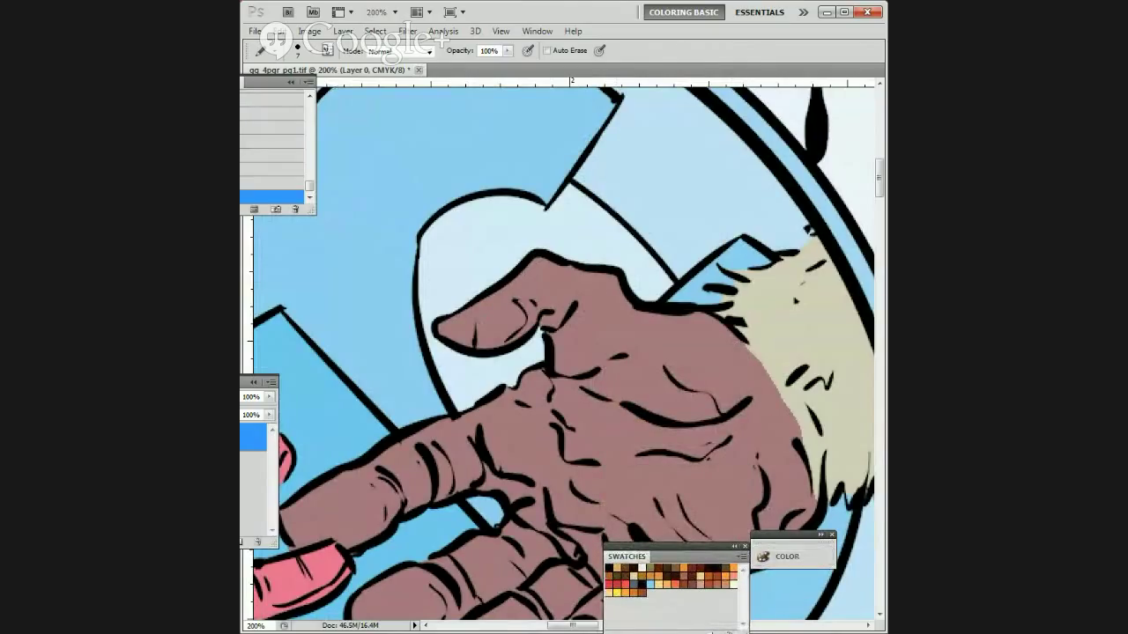
{"action": "left_click", "coordinate": [786, 556]}
{"action": "left_click_drag", "start_coordinate": [700, 486], "coordinate": [695, 396]}
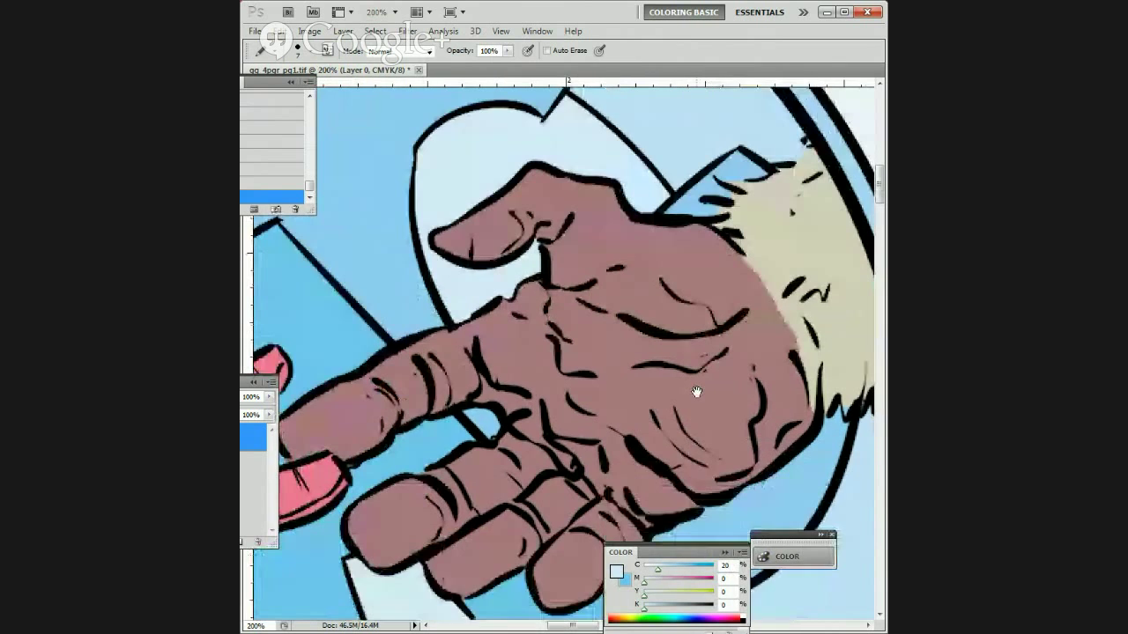
Step: Swap the foreground and background colors back and forth, finishing with 60% cyan as the foreground
{"action": "key", "text": "x"}
{"action": "key", "text": "x"}
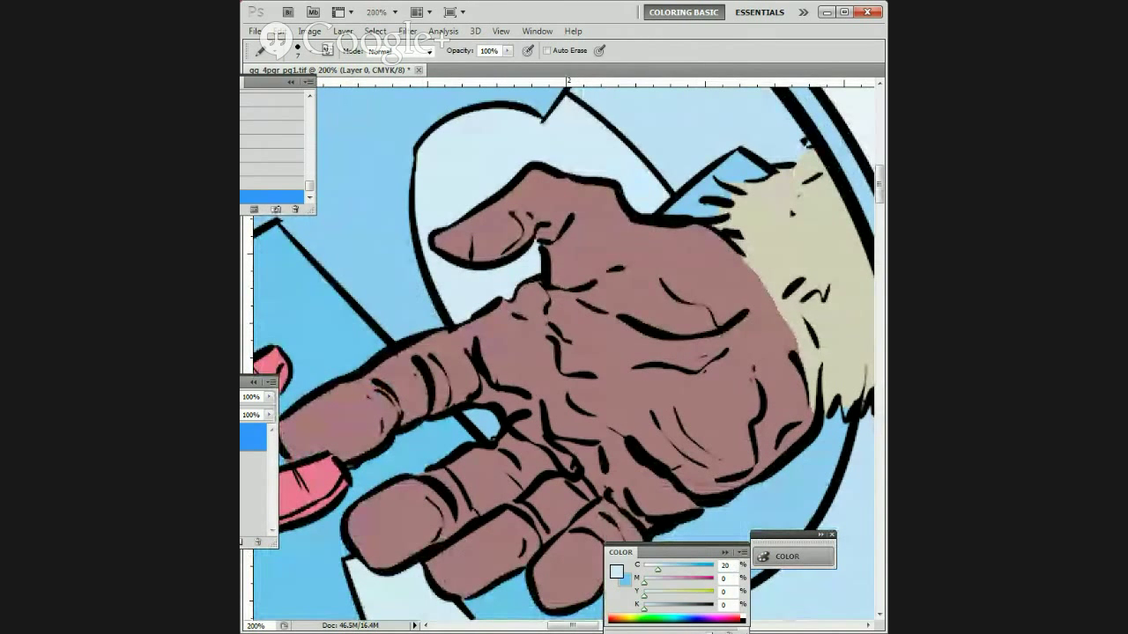
{"action": "key", "text": "x"}
{"action": "key", "text": "x"}
{"action": "key", "text": "x"}
{"action": "key", "text": "x"}
{"action": "key", "text": "x"}
{"action": "key", "text": "x"}
{"action": "key", "text": "x"}
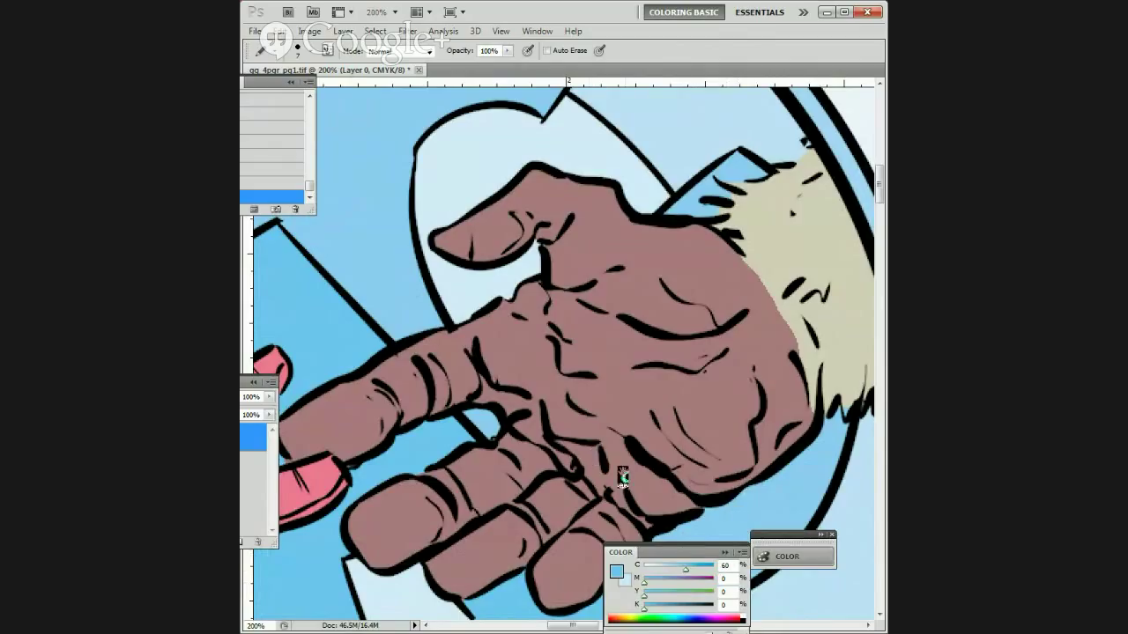
Step: Fill the cream fur of the emblem's hairy arm with 70% cyan and its mauve hand with 80% cyan
{"action": "left_click", "coordinate": [726, 565]}
{"action": "type", "text": "70g"}
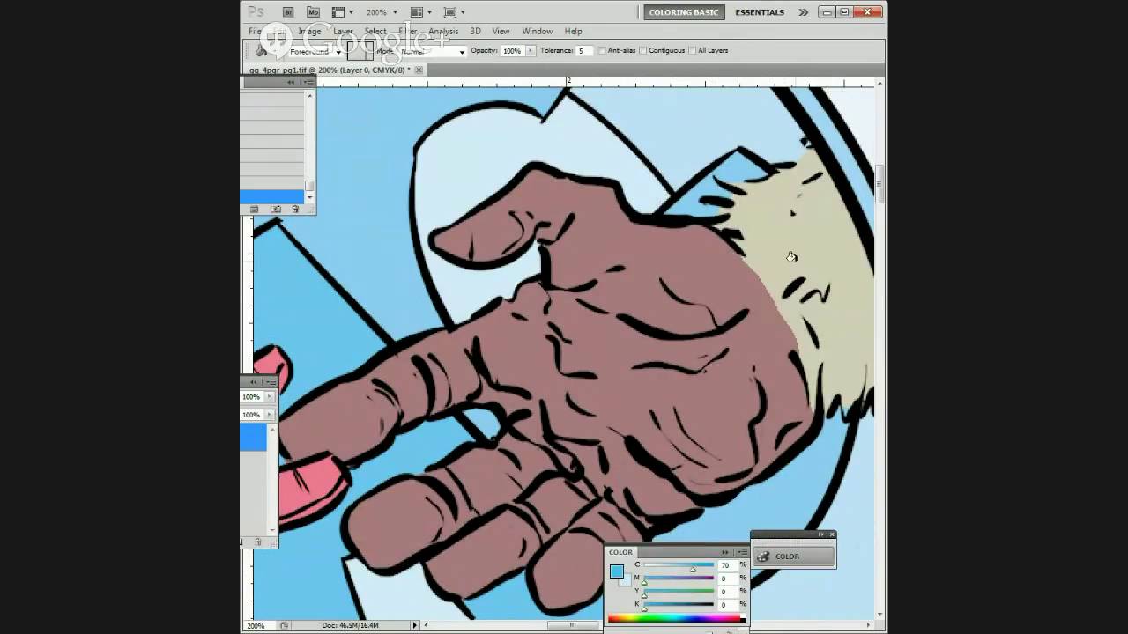
{"action": "left_click", "coordinate": [752, 361]}
{"action": "type", "text": "b"}
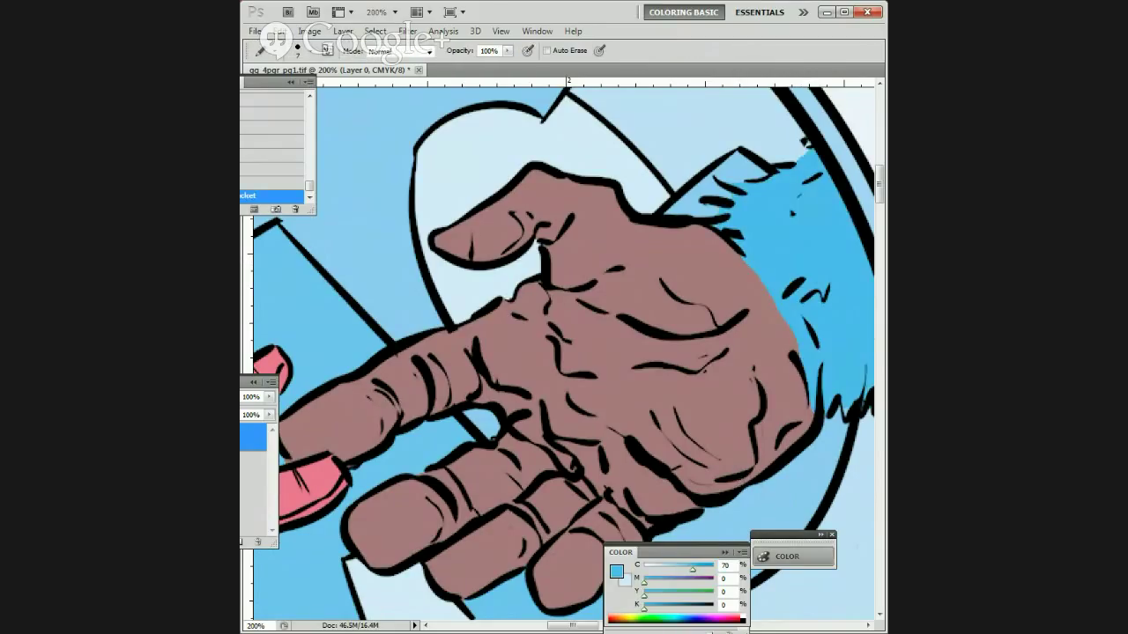
{"action": "type", "text": "80g"}
{"action": "left_click", "coordinate": [448, 468]}
{"action": "key", "text": "b"}
Step: Set the foreground color to 10% magenta with no cyan and fill the emblem's pink gloved hand
{"action": "mouse_move", "coordinate": [449, 468]}
{"action": "left_mouse_down"}
{"action": "mouse_move", "coordinate": [705, 415]}
{"action": "mouse_move", "coordinate": [829, 230]}
{"action": "mouse_move", "coordinate": [855, 212]}
{"action": "left_mouse_up"}
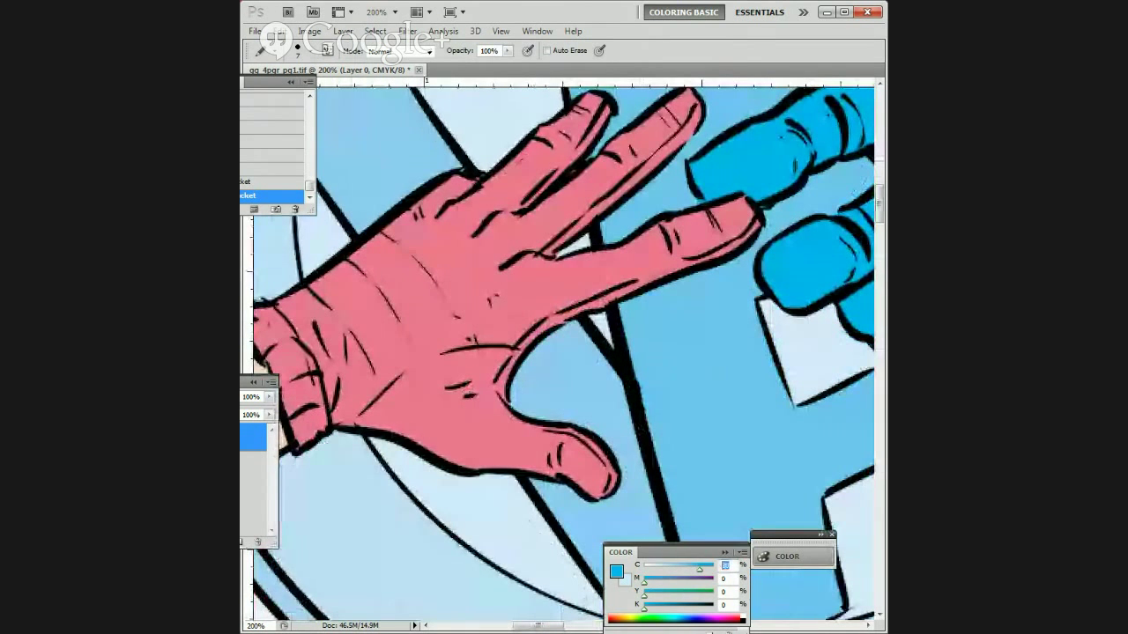
{"action": "key", "text": "x"}
{"action": "key", "text": "Tab"}
{"action": "type", "text": "10"}
{"action": "key", "text": "Return"}
{"action": "key", "text": "g"}
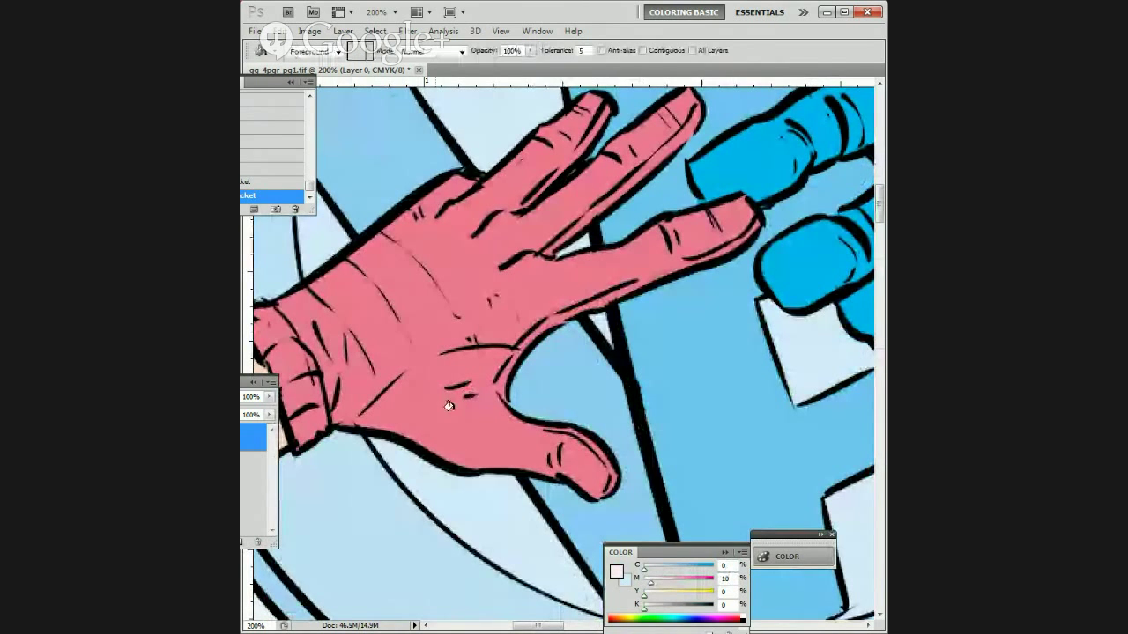
{"action": "left_click_drag", "start_coordinate": [432, 383], "coordinate": [573, 372]}
{"action": "left_click", "coordinate": [572, 372]}
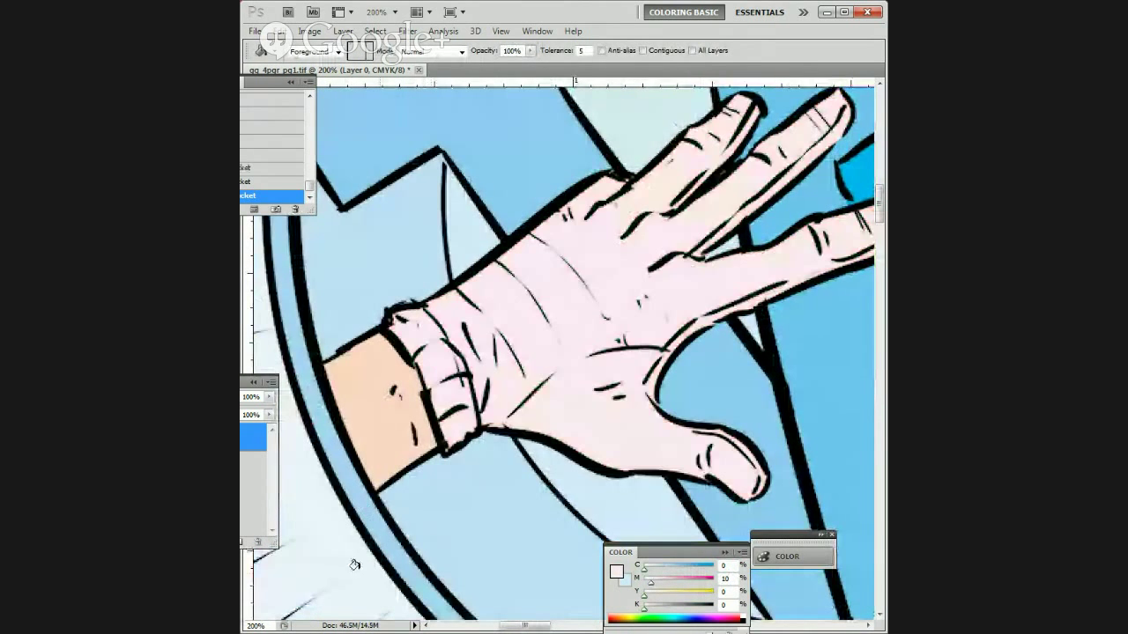
Step: Set the foreground color to 10% cyan with 10% magenta and fill the bare wrist beside the glove
{"action": "double_click", "coordinate": [725, 565]}
{"action": "type", "text": "10"}
{"action": "key", "text": "Return"}
{"action": "left_click", "coordinate": [381, 426]}
{"action": "key", "text": "ctrl+minus"}
{"action": "key", "text": "ctrl+minus"}
{"action": "key", "text": "ctrl+minus"}
{"action": "left_click_drag", "start_coordinate": [738, 405], "coordinate": [607, 267]}
{"action": "left_click_drag", "start_coordinate": [686, 406], "coordinate": [587, 300]}
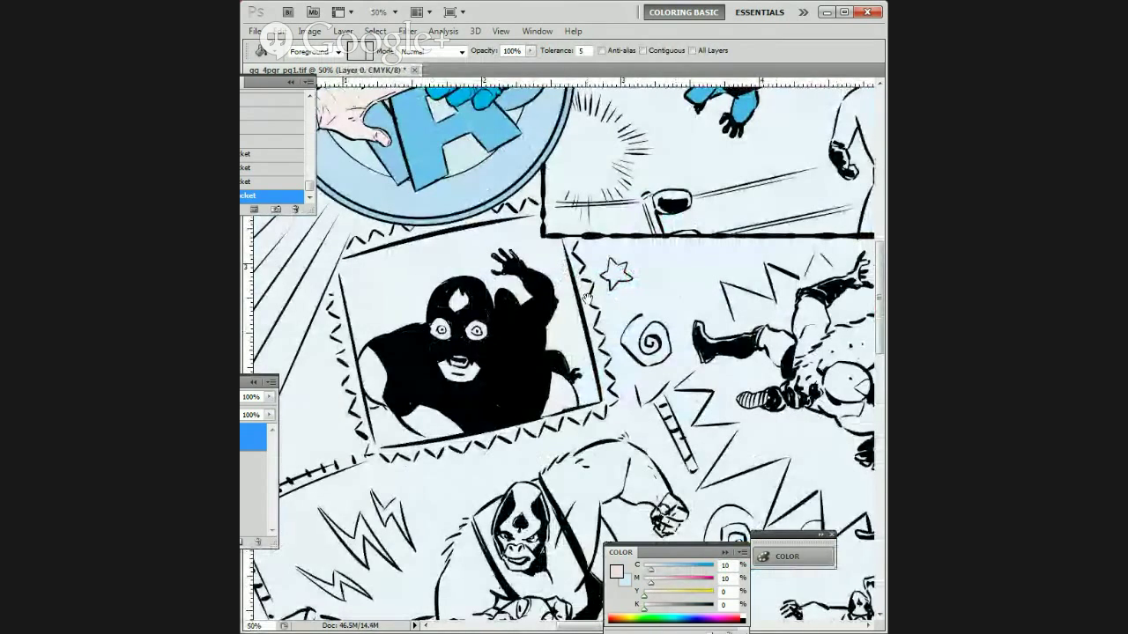
Step: Fill the leaping figure's tan face with 20% cyan and 10% magenta, and set the foreground cyan to 30%
{"action": "left_click_drag", "start_coordinate": [768, 234], "coordinate": [646, 487]}
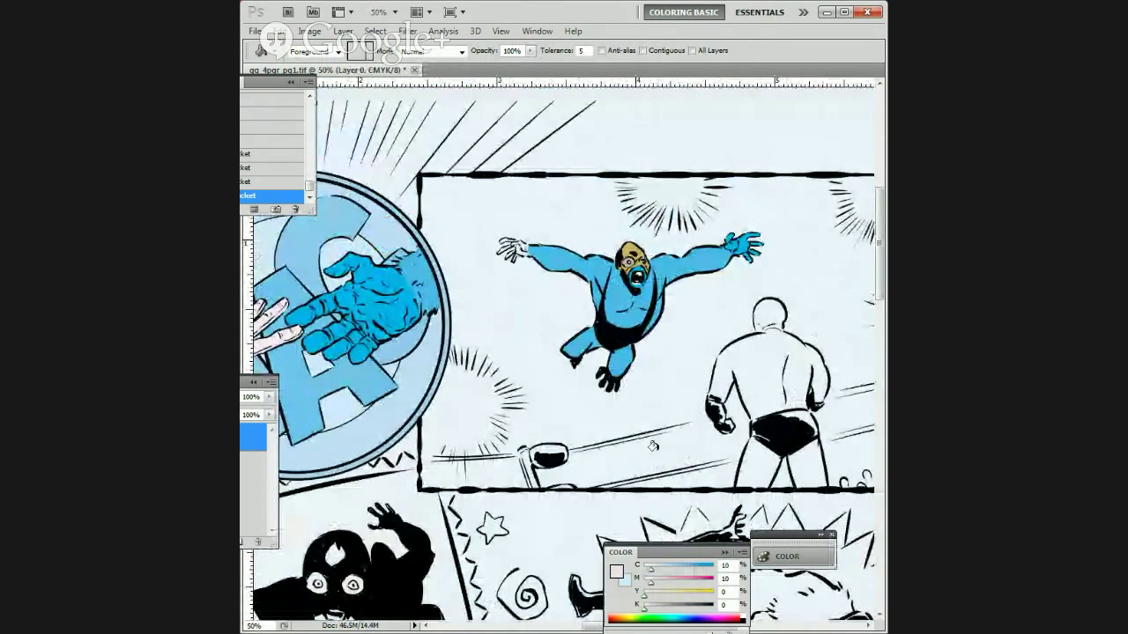
{"action": "type", "text": "20"}
{"action": "key", "text": "Return"}
{"action": "left_click", "coordinate": [634, 260]}
{"action": "left_click_drag", "start_coordinate": [730, 565], "coordinate": [535, 583]}
{"action": "type", "text": "30"}
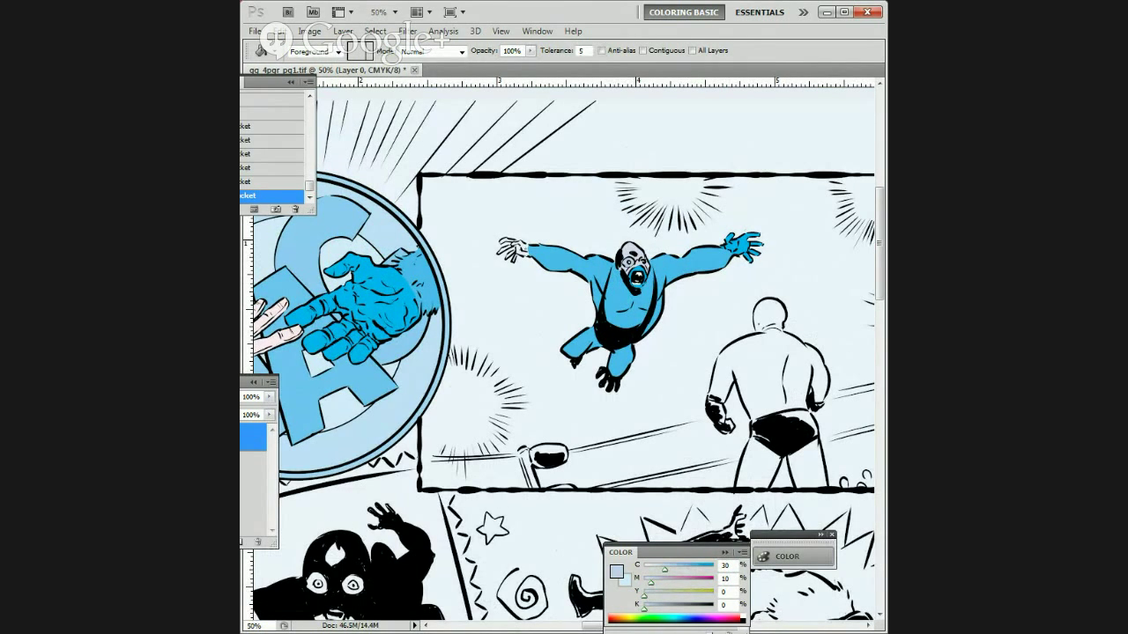
Step: Sample the 80% cyan of the leaping figure's colored hand and select the opposite uncolored hand up to its wrist with the Polygonal Lasso
{"action": "key", "text": "i"}
{"action": "left_click", "coordinate": [742, 244]}
{"action": "key", "text": "l"}
{"action": "key", "text": "ctrl+plus"}
{"action": "key", "text": "ctrl+plus"}
{"action": "key", "text": "ctrl+plus"}
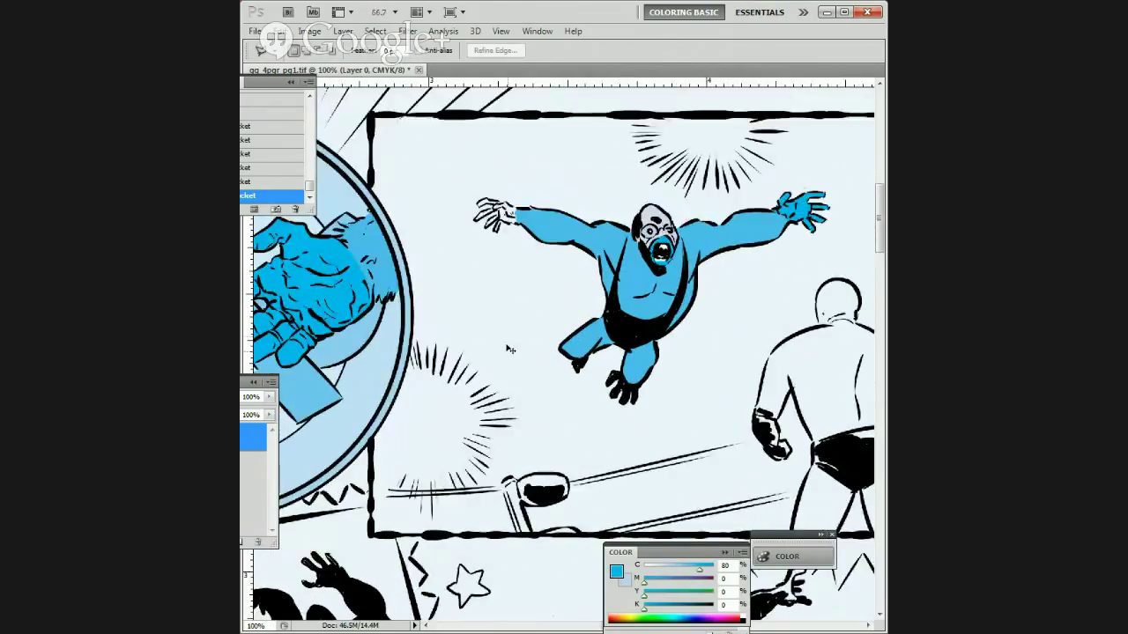
{"action": "mouse_move", "coordinate": [496, 210]}
{"action": "left_mouse_down"}
{"action": "mouse_move", "coordinate": [519, 320]}
{"action": "mouse_move", "coordinate": [615, 468]}
{"action": "left_mouse_up"}
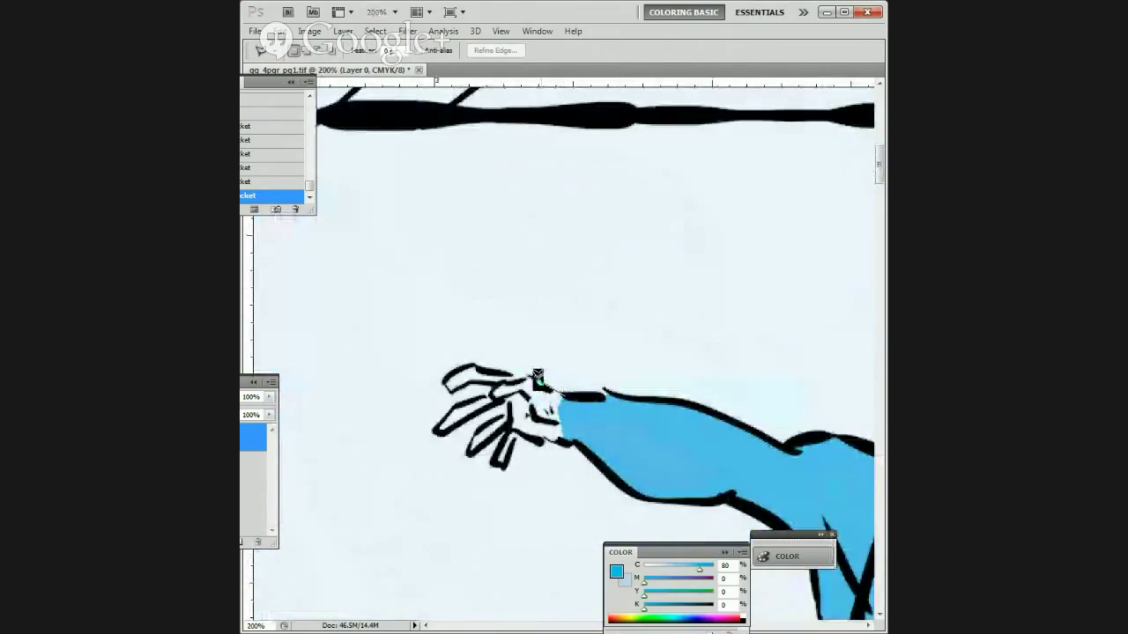
{"action": "mouse_move", "coordinate": [505, 367]}
{"action": "left_mouse_down"}
{"action": "mouse_move", "coordinate": [458, 360]}
{"action": "mouse_move", "coordinate": [473, 363]}
{"action": "mouse_move", "coordinate": [456, 398]}
{"action": "left_mouse_up"}
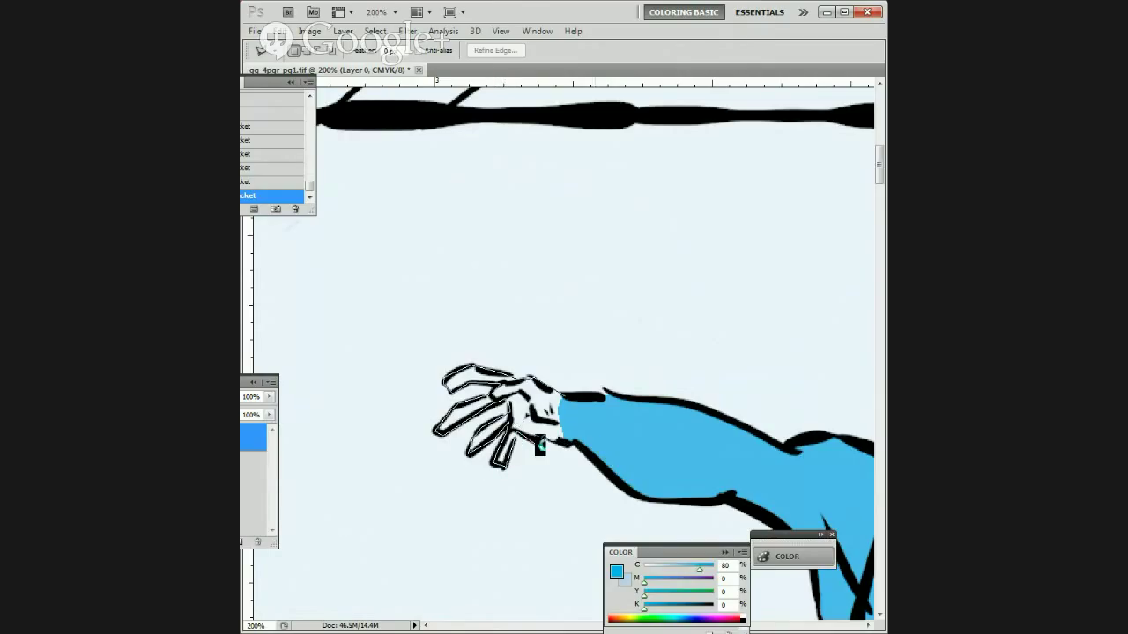
{"action": "double_click", "coordinate": [593, 436]}
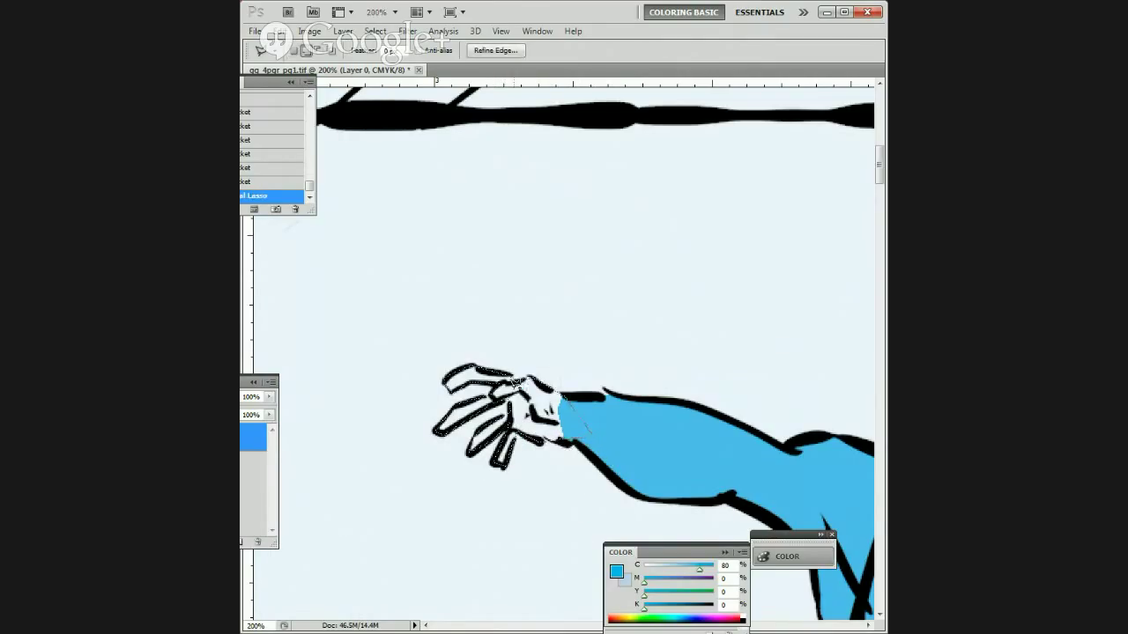
{"action": "double_click", "coordinate": [532, 378]}
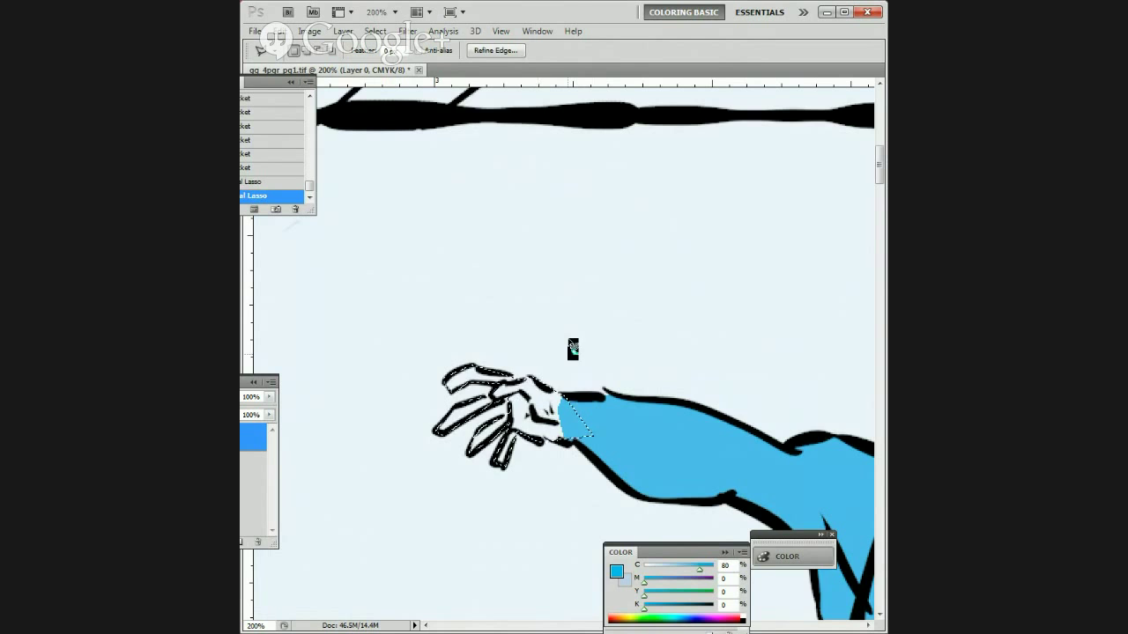
Step: Fill the selected outstretched hand of the leaping wrestler with 80% cyan using the Paint Bucket
{"action": "key", "text": "g"}
{"action": "left_click", "coordinate": [531, 429]}
{"action": "key", "text": "l"}
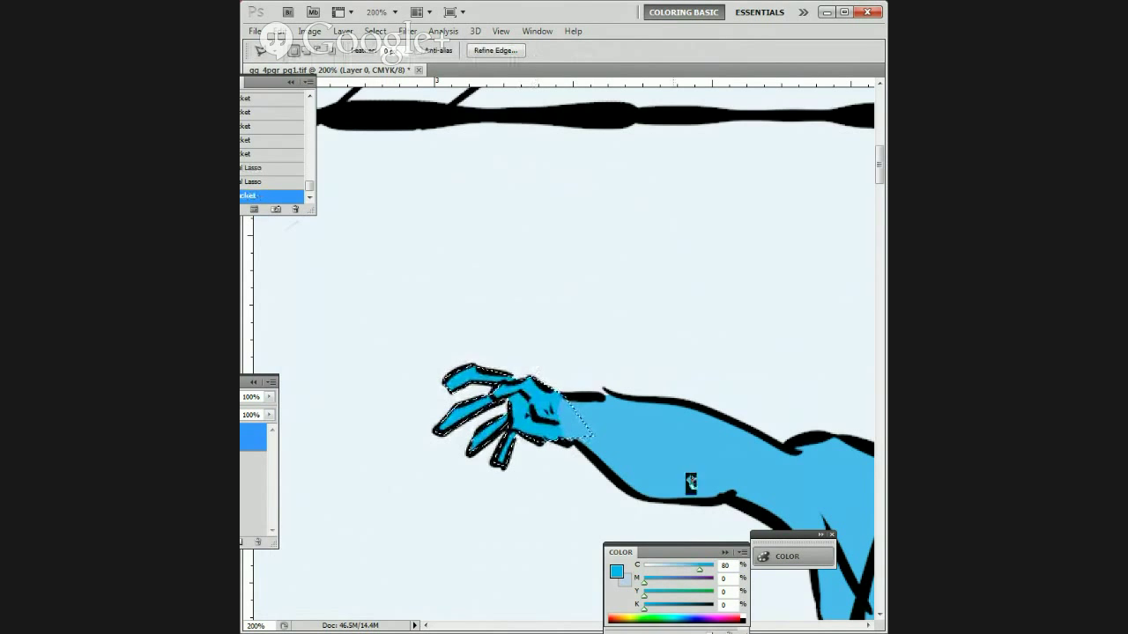
Step: Select the leaping wrestler's rectangular panel by tracing its border with the Polygonal Lasso
{"action": "key", "text": "ctrl+minus"}
{"action": "key", "text": "ctrl+minus"}
{"action": "key", "text": "ctrl+minus"}
{"action": "mouse_move", "coordinate": [498, 542]}
{"action": "left_mouse_down"}
{"action": "mouse_move", "coordinate": [570, 390]}
{"action": "mouse_move", "coordinate": [566, 327]}
{"action": "mouse_move", "coordinate": [349, 554]}
{"action": "mouse_move", "coordinate": [498, 499]}
{"action": "mouse_move", "coordinate": [462, 410]}
{"action": "left_mouse_up"}
{"action": "left_click", "coordinate": [455, 251]}
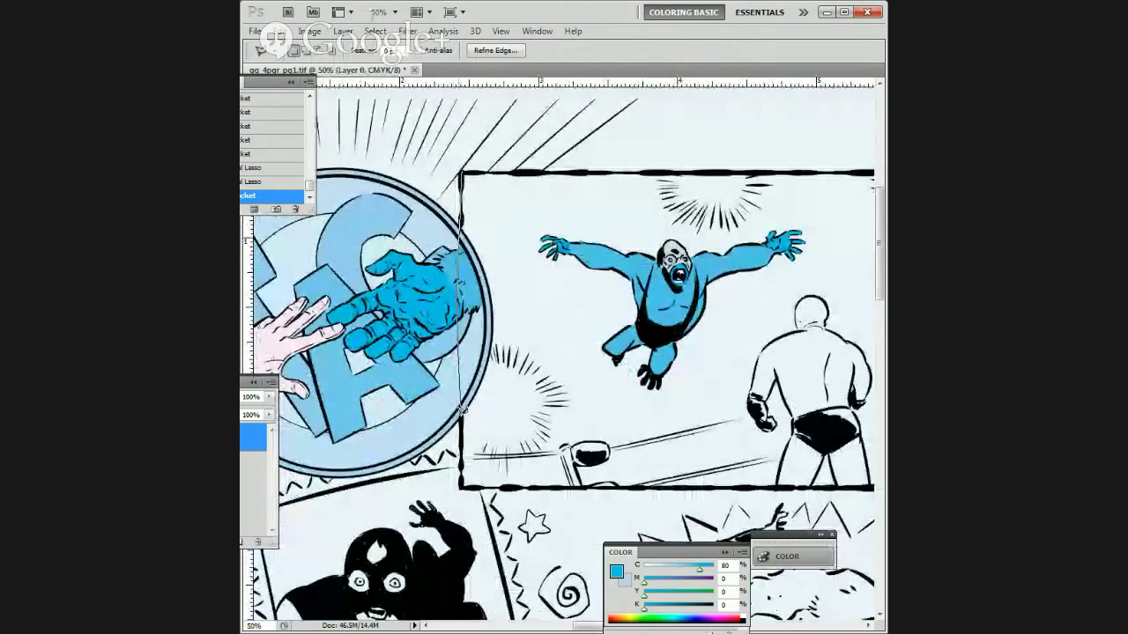
{"action": "left_click", "coordinate": [461, 486]}
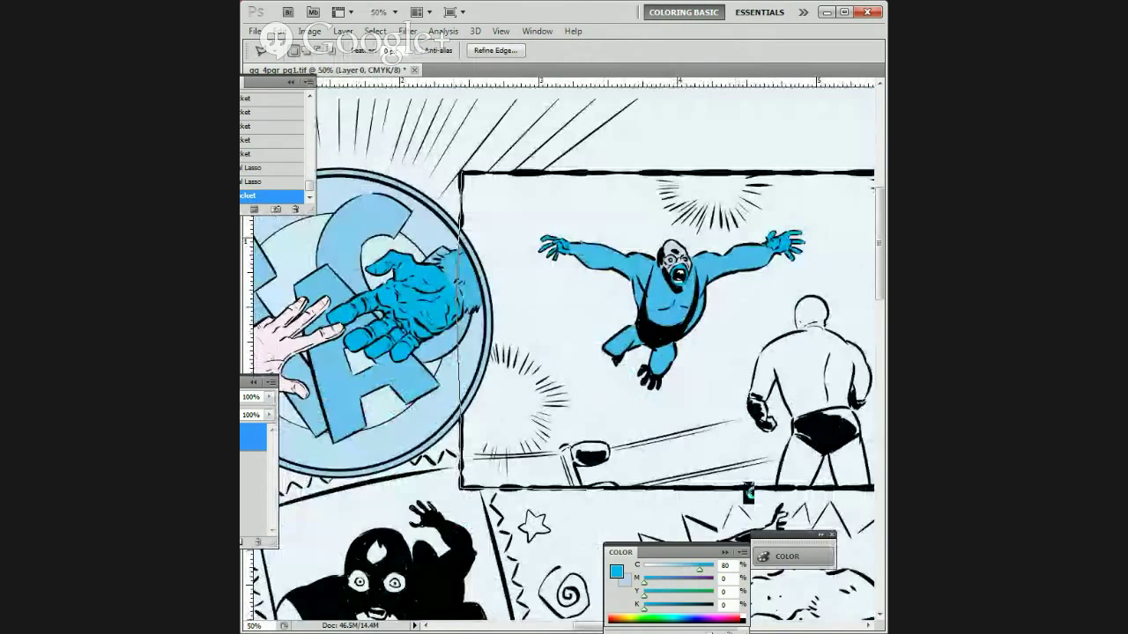
{"action": "left_click_drag", "start_coordinate": [793, 489], "coordinate": [486, 483]}
{"action": "left_click", "coordinate": [714, 483]}
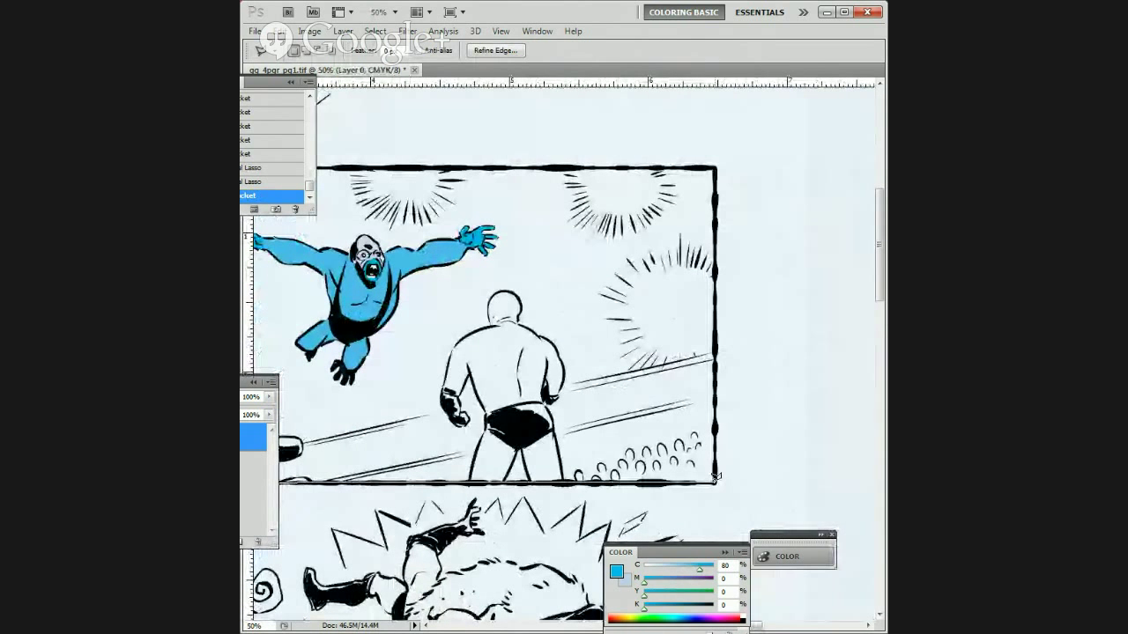
{"action": "left_click", "coordinate": [715, 166]}
{"action": "mouse_move", "coordinate": [535, 237]}
{"action": "left_mouse_down"}
{"action": "mouse_move", "coordinate": [670, 262]}
{"action": "mouse_move", "coordinate": [779, 377]}
{"action": "left_mouse_up"}
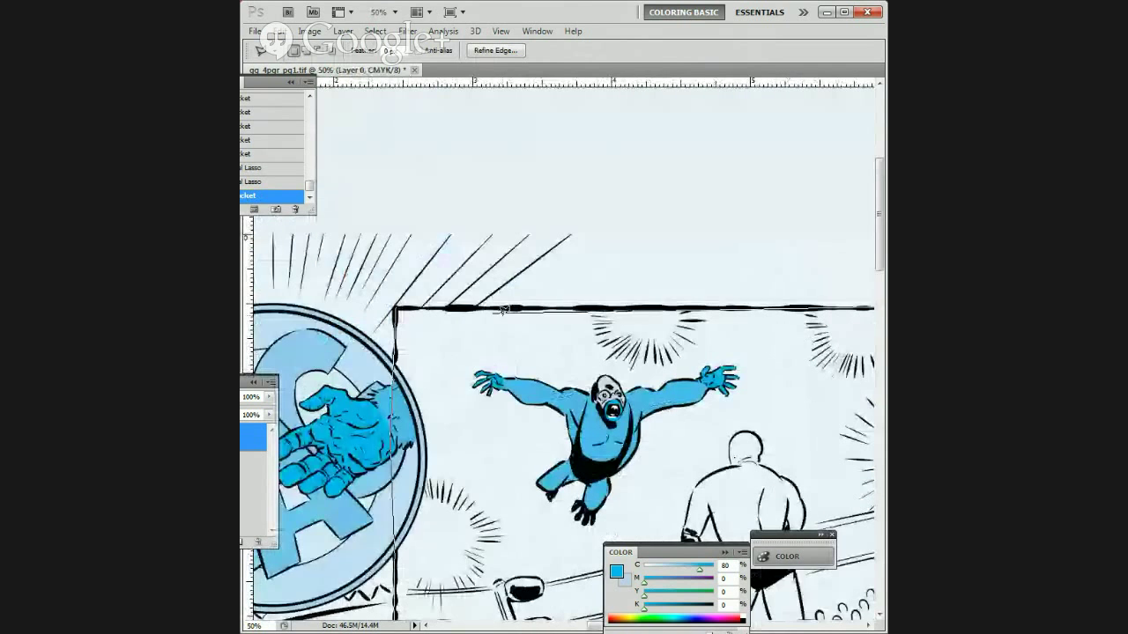
{"action": "left_click", "coordinate": [398, 304]}
Step: Trace a Polygonal Lasso selection around the zigzag outer edge of the masked wrestler's tilted panel, following the circular emblem and neighbouring panel border
{"action": "scroll", "coordinate": [608, 428], "scroll_direction": "down", "scroll_amount": 2}
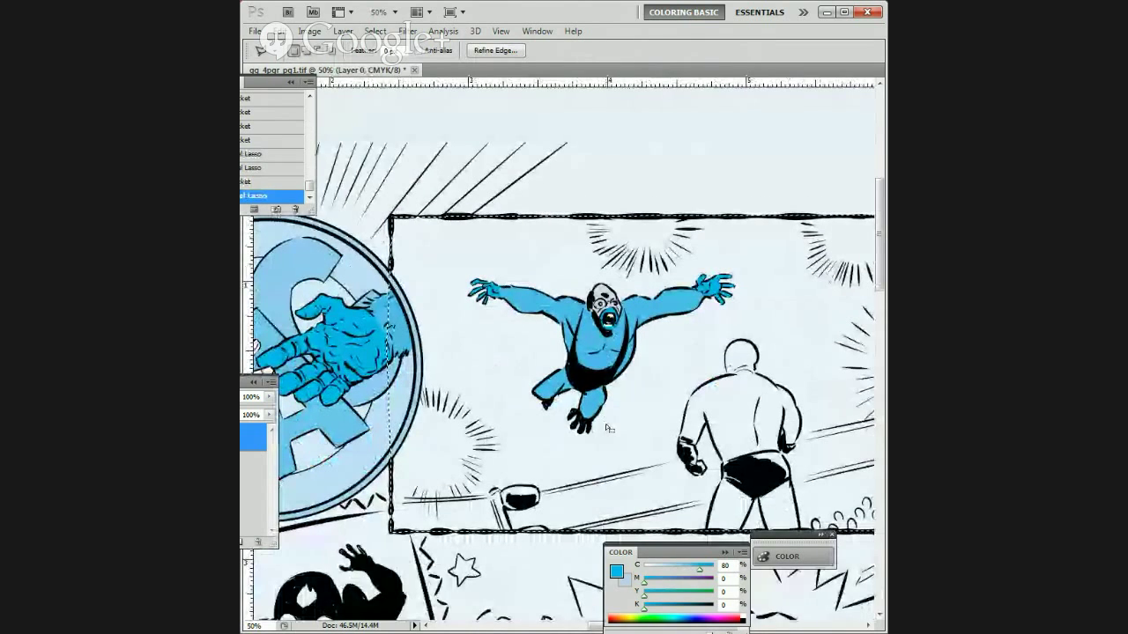
{"action": "left_click_drag", "start_coordinate": [456, 451], "coordinate": [651, 259]}
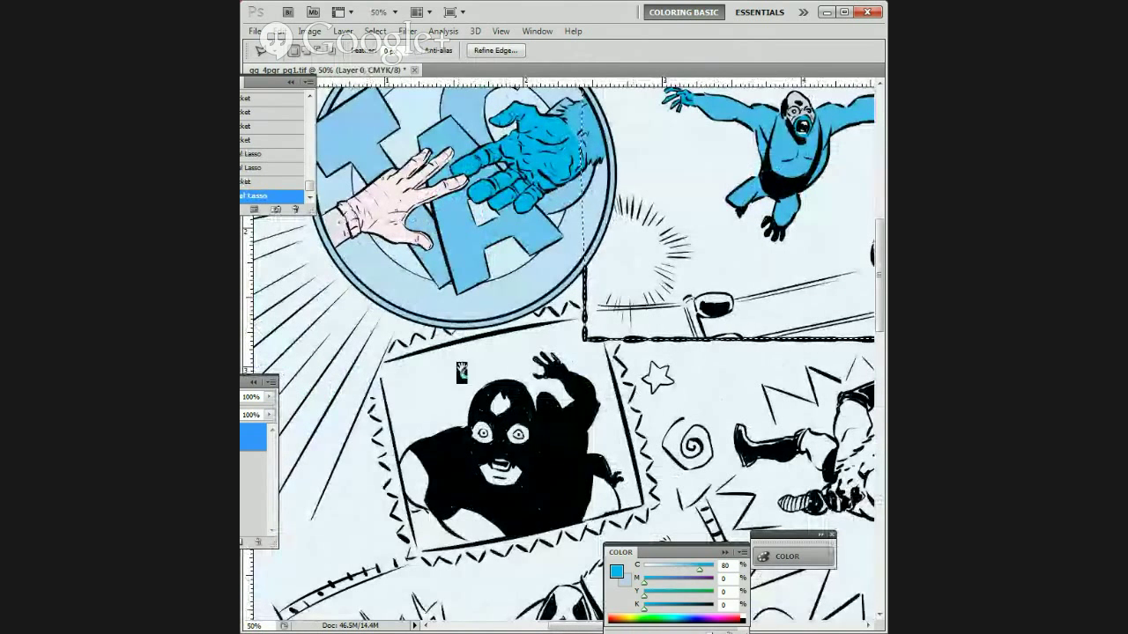
{"action": "scroll", "coordinate": [420, 342], "scroll_direction": "up", "scroll_amount": 2}
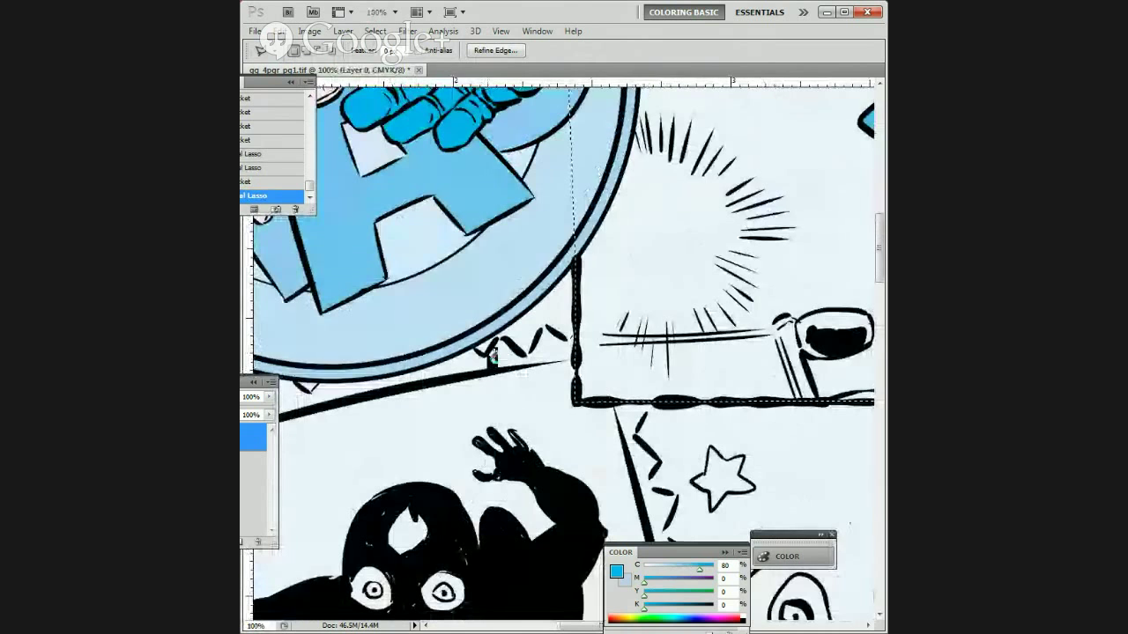
{"action": "left_click", "coordinate": [475, 351]}
{"action": "left_click", "coordinate": [484, 356]}
{"action": "left_click", "coordinate": [500, 338]}
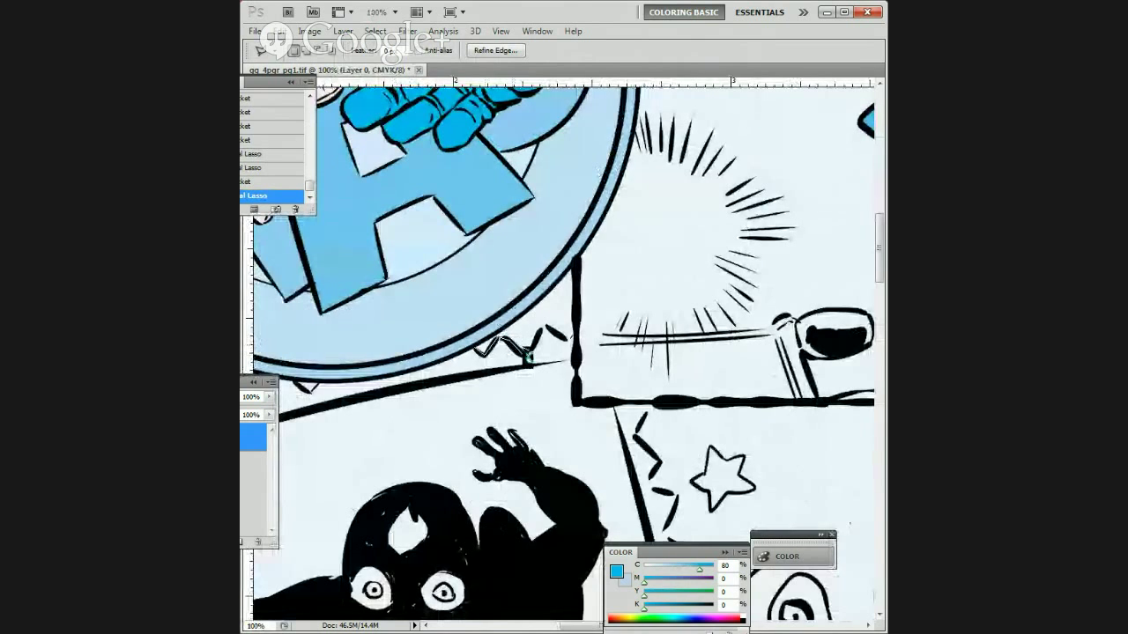
{"action": "left_click_drag", "start_coordinate": [651, 349], "coordinate": [589, 266]}
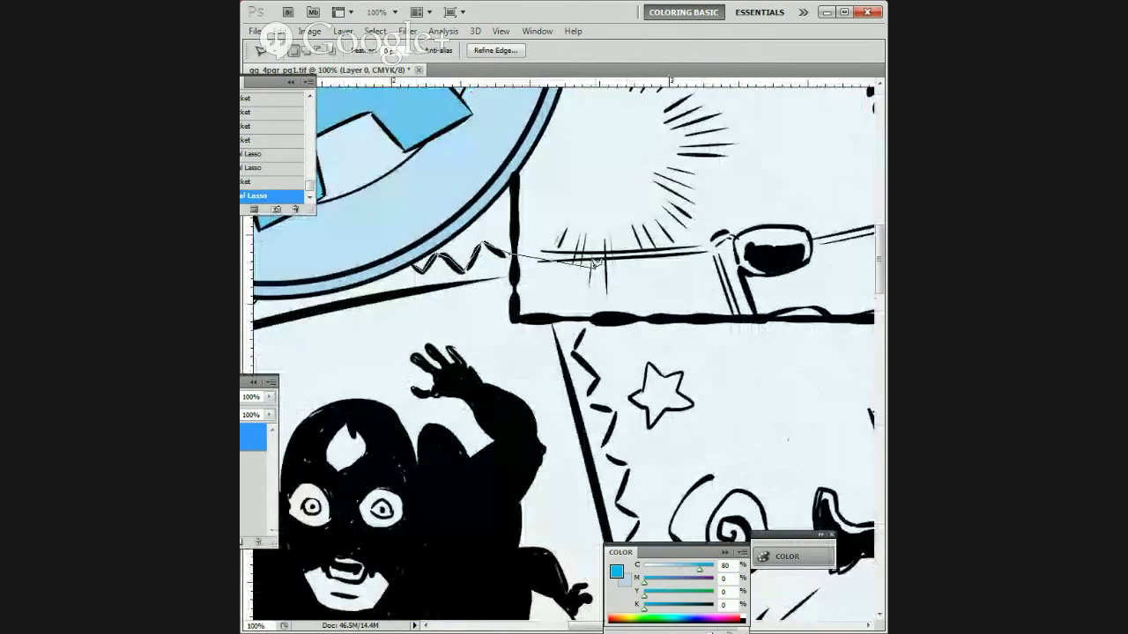
{"action": "mouse_move", "coordinate": [515, 250]}
{"action": "left_mouse_down"}
{"action": "mouse_move", "coordinate": [519, 323]}
{"action": "mouse_move", "coordinate": [596, 319]}
{"action": "mouse_move", "coordinate": [572, 354]}
{"action": "mouse_move", "coordinate": [613, 382]}
{"action": "mouse_move", "coordinate": [601, 380]}
{"action": "mouse_move", "coordinate": [599, 293]}
{"action": "mouse_move", "coordinate": [634, 306]}
{"action": "left_mouse_up"}
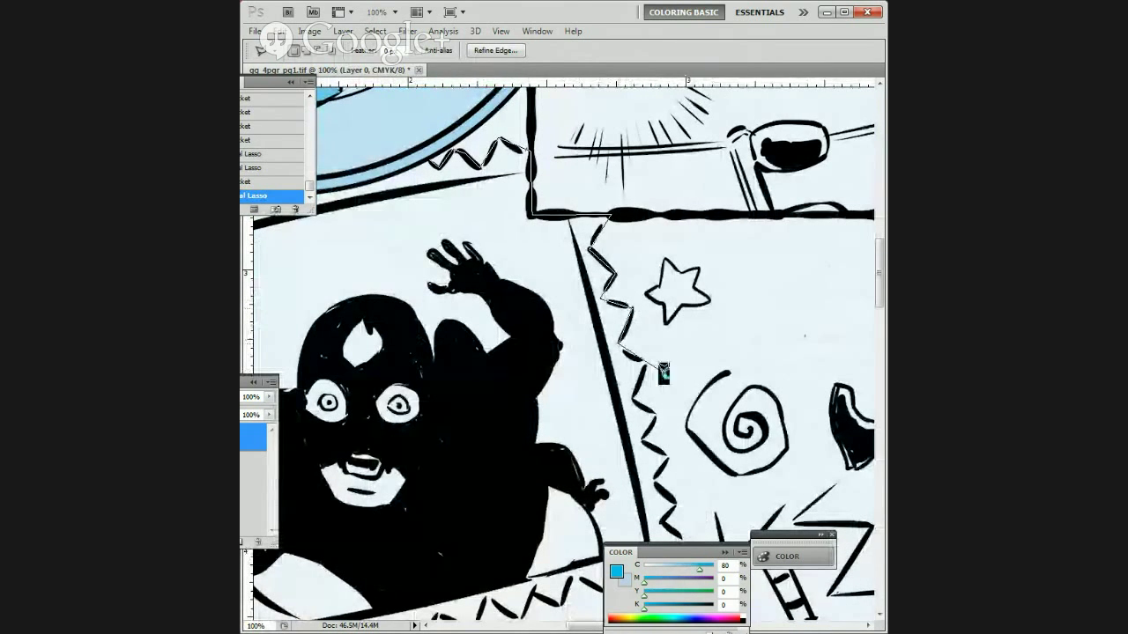
{"action": "mouse_move", "coordinate": [642, 385]}
{"action": "left_mouse_down"}
{"action": "mouse_move", "coordinate": [659, 416]}
{"action": "mouse_move", "coordinate": [611, 296]}
{"action": "mouse_move", "coordinate": [627, 345]}
{"action": "left_mouse_up"}
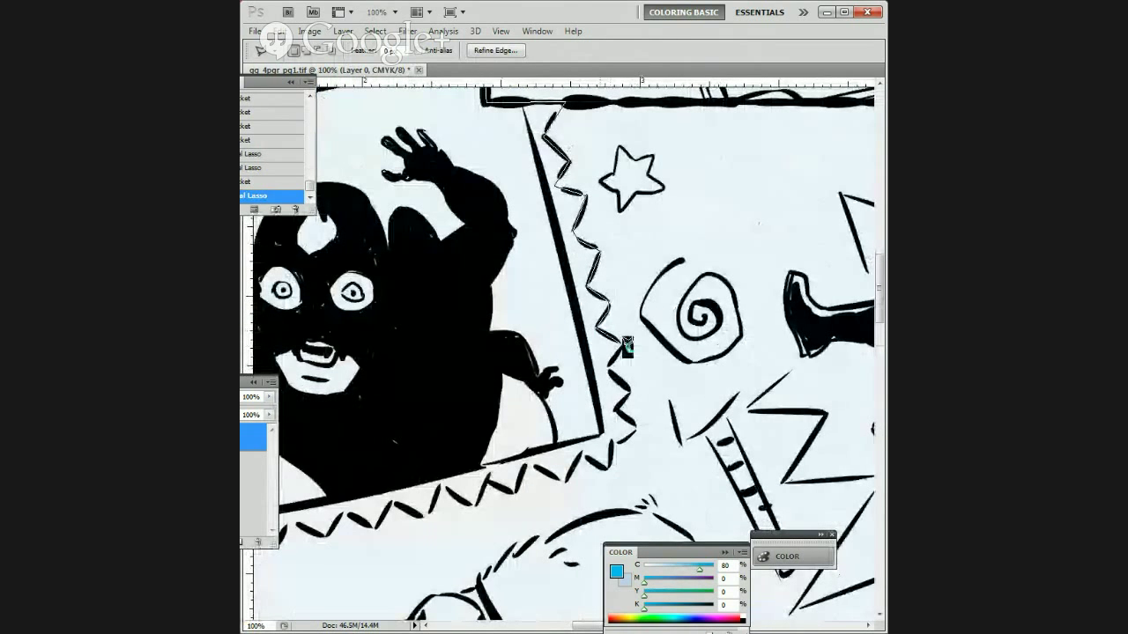
{"action": "left_click_drag", "start_coordinate": [631, 386], "coordinate": [622, 399]}
{"action": "left_click", "coordinate": [608, 463]}
{"action": "left_click_drag", "start_coordinate": [607, 463], "coordinate": [666, 358]}
{"action": "left_click", "coordinate": [641, 357]}
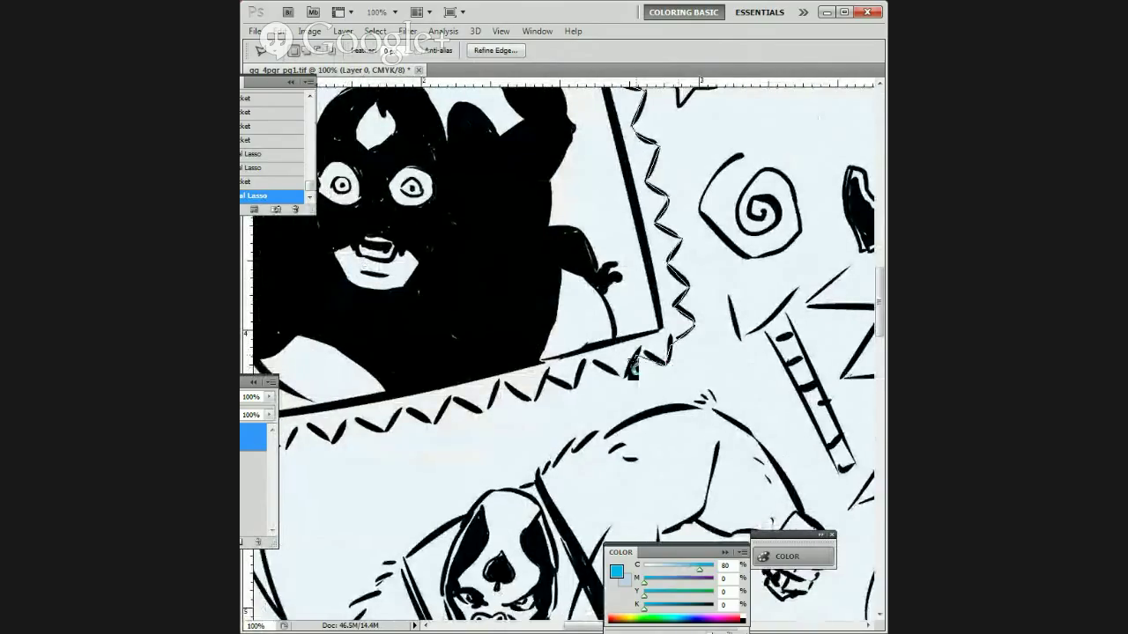
{"action": "left_click_drag", "start_coordinate": [585, 364], "coordinate": [643, 326]}
{"action": "left_click", "coordinate": [629, 349]}
{"action": "left_click", "coordinate": [593, 361]}
{"action": "left_click", "coordinate": [556, 341]}
{"action": "mouse_move", "coordinate": [556, 342]}
{"action": "left_mouse_down"}
{"action": "mouse_move", "coordinate": [747, 350]}
{"action": "mouse_move", "coordinate": [686, 384]}
{"action": "mouse_move", "coordinate": [649, 375]}
{"action": "mouse_move", "coordinate": [639, 398]}
{"action": "mouse_move", "coordinate": [596, 380]}
{"action": "mouse_move", "coordinate": [590, 407]}
{"action": "mouse_move", "coordinate": [559, 381]}
{"action": "mouse_move", "coordinate": [541, 414]}
{"action": "mouse_move", "coordinate": [505, 392]}
{"action": "mouse_move", "coordinate": [494, 419]}
{"action": "mouse_move", "coordinate": [464, 403]}
{"action": "mouse_move", "coordinate": [614, 408]}
{"action": "mouse_move", "coordinate": [588, 407]}
{"action": "left_mouse_up"}
{"action": "mouse_move", "coordinate": [604, 369]}
{"action": "left_mouse_down"}
{"action": "mouse_move", "coordinate": [569, 352]}
{"action": "mouse_move", "coordinate": [586, 341]}
{"action": "mouse_move", "coordinate": [560, 319]}
{"action": "mouse_move", "coordinate": [573, 285]}
{"action": "mouse_move", "coordinate": [551, 407]}
{"action": "mouse_move", "coordinate": [529, 386]}
{"action": "left_mouse_up"}
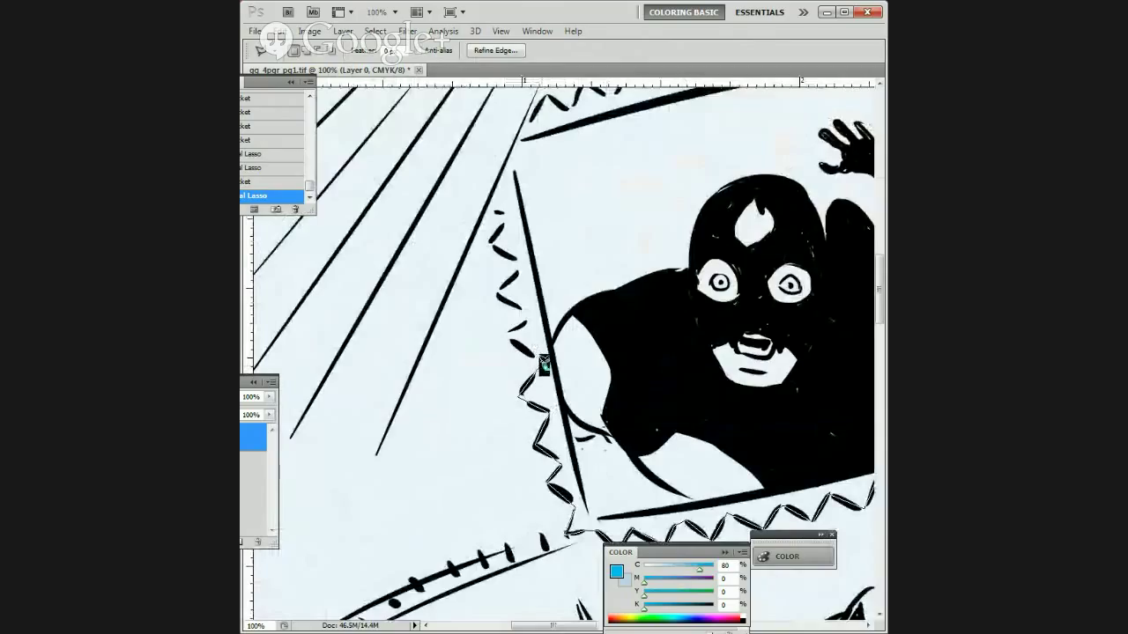
{"action": "mouse_move", "coordinate": [525, 324]}
{"action": "left_mouse_down"}
{"action": "mouse_move", "coordinate": [518, 295]}
{"action": "mouse_move", "coordinate": [494, 299]}
{"action": "mouse_move", "coordinate": [505, 282]}
{"action": "mouse_move", "coordinate": [495, 319]}
{"action": "mouse_move", "coordinate": [539, 402]}
{"action": "mouse_move", "coordinate": [553, 387]}
{"action": "mouse_move", "coordinate": [517, 372]}
{"action": "mouse_move", "coordinate": [552, 337]}
{"action": "mouse_move", "coordinate": [516, 337]}
{"action": "mouse_move", "coordinate": [563, 226]}
{"action": "mouse_move", "coordinate": [564, 247]}
{"action": "mouse_move", "coordinate": [575, 215]}
{"action": "mouse_move", "coordinate": [599, 234]}
{"action": "mouse_move", "coordinate": [609, 203]}
{"action": "mouse_move", "coordinate": [618, 237]}
{"action": "mouse_move", "coordinate": [463, 384]}
{"action": "mouse_move", "coordinate": [453, 373]}
{"action": "mouse_move", "coordinate": [488, 396]}
{"action": "mouse_move", "coordinate": [492, 365]}
{"action": "left_mouse_up"}
{"action": "left_click", "coordinate": [614, 213]}
{"action": "left_click_drag", "start_coordinate": [532, 400], "coordinate": [509, 369]}
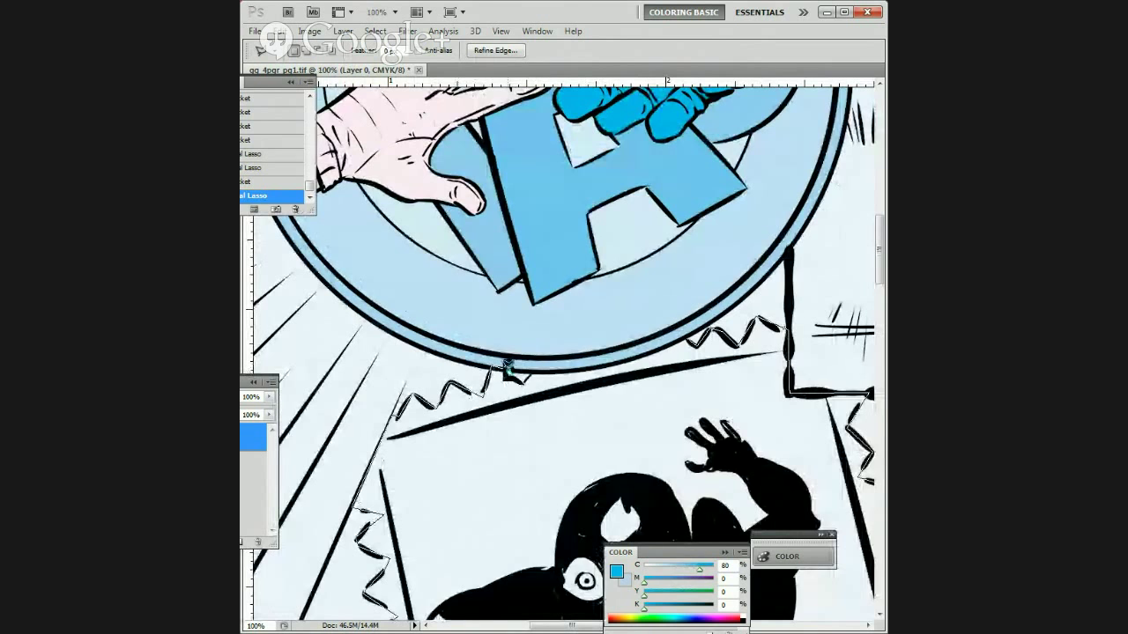
{"action": "left_click", "coordinate": [523, 382]}
{"action": "left_click", "coordinate": [535, 367]}
{"action": "left_click_drag", "start_coordinate": [686, 360], "coordinate": [493, 383]}
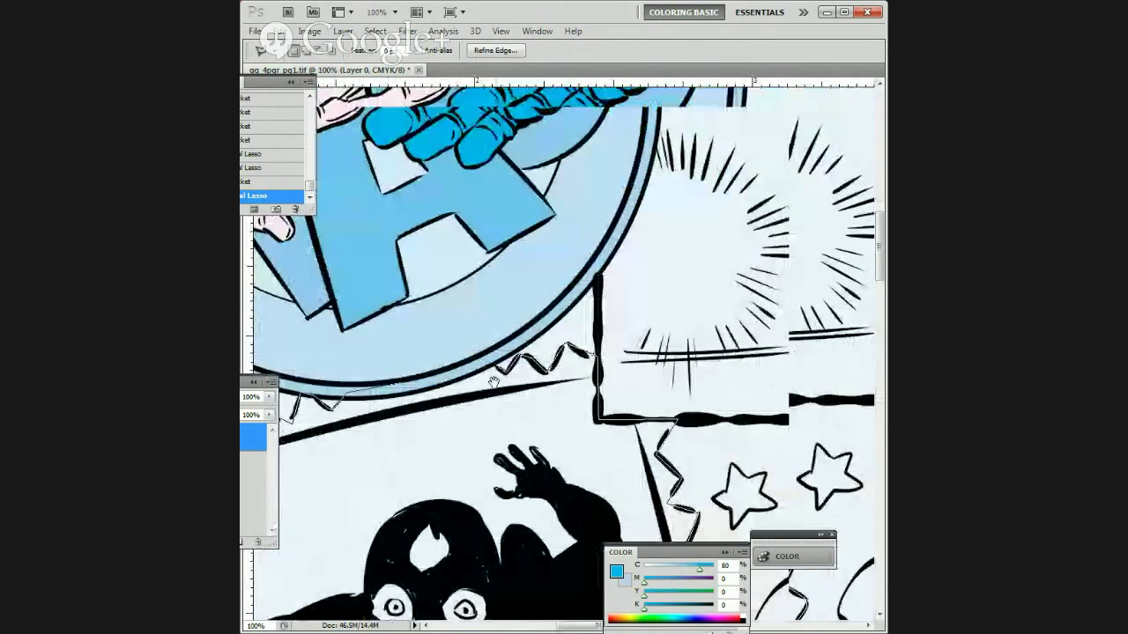
{"action": "left_click", "coordinate": [496, 358]}
Step: Refine the zigzag-edged panel selection with the Magic Wand and copy it to a new layer
{"action": "mouse_move", "coordinate": [531, 617]}
{"action": "left_mouse_down"}
{"action": "mouse_move", "coordinate": [702, 270]}
{"action": "mouse_move", "coordinate": [706, 279]}
{"action": "left_mouse_up"}
{"action": "key", "text": "w"}
{"action": "left_click", "coordinate": [623, 487]}
{"action": "left_click_drag", "start_coordinate": [627, 329], "coordinate": [588, 431]}
{"action": "left_click_drag", "start_coordinate": [538, 132], "coordinate": [547, 232]}
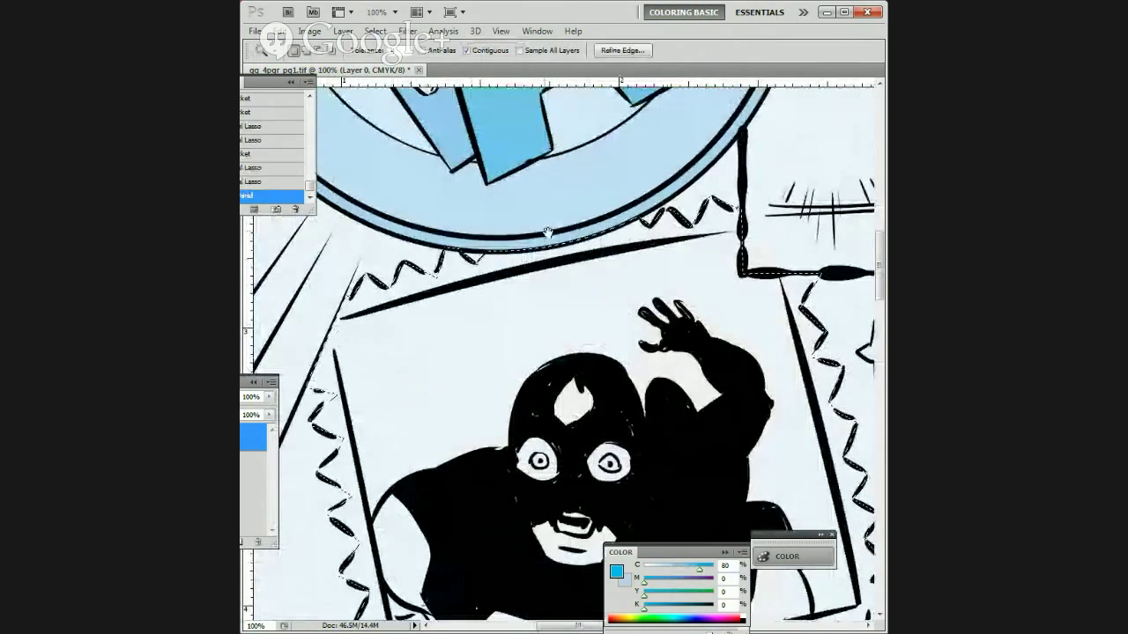
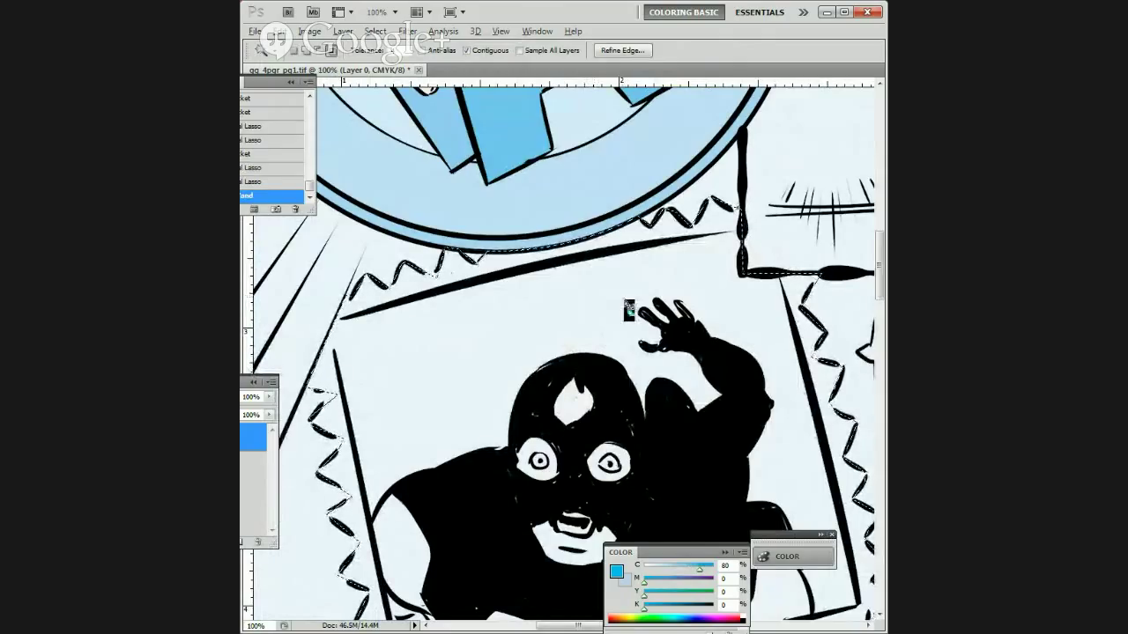
{"action": "left_click", "coordinate": [672, 388]}
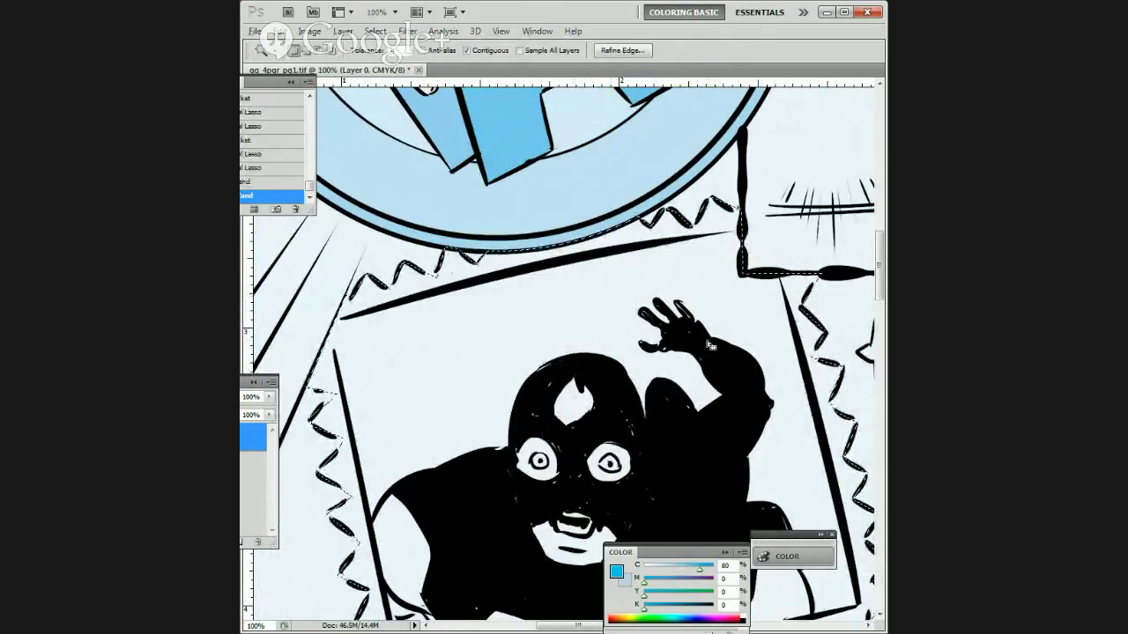
{"action": "key", "text": "ctrl+j"}
Step: Swap the foreground colour, set its cyan to 40% with 10% magenta, and fill the copied zigzag panel with it
{"action": "left_click_drag", "start_coordinate": [724, 468], "coordinate": [710, 345]}
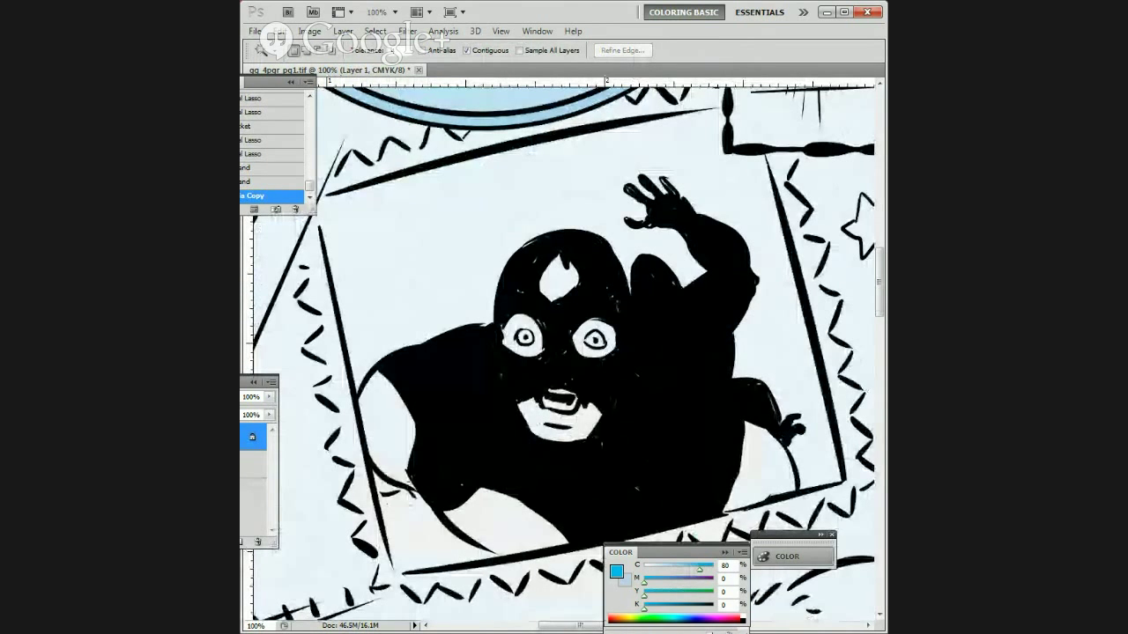
{"action": "key", "text": "x"}
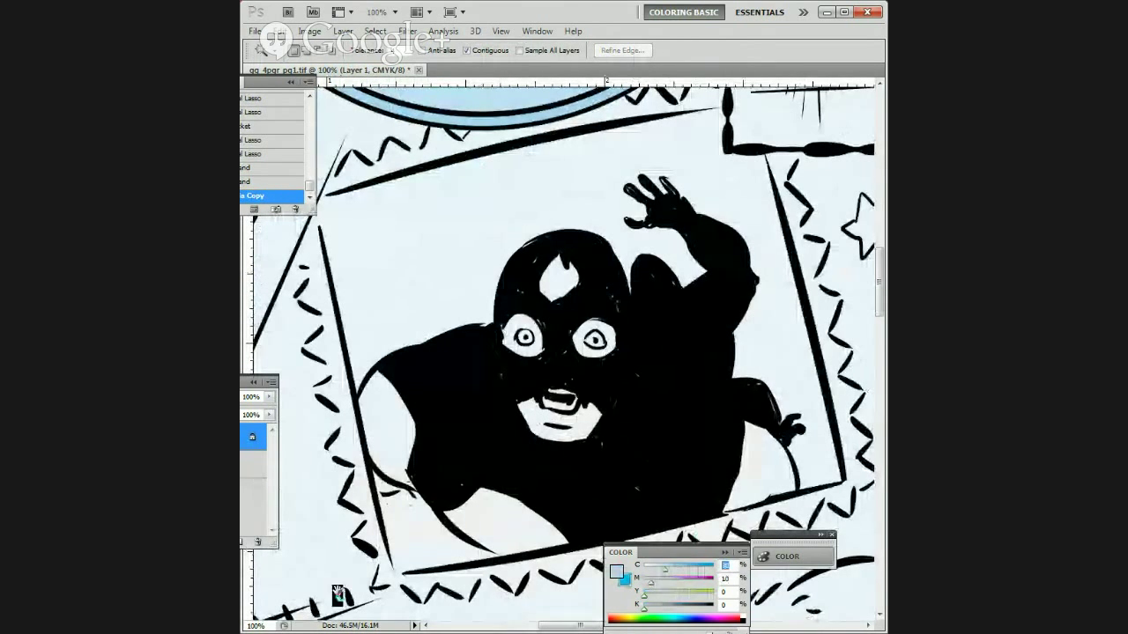
{"action": "type", "text": "40"}
{"action": "key", "text": "Return"}
{"action": "key", "text": "g"}
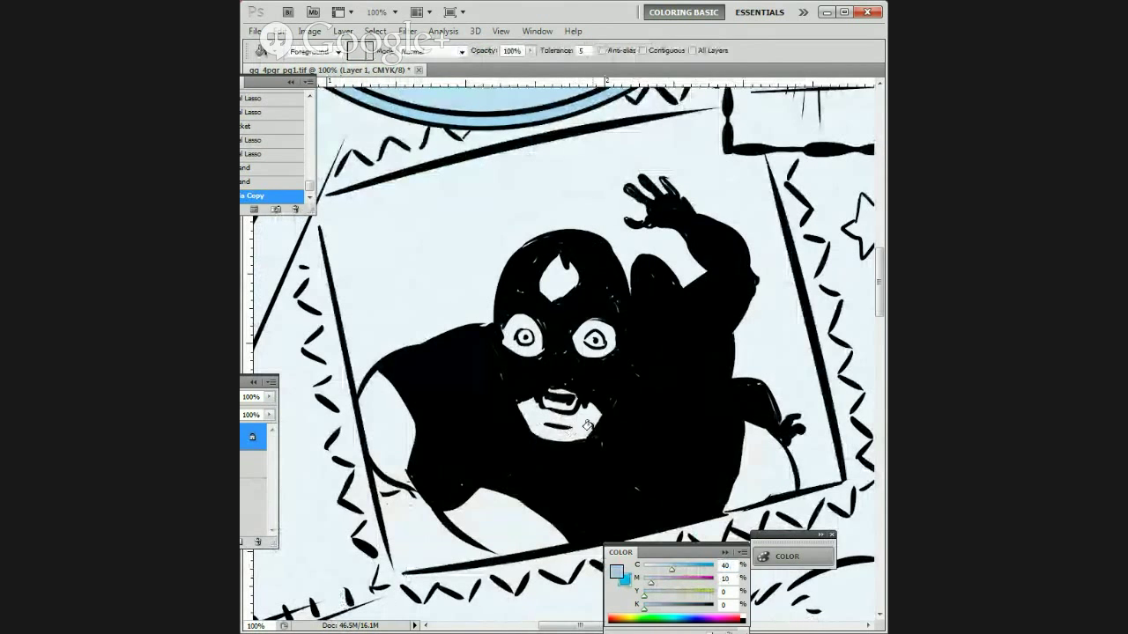
{"action": "left_click", "coordinate": [592, 430]}
Step: Select the area inside the masked wrestler's tilted inner frame with the Polygonal Lasso, following its four black border lines
{"action": "key", "text": "w"}
{"action": "left_click_drag", "start_coordinate": [584, 414], "coordinate": [577, 506]}
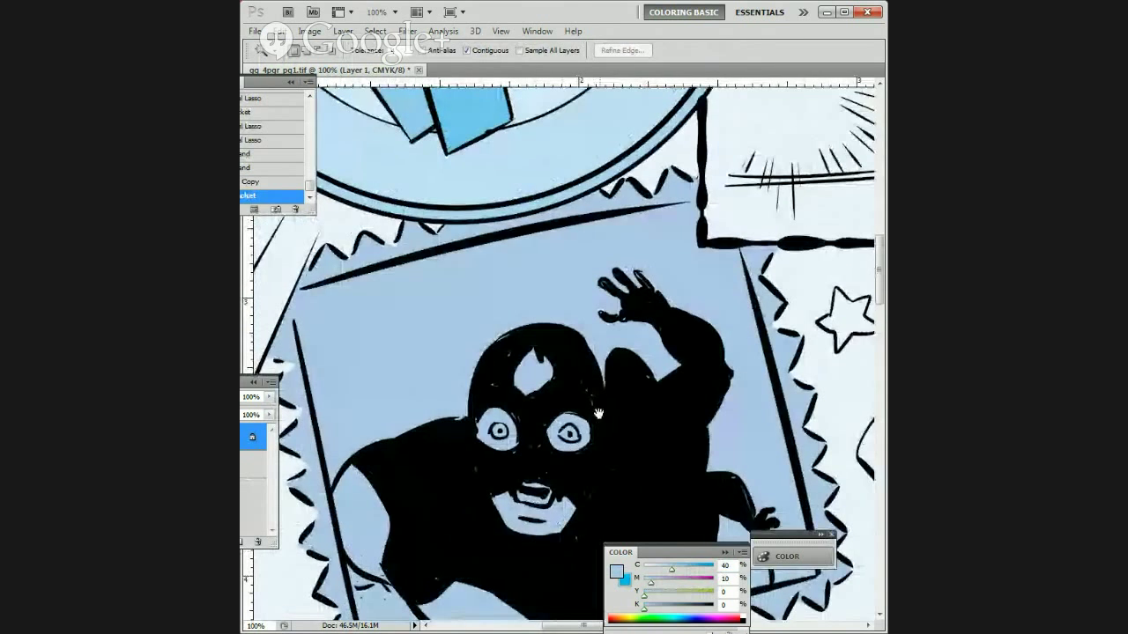
{"action": "key", "text": "l"}
{"action": "left_click_drag", "start_coordinate": [380, 298], "coordinate": [464, 274]}
{"action": "left_click", "coordinate": [397, 268]}
{"action": "left_click_drag", "start_coordinate": [688, 194], "coordinate": [537, 240]}
{"action": "left_click", "coordinate": [387, 267]}
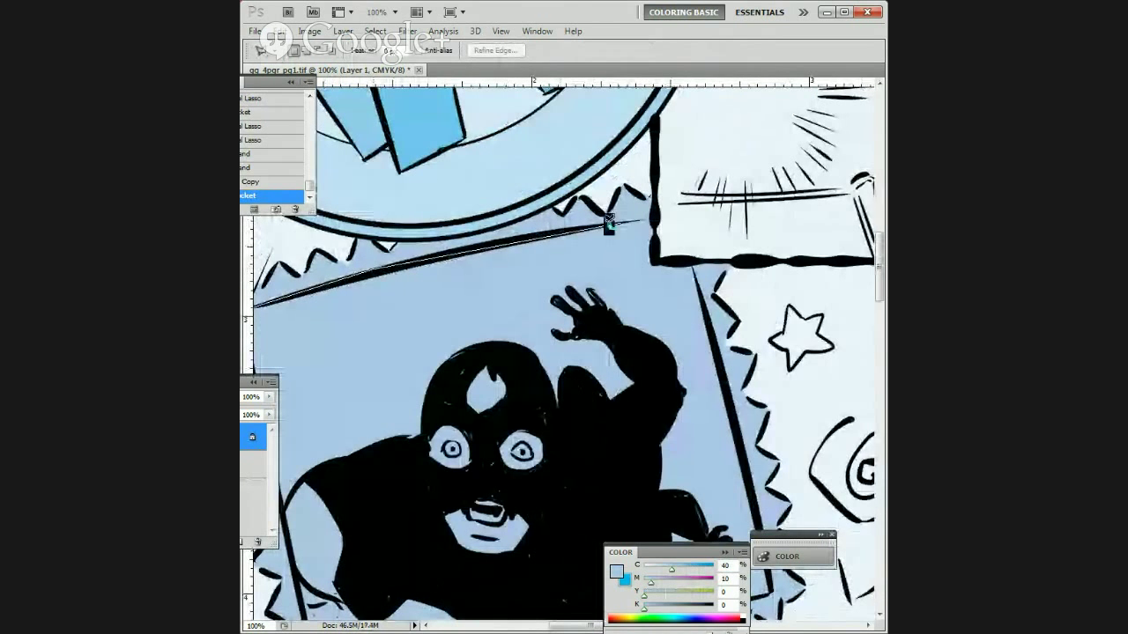
{"action": "left_click", "coordinate": [656, 218]}
{"action": "left_click_drag", "start_coordinate": [728, 260], "coordinate": [623, 172]}
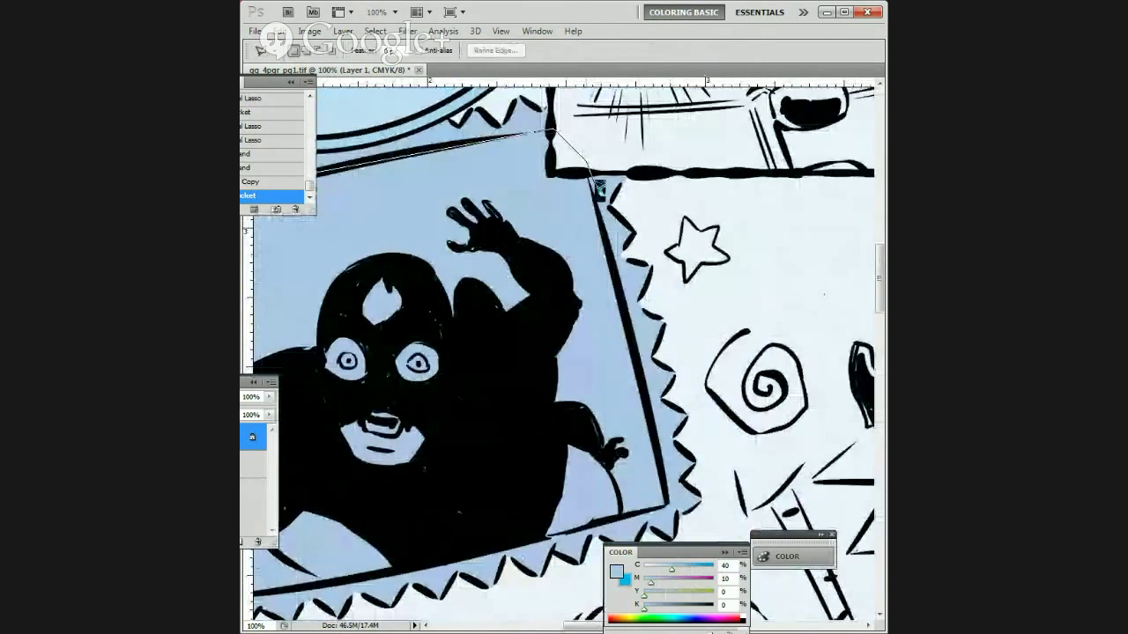
{"action": "left_click", "coordinate": [667, 500]}
{"action": "left_click_drag", "start_coordinate": [667, 501], "coordinate": [657, 337]}
{"action": "left_click", "coordinate": [652, 344]}
{"action": "left_click_drag", "start_coordinate": [456, 397], "coordinate": [819, 348]}
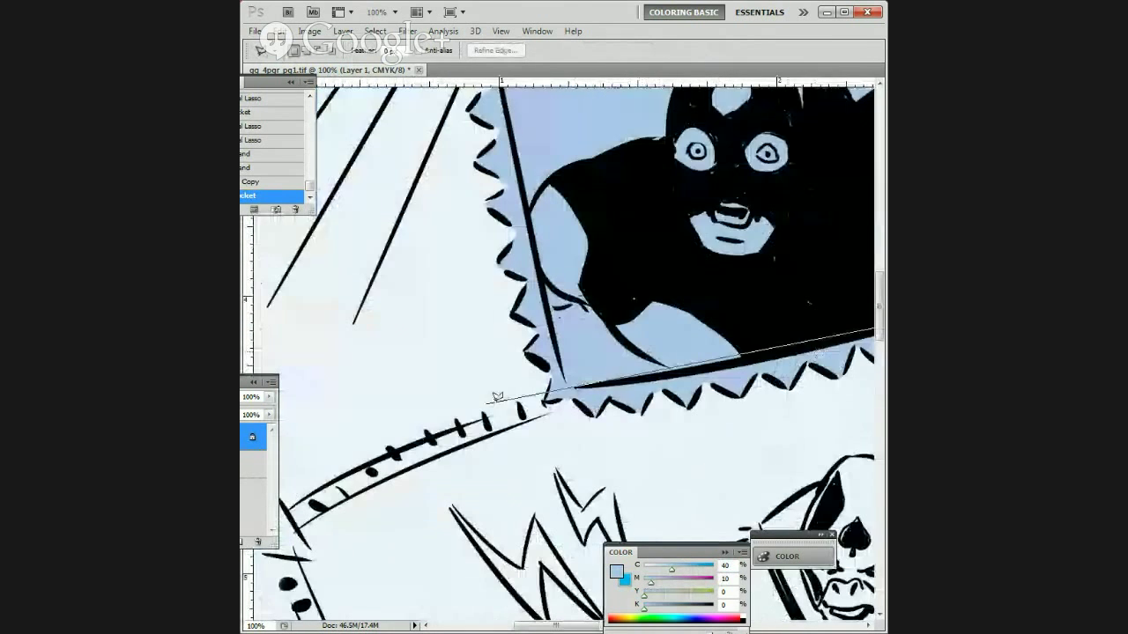
{"action": "left_click", "coordinate": [566, 383]}
{"action": "left_click_drag", "start_coordinate": [537, 256], "coordinate": [528, 561]}
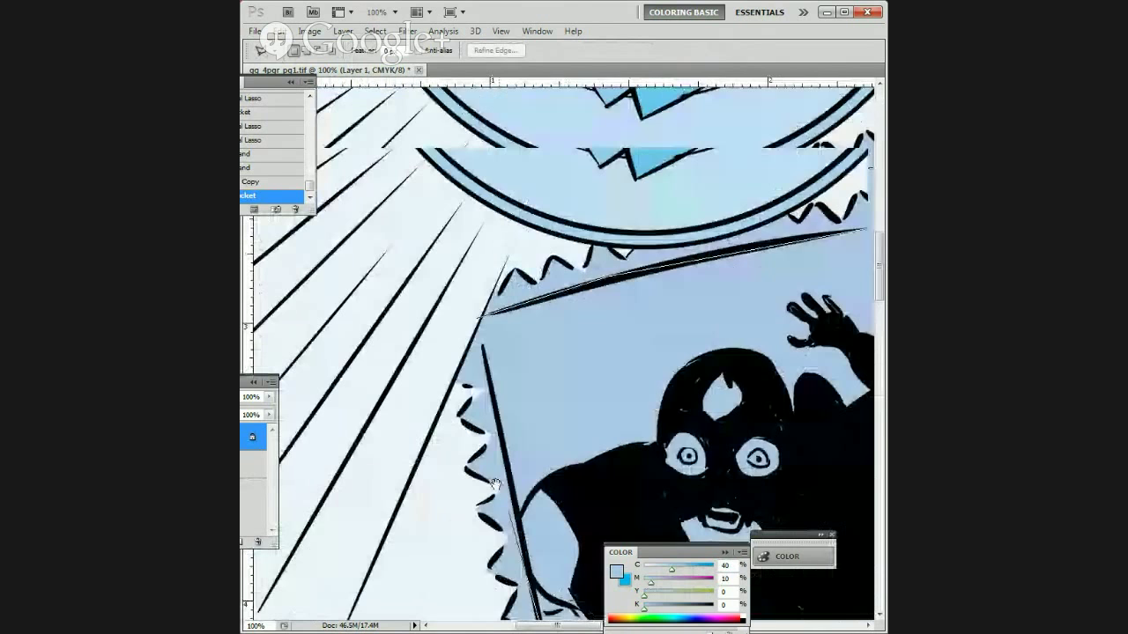
{"action": "left_click", "coordinate": [480, 319]}
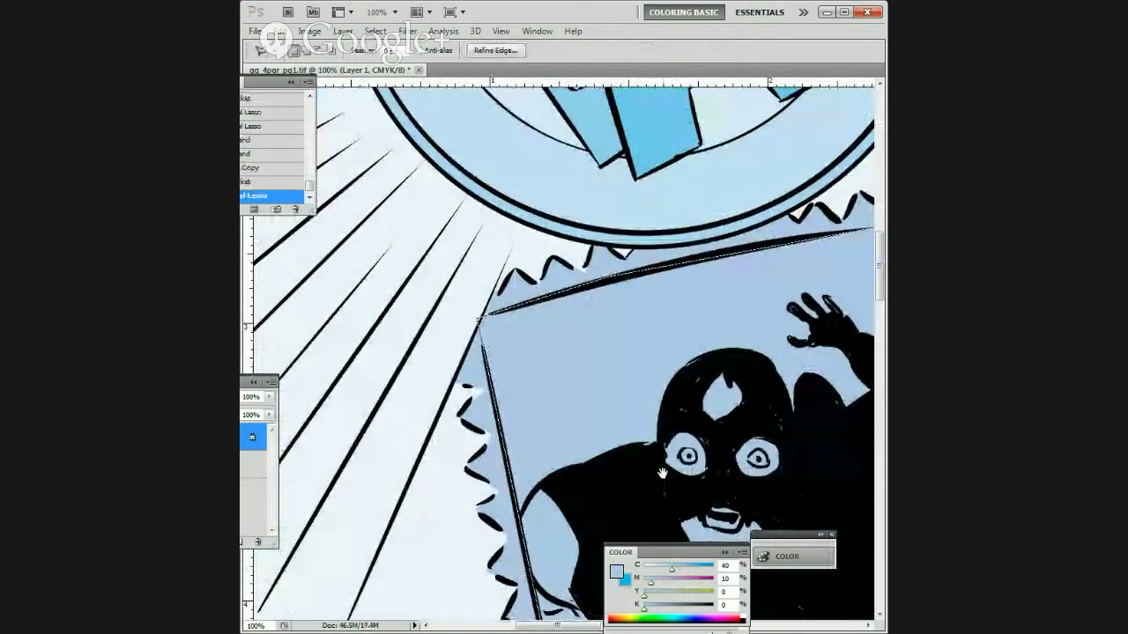
Step: Set the foreground cyan to 50% and fill the selected inner frame area
{"action": "left_click_drag", "start_coordinate": [661, 468], "coordinate": [632, 364]}
{"action": "double_click", "coordinate": [724, 565]}
{"action": "type", "text": "50"}
{"action": "key", "text": "Return"}
{"action": "key", "text": "g"}
{"action": "left_click", "coordinate": [622, 463]}
Step: Intersect the frame selection with a Polygonal Lasso outline around the masked wrestler's head, shoulders and torso, leaving out the raised arm
{"action": "key", "text": "l"}
{"action": "left_click_drag", "start_coordinate": [622, 463], "coordinate": [495, 400]}
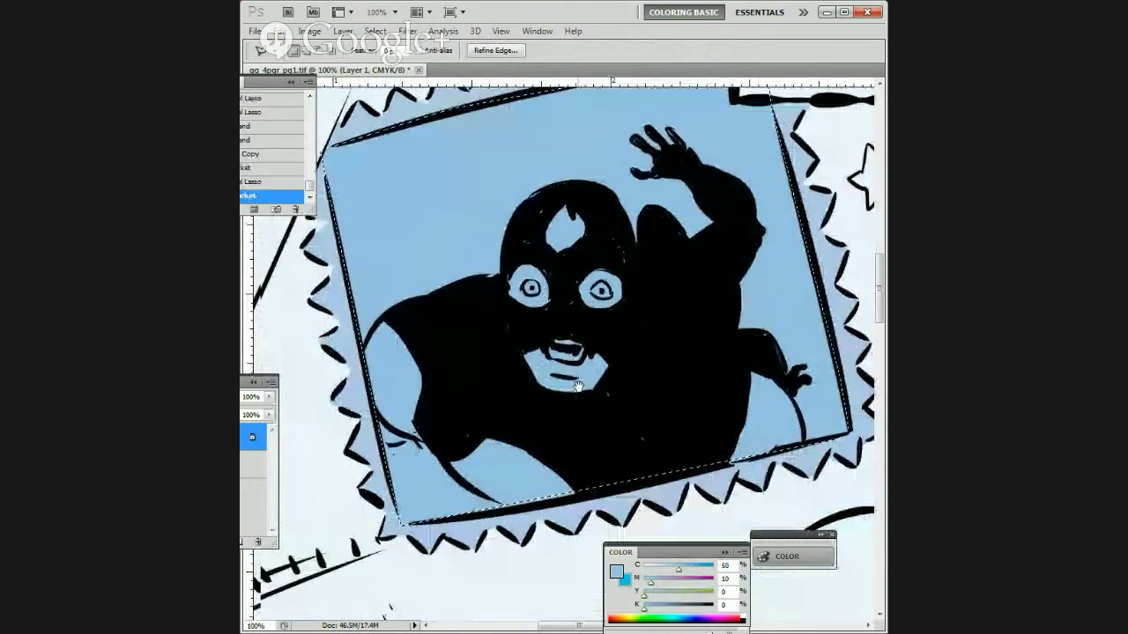
{"action": "left_click", "coordinate": [345, 402], "text": "alt+shift"}
{"action": "left_click", "coordinate": [363, 351]}
{"action": "left_click", "coordinate": [383, 314]}
{"action": "left_click", "coordinate": [413, 305]}
{"action": "left_click_drag", "start_coordinate": [505, 283], "coordinate": [417, 344]}
{"action": "left_click", "coordinate": [419, 342]}
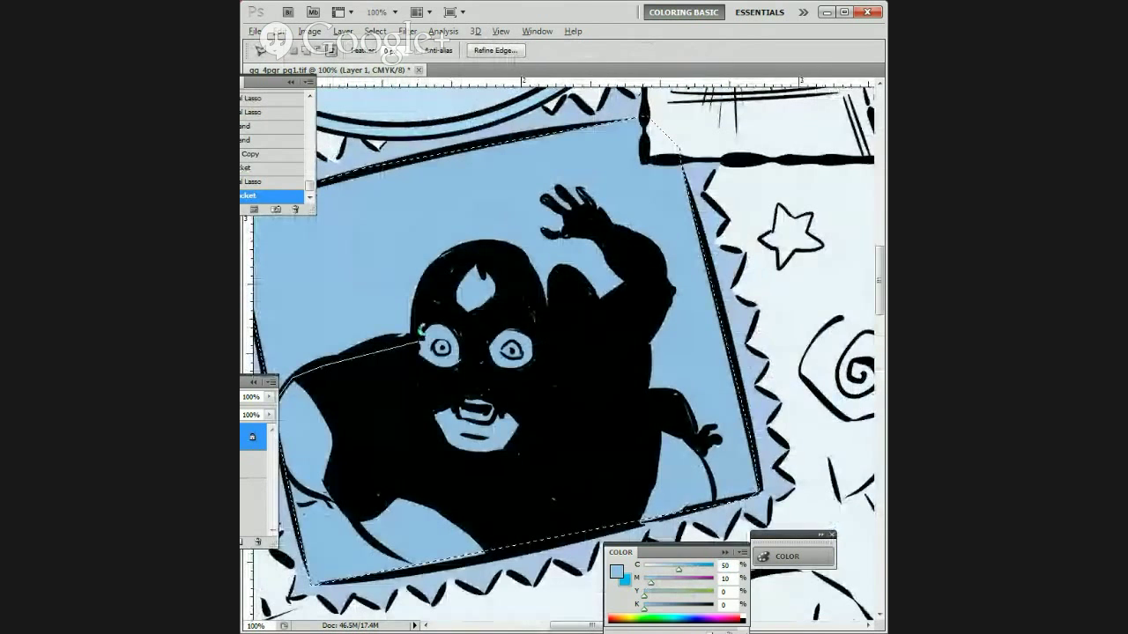
{"action": "left_click", "coordinate": [458, 253]}
{"action": "left_click", "coordinate": [505, 252]}
{"action": "left_click", "coordinate": [545, 345]}
{"action": "left_click_drag", "start_coordinate": [618, 409], "coordinate": [564, 299]}
{"action": "left_click", "coordinate": [617, 305]}
{"action": "left_click", "coordinate": [649, 344]}
{"action": "left_click", "coordinate": [659, 364]}
{"action": "left_click", "coordinate": [663, 425]}
{"action": "left_click", "coordinate": [618, 471]}
{"action": "left_click_drag", "start_coordinate": [386, 474], "coordinate": [595, 455]}
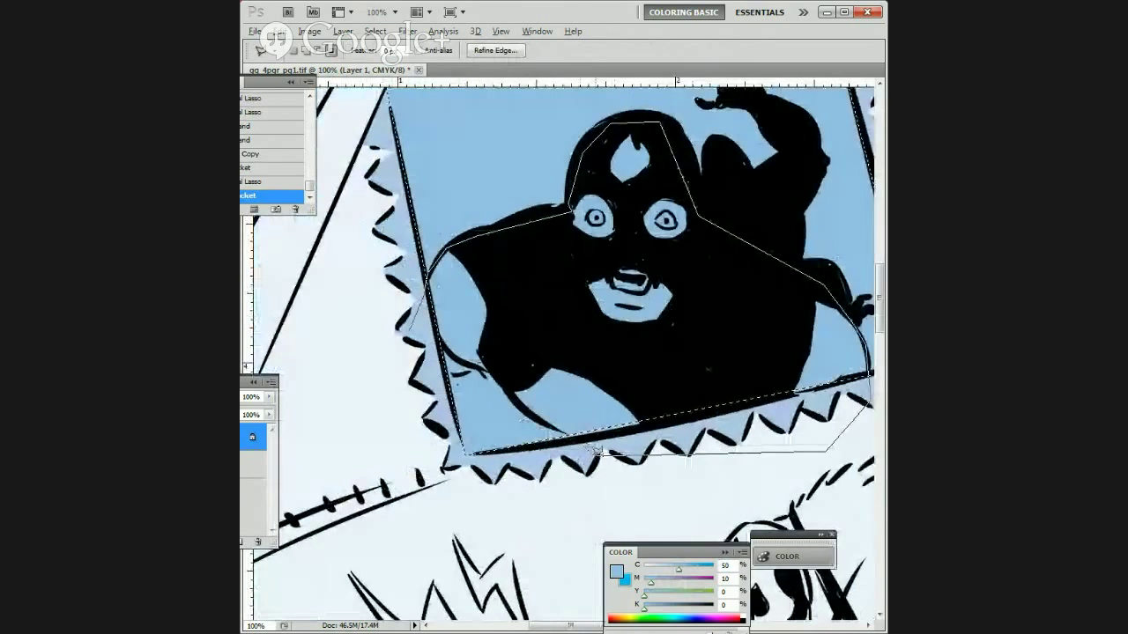
{"action": "left_click", "coordinate": [477, 369]}
{"action": "left_click", "coordinate": [458, 376]}
{"action": "double_click", "coordinate": [410, 380]}
Step: Set the foreground cyan to 60% and fill the selected head and torso of the masked wrestler
{"action": "double_click", "coordinate": [725, 565]}
{"action": "key", "text": "shift+F5"}
{"action": "key", "text": "Return"}
Step: Narrow the selection to the wrestler's mask, cutting around the eyes and mouth, and fill it with 70% cyan and 10% magenta
{"action": "mouse_move", "coordinate": [651, 365]}
{"action": "left_mouse_down"}
{"action": "mouse_move", "coordinate": [608, 383]}
{"action": "mouse_move", "coordinate": [585, 443]}
{"action": "left_mouse_up"}
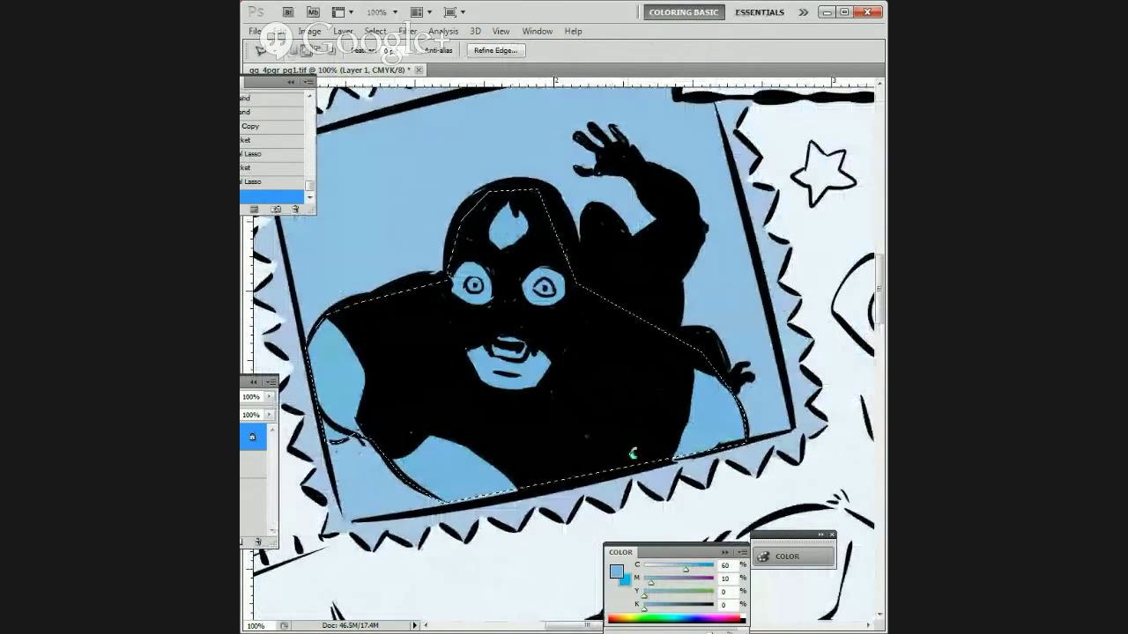
{"action": "left_click_drag", "start_coordinate": [629, 382], "coordinate": [641, 416]}
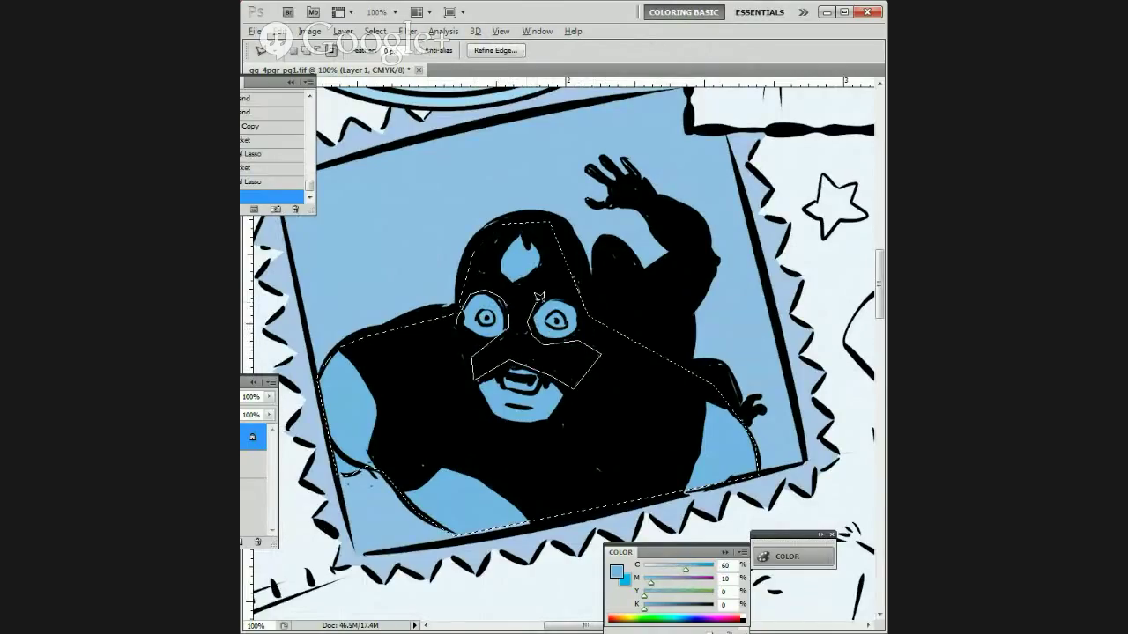
{"action": "left_click", "coordinate": [606, 210]}
{"action": "left_click", "coordinate": [516, 174]}
{"action": "double_click", "coordinate": [429, 243]}
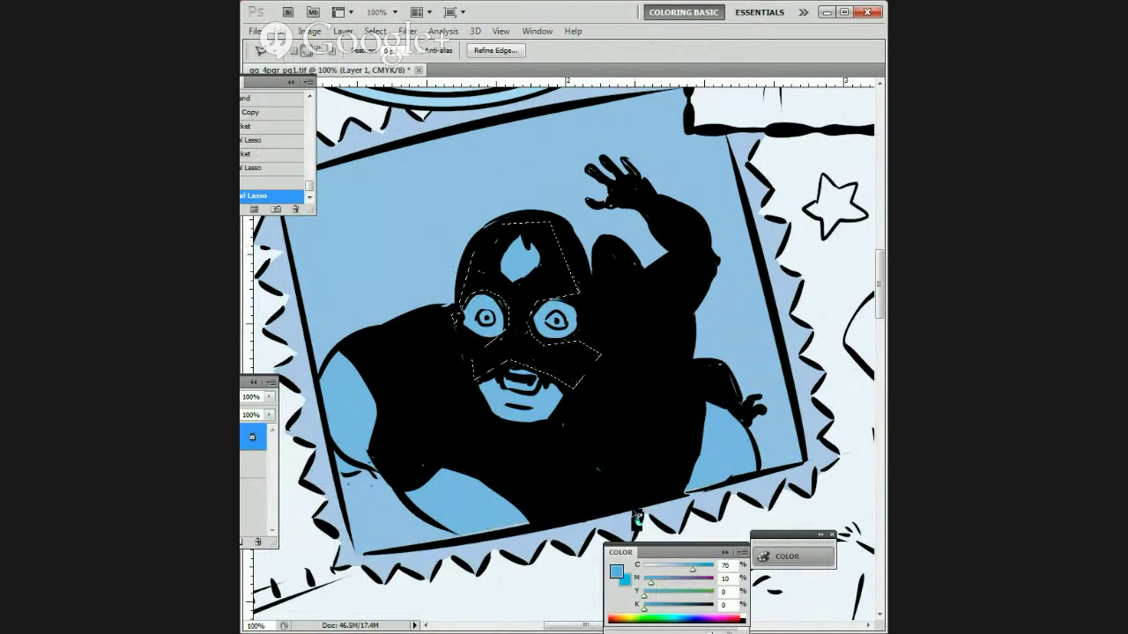
{"action": "key", "text": "shift+F5"}
{"action": "key", "text": "Return"}
Step: Set the foreground to 0% cyan, 0% magenta and 5% yellow, and fill the masked wrestler's lasso-selected mouth and eyes
{"action": "left_click_drag", "start_coordinate": [677, 413], "coordinate": [626, 380]}
{"action": "type", "text": "x0"}
{"action": "key", "text": "Tab"}
{"action": "key", "text": "Tab"}
{"action": "type", "text": "5"}
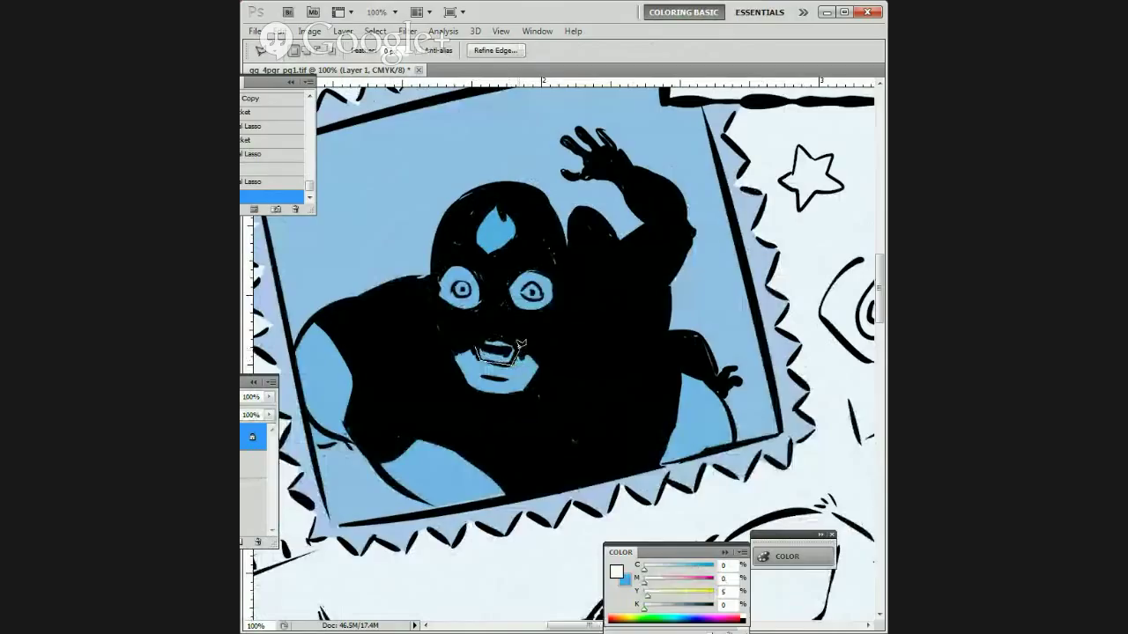
{"action": "left_click", "coordinate": [478, 341]}
{"action": "left_click_drag", "start_coordinate": [531, 293], "coordinate": [498, 319]}
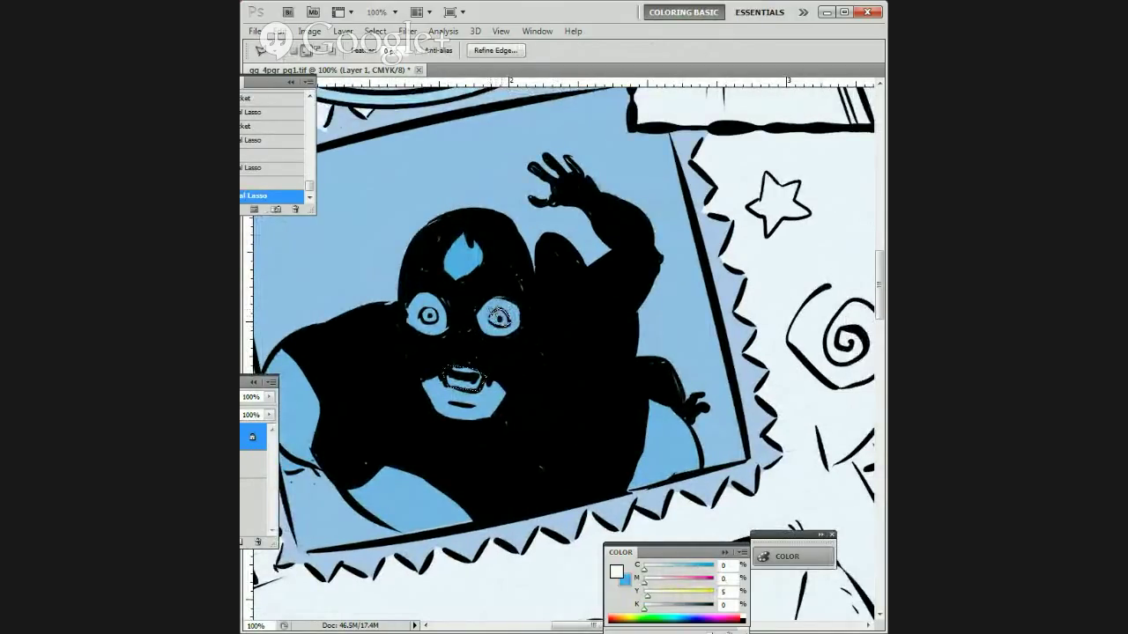
{"action": "left_click", "coordinate": [494, 313]}
{"action": "left_click_drag", "start_coordinate": [462, 298], "coordinate": [511, 298]}
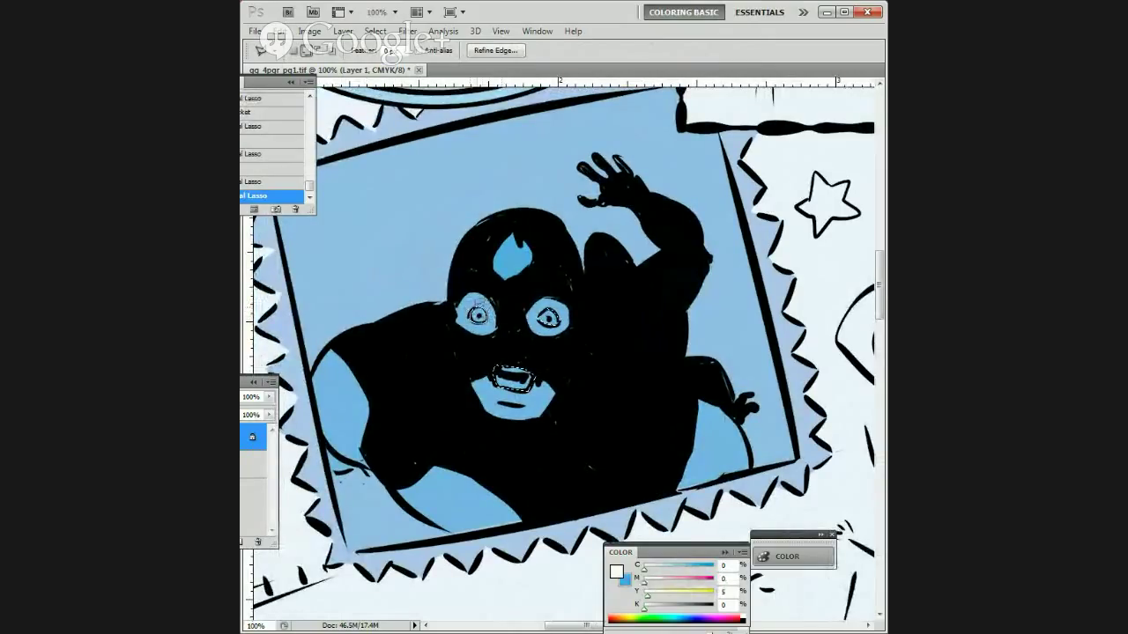
{"action": "key", "text": "shift+BackSpace"}
{"action": "key", "text": "Return"}
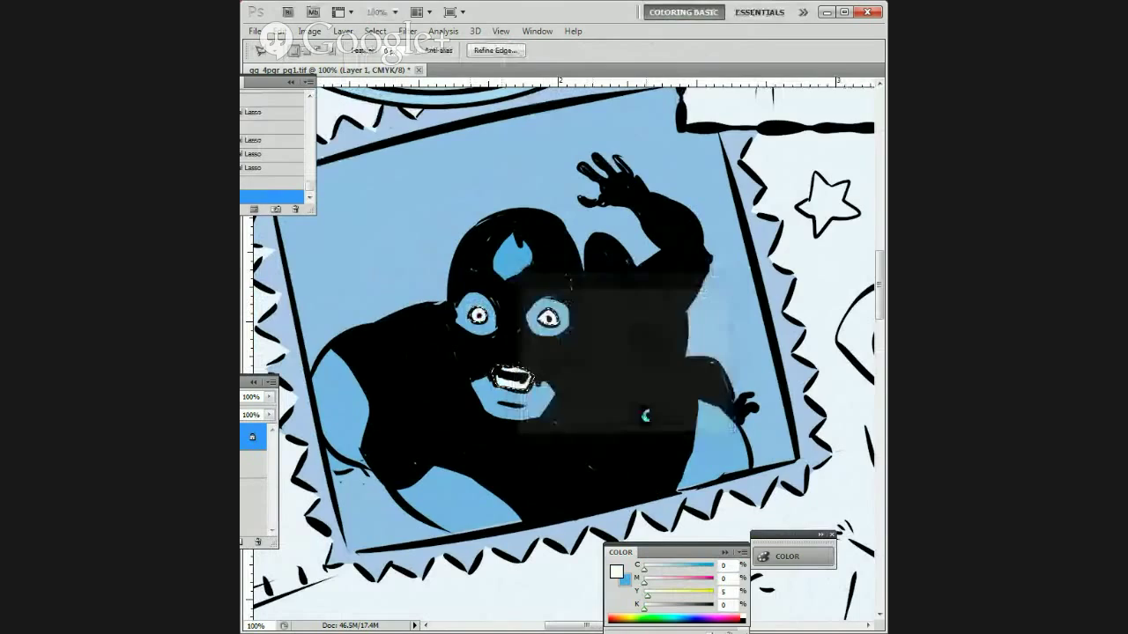
Step: Make Layer 0 the active layer for colouring the gorilla wrestler's panel below
{"action": "key", "text": "ctrl+minus"}
{"action": "key", "text": "ctrl+minus"}
{"action": "left_click_drag", "start_coordinate": [650, 435], "coordinate": [681, 398]}
{"action": "left_click_drag", "start_coordinate": [637, 443], "coordinate": [603, 380]}
{"action": "left_click_drag", "start_coordinate": [669, 360], "coordinate": [687, 381]}
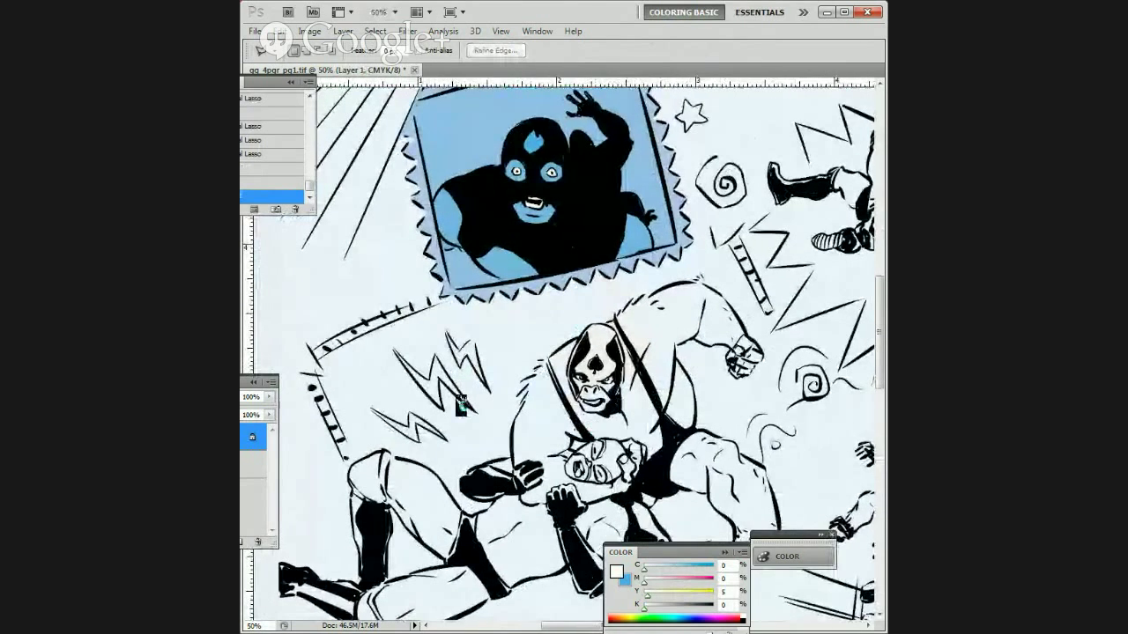
{"action": "left_click", "coordinate": [253, 464]}
Step: Outline the whole gorilla wrestler panel with the Polygonal Lasso, following the outer edge of its striped border
{"action": "left_click_drag", "start_coordinate": [494, 287], "coordinate": [523, 311]}
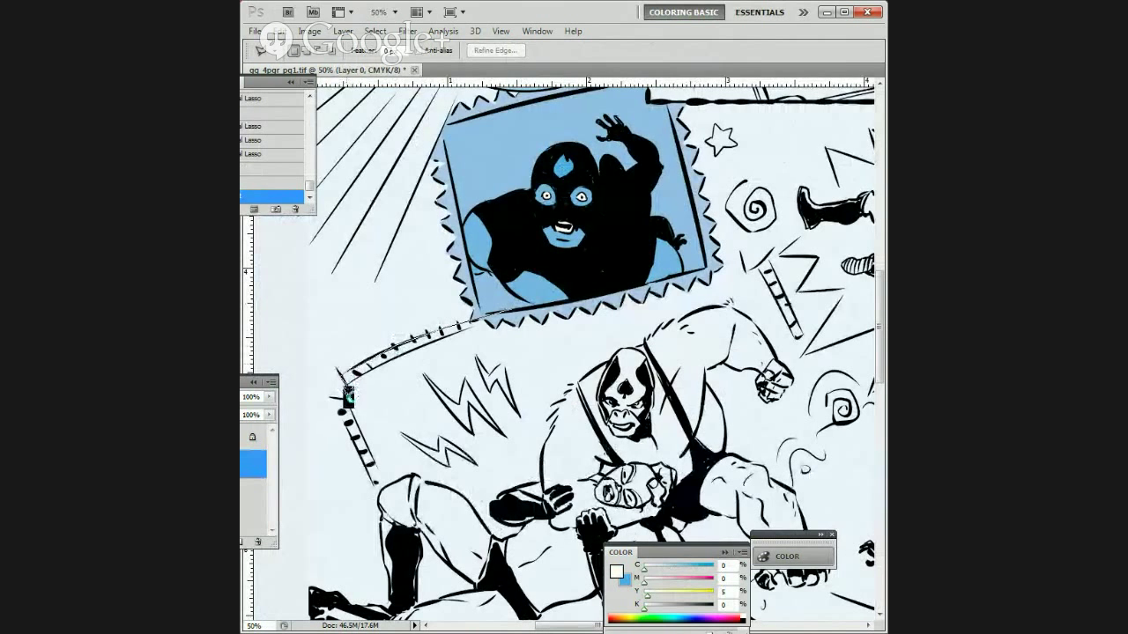
{"action": "scroll", "coordinate": [367, 458], "scroll_direction": "down", "scroll_amount": 3}
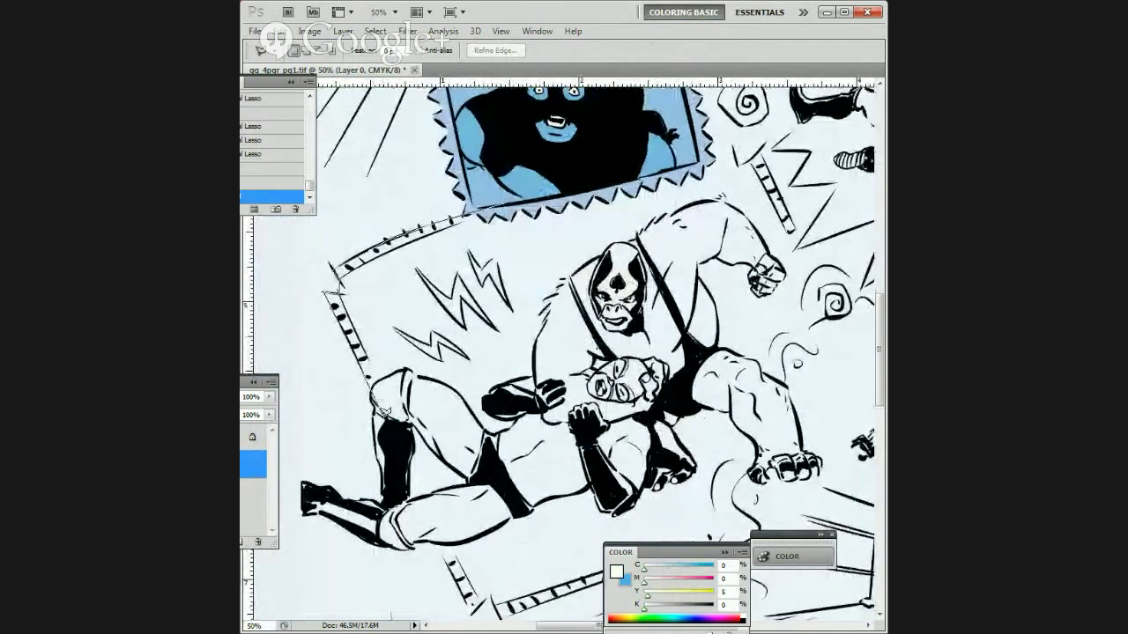
{"action": "scroll", "coordinate": [385, 411], "scroll_direction": "down", "scroll_amount": 5}
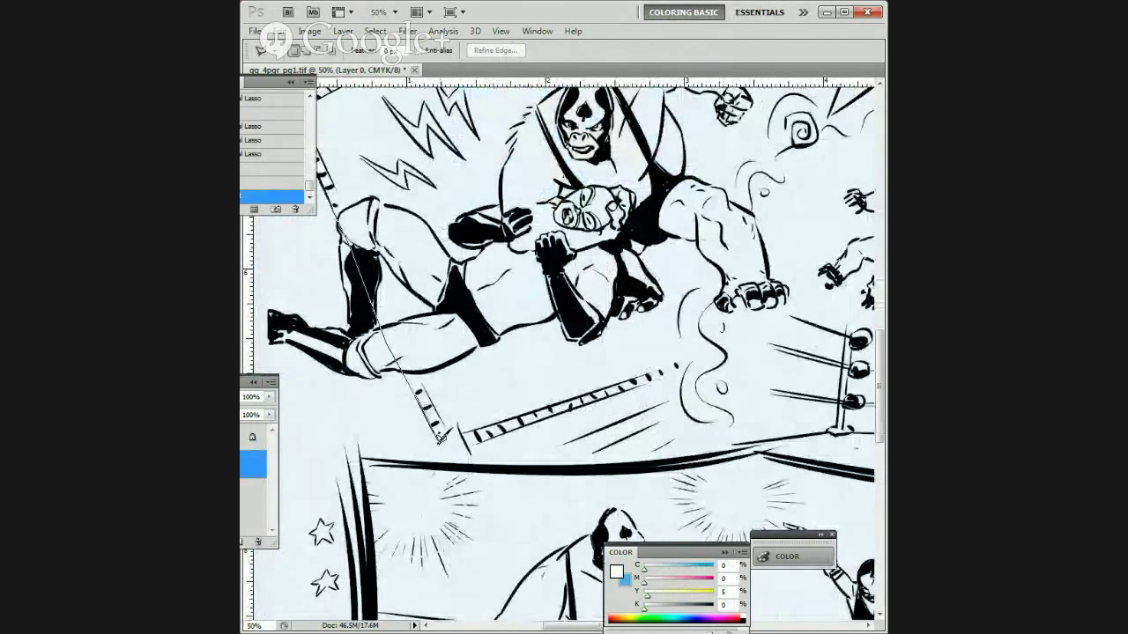
{"action": "left_click", "coordinate": [449, 428]}
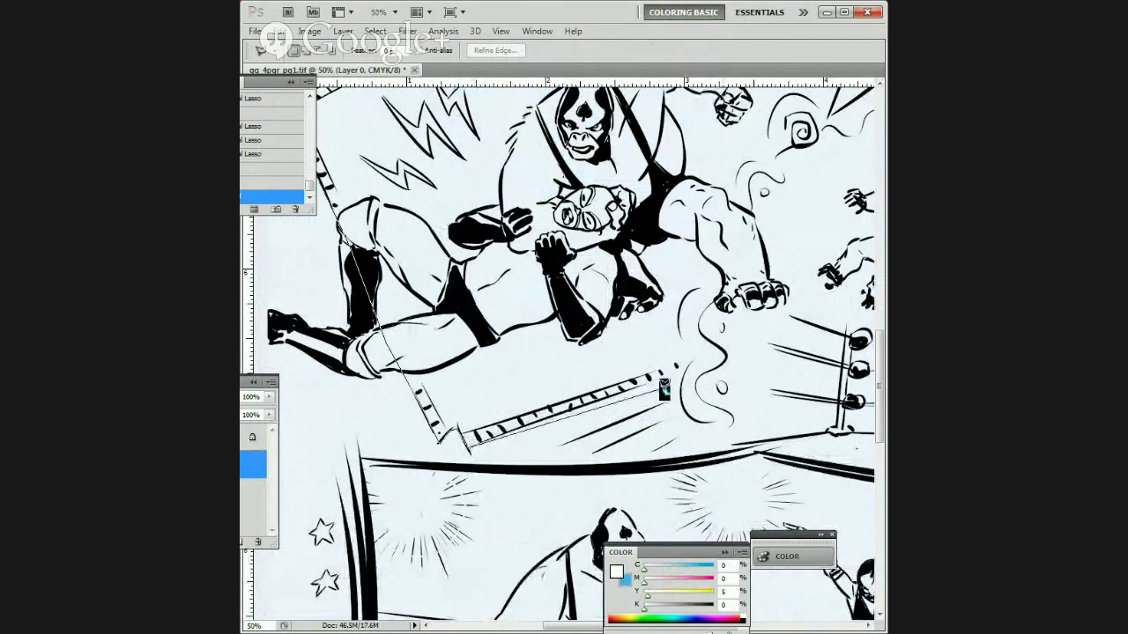
{"action": "left_click_drag", "start_coordinate": [730, 348], "coordinate": [576, 450]}
{"action": "left_click", "coordinate": [576, 451]}
{"action": "left_click_drag", "start_coordinate": [637, 320], "coordinate": [642, 476]}
{"action": "left_click", "coordinate": [641, 476]}
{"action": "left_click_drag", "start_coordinate": [614, 338], "coordinate": [601, 411]}
{"action": "left_click", "coordinate": [602, 411]}
{"action": "left_click", "coordinate": [586, 371]}
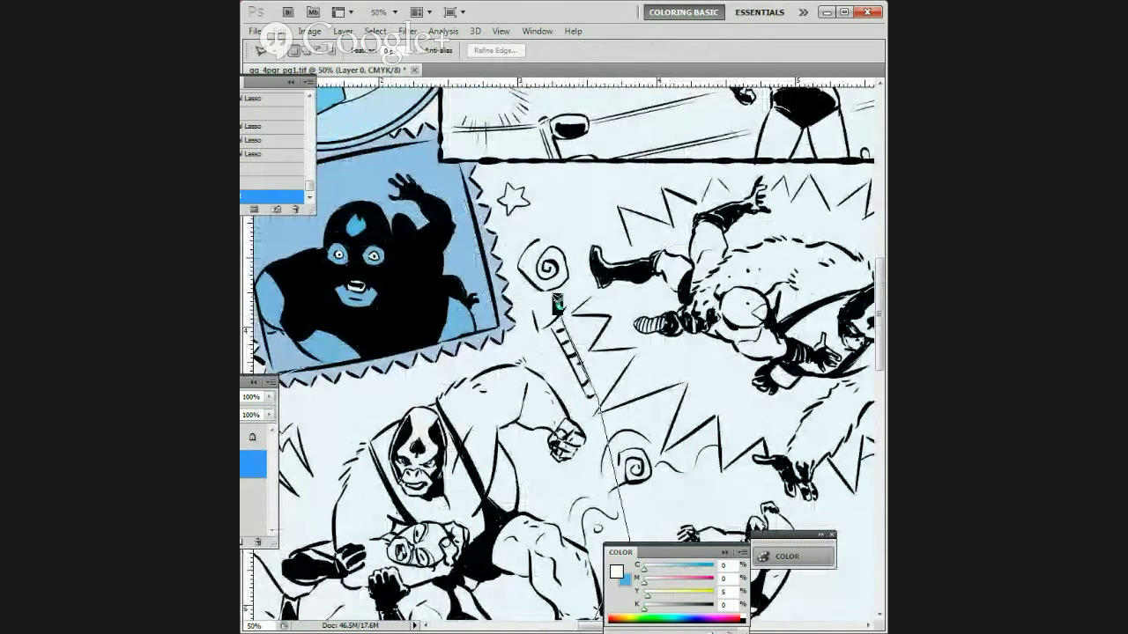
{"action": "left_click", "coordinate": [533, 308]}
{"action": "left_click", "coordinate": [381, 342]}
{"action": "left_click_drag", "start_coordinate": [382, 342], "coordinate": [523, 297]}
{"action": "left_click", "coordinate": [407, 333]}
{"action": "left_click_drag", "start_coordinate": [568, 616], "coordinate": [644, 479]}
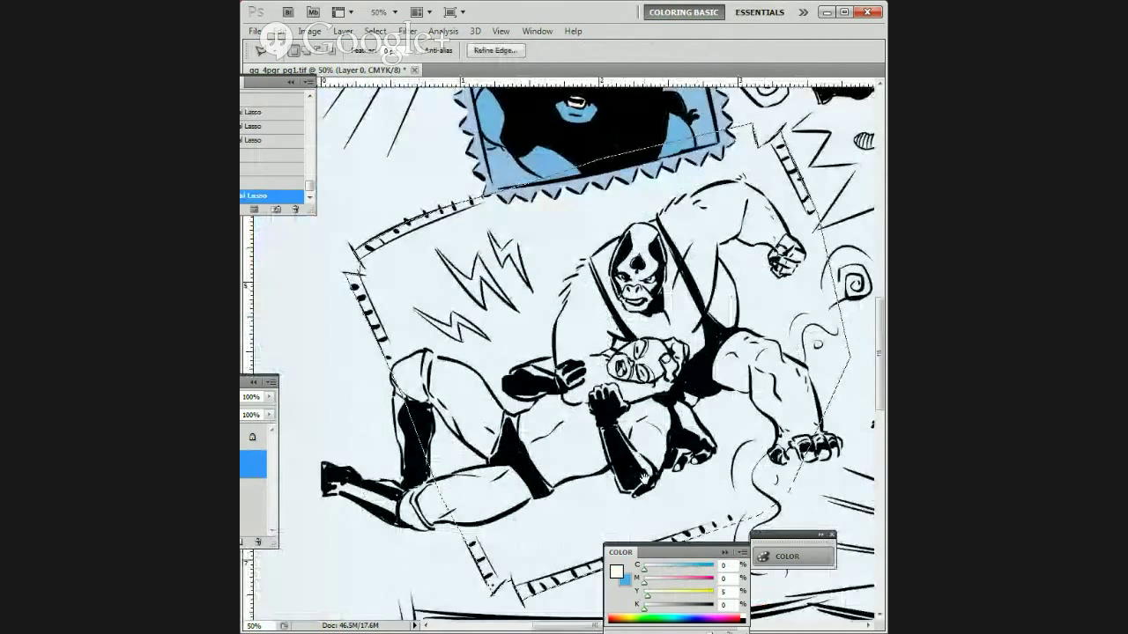
Step: Set the foreground cyan to 80% with 10% magenta and fill the selected gorilla wrestler panel
{"action": "key", "text": "x"}
{"action": "key", "text": "x"}
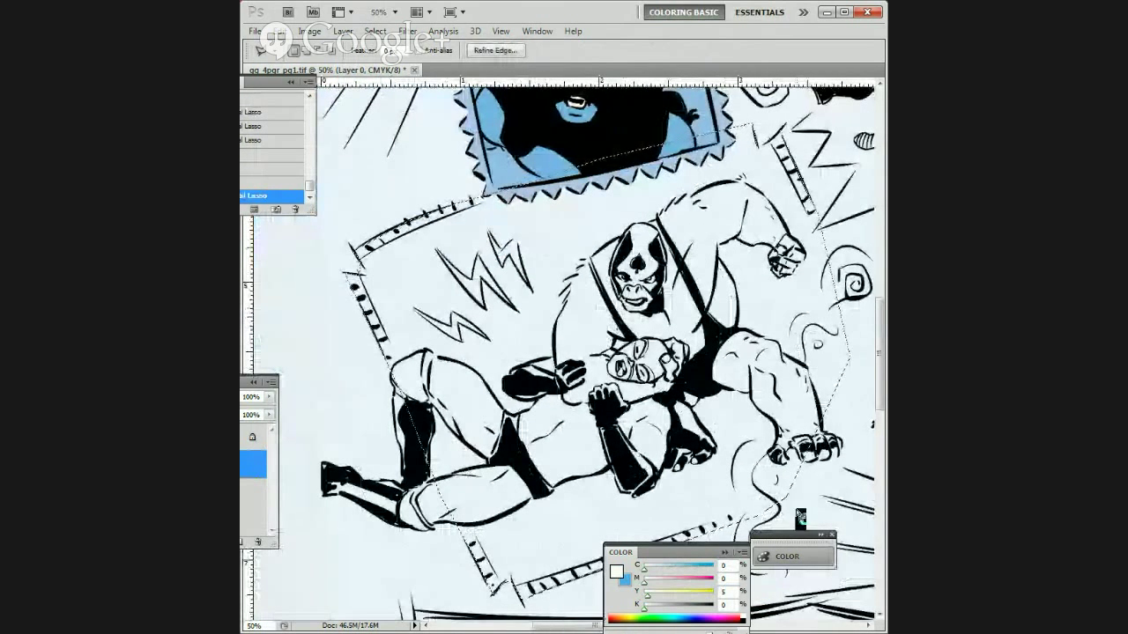
{"action": "key", "text": "Escape"}
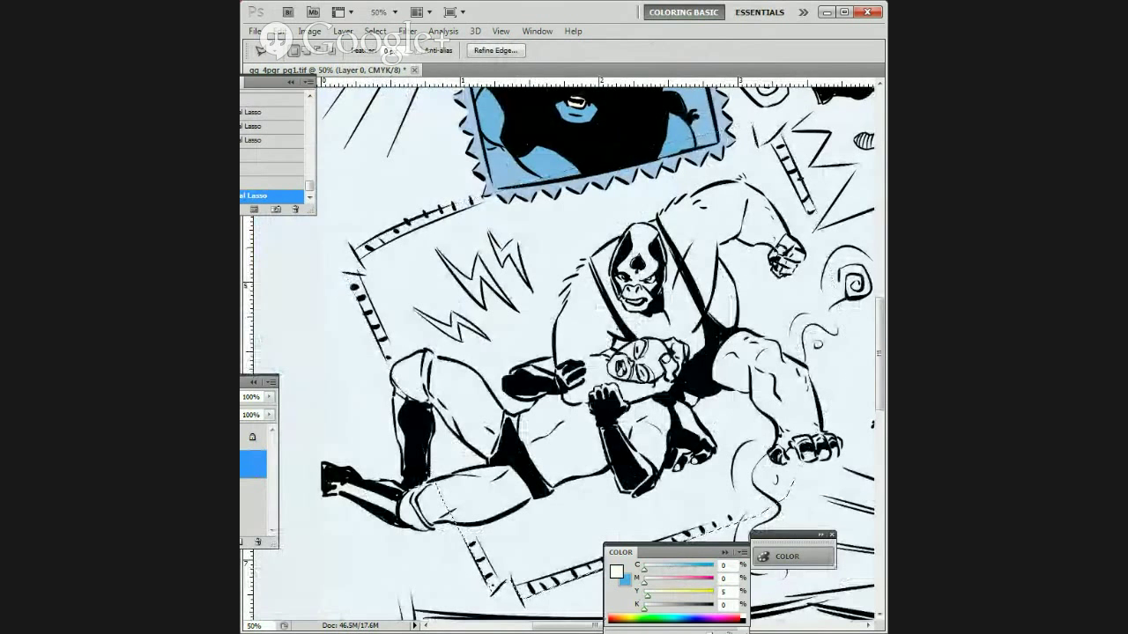
{"action": "key", "text": "x"}
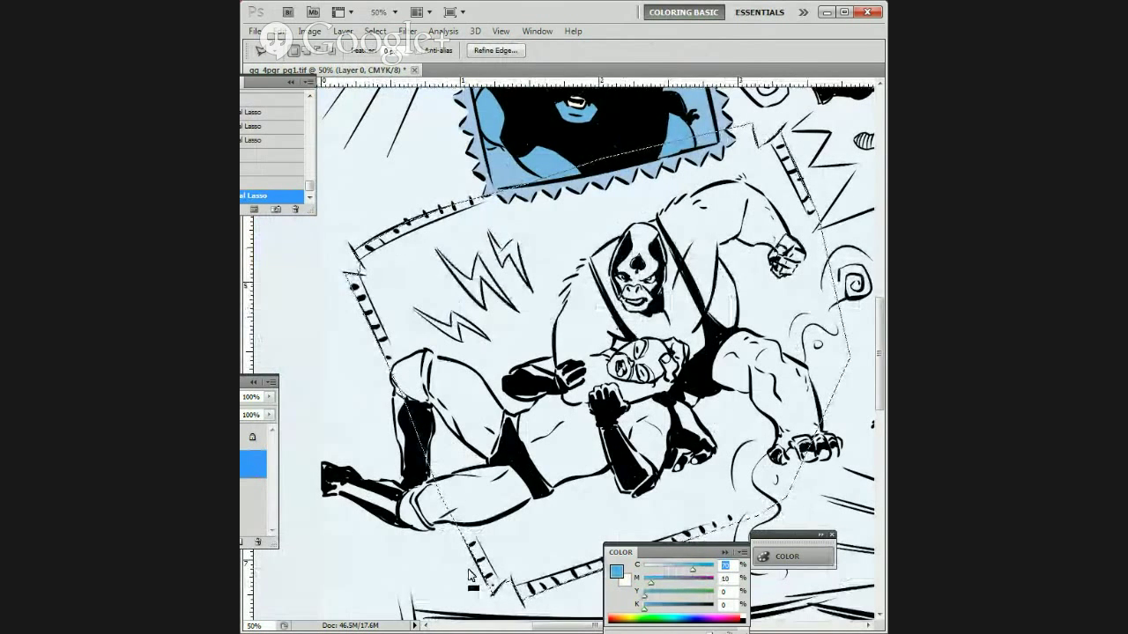
{"action": "type", "text": "80g"}
{"action": "left_click", "coordinate": [627, 425]}
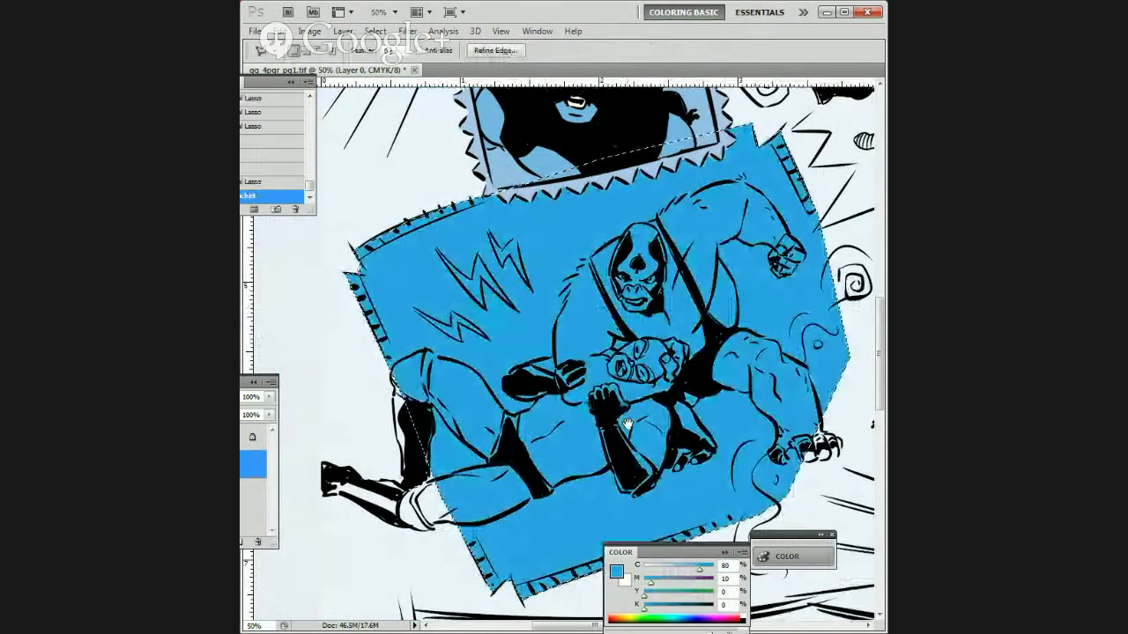
Step: Intersect the selection with a Polygonal Lasso outline inside the striped border, keeping only the panel's inner area
{"action": "left_click_drag", "start_coordinate": [627, 426], "coordinate": [588, 522]}
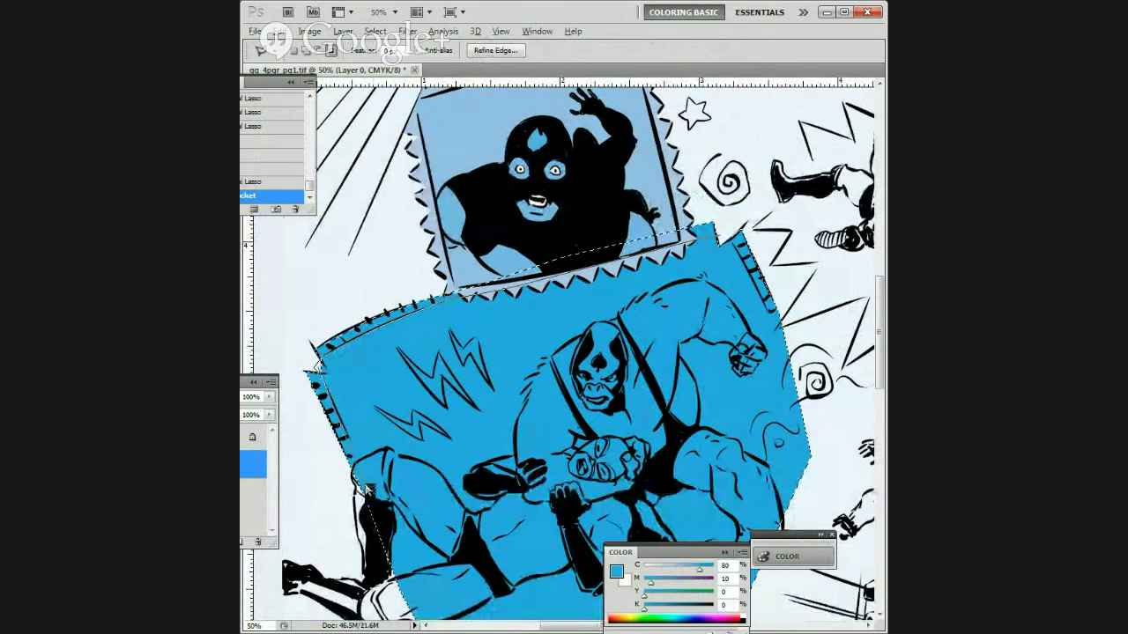
{"action": "left_click_drag", "start_coordinate": [381, 498], "coordinate": [331, 330]}
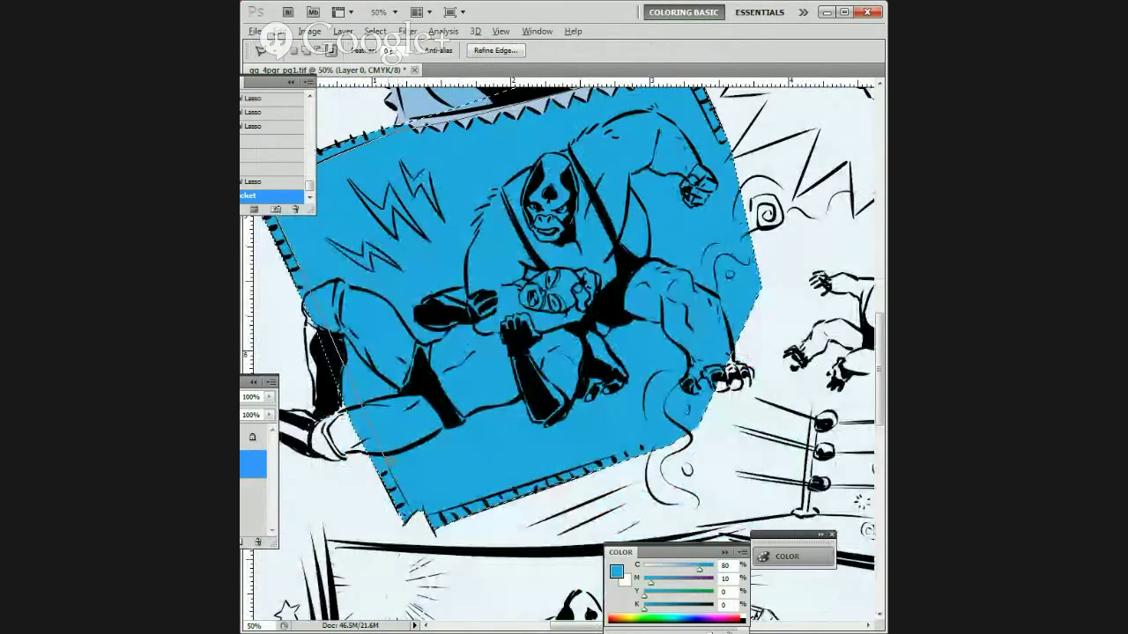
{"action": "left_click", "coordinate": [432, 513]}
{"action": "left_click", "coordinate": [736, 410]}
{"action": "mouse_move", "coordinate": [774, 292]}
{"action": "left_mouse_down"}
{"action": "mouse_move", "coordinate": [659, 350]}
{"action": "mouse_move", "coordinate": [672, 506]}
{"action": "left_mouse_up"}
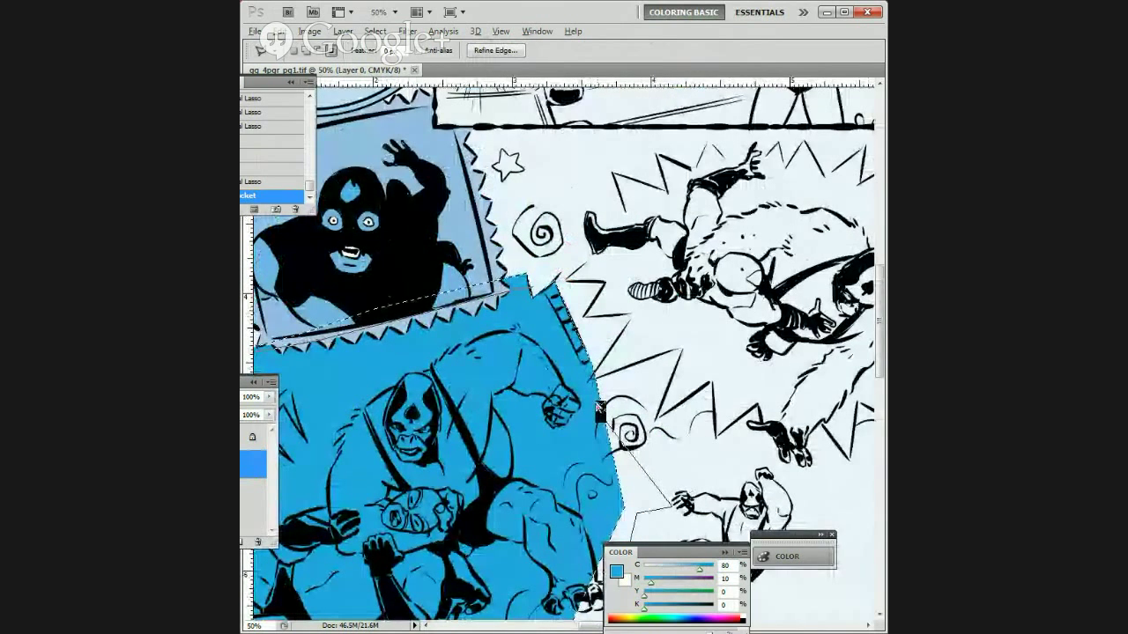
{"action": "double_click", "coordinate": [540, 283]}
{"action": "left_click_drag", "start_coordinate": [519, 531], "coordinate": [614, 399]}
Step: Set the foreground to 0% cyan and 20% magenta and fill the panel's selected inner area
{"action": "double_click", "coordinate": [725, 566]}
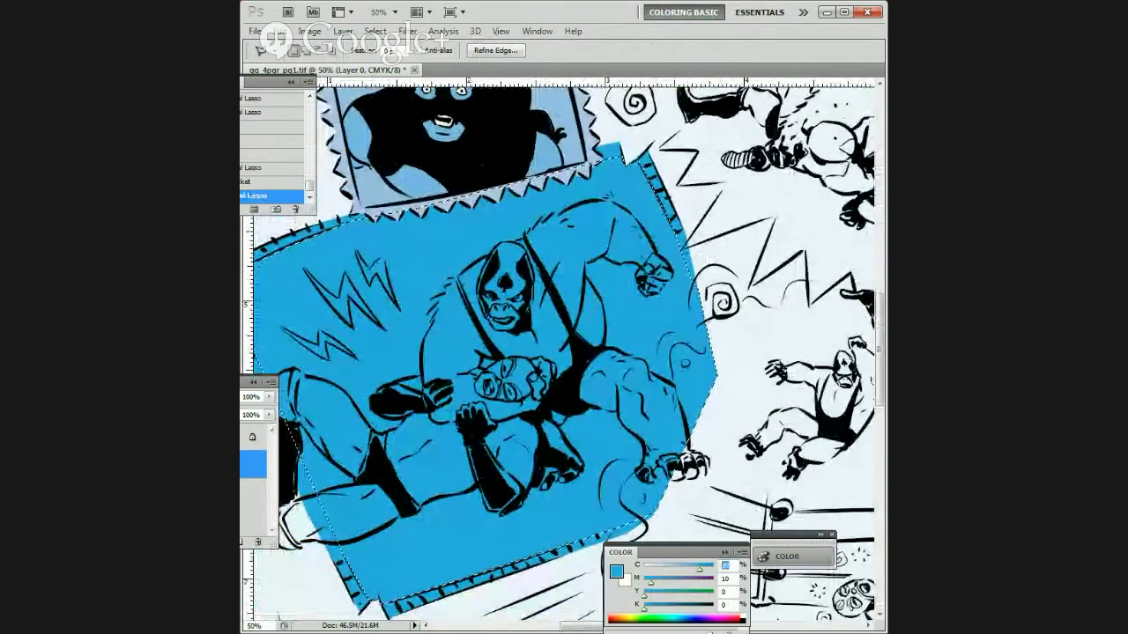
{"action": "type", "text": "0"}
{"action": "key", "text": "Tab"}
{"action": "type", "text": "20"}
{"action": "key", "text": "Return"}
{"action": "key", "text": "shift+BackSpace"}
{"action": "key", "text": "Return"}
Step: Sample the 60% cyan, 10% magenta blue from the masked wrestler in the upper panel and deselect the inner area
{"action": "left_click_drag", "start_coordinate": [589, 329], "coordinate": [655, 368]}
{"action": "key", "text": "x"}
{"action": "key", "text": "i"}
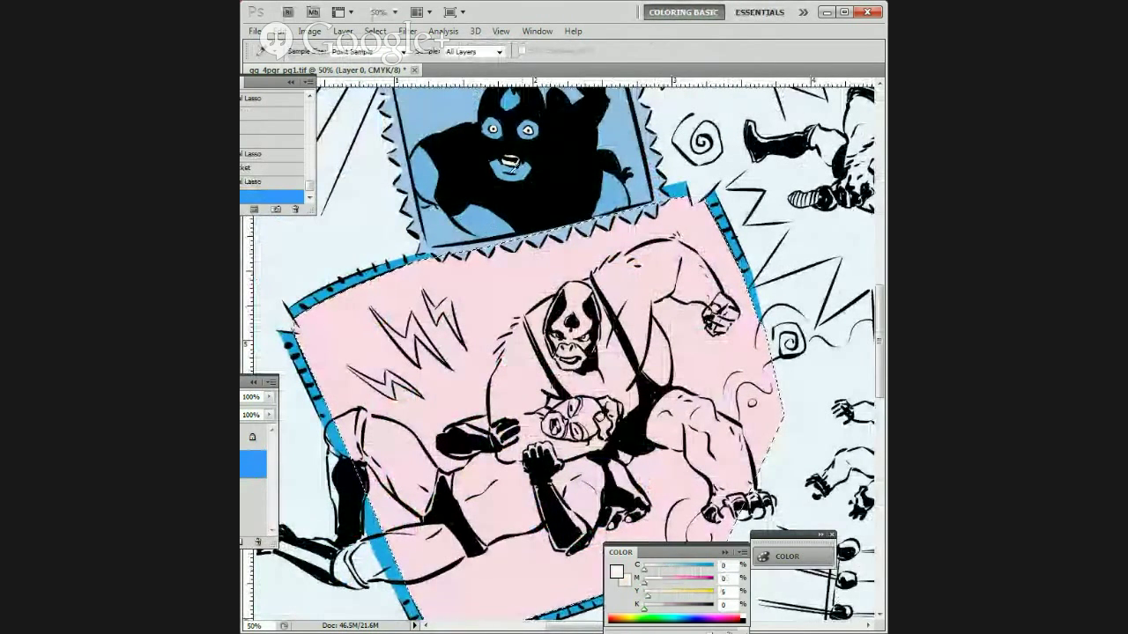
{"action": "left_click", "coordinate": [521, 171]}
{"action": "key", "text": "l"}
{"action": "left_click_drag", "start_coordinate": [617, 400], "coordinate": [631, 342]}
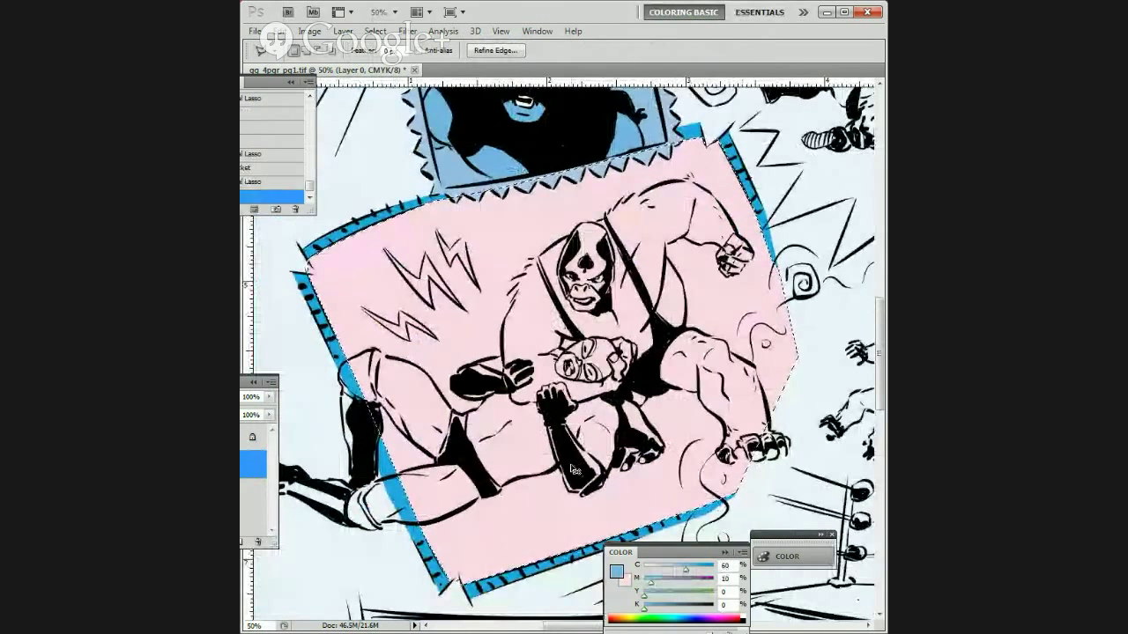
{"action": "key", "text": "ctrl+d"}
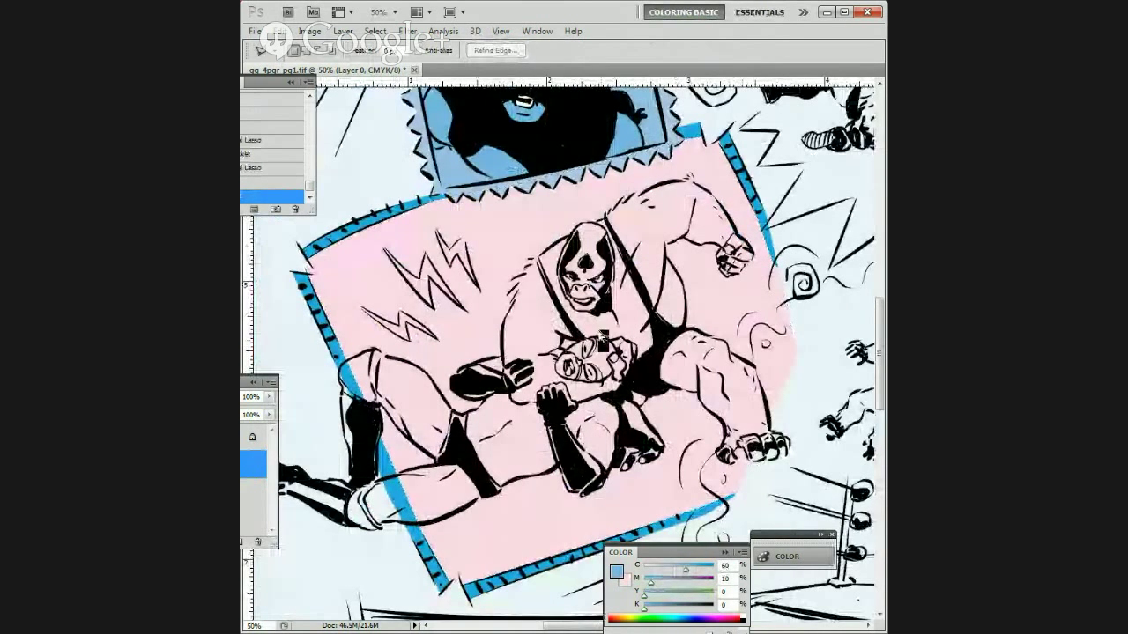
Step: Outline the lying wrestler's head, arms and torso with the Polygonal Lasso, fill them with the sampled blue, and deselect
{"action": "mouse_move", "coordinate": [562, 344]}
{"action": "left_mouse_down"}
{"action": "mouse_move", "coordinate": [533, 339]}
{"action": "mouse_move", "coordinate": [488, 354]}
{"action": "left_mouse_up"}
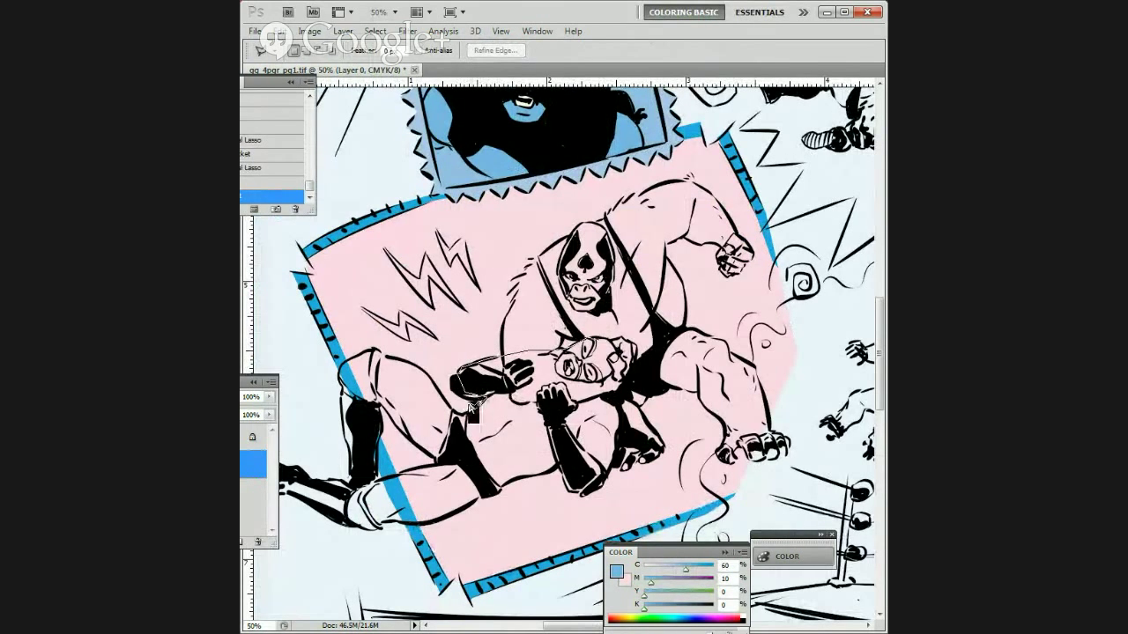
{"action": "left_click_drag", "start_coordinate": [443, 499], "coordinate": [483, 499]}
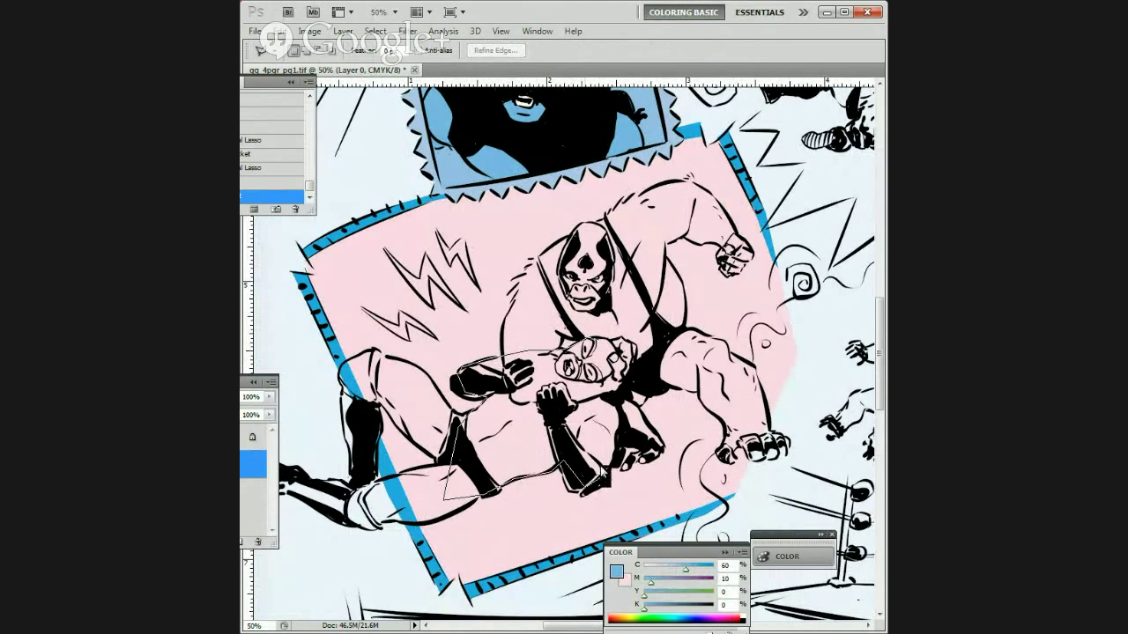
{"action": "left_click", "coordinate": [602, 339]}
{"action": "key", "text": "shift+F5"}
{"action": "key", "text": "Return"}
{"action": "mouse_move", "coordinate": [476, 500]}
{"action": "left_mouse_down"}
{"action": "mouse_move", "coordinate": [639, 467]}
{"action": "mouse_move", "coordinate": [633, 478]}
{"action": "left_mouse_up"}
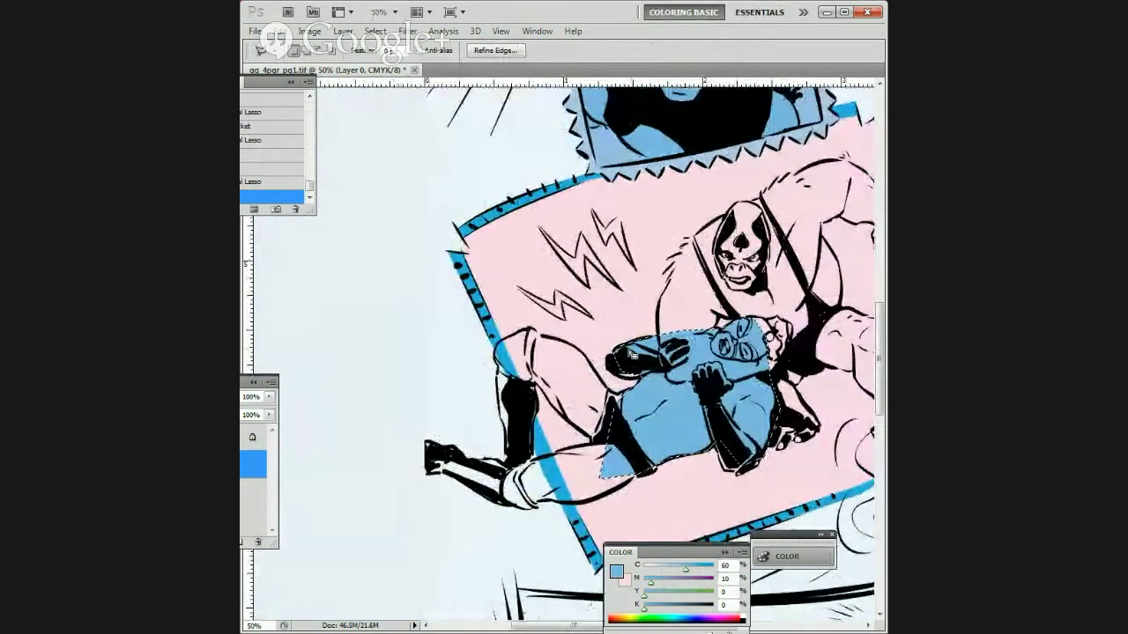
{"action": "left_click", "coordinate": [610, 392]}
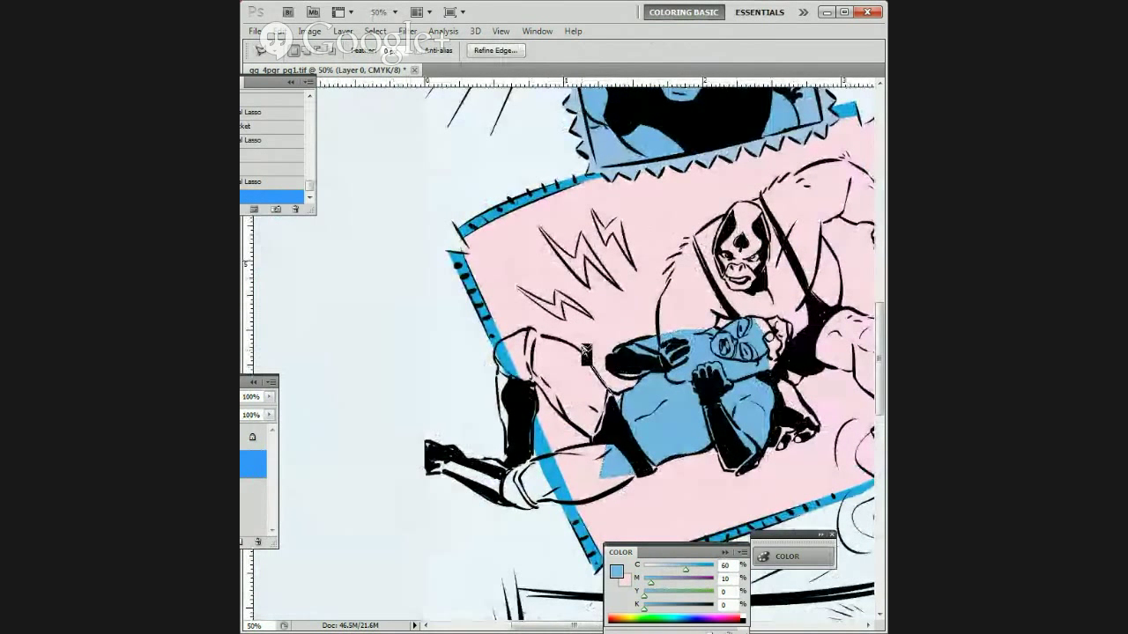
Step: Outline both of the lying wrestler's thighs up to the knee pads and fill them with the same blue
{"action": "mouse_move", "coordinate": [581, 346]}
{"action": "left_mouse_down"}
{"action": "mouse_move", "coordinate": [531, 328]}
{"action": "mouse_move", "coordinate": [516, 337]}
{"action": "mouse_move", "coordinate": [546, 394]}
{"action": "mouse_move", "coordinate": [537, 380]}
{"action": "left_mouse_up"}
{"action": "mouse_move", "coordinate": [564, 432]}
{"action": "left_mouse_down"}
{"action": "mouse_move", "coordinate": [555, 404]}
{"action": "mouse_move", "coordinate": [594, 441]}
{"action": "left_mouse_up"}
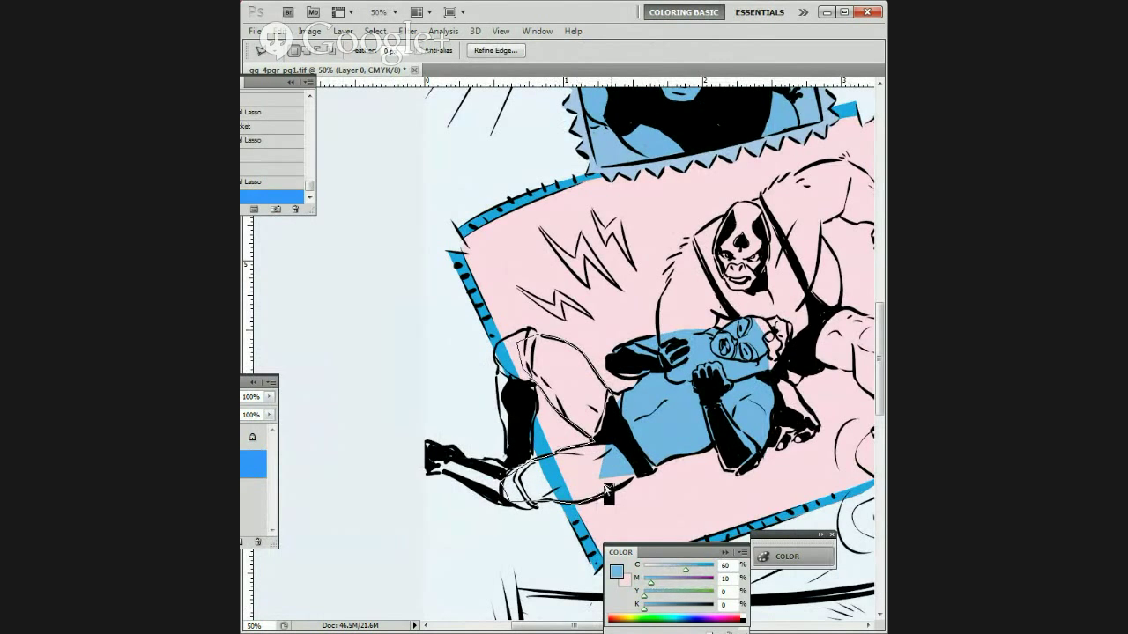
{"action": "double_click", "coordinate": [673, 421]}
{"action": "left_click_drag", "start_coordinate": [673, 423], "coordinate": [648, 476]}
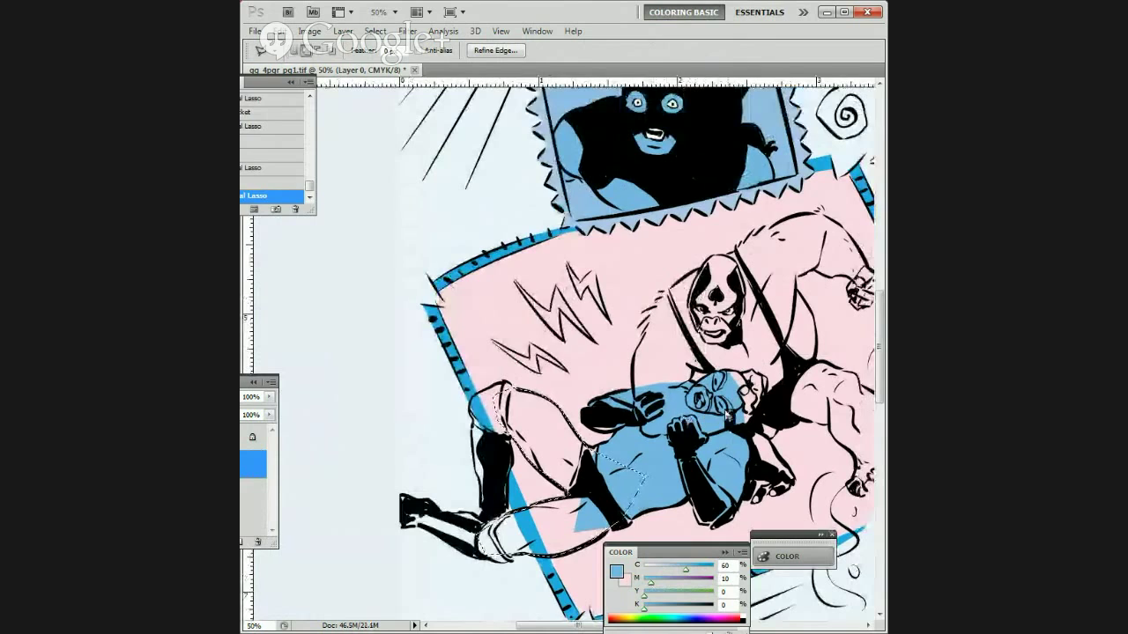
{"action": "key", "text": "shift+F5"}
{"action": "key", "text": "Return"}
Step: Set the foreground to 10% cyan and 20% magenta, then outline the lying wrestler's trunks and fill them
{"action": "mouse_move", "coordinate": [726, 483]}
{"action": "left_mouse_down"}
{"action": "mouse_move", "coordinate": [669, 377]}
{"action": "mouse_move", "coordinate": [613, 382]}
{"action": "mouse_move", "coordinate": [558, 411]}
{"action": "left_mouse_up"}
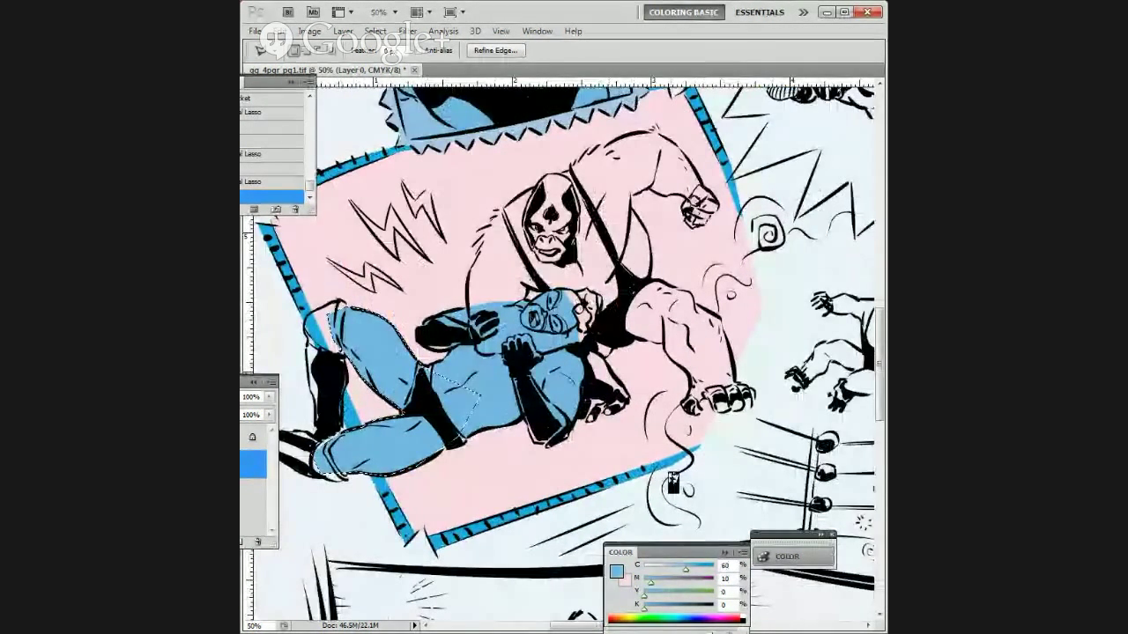
{"action": "left_click_drag", "start_coordinate": [648, 442], "coordinate": [674, 380]}
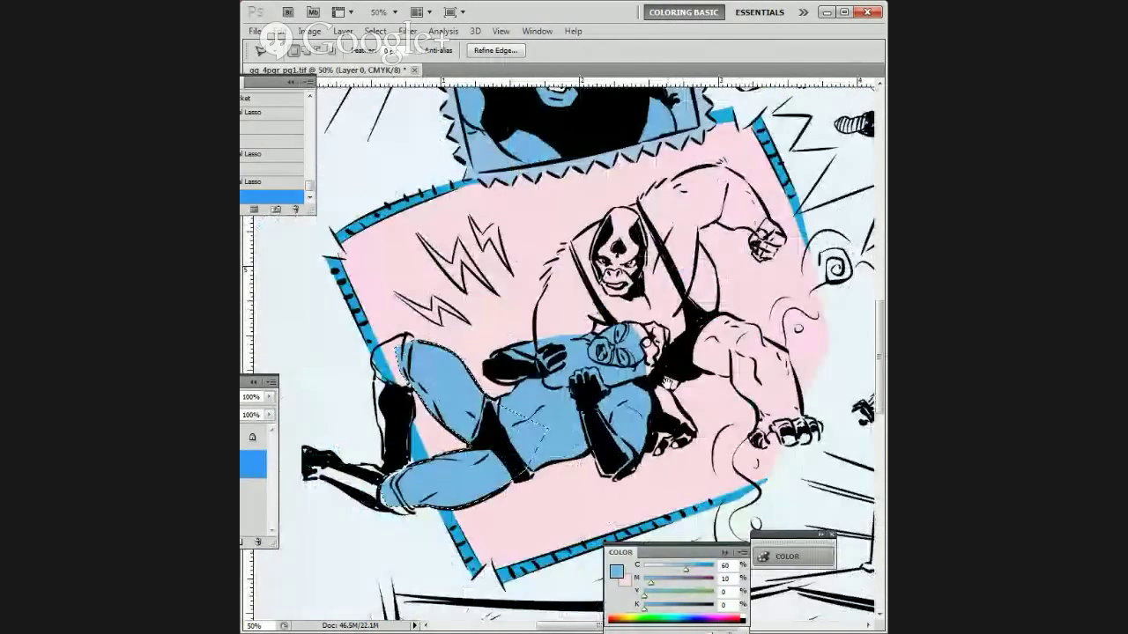
{"action": "key", "text": "x"}
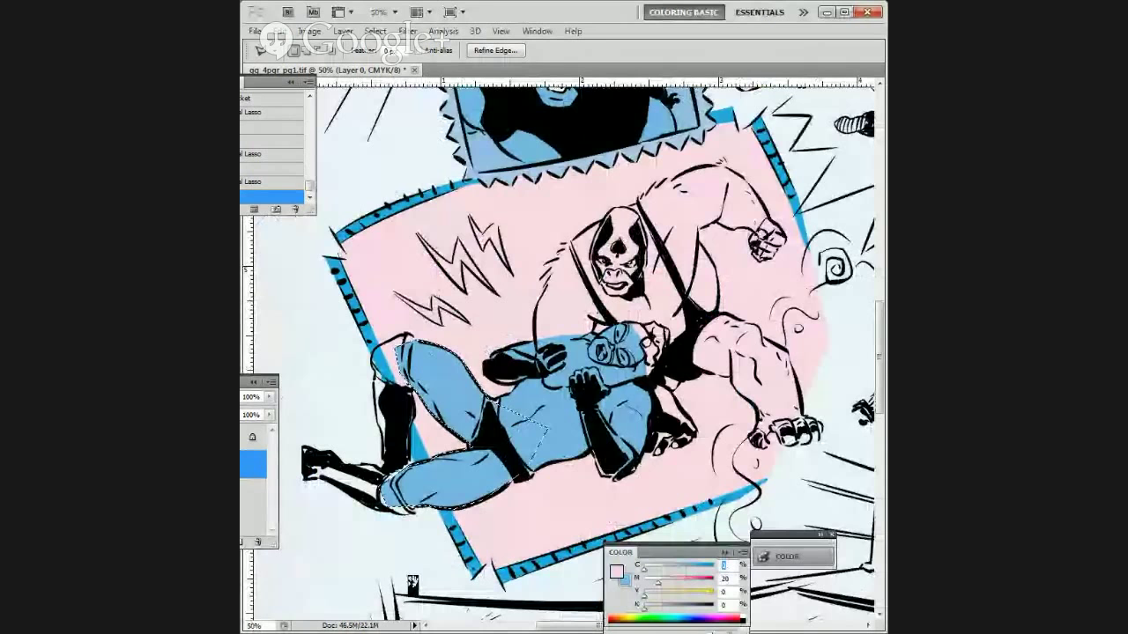
{"action": "left_click_drag", "start_coordinate": [666, 452], "coordinate": [596, 421]}
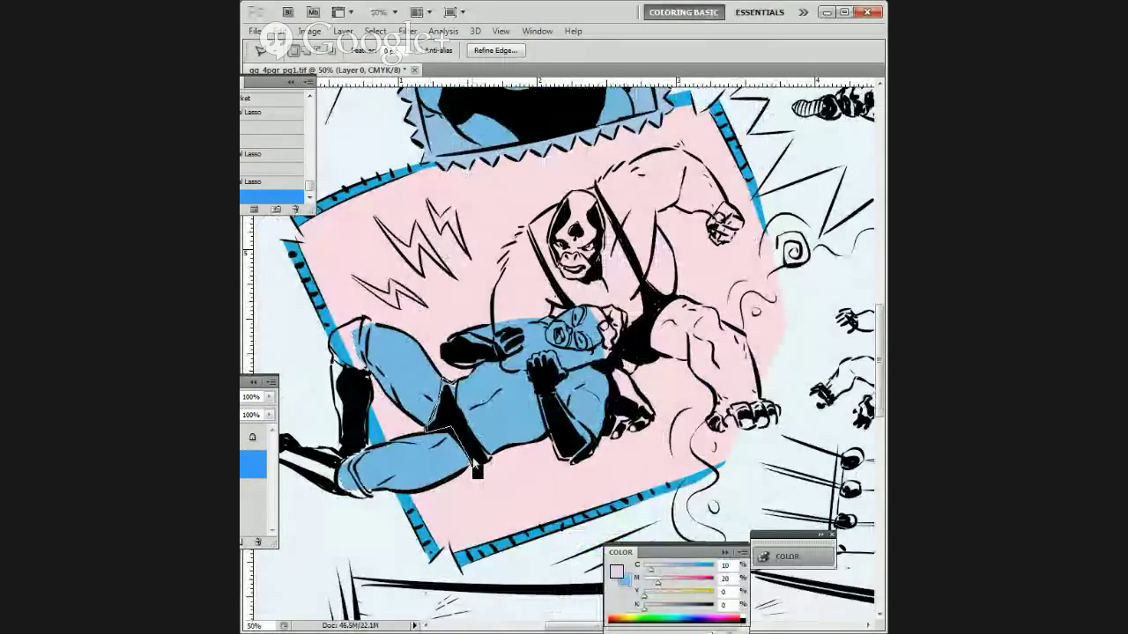
{"action": "left_click", "coordinate": [457, 380]}
{"action": "left_click_drag", "start_coordinate": [488, 390], "coordinate": [476, 395]}
{"action": "key", "text": "shift+F5"}
{"action": "key", "text": "Return"}
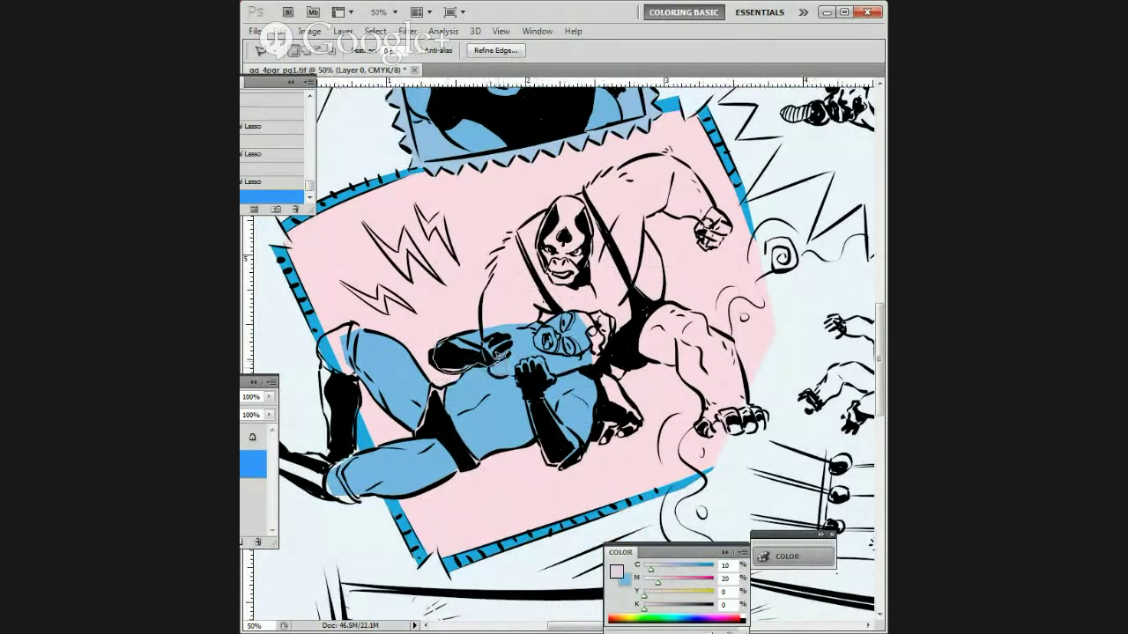
Step: Outline both of the lying wrestler's gloves with the Polygonal Lasso, fill them with 10% cyan and 20% magenta, and deselect
{"action": "left_click", "coordinate": [455, 338]}
{"action": "left_click_drag", "start_coordinate": [540, 403], "coordinate": [462, 381]}
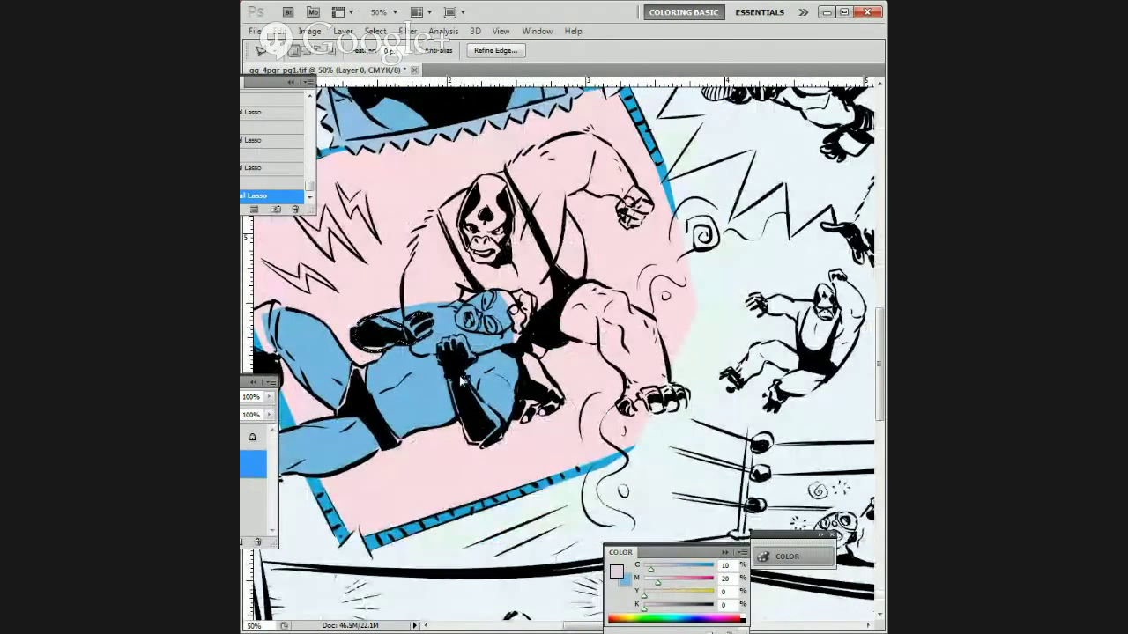
{"action": "scroll", "coordinate": [460, 379], "scroll_direction": "up", "scroll_amount": 3}
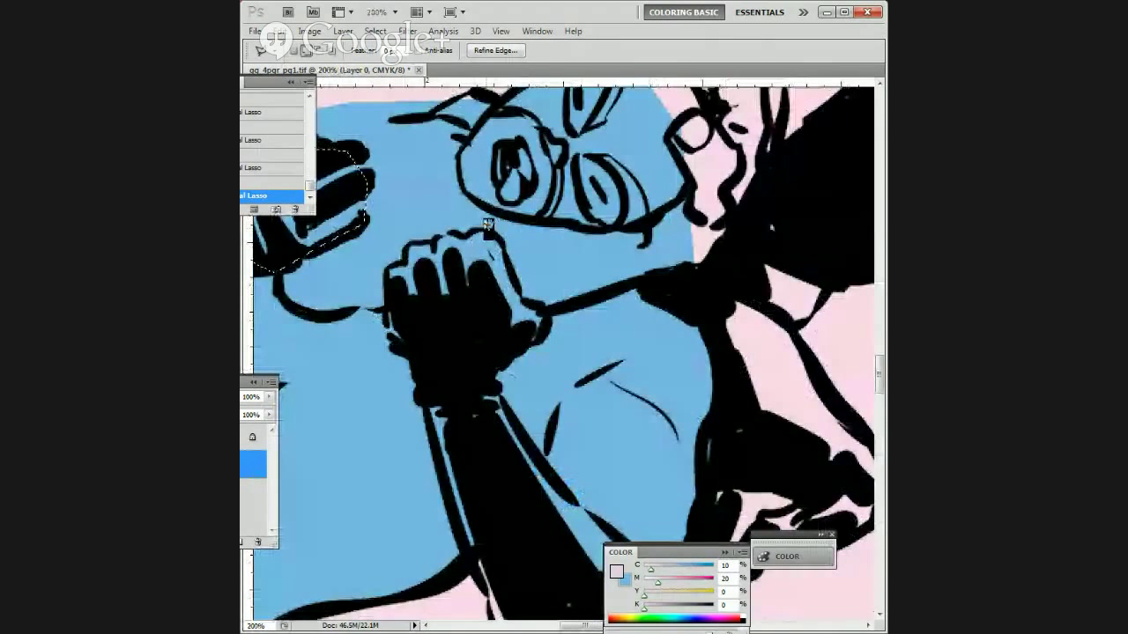
{"action": "mouse_move", "coordinate": [482, 229]}
{"action": "left_mouse_down"}
{"action": "mouse_move", "coordinate": [407, 237]}
{"action": "mouse_move", "coordinate": [388, 261]}
{"action": "mouse_move", "coordinate": [388, 324]}
{"action": "mouse_move", "coordinate": [412, 368]}
{"action": "mouse_move", "coordinate": [400, 253]}
{"action": "mouse_move", "coordinate": [414, 289]}
{"action": "left_mouse_up"}
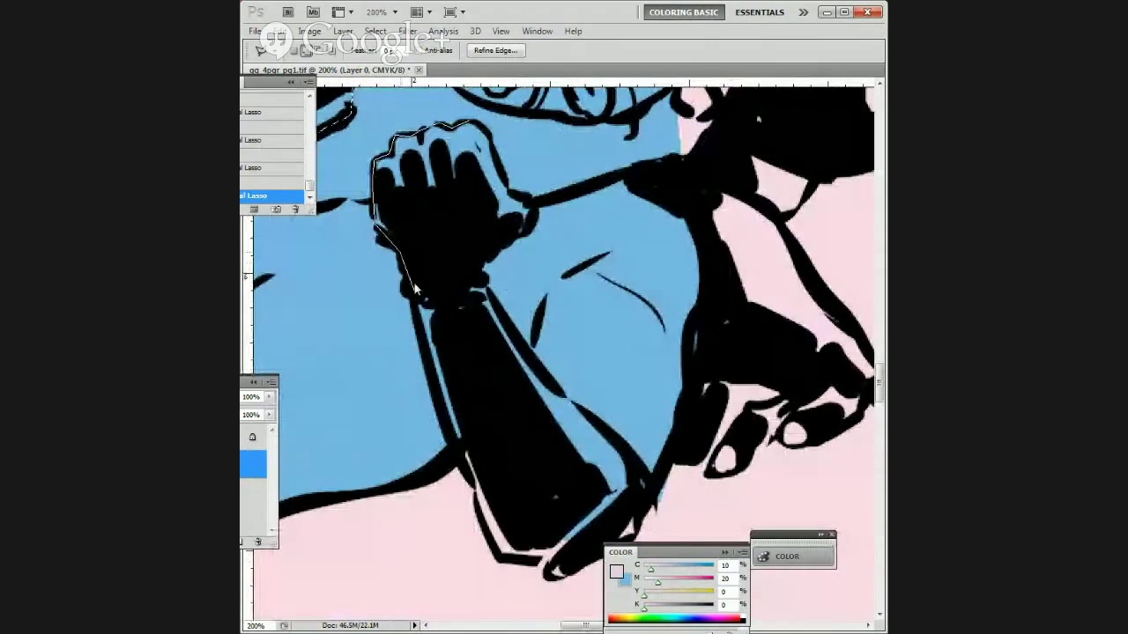
{"action": "left_click_drag", "start_coordinate": [449, 434], "coordinate": [409, 262]}
{"action": "left_click", "coordinate": [415, 282]}
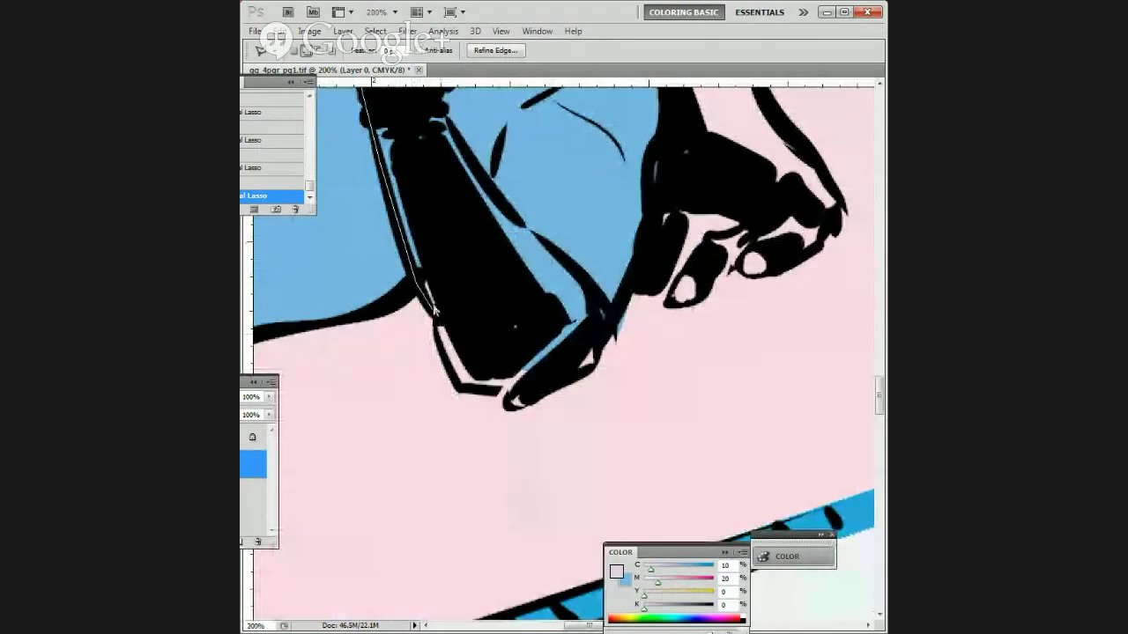
{"action": "left_click_drag", "start_coordinate": [526, 400], "coordinate": [542, 403]}
{"action": "left_click", "coordinate": [442, 303]}
{"action": "left_click_drag", "start_coordinate": [409, 241], "coordinate": [488, 390]}
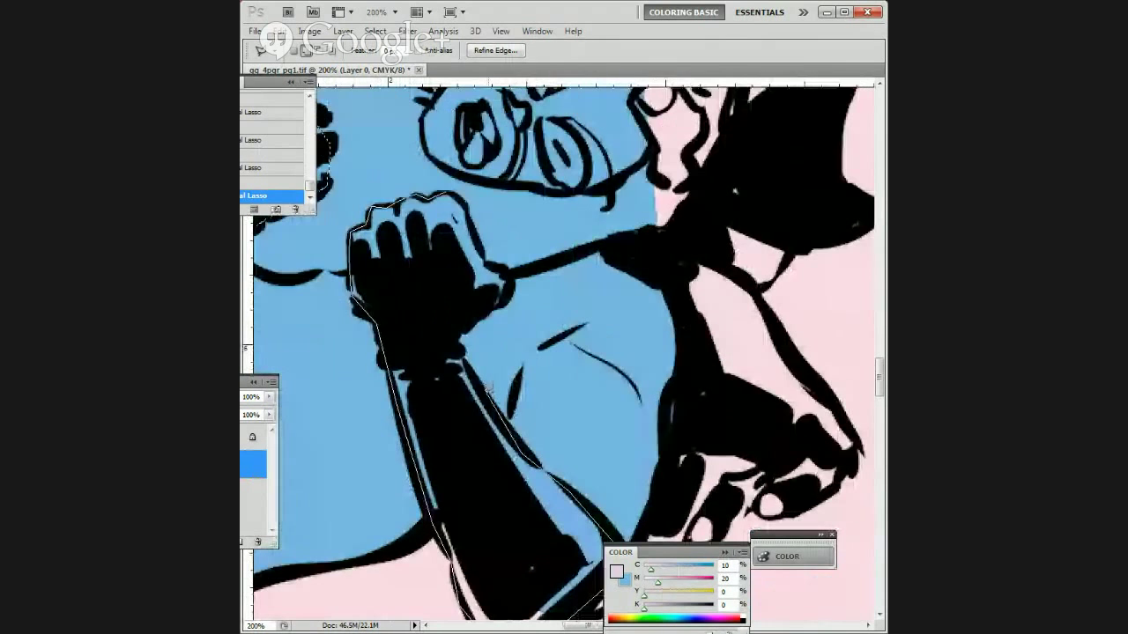
{"action": "left_click_drag", "start_coordinate": [451, 332], "coordinate": [518, 291]}
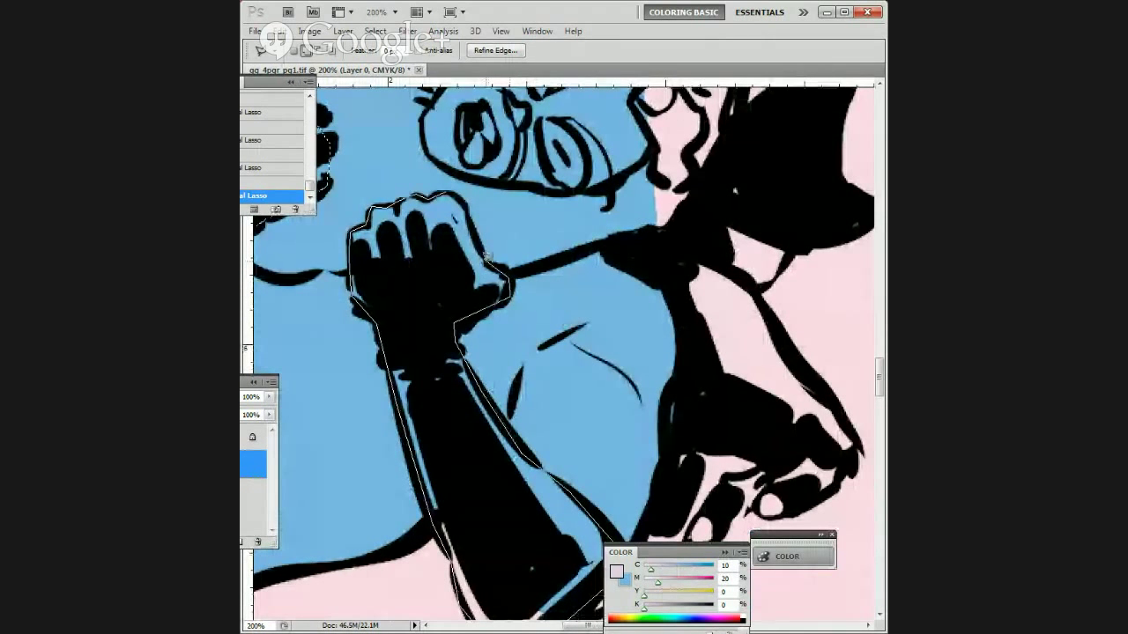
{"action": "left_click", "coordinate": [459, 195]}
{"action": "left_click_drag", "start_coordinate": [504, 451], "coordinate": [612, 403]}
{"action": "key", "text": "shift+F5"}
{"action": "key", "text": "Return"}
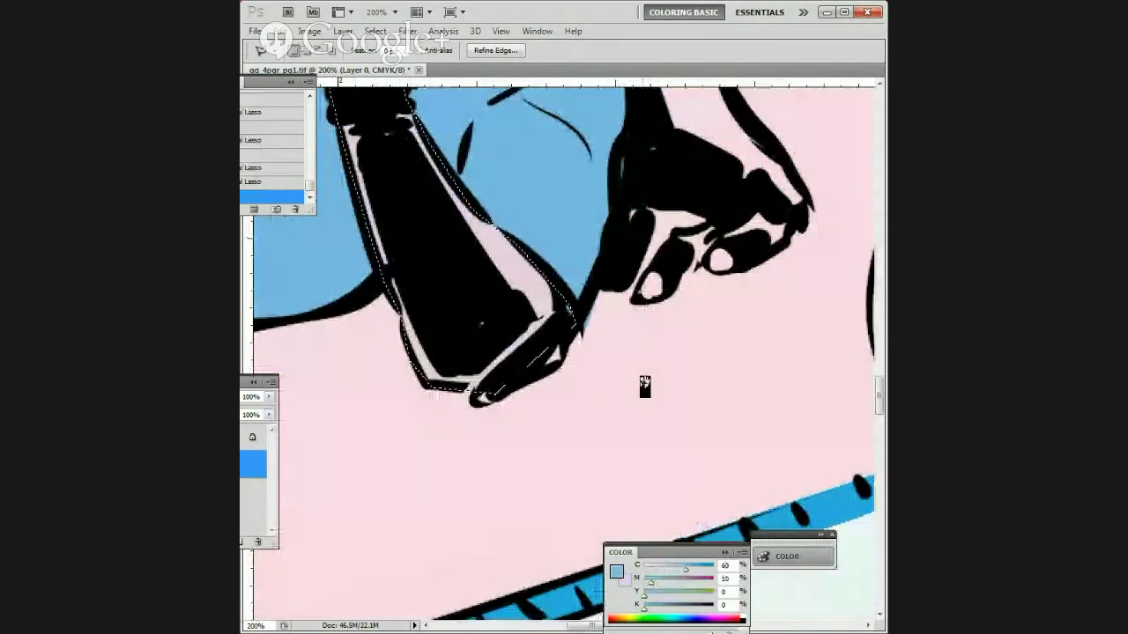
{"action": "key", "text": "ctrl+d"}
Step: Touch up the colour edges by the lying wrestler's elbow and waist with the Pencil, using sampled 20% magenta pink and 60% cyan blue
{"action": "key", "text": "b"}
{"action": "left_click", "coordinate": [604, 341], "text": "alt"}
{"action": "left_click_drag", "start_coordinate": [598, 300], "coordinate": [585, 331]}
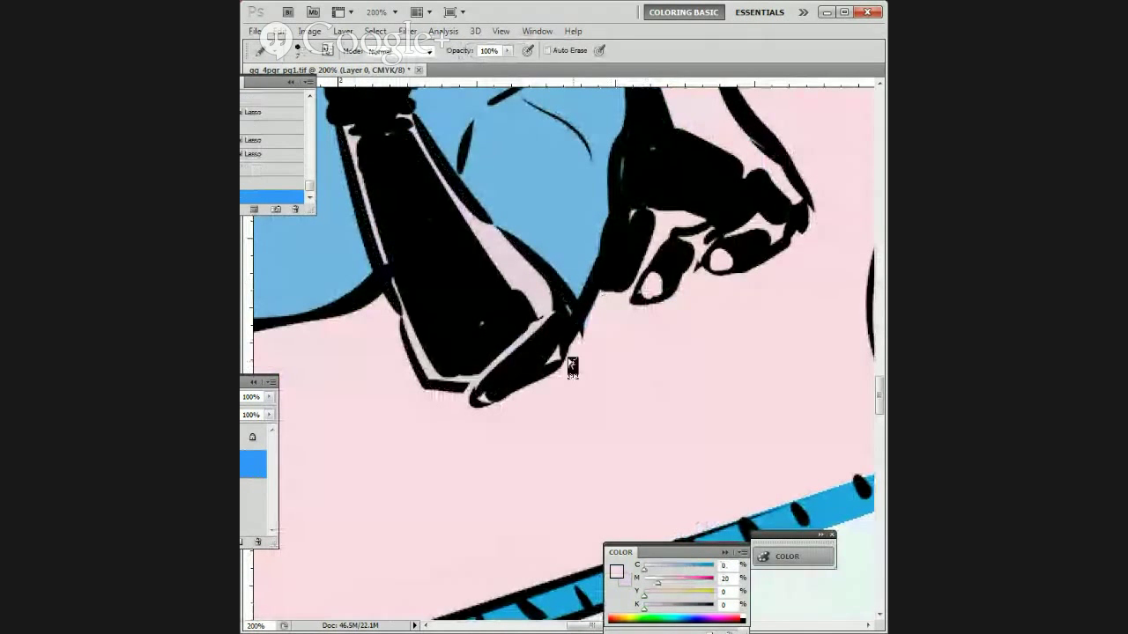
{"action": "left_click_drag", "start_coordinate": [505, 428], "coordinate": [556, 551]}
{"action": "left_click_drag", "start_coordinate": [611, 201], "coordinate": [468, 458]}
{"action": "left_click_drag", "start_coordinate": [444, 400], "coordinate": [714, 386]}
{"action": "left_click", "coordinate": [189, 382]}
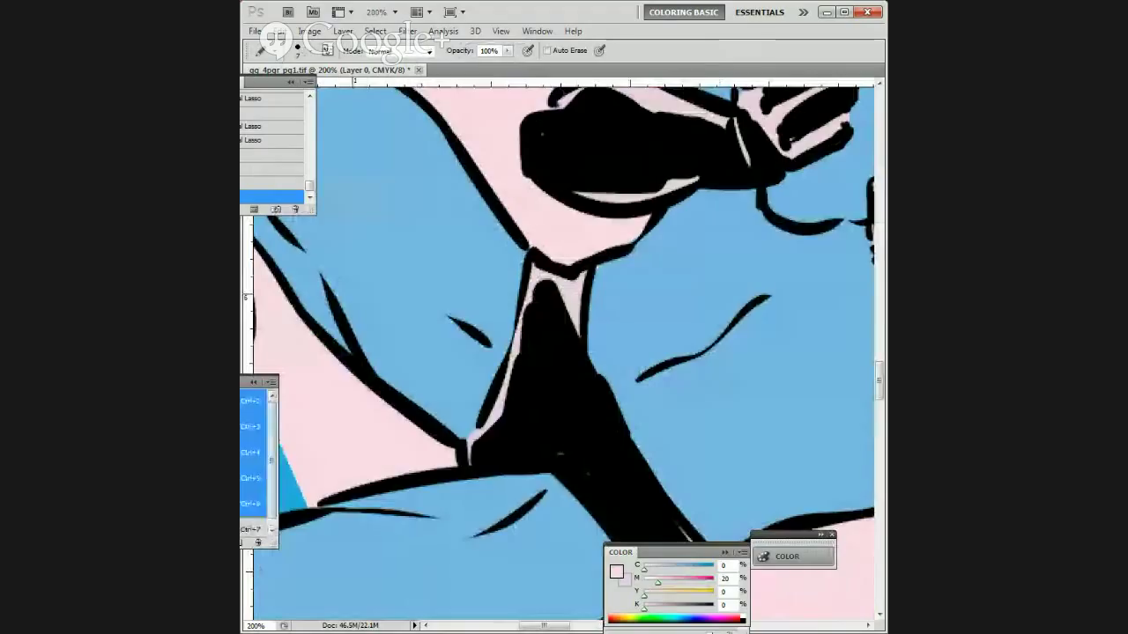
{"action": "left_click_drag", "start_coordinate": [272, 461], "coordinate": [272, 467]}
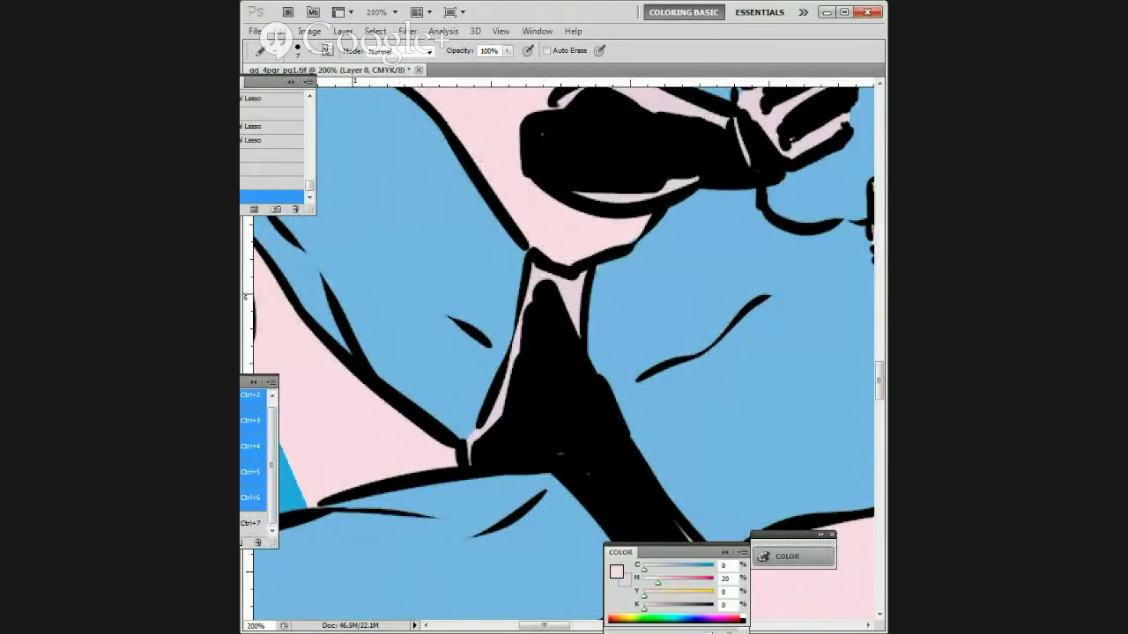
{"action": "left_click_drag", "start_coordinate": [624, 254], "coordinate": [635, 244]}
{"action": "left_click", "coordinate": [632, 266], "text": "alt"}
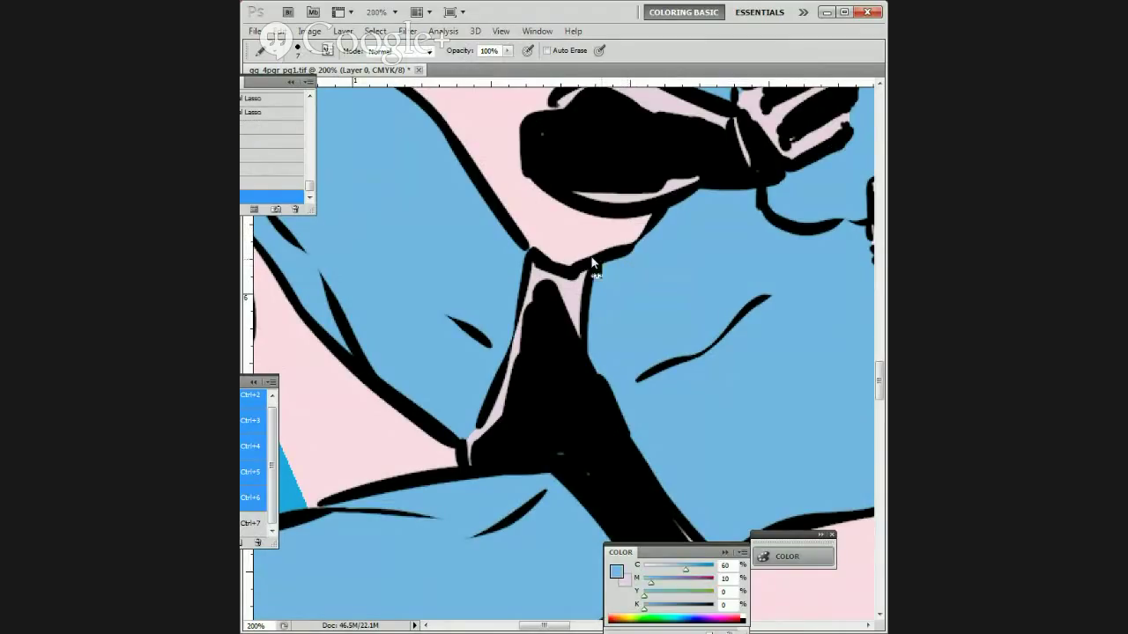
Step: Set the Black copy channel's overlay opacity to 70% and return to the CMYK composite
{"action": "double_click", "coordinate": [250, 524]}
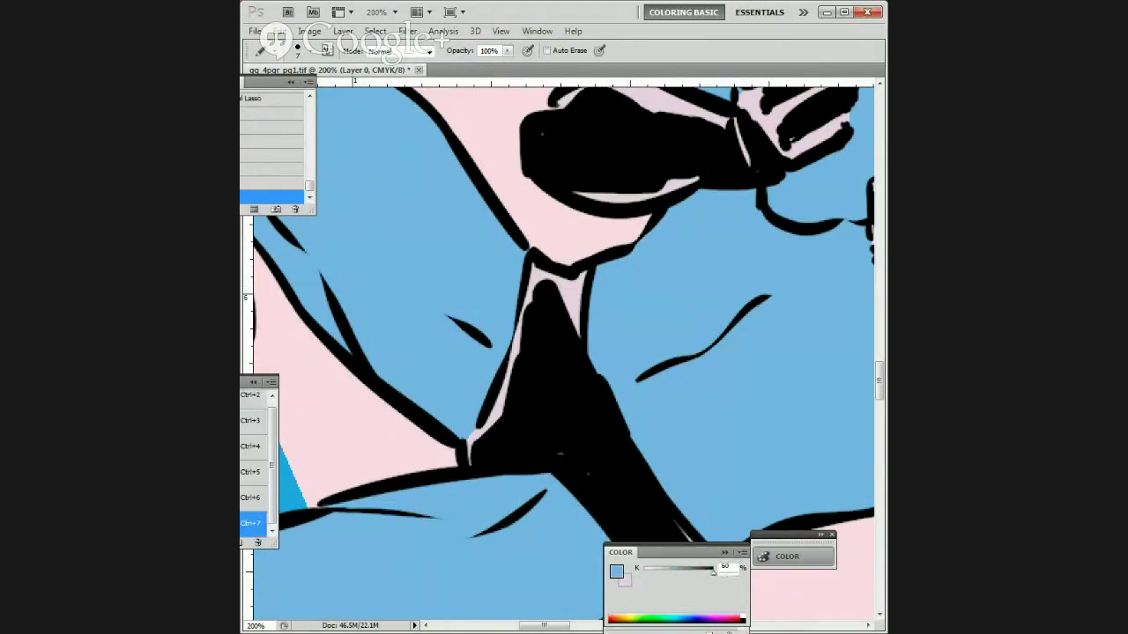
{"action": "key", "text": "Tab"}
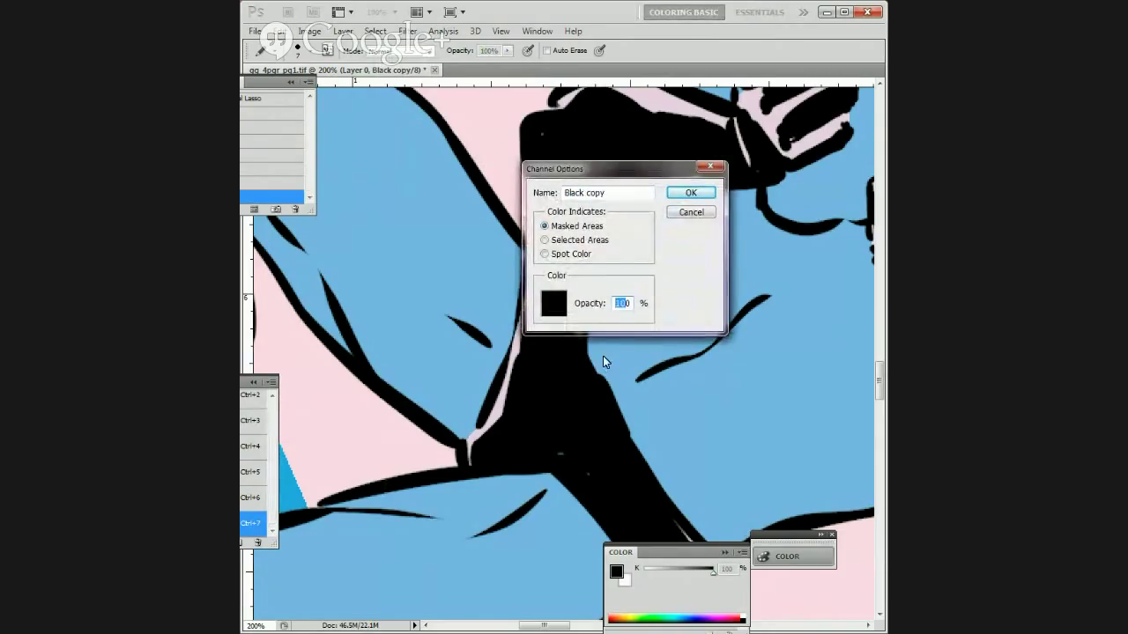
{"action": "type", "text": "70"}
{"action": "key", "text": "Return"}
{"action": "left_click_drag", "start_coordinate": [723, 425], "coordinate": [573, 491]}
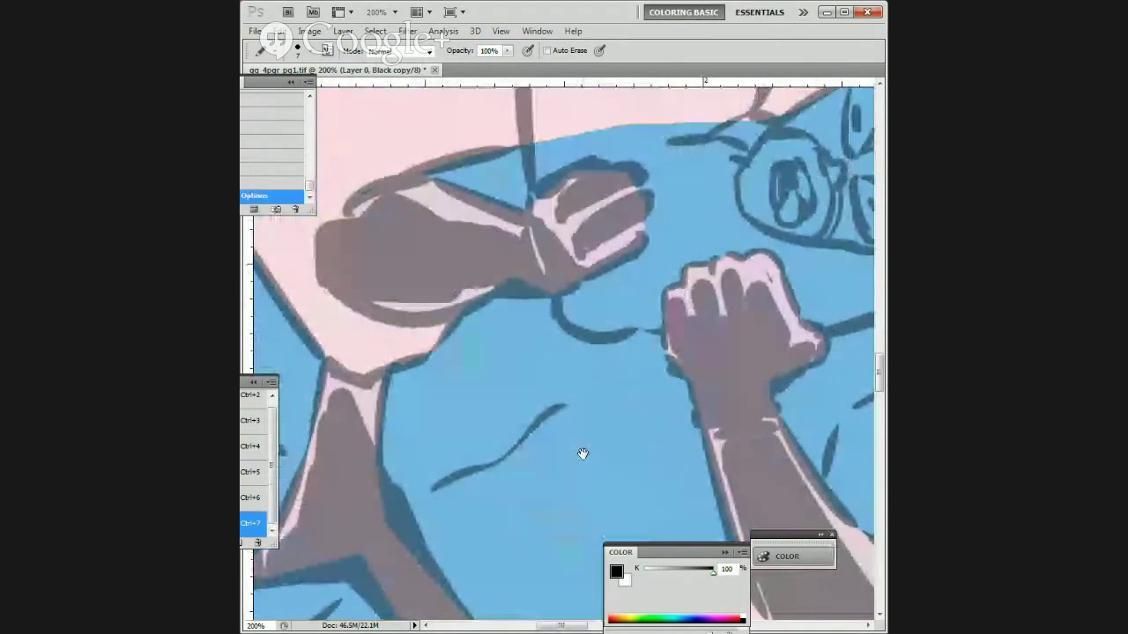
{"action": "left_click_drag", "start_coordinate": [577, 429], "coordinate": [586, 431]}
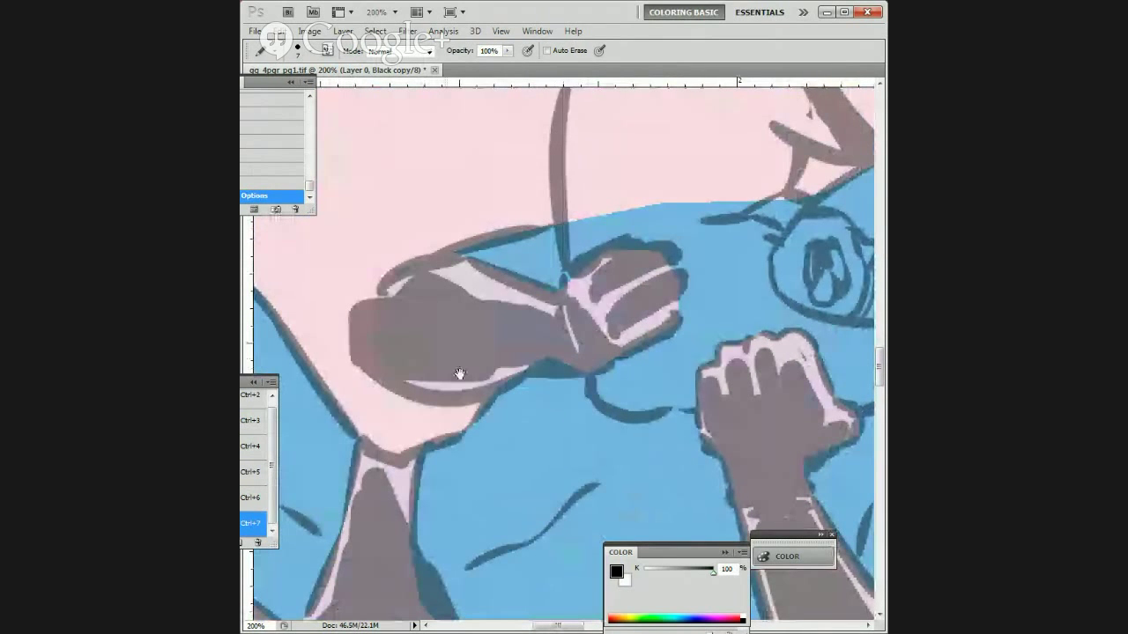
{"action": "key", "text": "ctrl+2"}
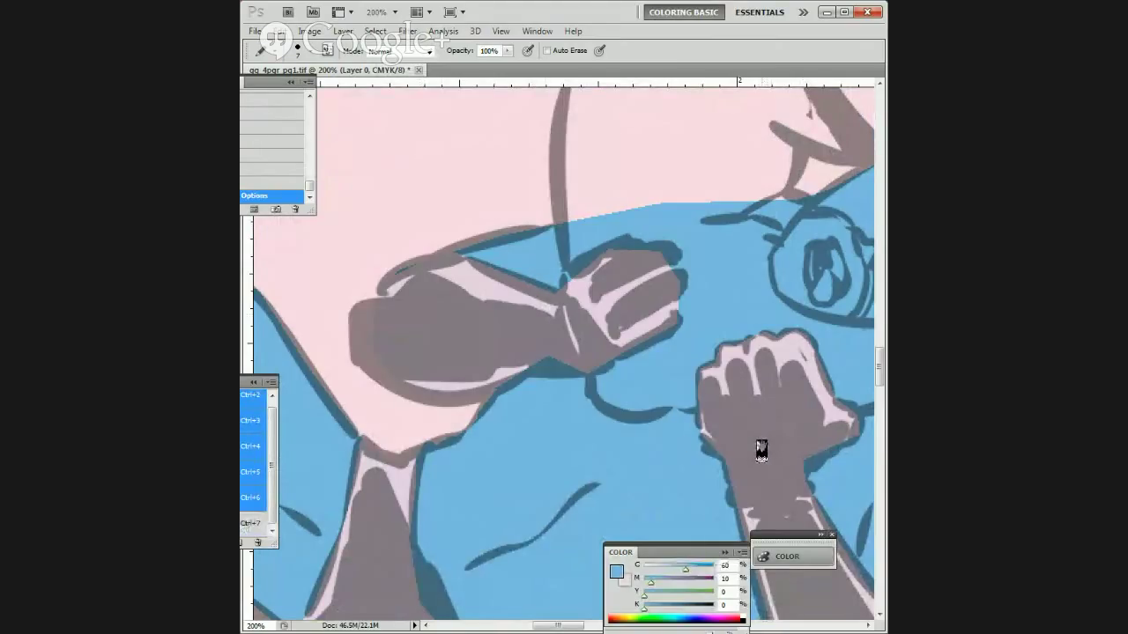
Step: Touch up the edges around the lying wrestler's folded forearm and fist with the sampled pink and 60% cyan, 10% magenta blue
{"action": "key", "text": "x"}
{"action": "key", "text": "x"}
{"action": "left_click", "coordinate": [401, 268], "text": "alt"}
{"action": "left_click", "coordinate": [425, 261]}
{"action": "left_click_drag", "start_coordinate": [588, 410], "coordinate": [491, 433]}
{"action": "left_click_drag", "start_coordinate": [665, 440], "coordinate": [496, 463]}
{"action": "left_click_drag", "start_coordinate": [562, 409], "coordinate": [482, 468]}
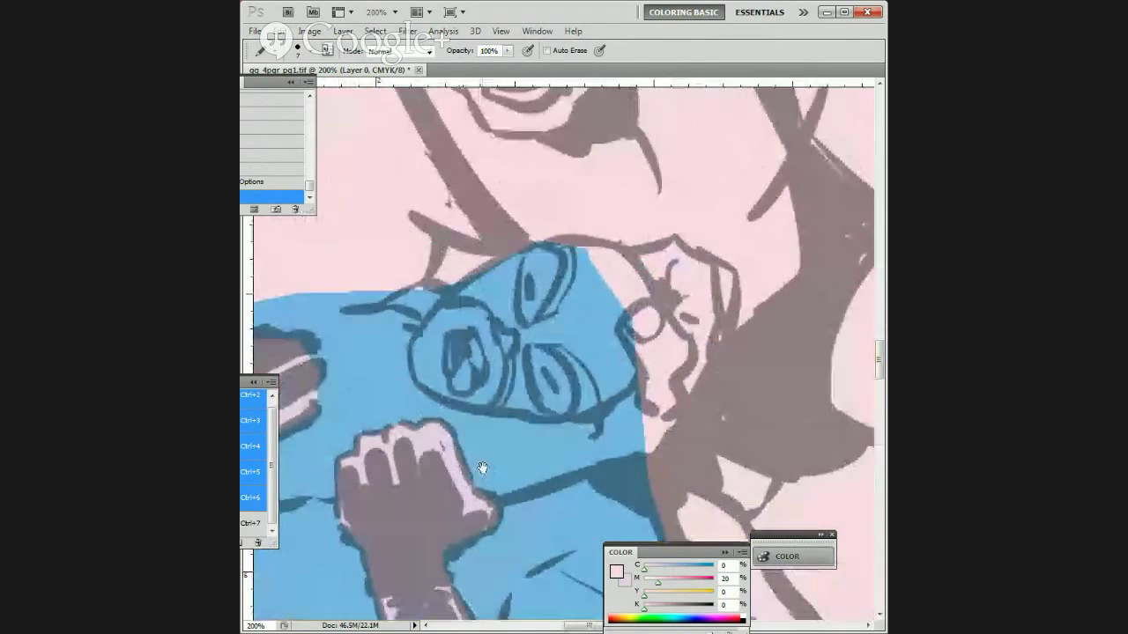
{"action": "left_click_drag", "start_coordinate": [481, 386], "coordinate": [531, 482]}
{"action": "left_click", "coordinate": [531, 483], "text": "alt"}
{"action": "left_click_drag", "start_coordinate": [454, 397], "coordinate": [481, 388]}
{"action": "mouse_move", "coordinate": [517, 440]}
{"action": "left_mouse_down"}
{"action": "mouse_move", "coordinate": [482, 369]}
{"action": "mouse_move", "coordinate": [644, 353]}
{"action": "left_mouse_up"}
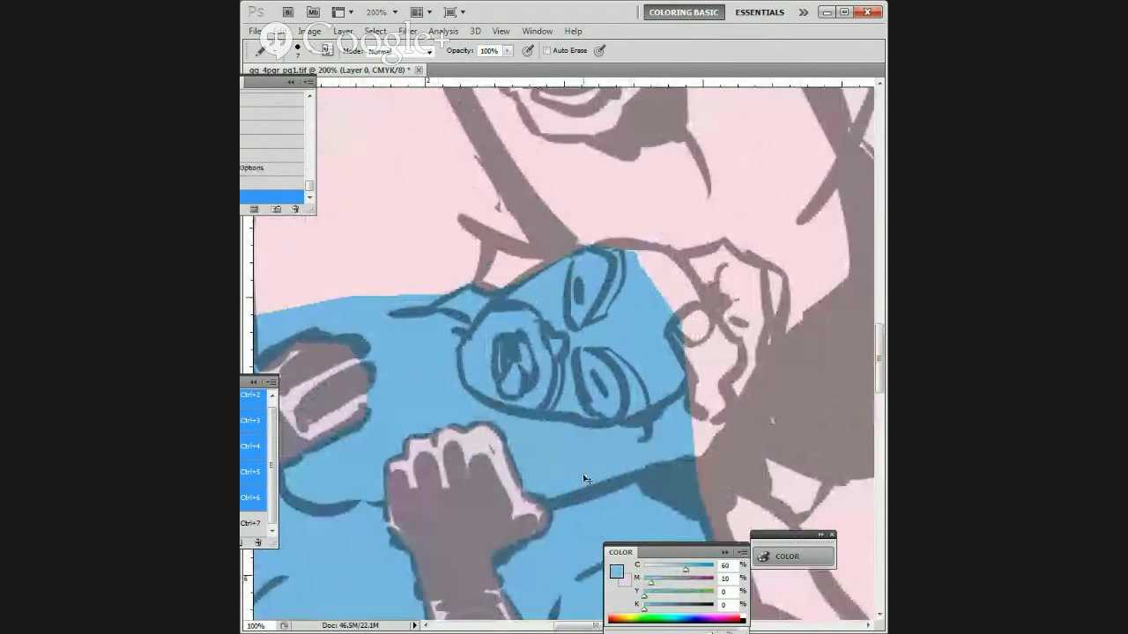
Step: Set yellow to 100% for a green foreground and circle the lying wrestler's lower knee freehand
{"action": "key", "text": "ctrl+minus"}
{"action": "key", "text": "ctrl+minus"}
{"action": "key", "text": "ctrl+minus"}
{"action": "left_click_drag", "start_coordinate": [622, 502], "coordinate": [643, 418]}
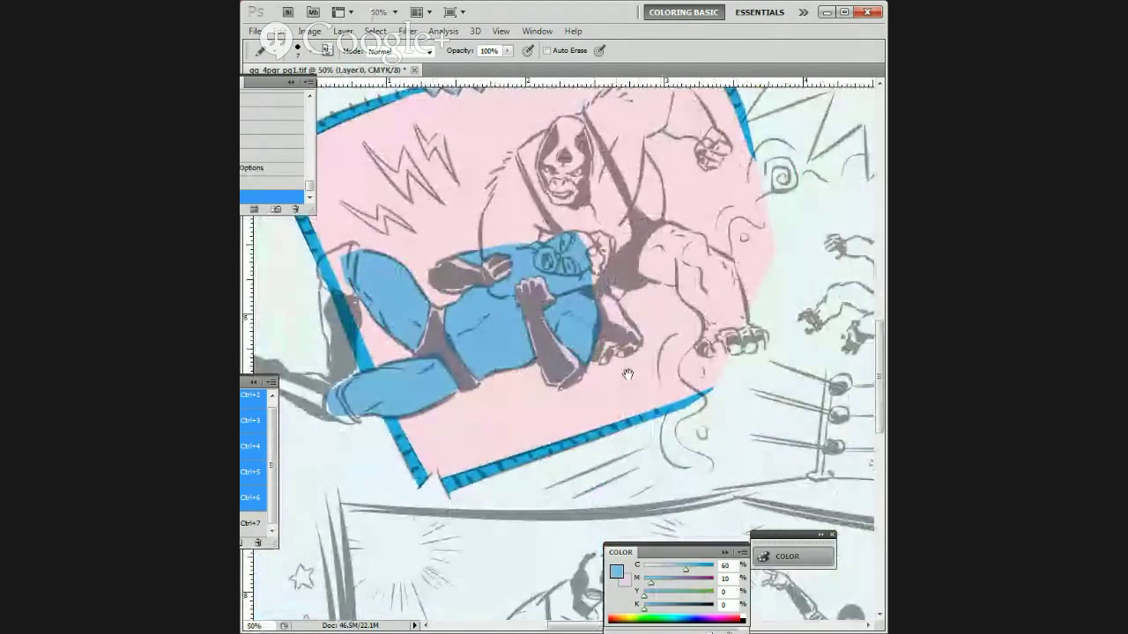
{"action": "left_click_drag", "start_coordinate": [627, 375], "coordinate": [494, 404]}
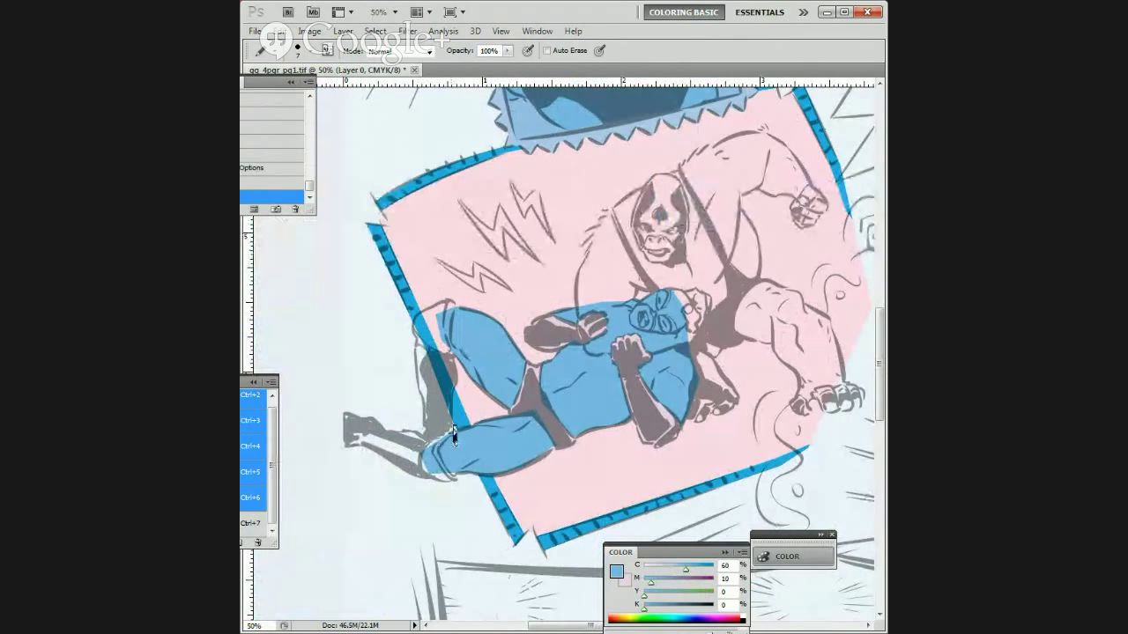
{"action": "left_click", "coordinate": [713, 593]}
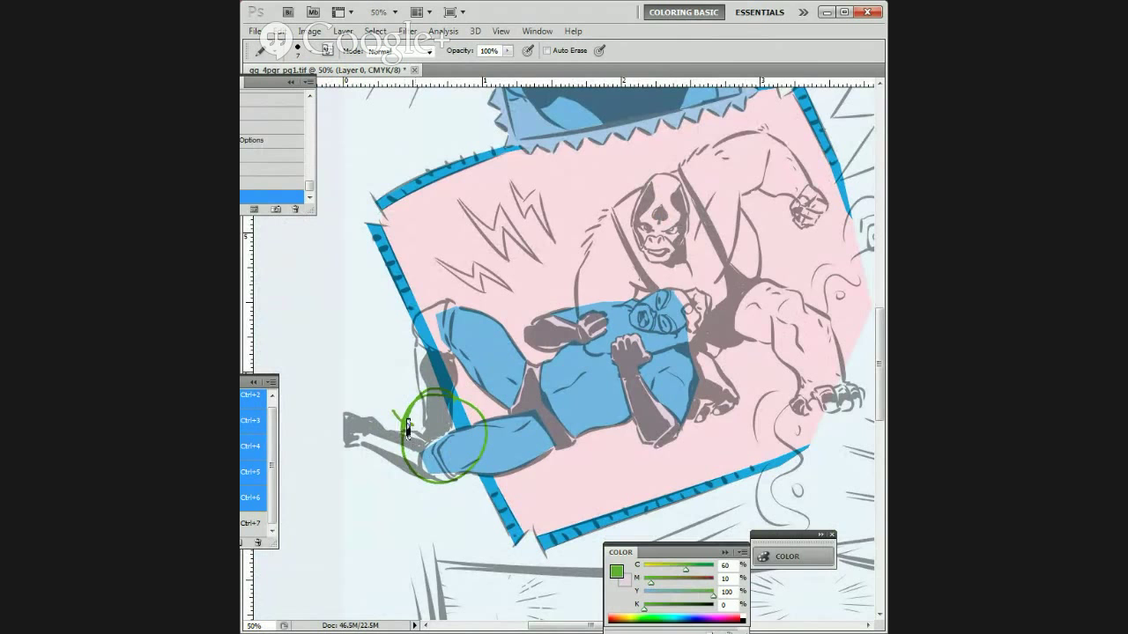
{"action": "left_click_drag", "start_coordinate": [612, 462], "coordinate": [534, 451]}
{"action": "left_click_drag", "start_coordinate": [615, 428], "coordinate": [544, 434]}
{"action": "left_click_drag", "start_coordinate": [626, 477], "coordinate": [576, 463]}
Step: Draw a large green oval around the crowd behind the ropes in the bottom panel
{"action": "left_click_drag", "start_coordinate": [714, 412], "coordinate": [694, 156]}
{"action": "left_click_drag", "start_coordinate": [590, 567], "coordinate": [613, 459]}
{"action": "mouse_move", "coordinate": [641, 392]}
{"action": "left_mouse_down"}
{"action": "mouse_move", "coordinate": [569, 379]}
{"action": "mouse_move", "coordinate": [648, 398]}
{"action": "mouse_move", "coordinate": [621, 409]}
{"action": "mouse_move", "coordinate": [612, 473]}
{"action": "left_mouse_up"}
{"action": "left_click_drag", "start_coordinate": [663, 280], "coordinate": [637, 397]}
{"action": "left_click_drag", "start_coordinate": [660, 340], "coordinate": [695, 307]}
{"action": "left_click_drag", "start_coordinate": [608, 451], "coordinate": [678, 336]}
{"action": "mouse_move", "coordinate": [445, 370]}
{"action": "left_mouse_down"}
{"action": "mouse_move", "coordinate": [594, 342]}
{"action": "mouse_move", "coordinate": [874, 353]}
{"action": "left_mouse_up"}
{"action": "left_click_drag", "start_coordinate": [878, 445], "coordinate": [390, 398]}
Step: Trace the lower row of crowd heads inside the oval in green and close the shape along the ring edge
{"action": "left_click_drag", "start_coordinate": [619, 450], "coordinate": [615, 436]}
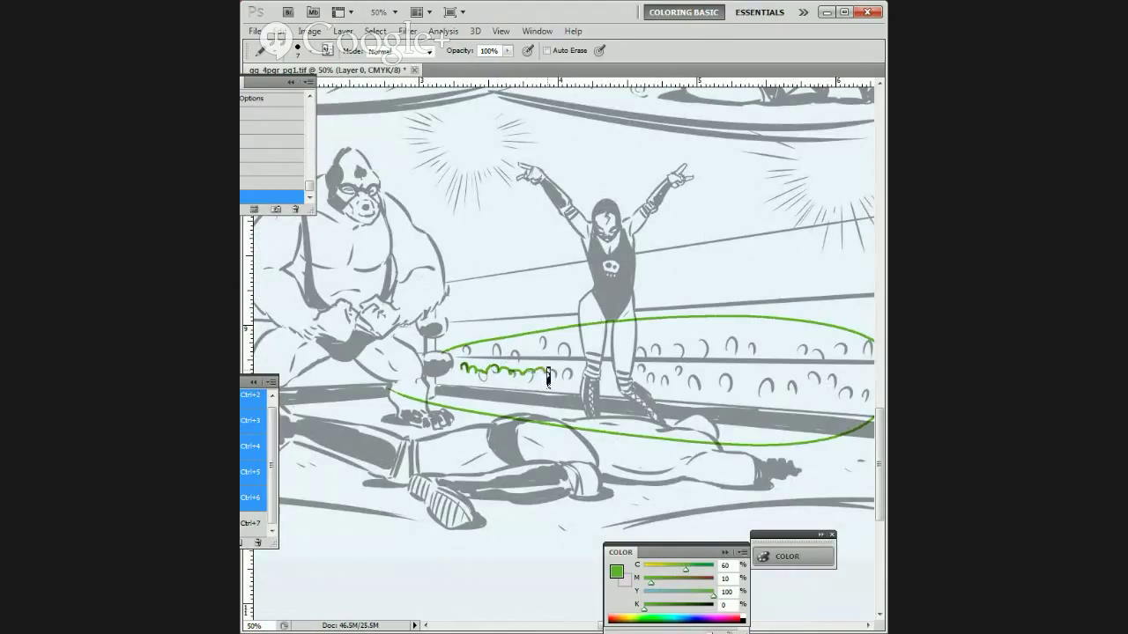
{"action": "mouse_move", "coordinate": [581, 366]}
{"action": "left_mouse_down"}
{"action": "mouse_move", "coordinate": [477, 367]}
{"action": "mouse_move", "coordinate": [594, 365]}
{"action": "mouse_move", "coordinate": [607, 370]}
{"action": "mouse_move", "coordinate": [557, 381]}
{"action": "mouse_move", "coordinate": [713, 390]}
{"action": "mouse_move", "coordinate": [724, 425]}
{"action": "mouse_move", "coordinate": [458, 414]}
{"action": "mouse_move", "coordinate": [311, 392]}
{"action": "left_mouse_up"}
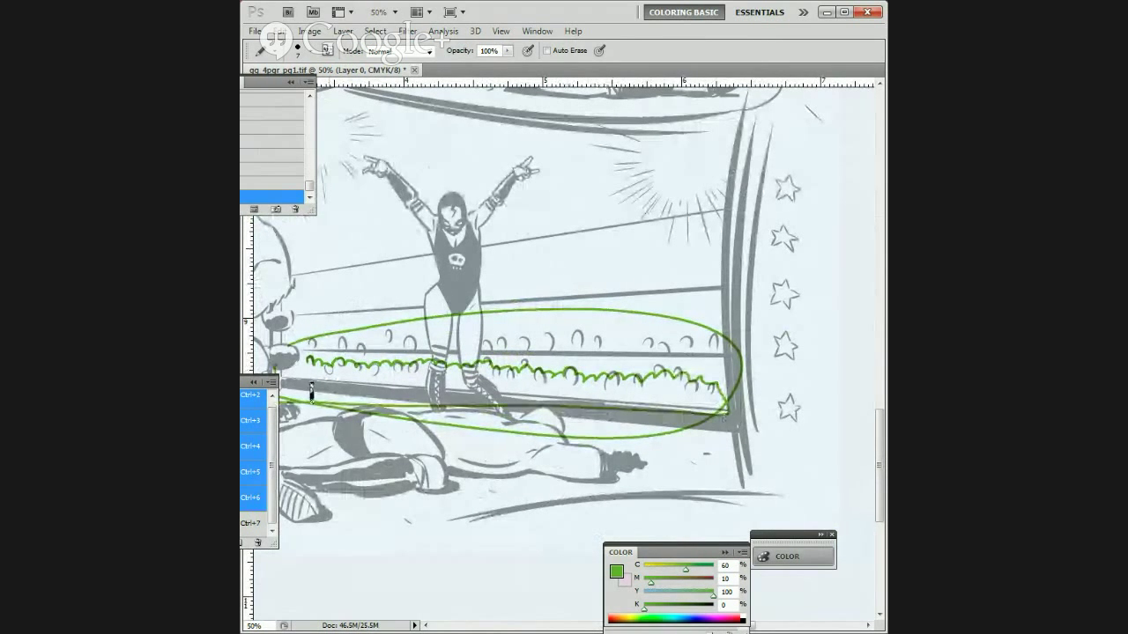
{"action": "left_click_drag", "start_coordinate": [394, 389], "coordinate": [536, 423]}
Step: Set cyan to 26% and trace the upper row of crowd heads inside the oval in yellow-green
{"action": "left_click_drag", "start_coordinate": [685, 570], "coordinate": [662, 570]}
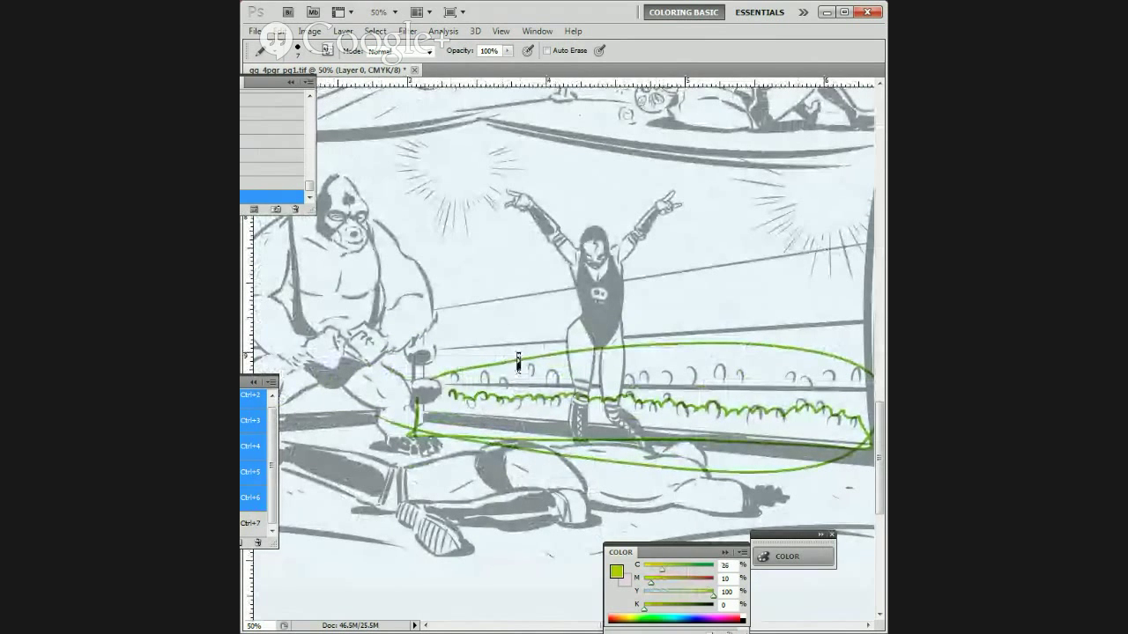
{"action": "mouse_move", "coordinate": [484, 381]}
{"action": "left_mouse_down"}
{"action": "mouse_move", "coordinate": [564, 385]}
{"action": "mouse_move", "coordinate": [457, 359]}
{"action": "left_mouse_up"}
{"action": "mouse_move", "coordinate": [457, 359]}
{"action": "left_mouse_down"}
{"action": "mouse_move", "coordinate": [656, 362]}
{"action": "mouse_move", "coordinate": [638, 389]}
{"action": "mouse_move", "coordinate": [588, 358]}
{"action": "mouse_move", "coordinate": [549, 384]}
{"action": "mouse_move", "coordinate": [655, 393]}
{"action": "left_mouse_up"}
{"action": "left_click_drag", "start_coordinate": [717, 450], "coordinate": [601, 418]}
{"action": "mouse_move", "coordinate": [449, 430]}
{"action": "left_mouse_down"}
{"action": "mouse_move", "coordinate": [595, 413]}
{"action": "mouse_move", "coordinate": [771, 433]}
{"action": "left_mouse_up"}
Step: Trace the crowd behind the seated gorilla wrestler, the lower row in sampled green and the upper row in sampled yellow-green
{"action": "left_click_drag", "start_coordinate": [397, 389], "coordinate": [723, 412]}
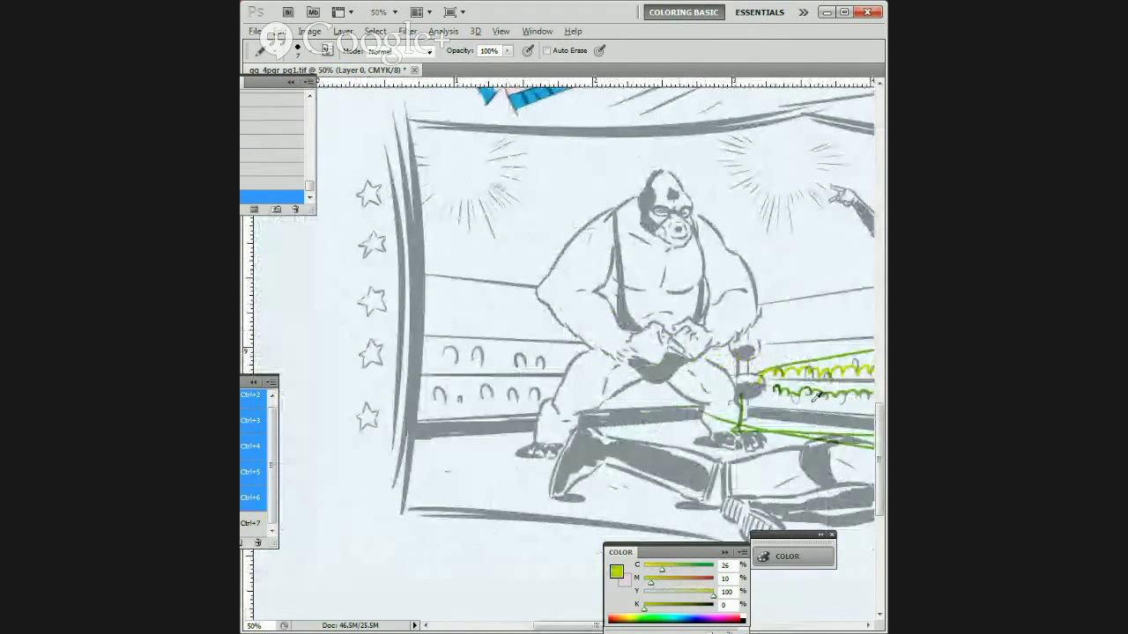
{"action": "left_click", "coordinate": [637, 397], "text": "alt"}
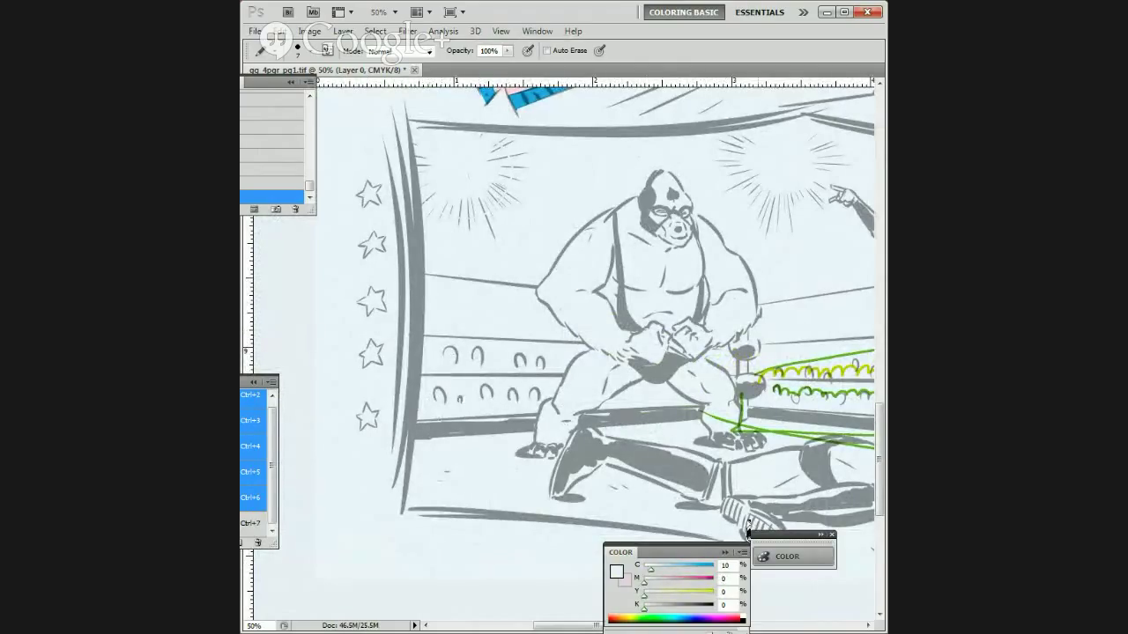
{"action": "left_click", "coordinate": [788, 384], "text": "alt"}
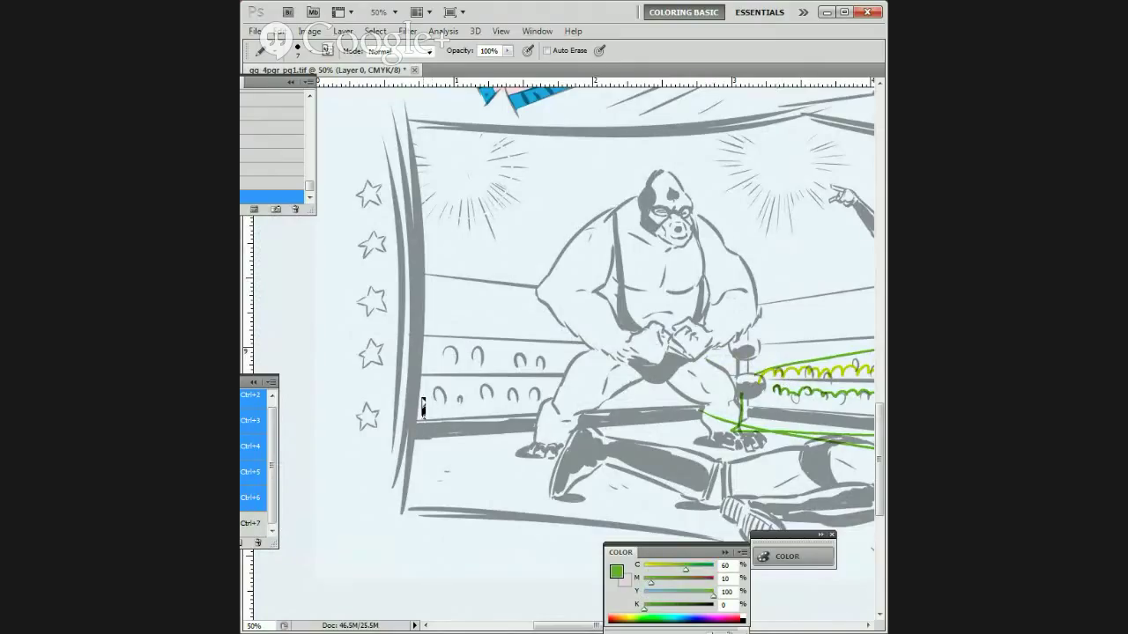
{"action": "left_click_drag", "start_coordinate": [533, 401], "coordinate": [619, 411]}
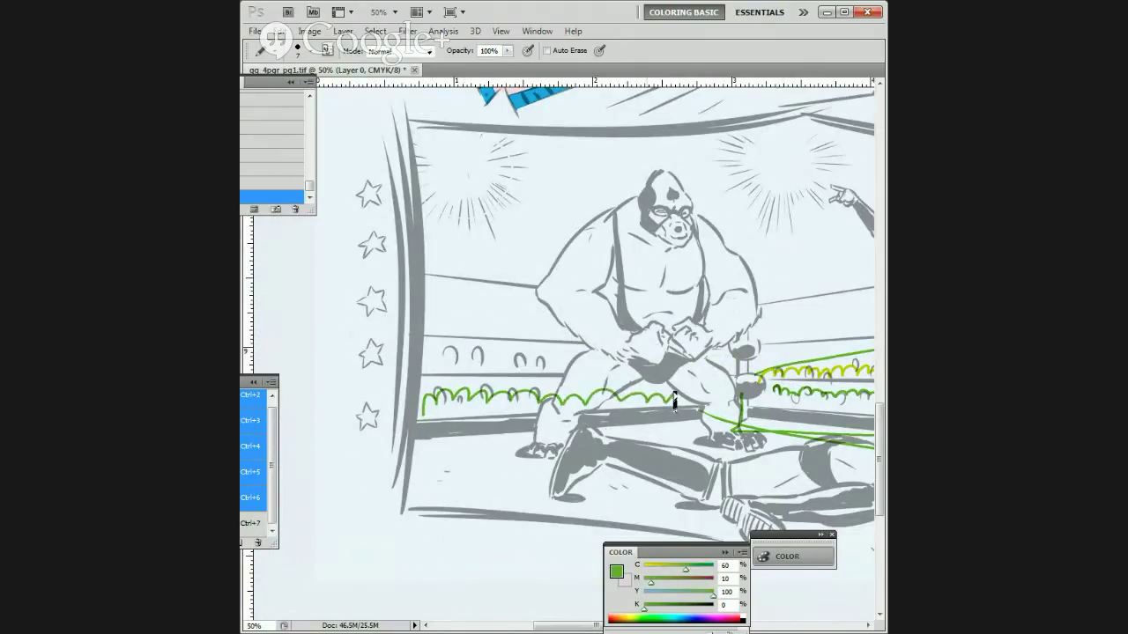
{"action": "left_click", "coordinate": [788, 367], "text": "alt"}
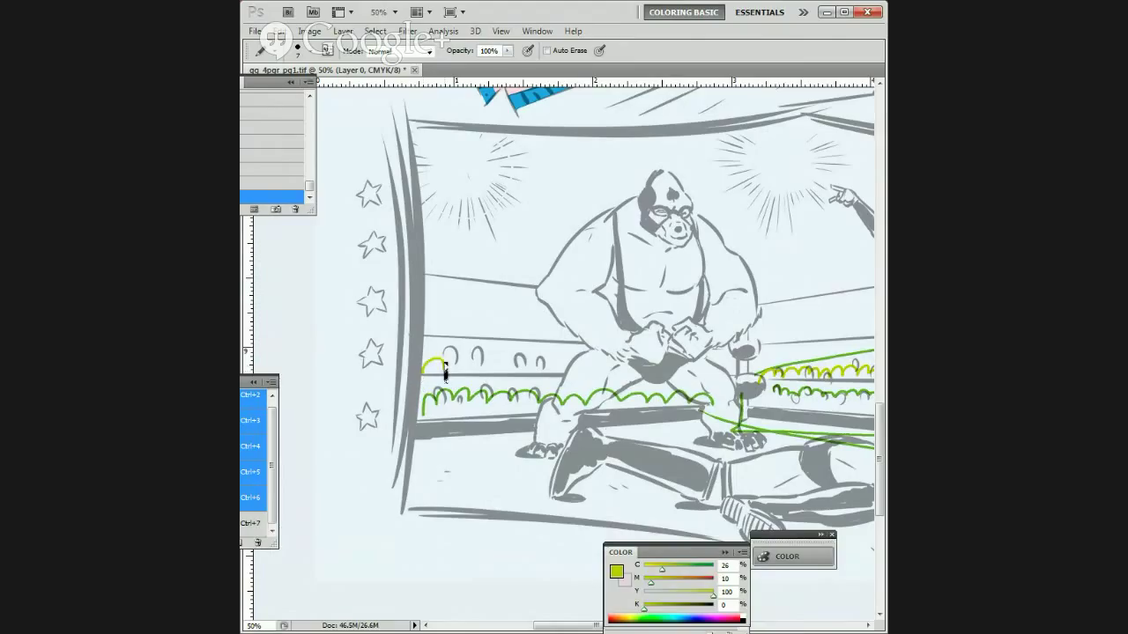
{"action": "left_click_drag", "start_coordinate": [580, 374], "coordinate": [608, 373]}
{"action": "left_click_drag", "start_coordinate": [657, 363], "coordinate": [733, 387]}
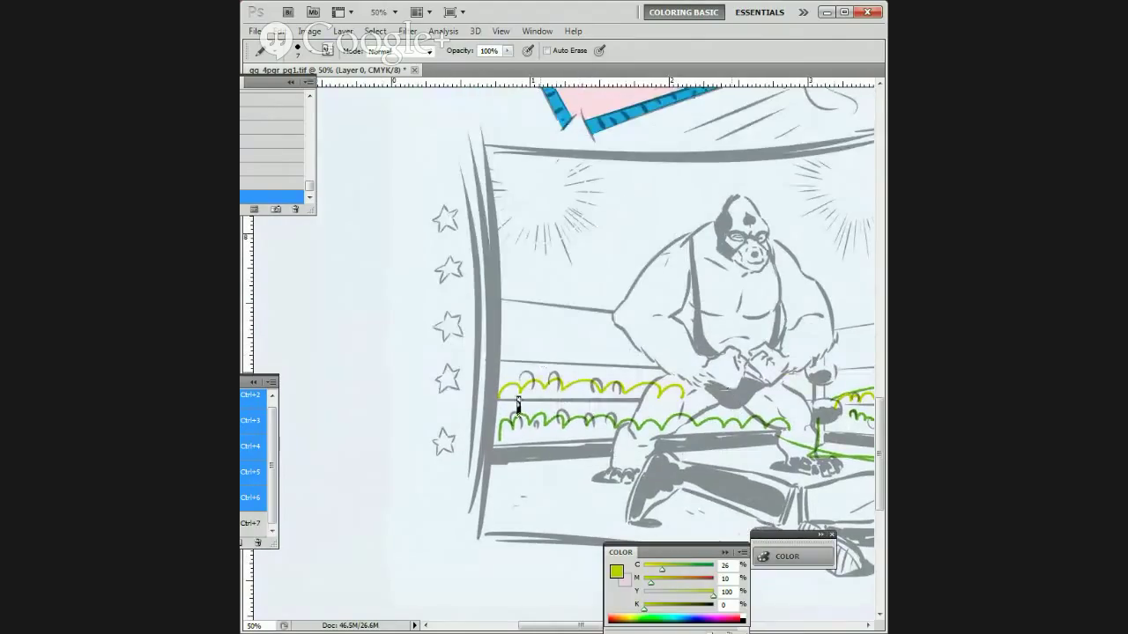
Step: Set yellow to 23% and mark the stars on both sides of the bottom panel with pale diagonal strokes
{"action": "left_click_drag", "start_coordinate": [713, 596], "coordinate": [659, 596]}
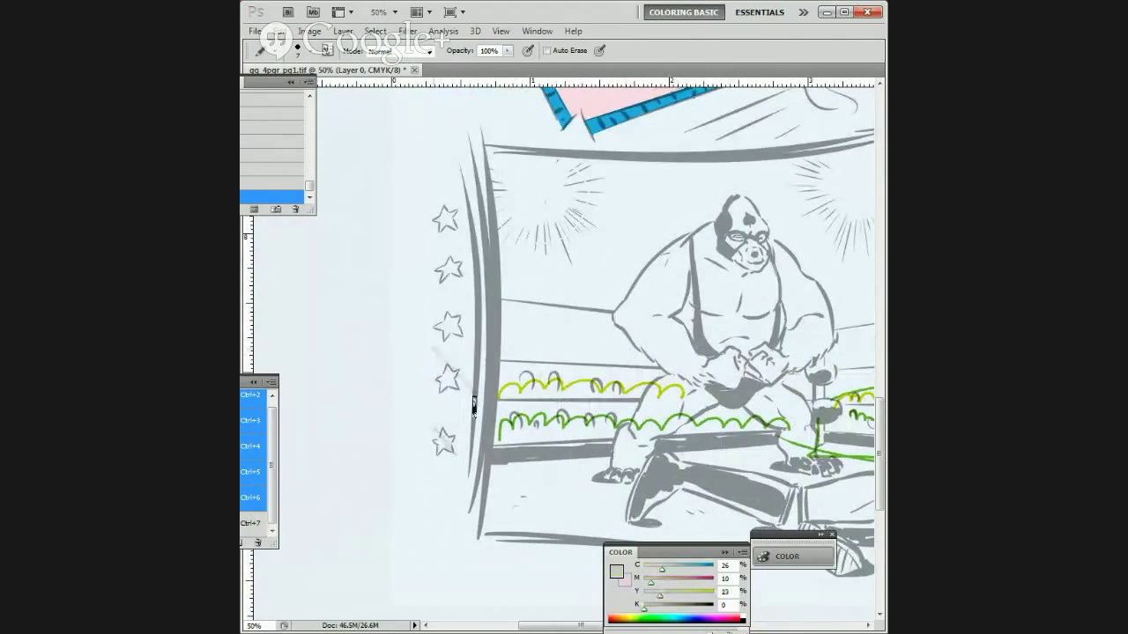
{"action": "left_click_drag", "start_coordinate": [611, 360], "coordinate": [282, 436]}
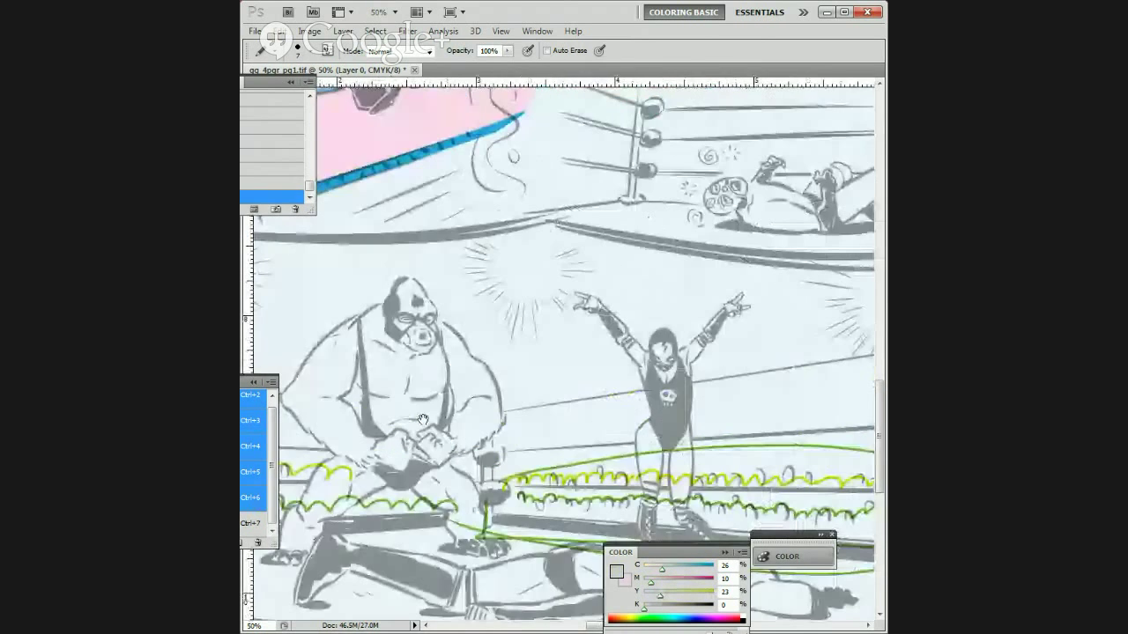
{"action": "left_click_drag", "start_coordinate": [749, 361], "coordinate": [399, 361]}
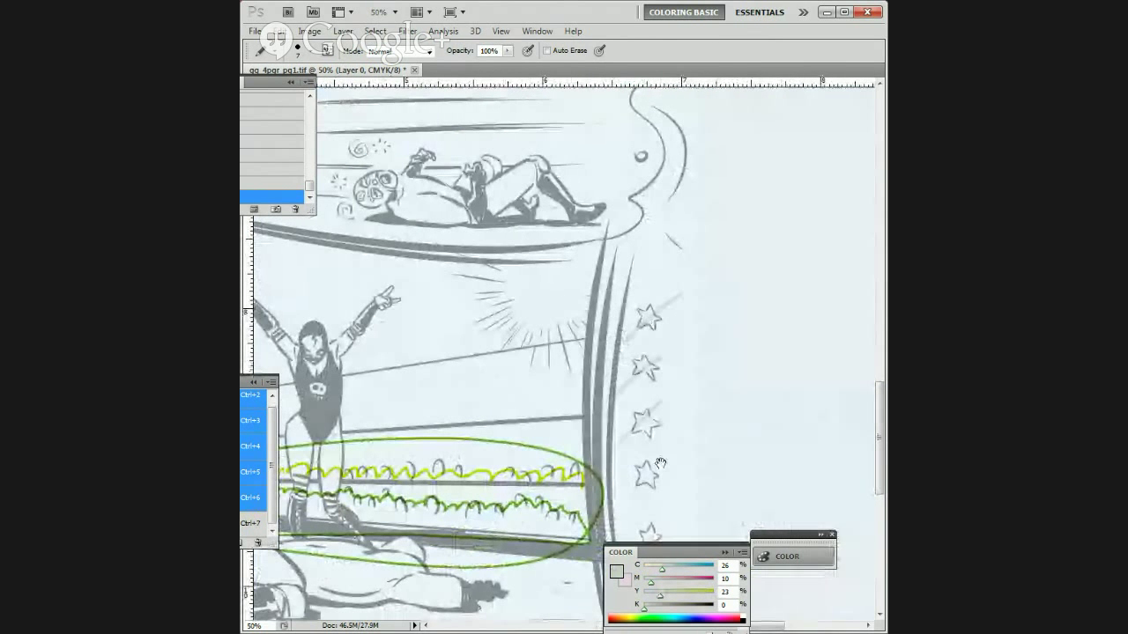
{"action": "left_click_drag", "start_coordinate": [630, 500], "coordinate": [648, 401]}
Step: Set magenta to 100% and trace the wavy border along the lower-left side of the cloud-shaped ring panel
{"action": "left_click_drag", "start_coordinate": [551, 331], "coordinate": [720, 376]}
{"action": "left_click_drag", "start_coordinate": [582, 127], "coordinate": [616, 457]}
{"action": "scroll", "coordinate": [614, 457], "scroll_direction": "down", "scroll_amount": 2}
{"action": "scroll", "coordinate": [489, 353], "scroll_direction": "left", "scroll_amount": 1}
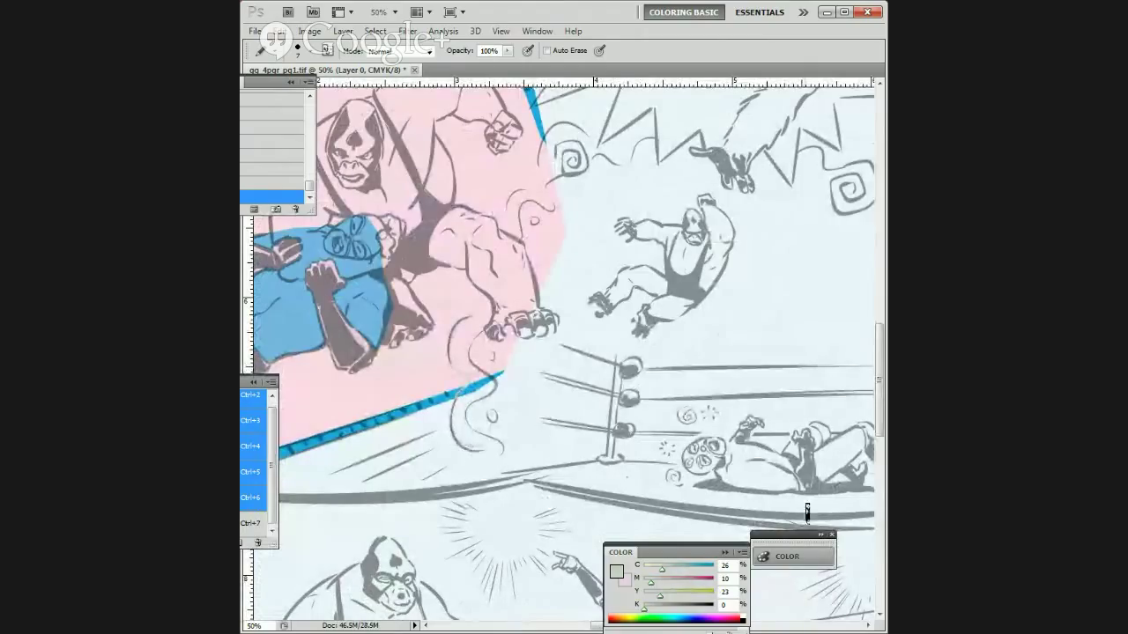
{"action": "left_click_drag", "start_coordinate": [651, 582], "coordinate": [714, 582]}
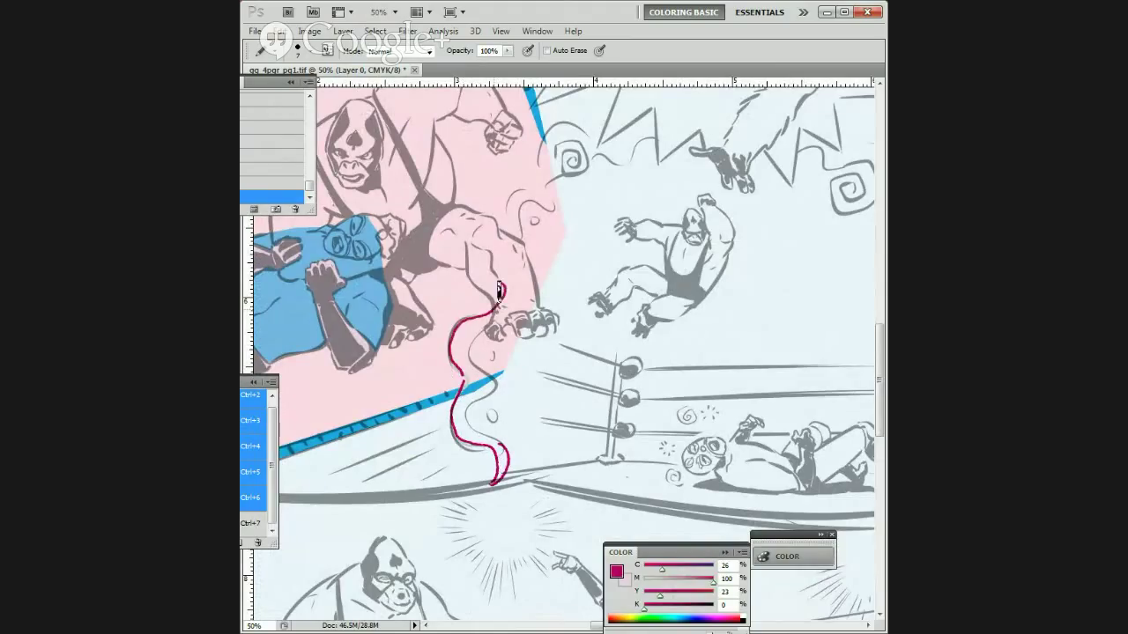
{"action": "left_click_drag", "start_coordinate": [503, 291], "coordinate": [425, 416]}
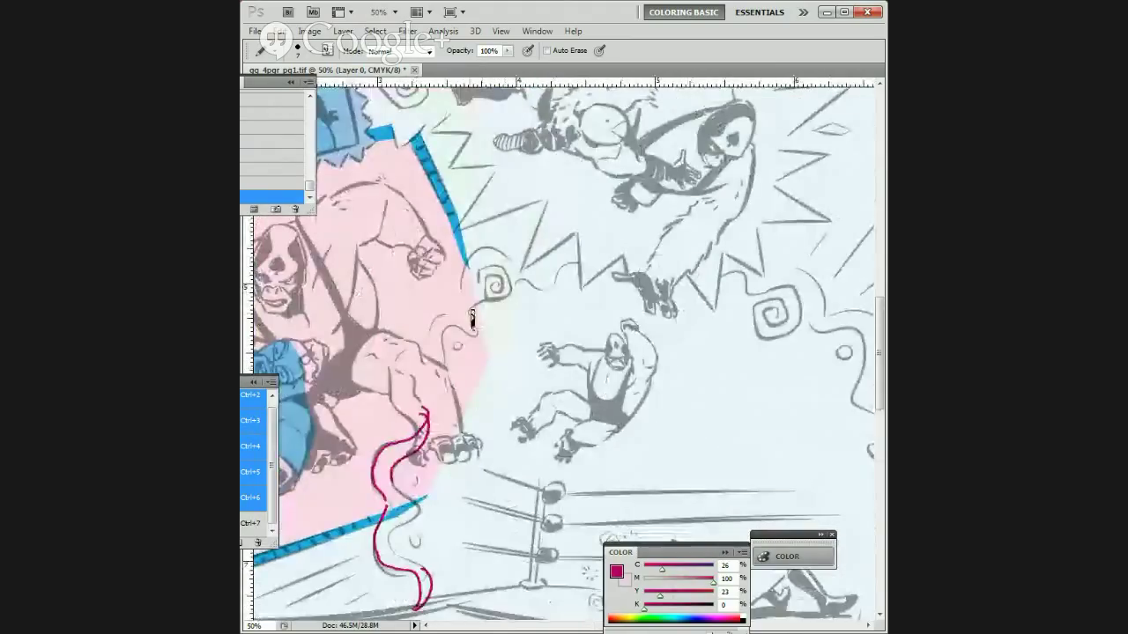
{"action": "mouse_move", "coordinate": [446, 325]}
{"action": "left_mouse_down"}
{"action": "mouse_move", "coordinate": [424, 407]}
{"action": "mouse_move", "coordinate": [440, 366]}
{"action": "left_mouse_up"}
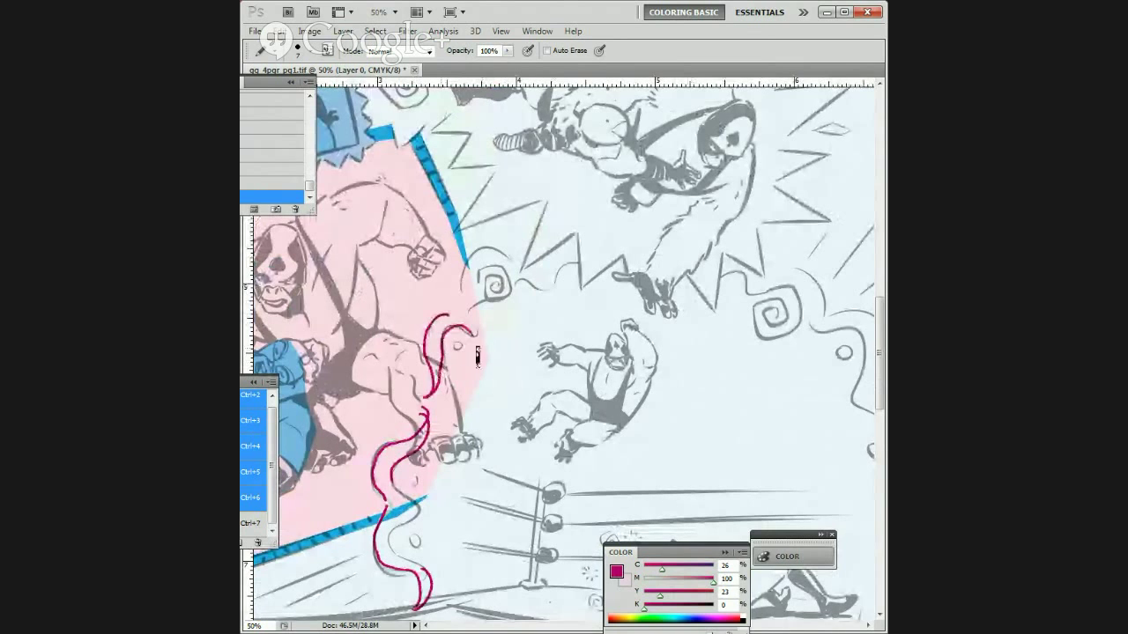
Step: Continue both magenta edges of the cloud panel's wavy border around its upper-left curve to the starburst
{"action": "left_click_drag", "start_coordinate": [517, 352], "coordinate": [484, 424]}
{"action": "mouse_move", "coordinate": [414, 388]}
{"action": "left_mouse_down"}
{"action": "mouse_move", "coordinate": [425, 390]}
{"action": "mouse_move", "coordinate": [460, 322]}
{"action": "mouse_move", "coordinate": [489, 354]}
{"action": "mouse_move", "coordinate": [440, 397]}
{"action": "mouse_move", "coordinate": [480, 373]}
{"action": "mouse_move", "coordinate": [466, 394]}
{"action": "mouse_move", "coordinate": [385, 386]}
{"action": "left_mouse_up"}
{"action": "mouse_move", "coordinate": [399, 331]}
{"action": "left_mouse_down"}
{"action": "mouse_move", "coordinate": [487, 334]}
{"action": "mouse_move", "coordinate": [486, 346]}
{"action": "mouse_move", "coordinate": [399, 343]}
{"action": "left_mouse_up"}
{"action": "left_click_drag", "start_coordinate": [526, 396], "coordinate": [440, 342]}
{"action": "mouse_move", "coordinate": [505, 289]}
{"action": "left_mouse_down"}
{"action": "mouse_move", "coordinate": [581, 304]}
{"action": "mouse_move", "coordinate": [617, 345]}
{"action": "mouse_move", "coordinate": [525, 282]}
{"action": "mouse_move", "coordinate": [395, 246]}
{"action": "left_mouse_up"}
Step: Trace the inner and outer edges of the cloud panel's right-hand wavy border in magenta, closing each section
{"action": "mouse_move", "coordinate": [441, 324]}
{"action": "left_mouse_down"}
{"action": "mouse_move", "coordinate": [489, 335]}
{"action": "mouse_move", "coordinate": [496, 399]}
{"action": "left_mouse_up"}
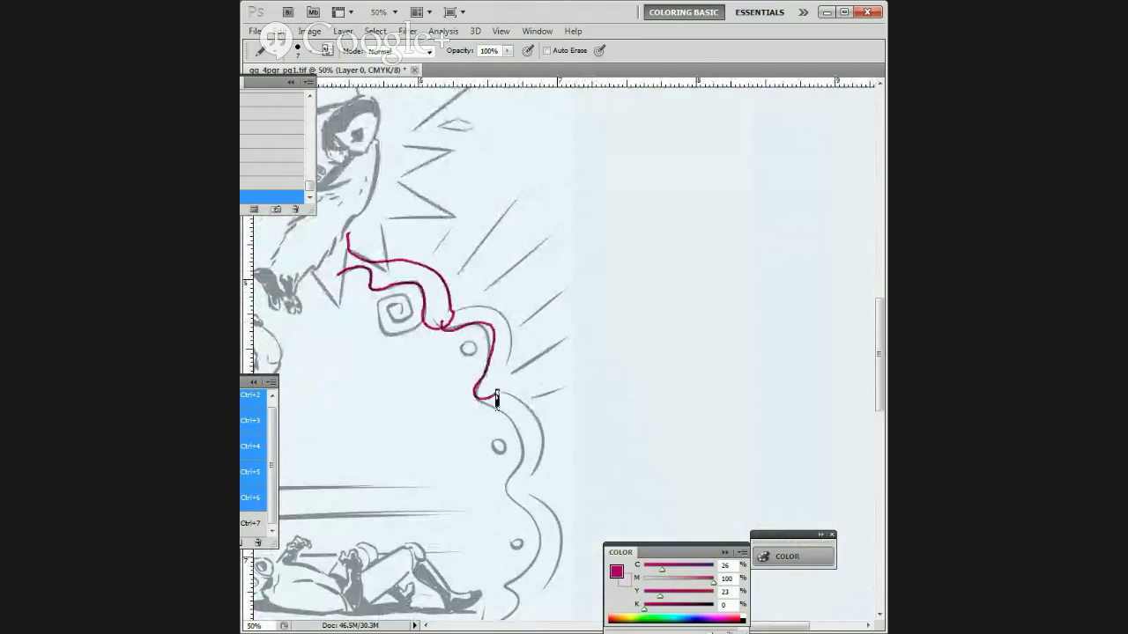
{"action": "left_click_drag", "start_coordinate": [457, 319], "coordinate": [436, 172]}
{"action": "mouse_move", "coordinate": [461, 252]}
{"action": "left_mouse_down"}
{"action": "mouse_move", "coordinate": [499, 303]}
{"action": "mouse_move", "coordinate": [486, 343]}
{"action": "mouse_move", "coordinate": [504, 381]}
{"action": "left_mouse_up"}
{"action": "left_click_drag", "start_coordinate": [509, 433], "coordinate": [512, 335]}
{"action": "left_click_drag", "start_coordinate": [451, 306], "coordinate": [530, 393]}
Step: Select the closed lower sections of the cloud panel's right-hand border and fill them with magenta
{"action": "key", "text": "w"}
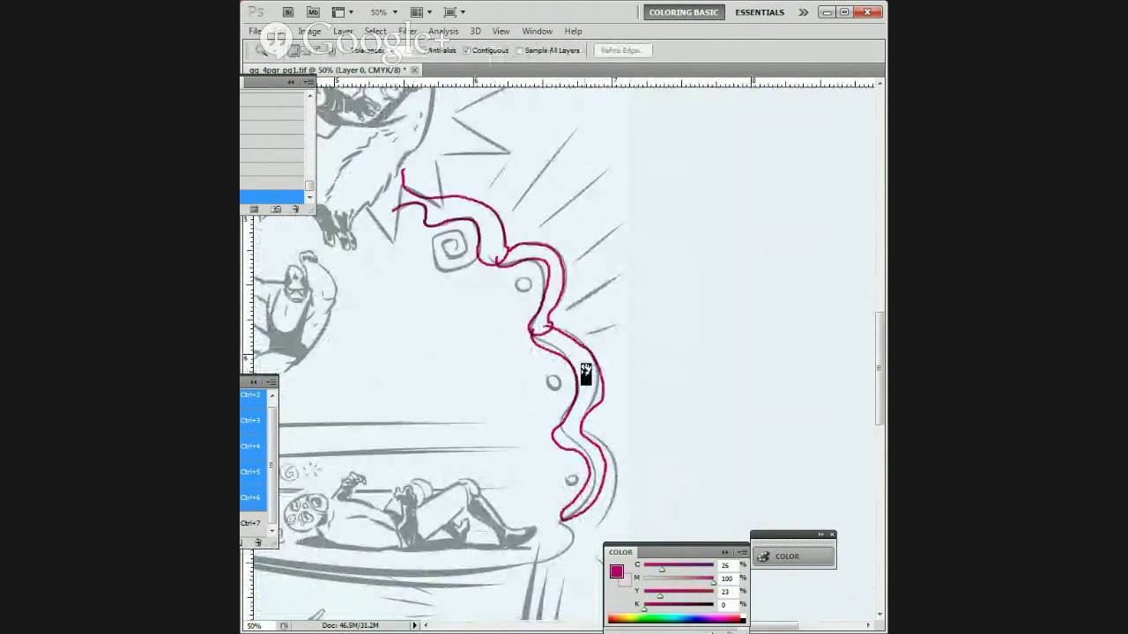
{"action": "left_click", "coordinate": [592, 490]}
{"action": "key", "text": "shift+F5"}
{"action": "left_click", "coordinate": [673, 312]}
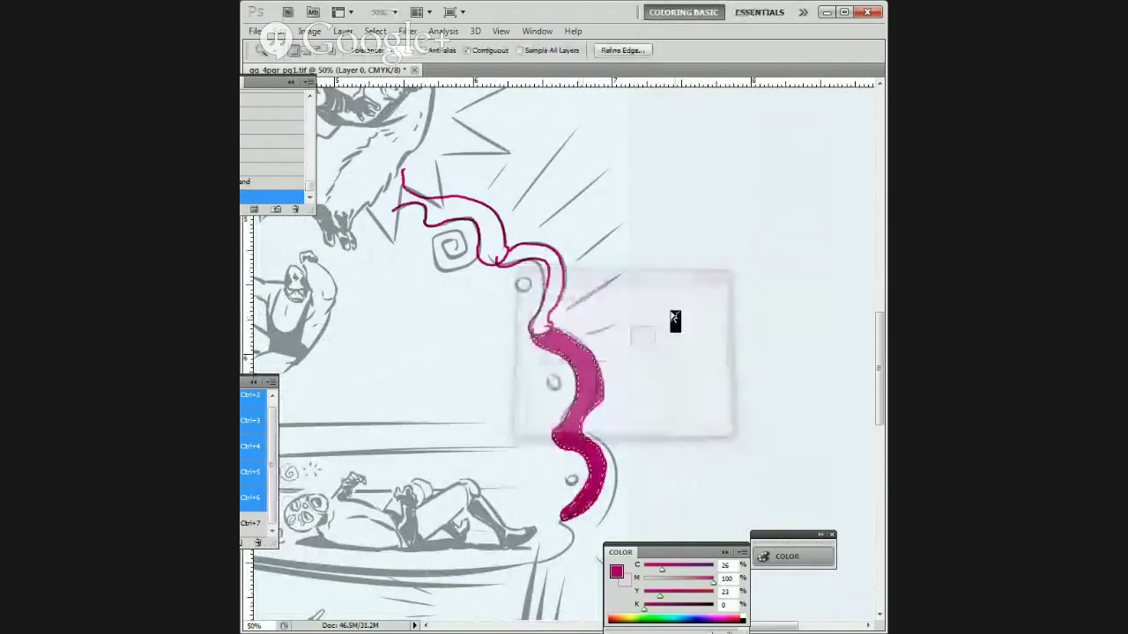
{"action": "key", "text": "shift+F5"}
{"action": "key", "text": "Return"}
Step: Set yellow to 94% and outline the head of the wrestler seen from behind in the top panel in red
{"action": "left_click_drag", "start_coordinate": [365, 419], "coordinate": [749, 453]}
{"action": "left_click_drag", "start_coordinate": [665, 138], "coordinate": [511, 483]}
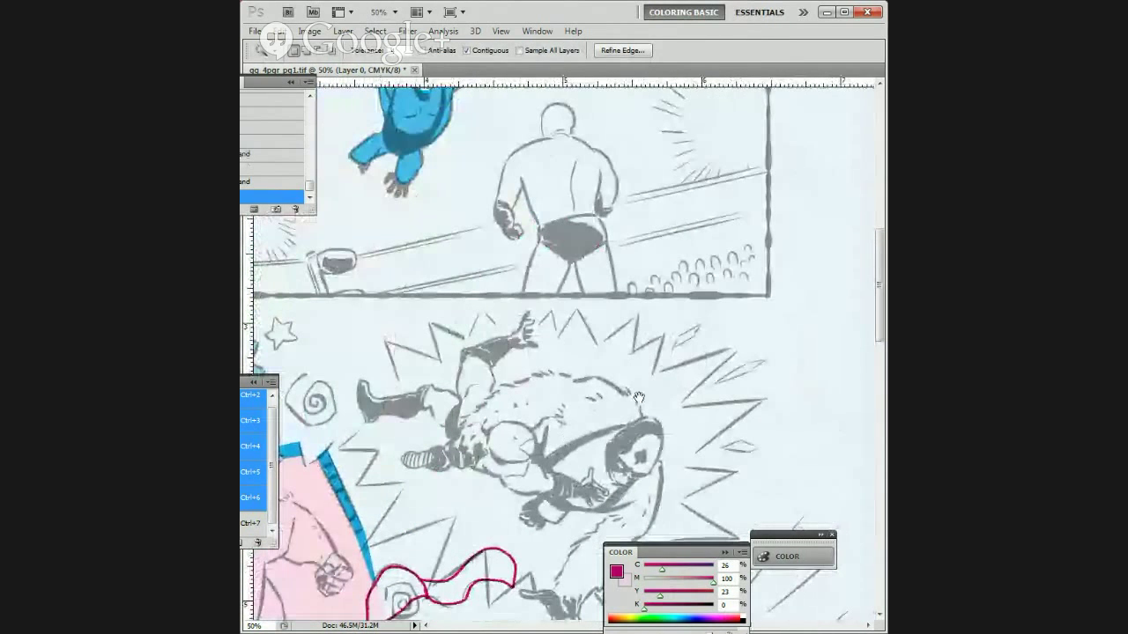
{"action": "left_click_drag", "start_coordinate": [656, 413], "coordinate": [683, 330]}
{"action": "left_click_drag", "start_coordinate": [696, 263], "coordinate": [730, 525]}
{"action": "left_click_drag", "start_coordinate": [689, 414], "coordinate": [664, 446]}
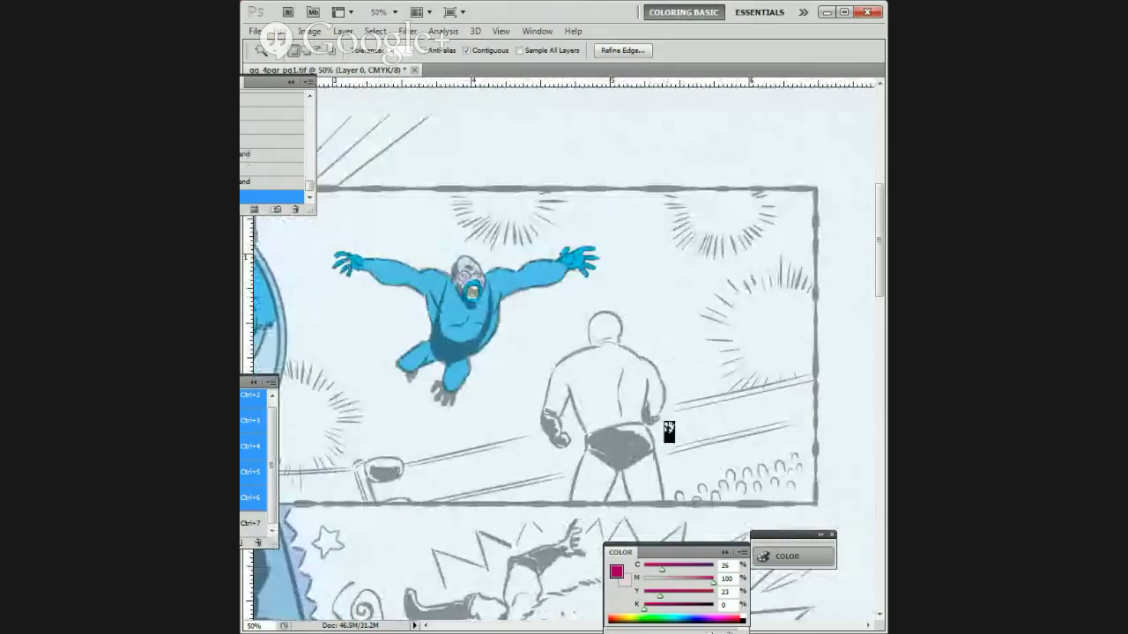
{"action": "key", "text": "ctrl+plus"}
{"action": "key", "text": "ctrl+plus"}
{"action": "key", "text": "ctrl+plus"}
{"action": "key", "text": "ctrl+plus"}
{"action": "left_click_drag", "start_coordinate": [791, 273], "coordinate": [519, 432]}
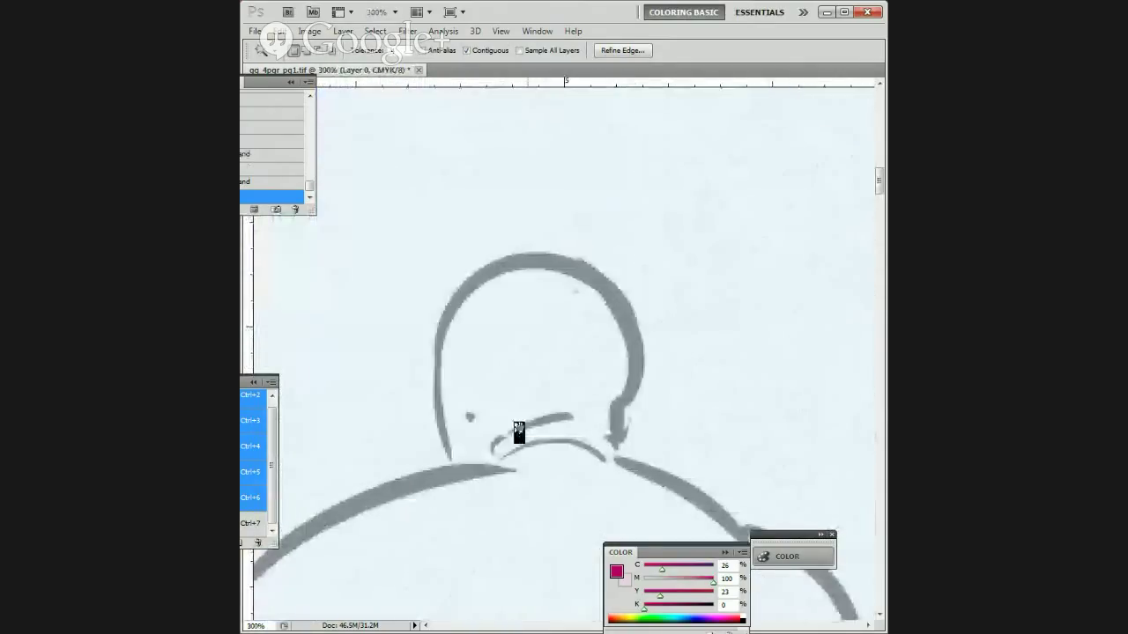
{"action": "key", "text": "b"}
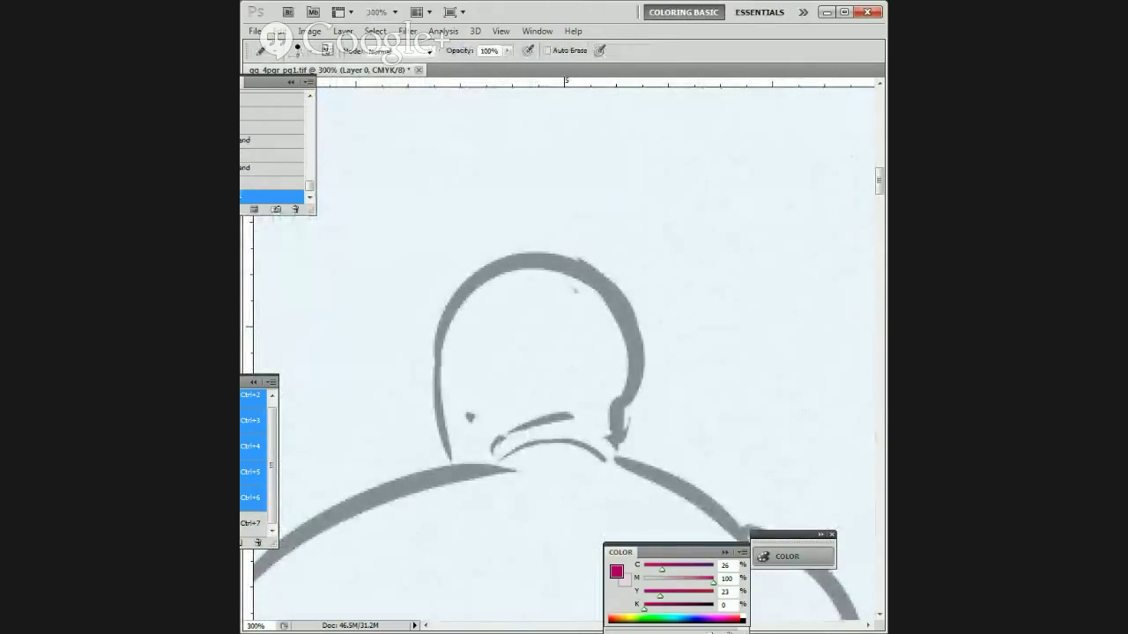
{"action": "mouse_move", "coordinate": [532, 257]}
{"action": "left_mouse_down"}
{"action": "mouse_move", "coordinate": [496, 269]}
{"action": "mouse_move", "coordinate": [456, 397]}
{"action": "mouse_move", "coordinate": [473, 355]}
{"action": "mouse_move", "coordinate": [432, 327]}
{"action": "mouse_move", "coordinate": [548, 248]}
{"action": "left_mouse_up"}
{"action": "key", "text": "x"}
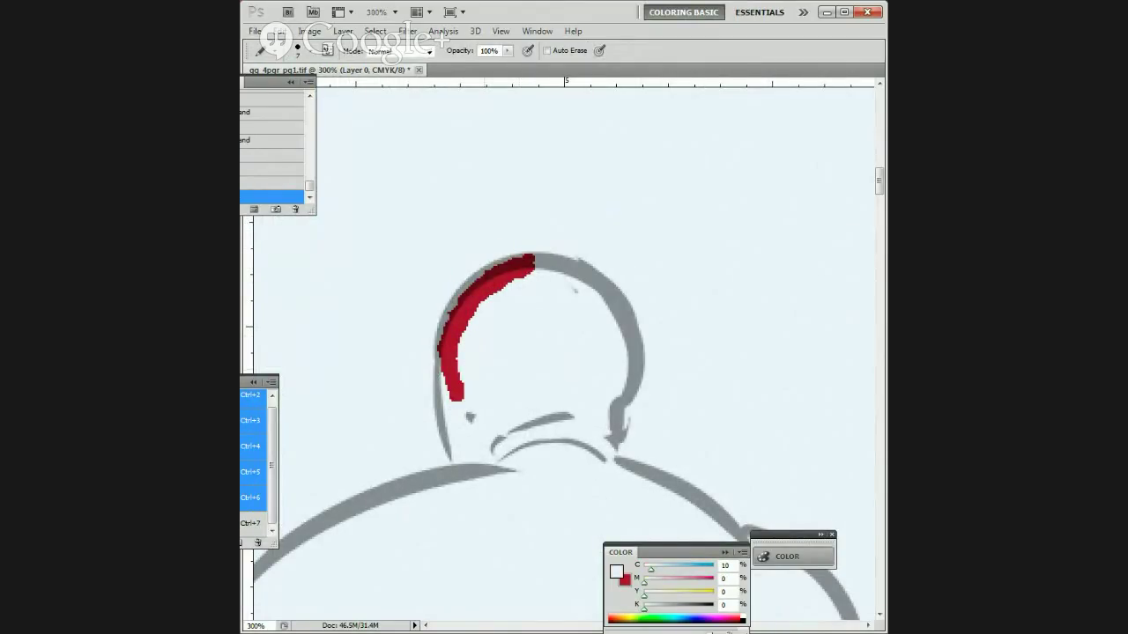
{"action": "key", "text": "x"}
{"action": "left_click_drag", "start_coordinate": [448, 340], "coordinate": [456, 443]}
{"action": "left_click_drag", "start_coordinate": [445, 396], "coordinate": [473, 481]}
{"action": "mouse_move", "coordinate": [527, 262]}
{"action": "left_mouse_down"}
{"action": "mouse_move", "coordinate": [598, 293]}
{"action": "mouse_move", "coordinate": [613, 480]}
{"action": "left_mouse_up"}
Step: Clean up the head outline with the background colour and fill the head down to the neckline in solid red
{"action": "key", "text": "x"}
{"action": "left_click_drag", "start_coordinate": [491, 244], "coordinate": [555, 246]}
{"action": "left_click_drag", "start_coordinate": [677, 485], "coordinate": [677, 474]}
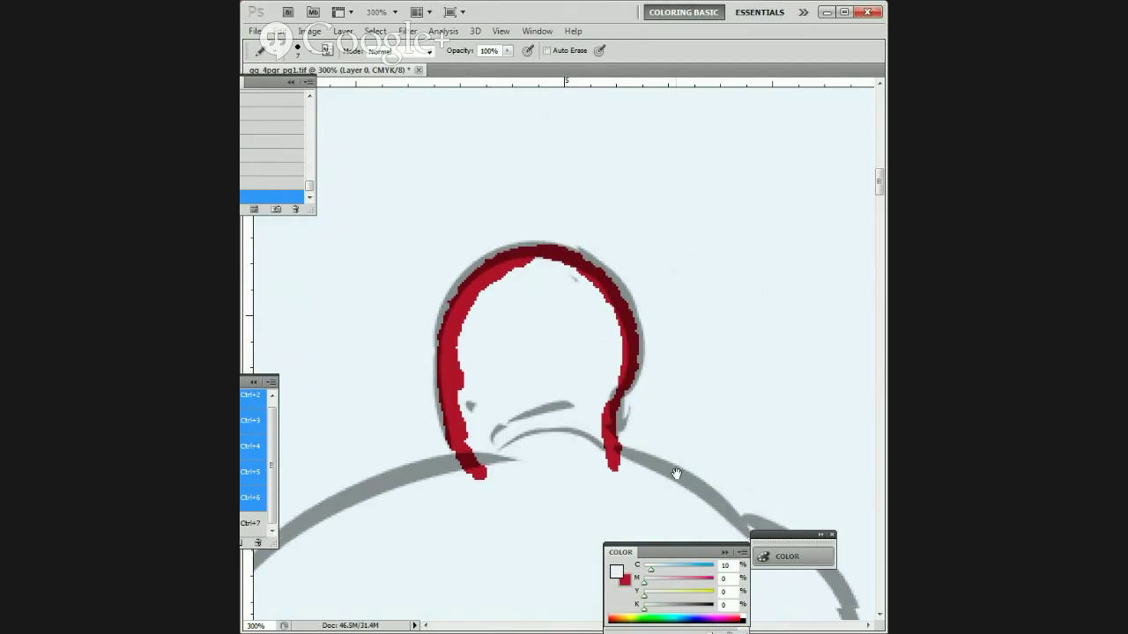
{"action": "scroll", "coordinate": [676, 474], "scroll_direction": "down", "scroll_amount": 5}
{"action": "key", "text": "x"}
{"action": "left_click_drag", "start_coordinate": [480, 325], "coordinate": [633, 324]}
{"action": "mouse_move", "coordinate": [502, 139]}
{"action": "left_mouse_down"}
{"action": "mouse_move", "coordinate": [461, 252]}
{"action": "mouse_move", "coordinate": [479, 309]}
{"action": "mouse_move", "coordinate": [492, 217]}
{"action": "mouse_move", "coordinate": [534, 114]}
{"action": "mouse_move", "coordinate": [558, 114]}
{"action": "mouse_move", "coordinate": [609, 166]}
{"action": "mouse_move", "coordinate": [609, 251]}
{"action": "mouse_move", "coordinate": [574, 132]}
{"action": "mouse_move", "coordinate": [488, 259]}
{"action": "mouse_move", "coordinate": [536, 302]}
{"action": "mouse_move", "coordinate": [564, 186]}
{"action": "mouse_move", "coordinate": [597, 156]}
{"action": "mouse_move", "coordinate": [585, 304]}
{"action": "mouse_move", "coordinate": [516, 302]}
{"action": "left_mouse_up"}
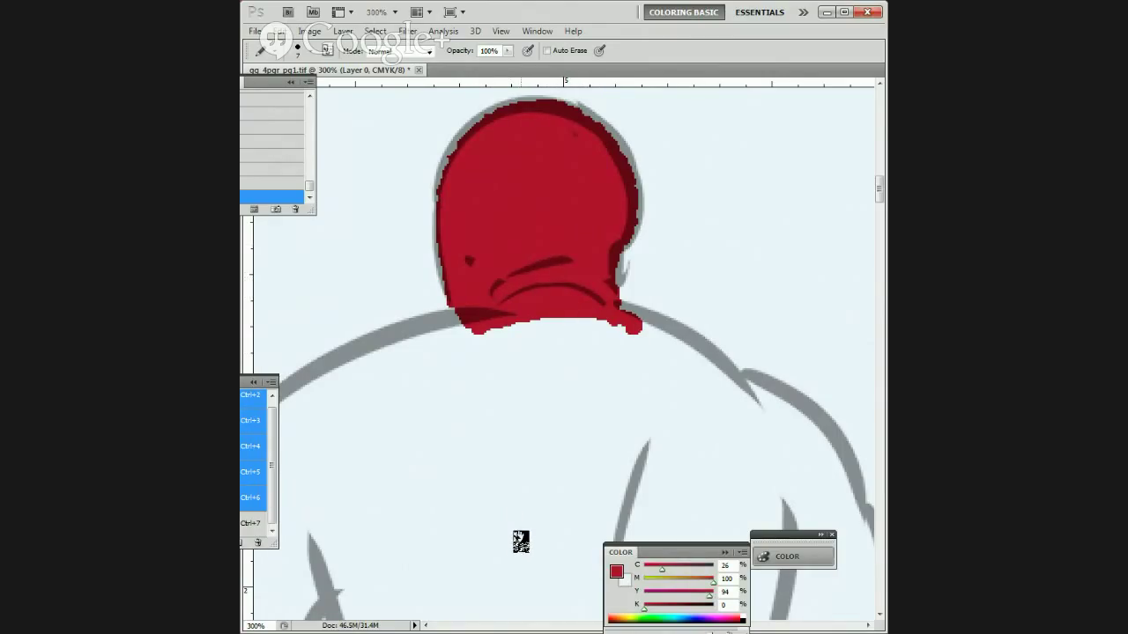
{"action": "key", "text": "ctrl+minus"}
{"action": "key", "text": "ctrl+minus"}
{"action": "key", "text": "ctrl+minus"}
{"action": "left_click_drag", "start_coordinate": [582, 472], "coordinate": [676, 474]}
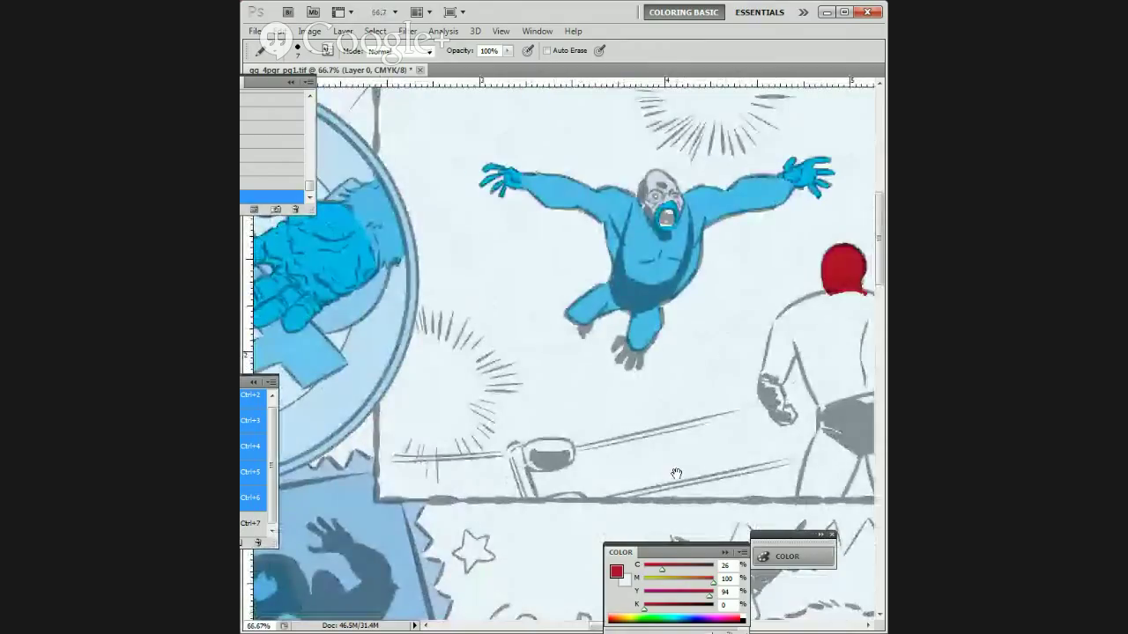
{"action": "key", "text": "g"}
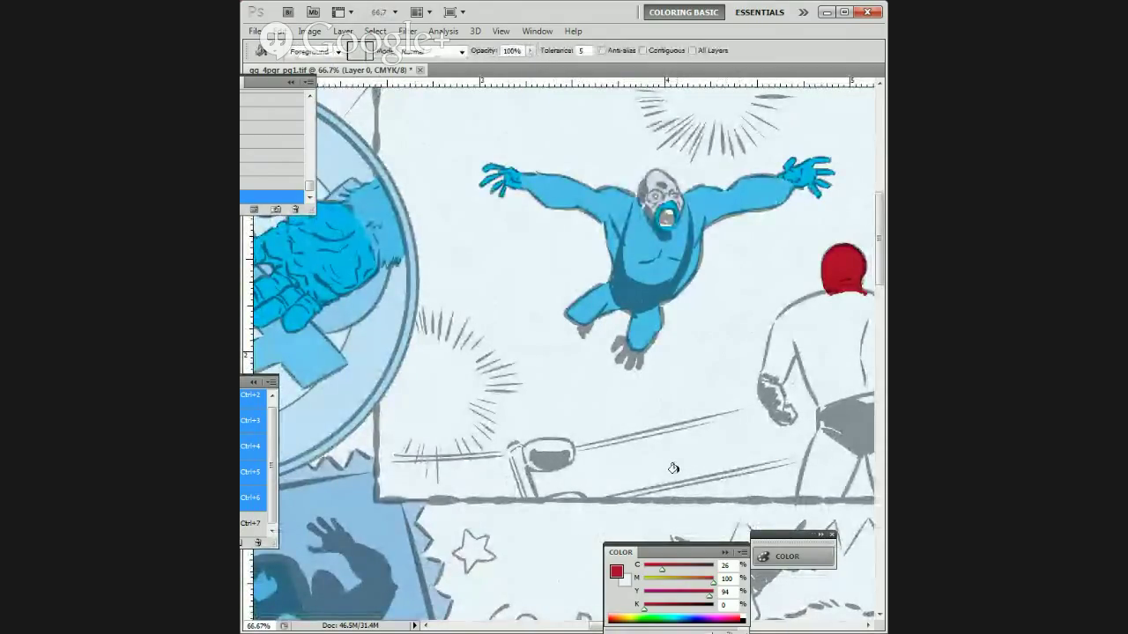
{"action": "left_click", "coordinate": [644, 50]}
{"action": "left_click_drag", "start_coordinate": [650, 331], "coordinate": [453, 239]}
{"action": "mouse_move", "coordinate": [718, 236]}
{"action": "left_mouse_down"}
{"action": "mouse_move", "coordinate": [645, 319]}
{"action": "mouse_move", "coordinate": [693, 290]}
{"action": "mouse_move", "coordinate": [759, 101]}
{"action": "left_mouse_up"}
{"action": "left_click_drag", "start_coordinate": [479, 503], "coordinate": [695, 307]}
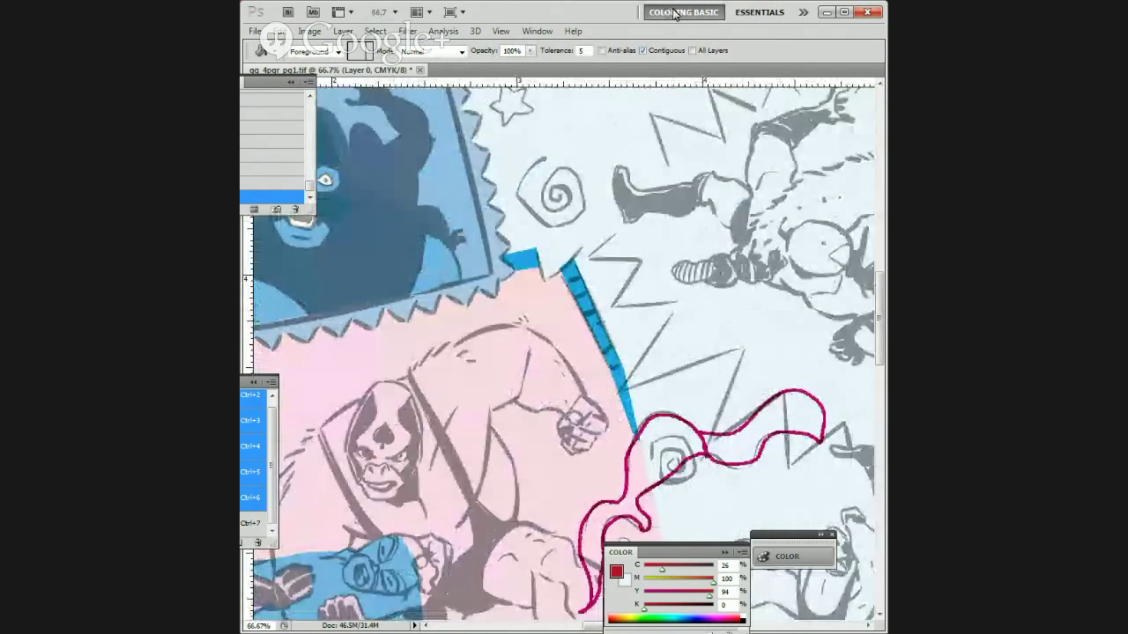
{"action": "left_click", "coordinate": [642, 50]}
Step: Save the coloured comic page
{"action": "key", "text": "ctrl+minus"}
{"action": "key", "text": "ctrl+minus"}
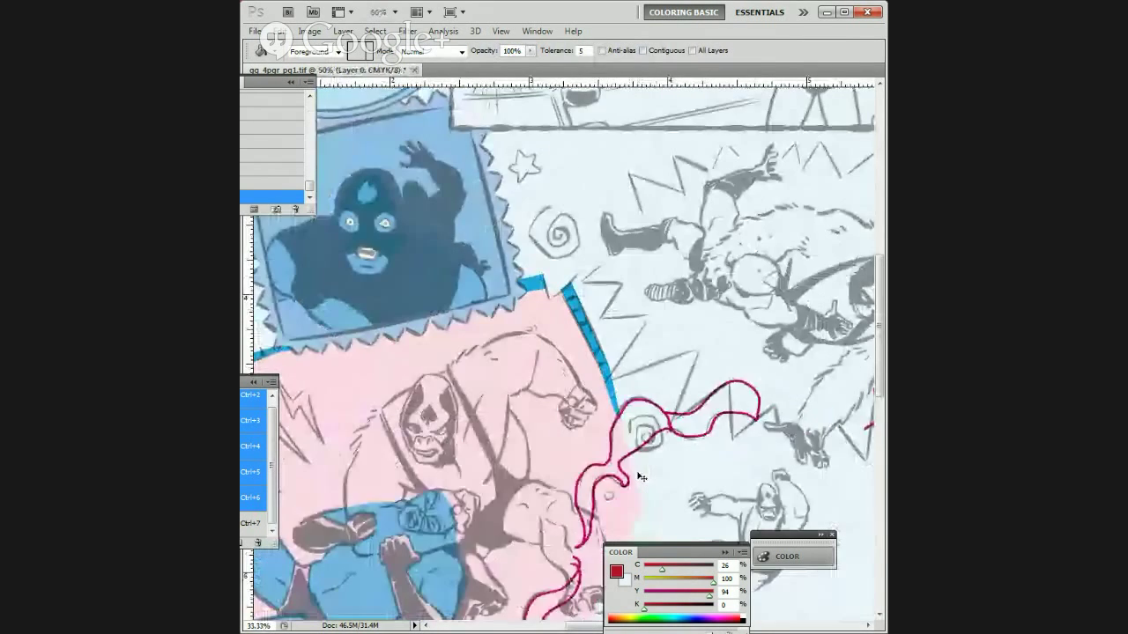
{"action": "left_click_drag", "start_coordinate": [622, 435], "coordinate": [531, 443]}
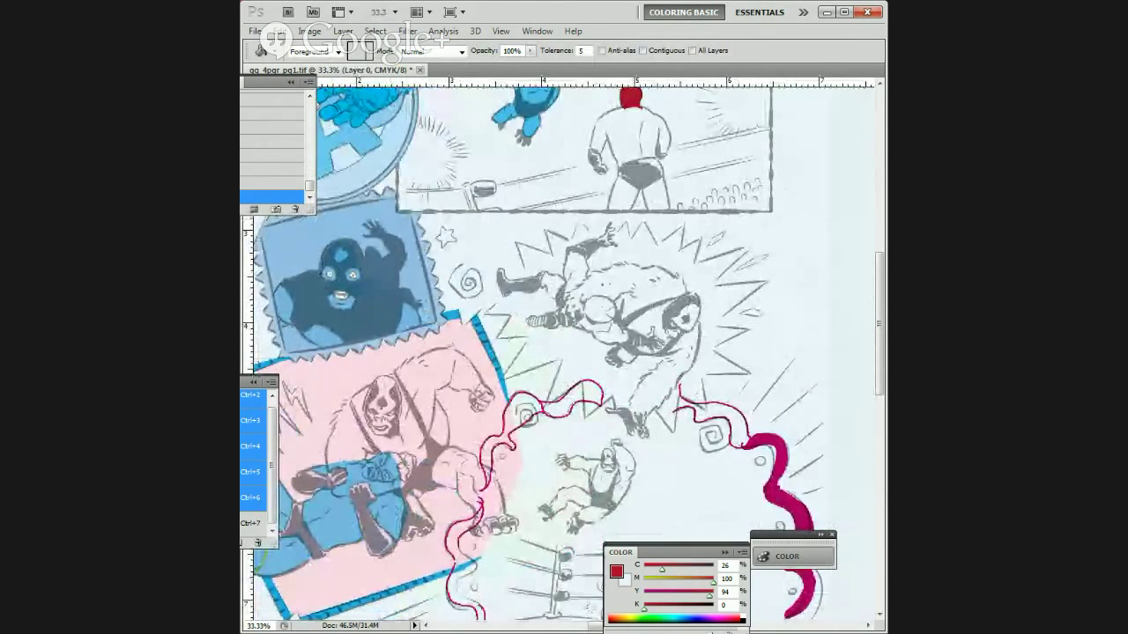
{"action": "key", "text": "shift+Tab"}
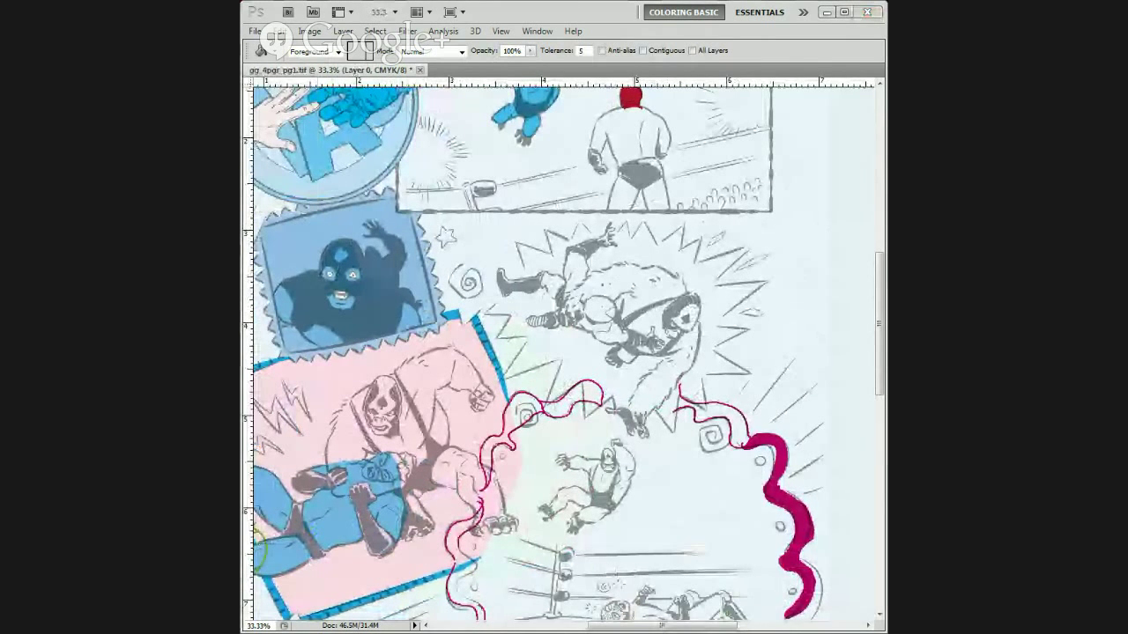
{"action": "key", "text": "shift+Tab"}
{"action": "left_click_drag", "start_coordinate": [633, 399], "coordinate": [736, 312]}
{"action": "left_click_drag", "start_coordinate": [645, 366], "coordinate": [672, 420]}
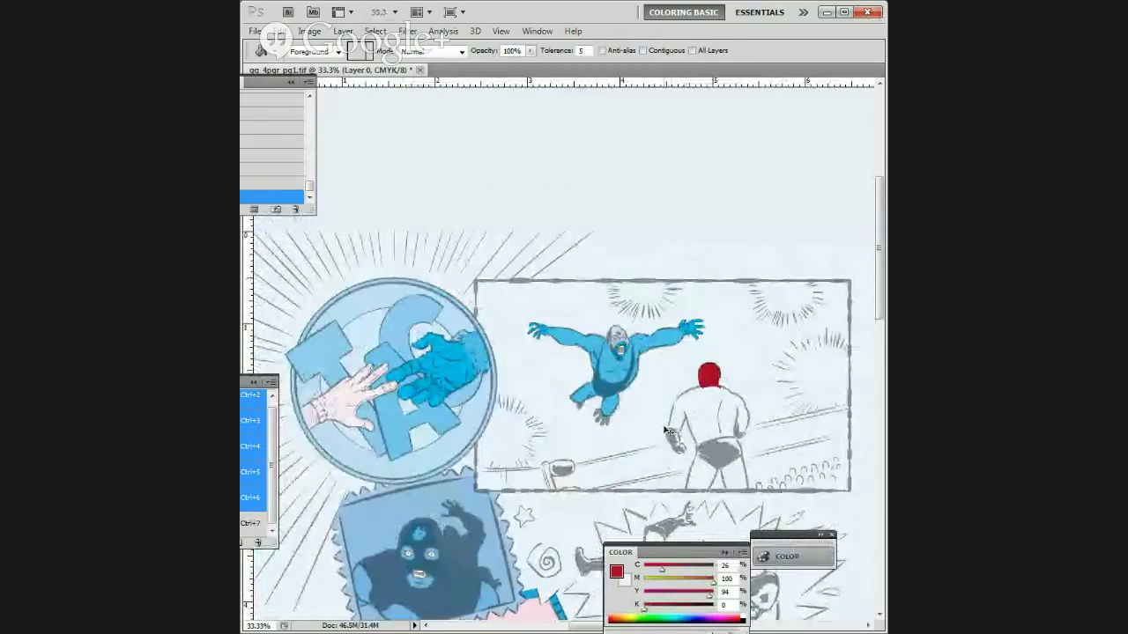
{"action": "key", "text": "ctrl+s"}
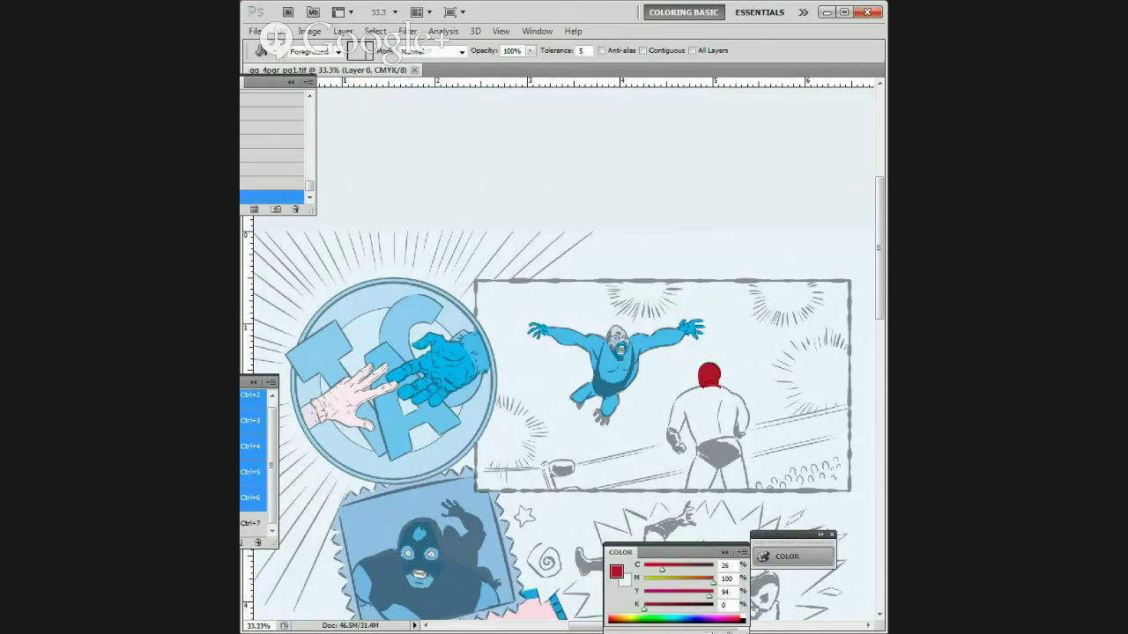
Step: Start opening another file and browse through ML ILLUSTRATION to the artist's GG Short folder
{"action": "key", "text": "alt+Tab"}
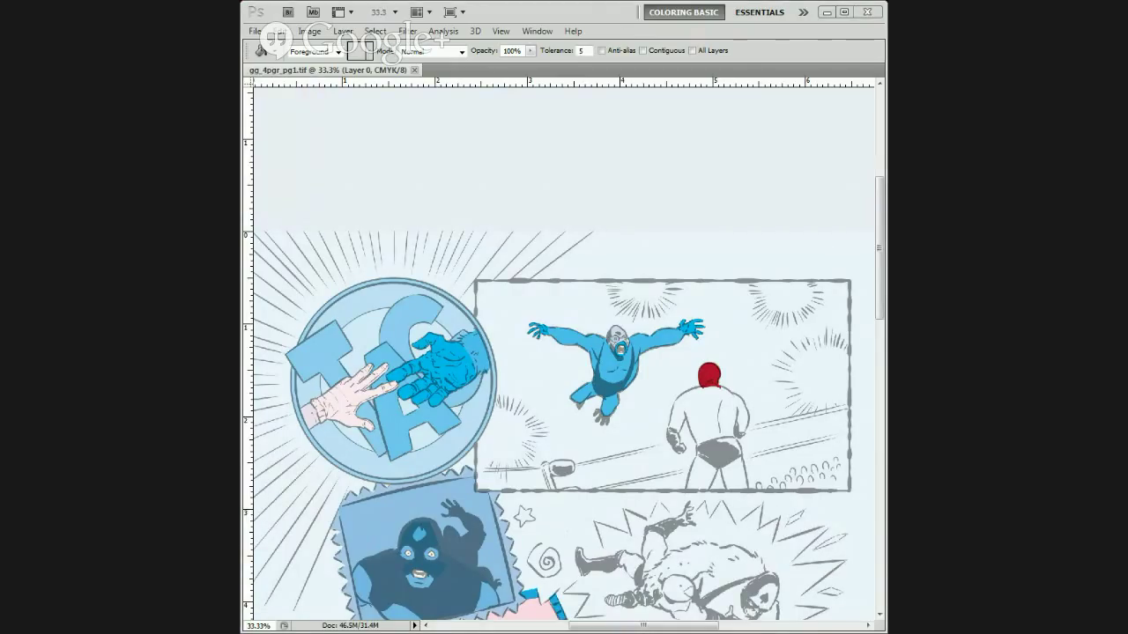
{"action": "left_click", "coordinate": [705, 191]}
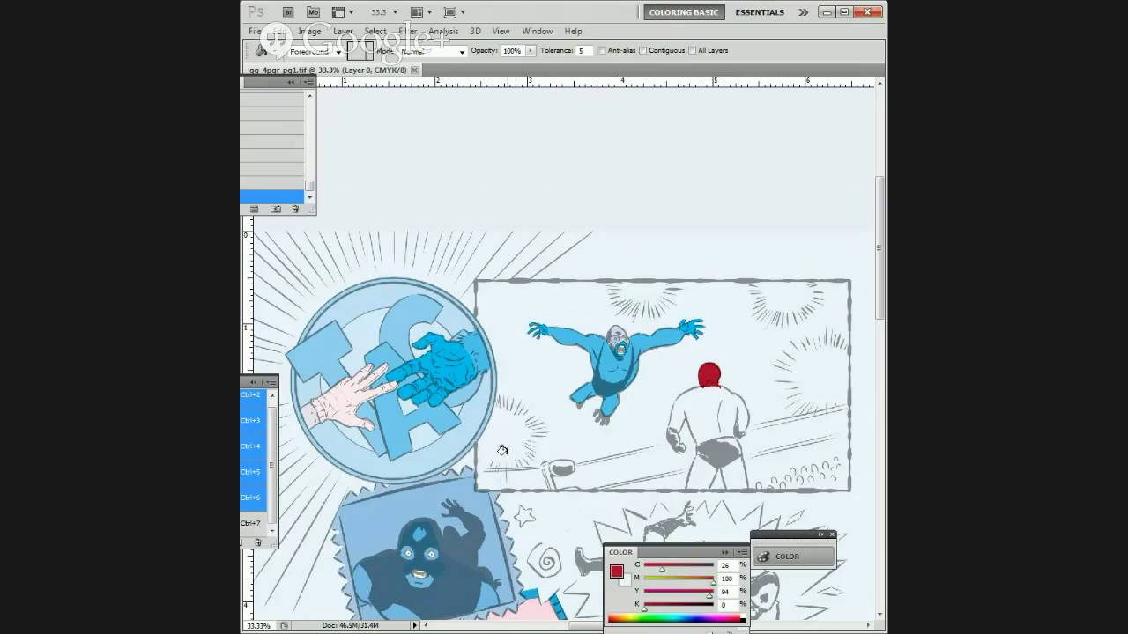
{"action": "left_click", "coordinate": [256, 33]}
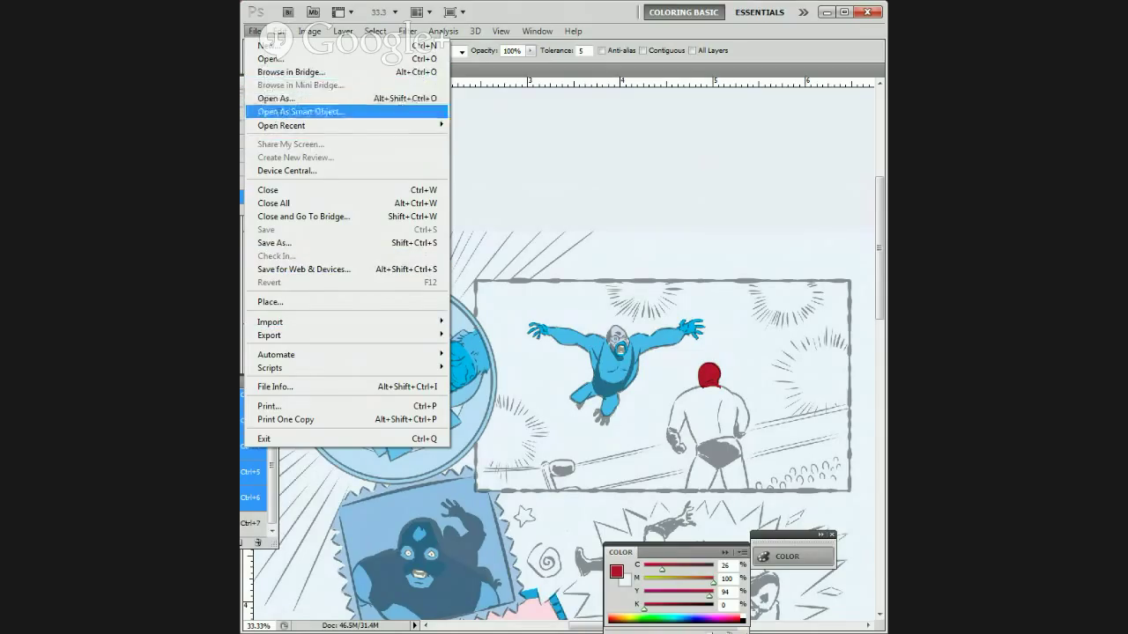
{"action": "left_click", "coordinate": [270, 58]}
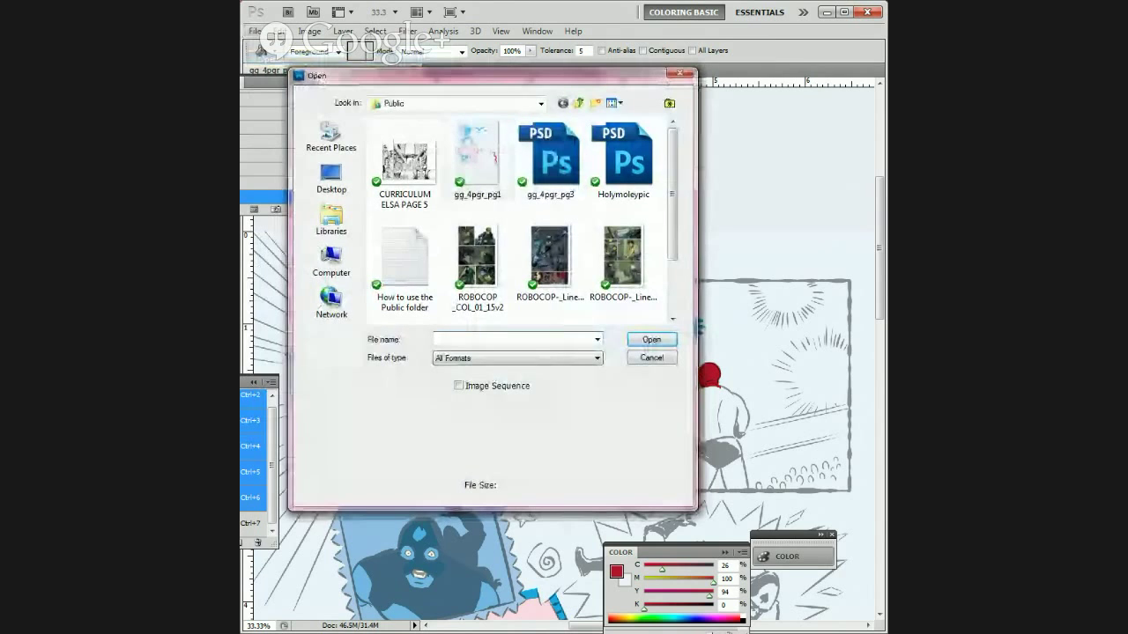
{"action": "key", "text": "alt+Tab"}
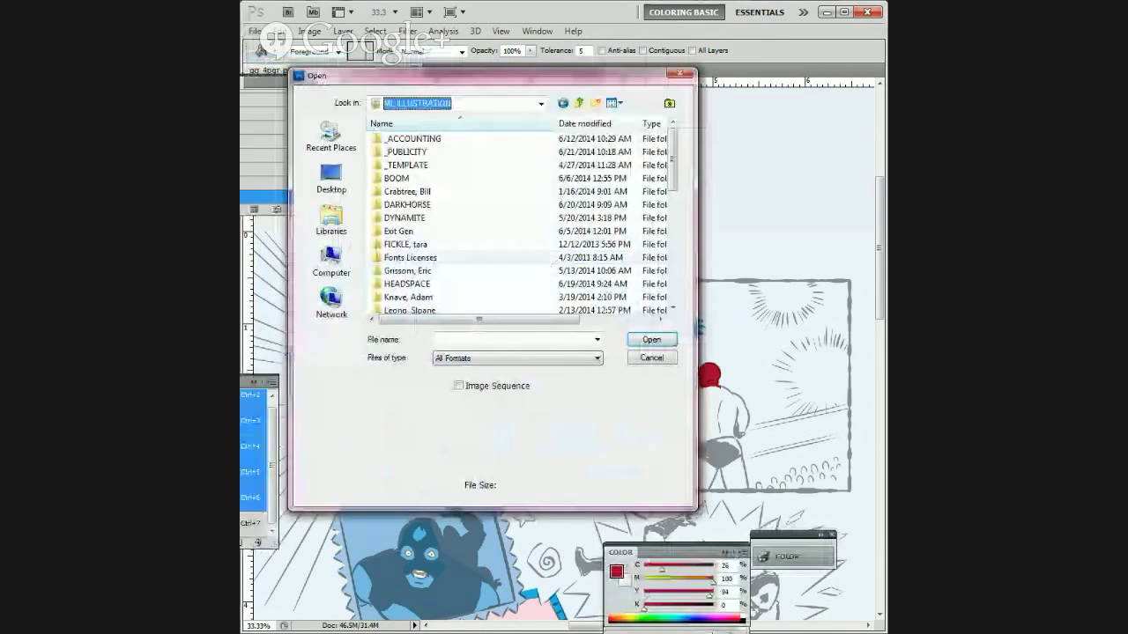
{"action": "scroll", "coordinate": [520, 224], "scroll_direction": "down", "scroll_amount": 4}
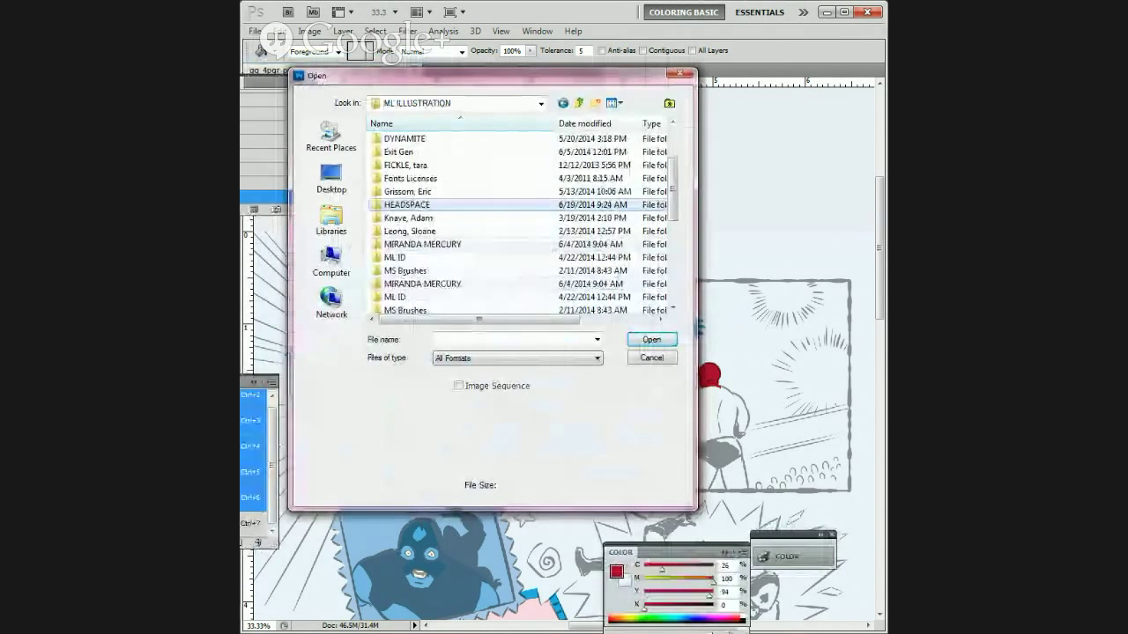
{"action": "double_click", "coordinate": [411, 244]}
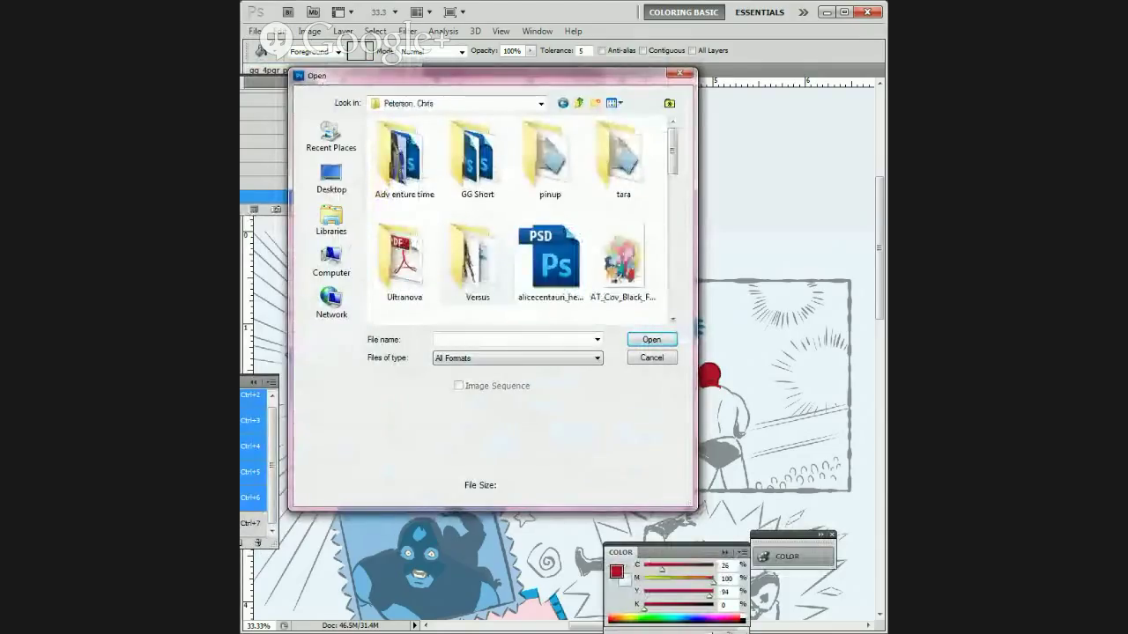
{"action": "double_click", "coordinate": [477, 158]}
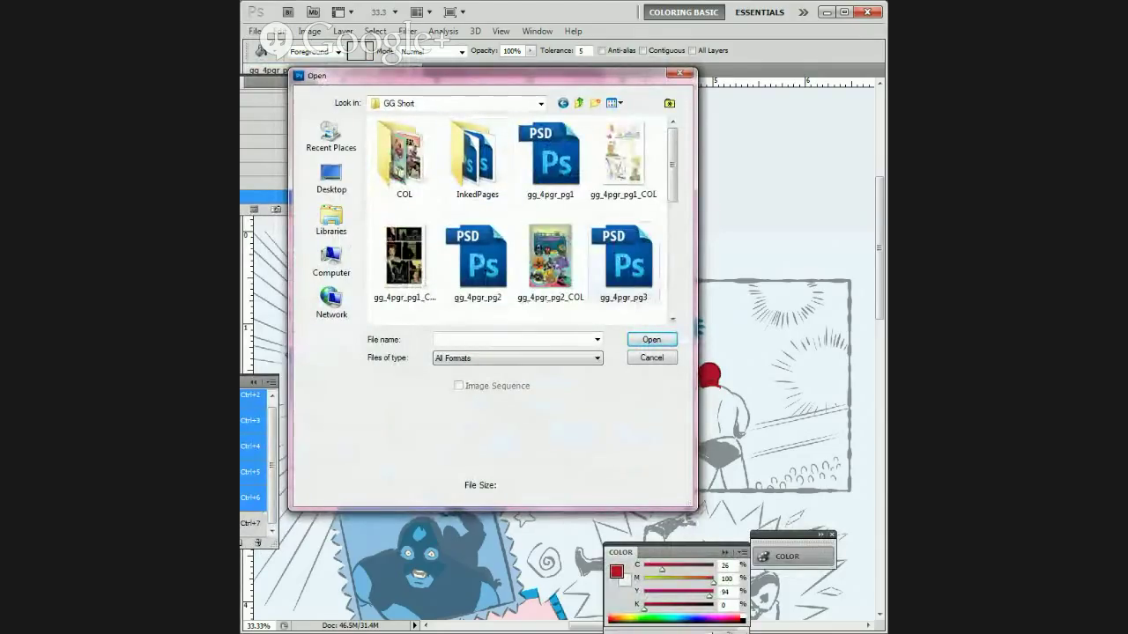
Step: Open the finished page file gg_4pgr_pg3 and display its layers
{"action": "scroll", "coordinate": [546, 265], "scroll_direction": "down", "scroll_amount": 3}
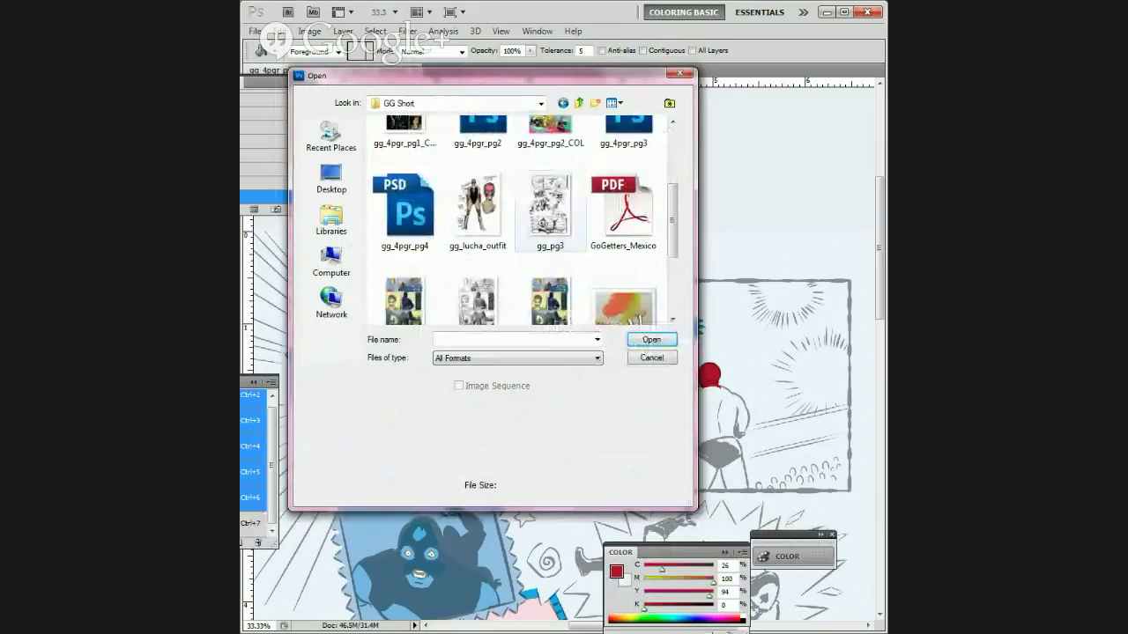
{"action": "left_click_drag", "start_coordinate": [493, 75], "coordinate": [492, 141]}
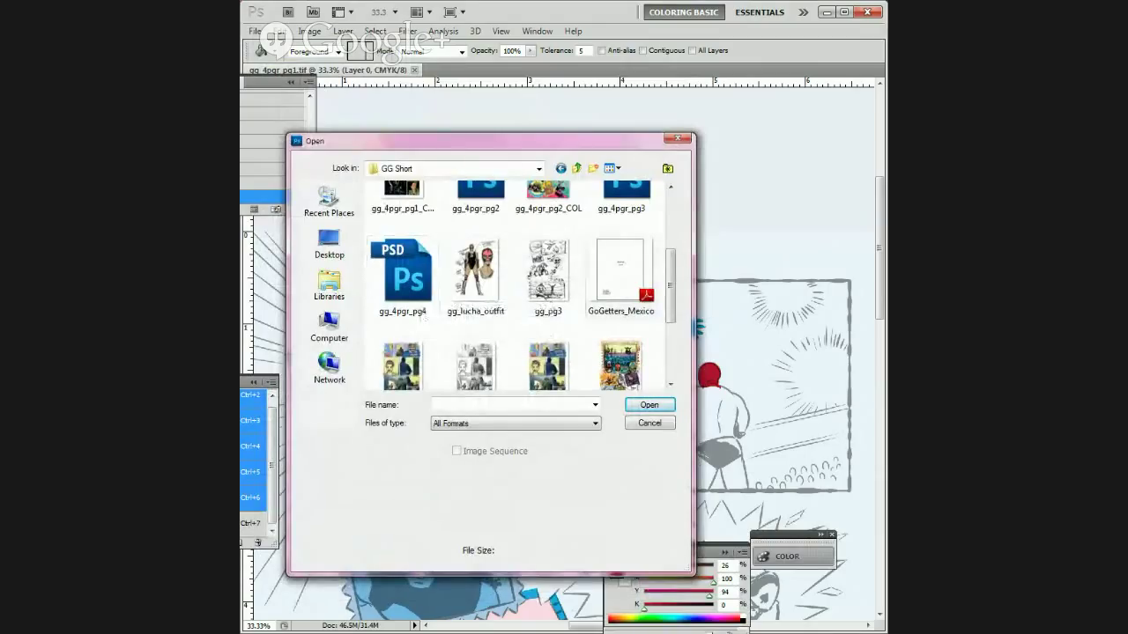
{"action": "left_click", "coordinate": [619, 196]}
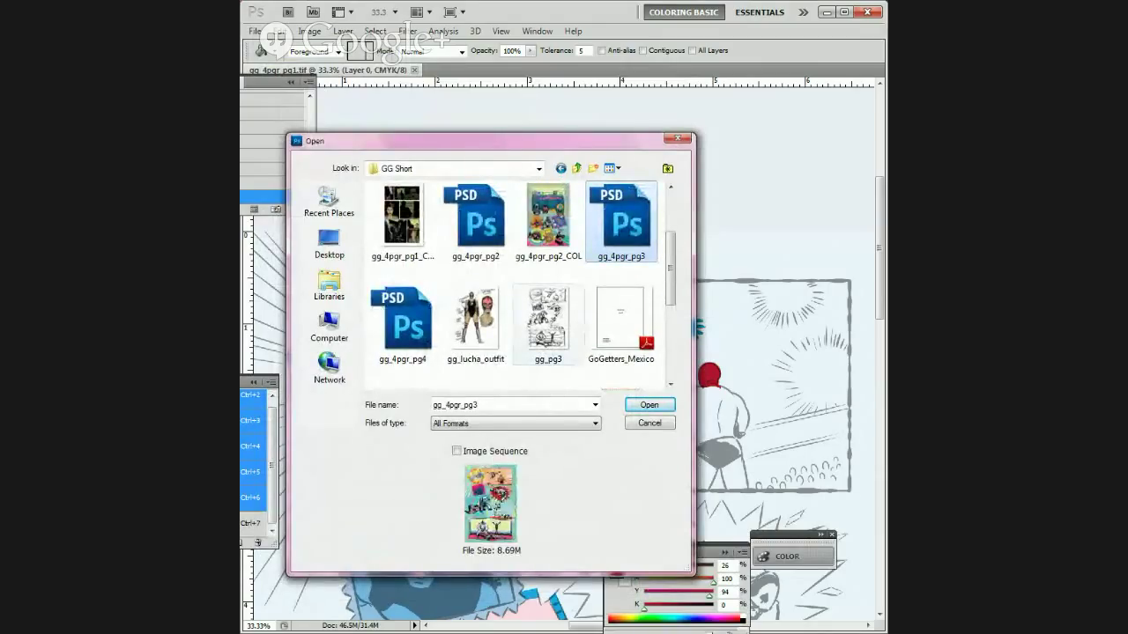
{"action": "left_click", "coordinate": [641, 406]}
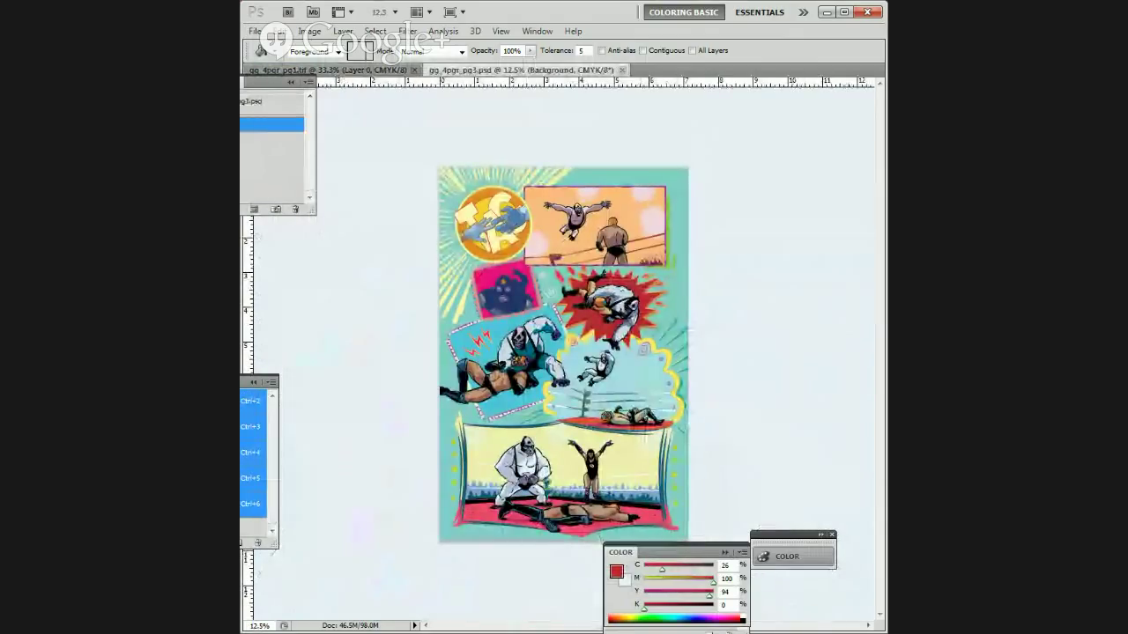
{"action": "key", "text": "F7"}
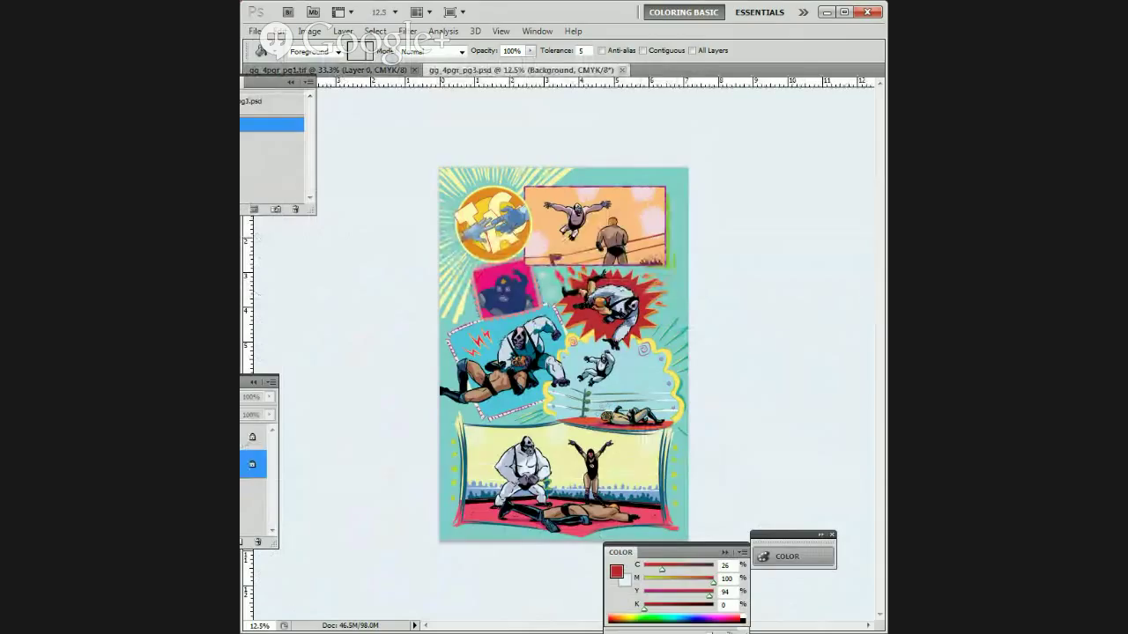
Step: Start opening another file and look through the GG Short and HEADSPACE folders, returning to ML ILLUSTRATION
{"action": "left_click", "coordinate": [255, 31]}
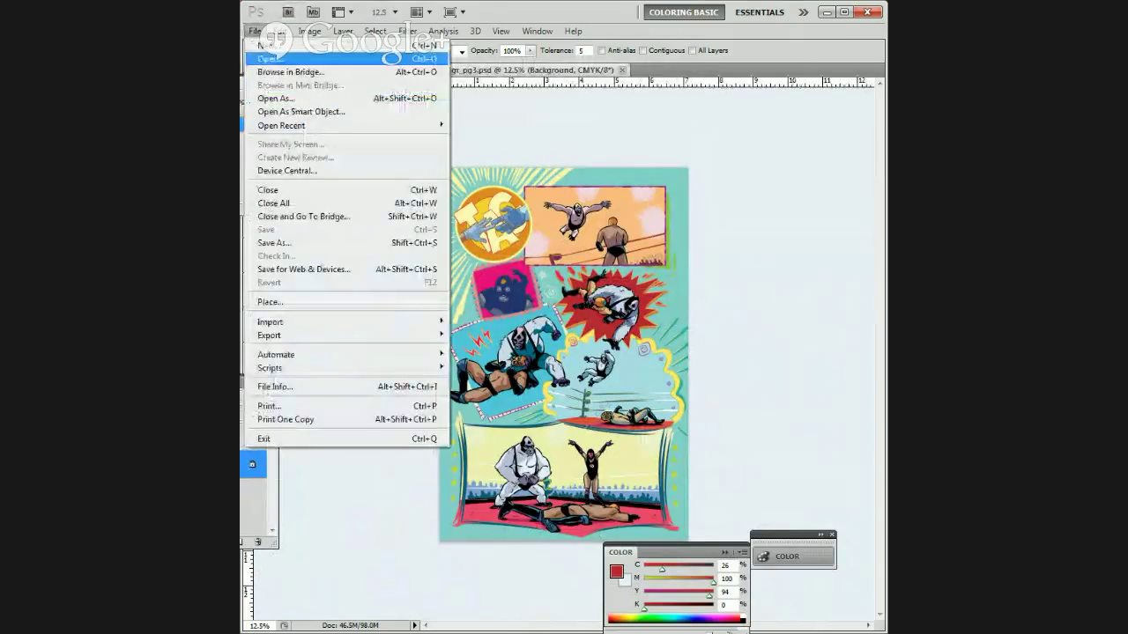
{"action": "left_click", "coordinate": [293, 57]}
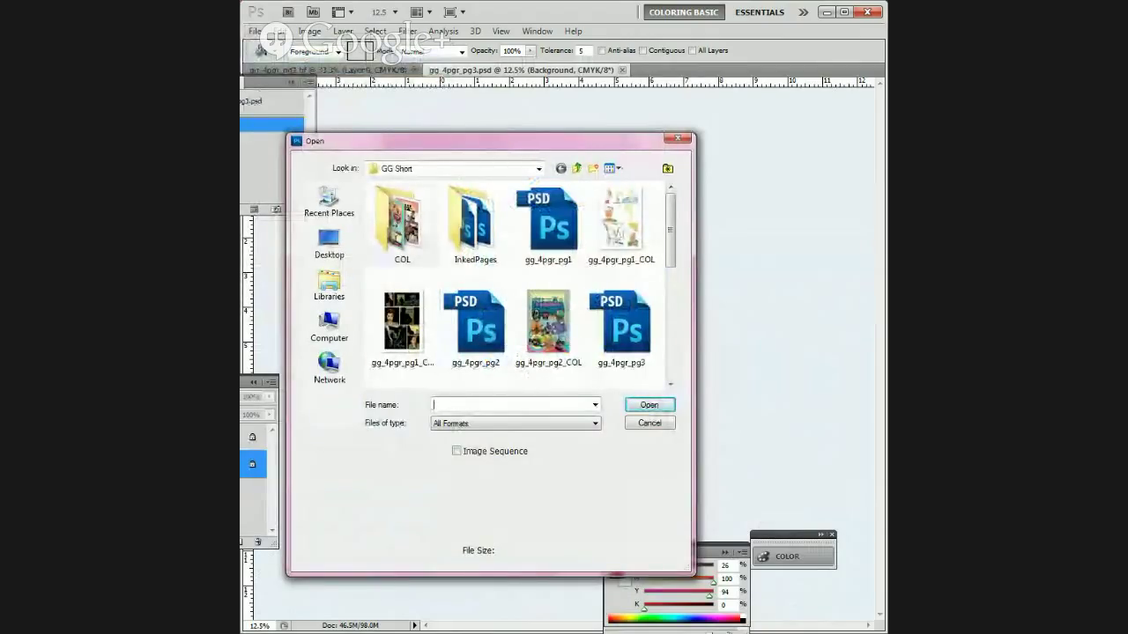
{"action": "scroll", "coordinate": [520, 287], "scroll_direction": "down", "scroll_amount": 10}
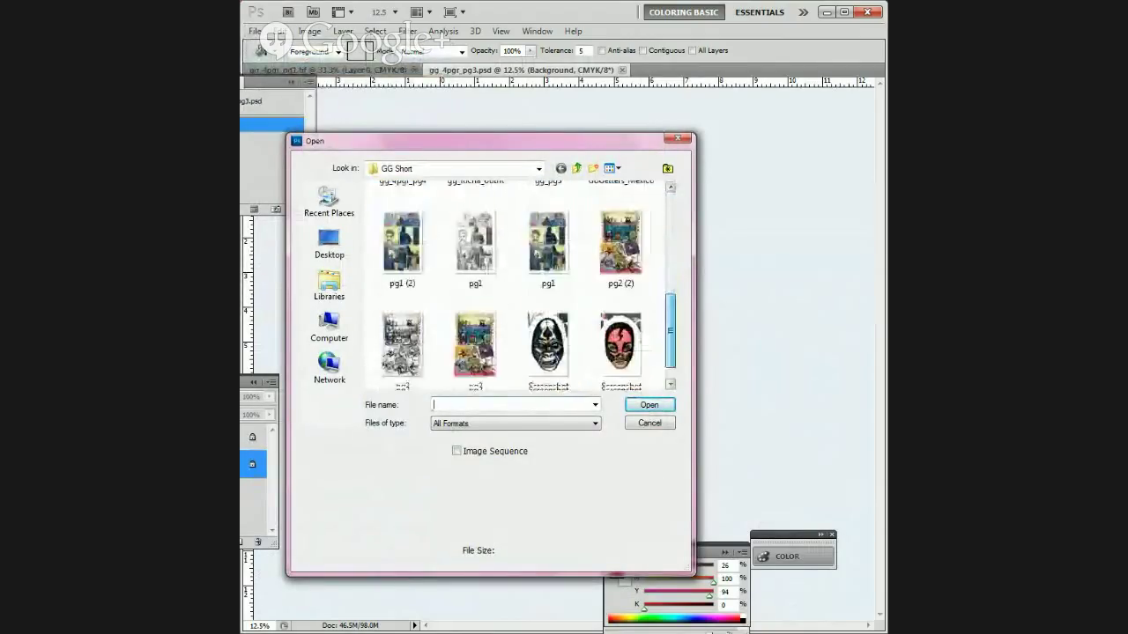
{"action": "scroll", "coordinate": [520, 286], "scroll_direction": "up", "scroll_amount": 10}
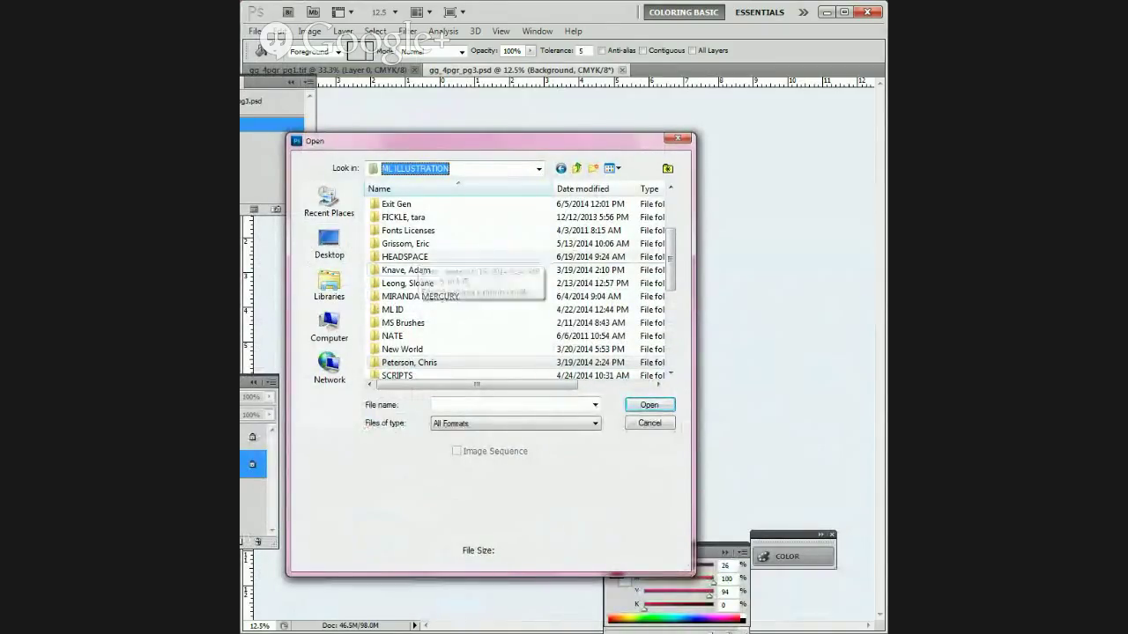
{"action": "double_click", "coordinate": [406, 257]}
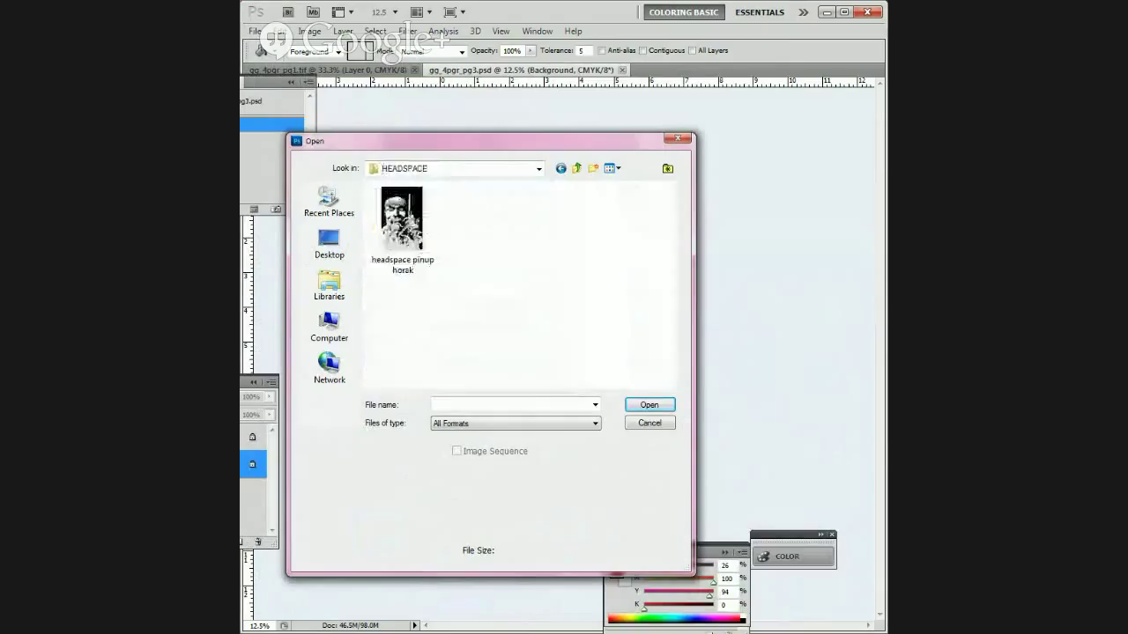
{"action": "left_click", "coordinate": [576, 169]}
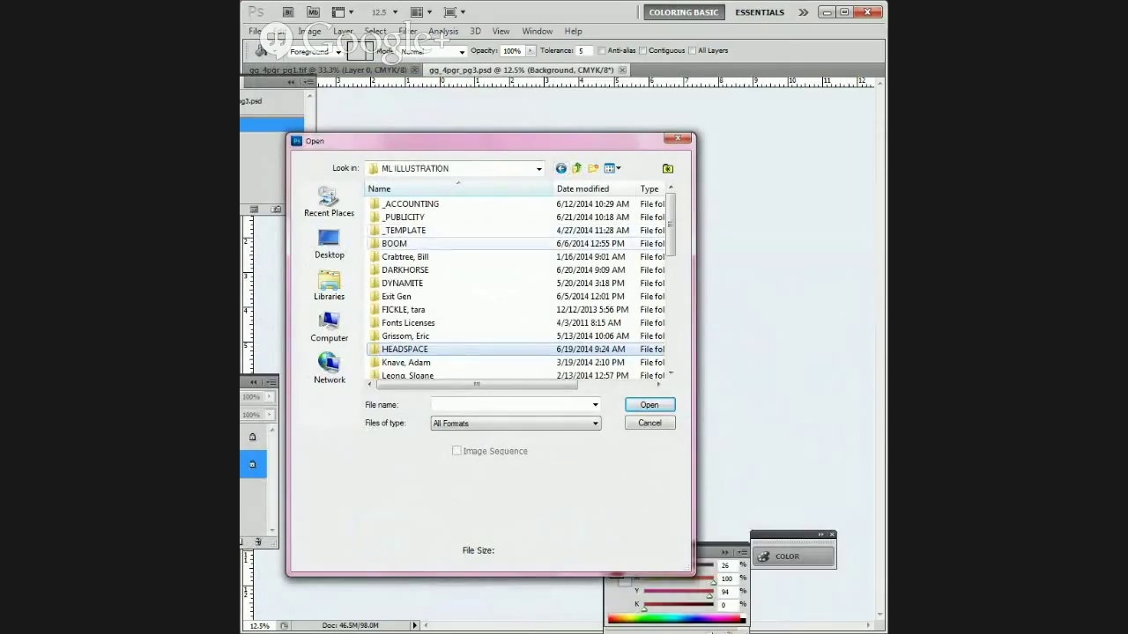
Step: Browse from the BOOM folder through Robocop to the ROBOCOP #! folder
{"action": "left_click", "coordinate": [395, 243]}
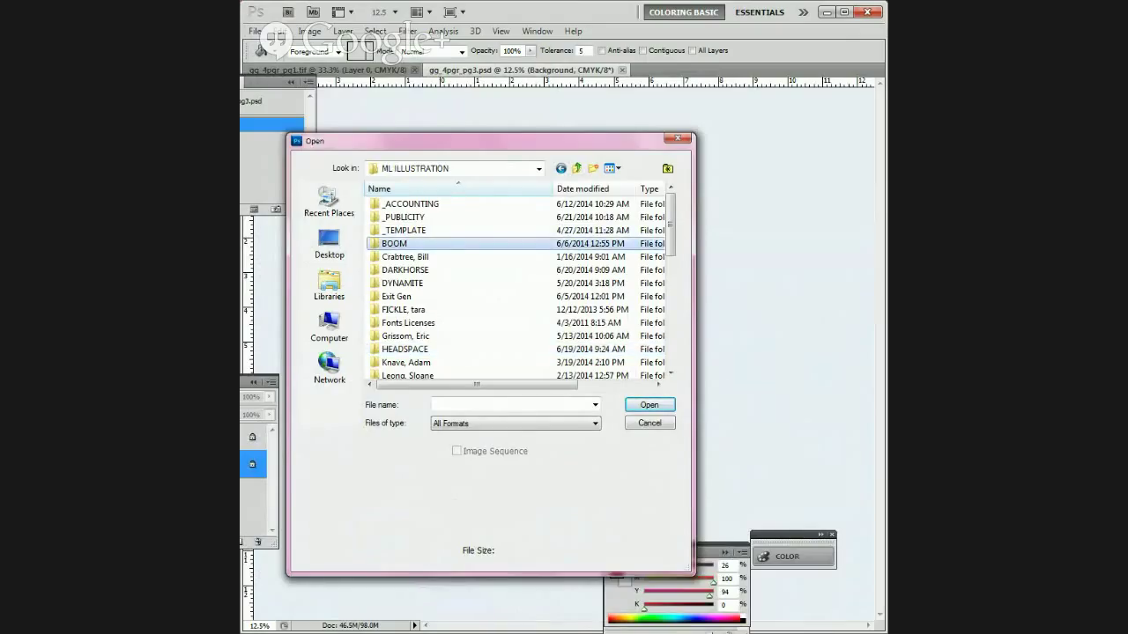
{"action": "key", "text": "Escape"}
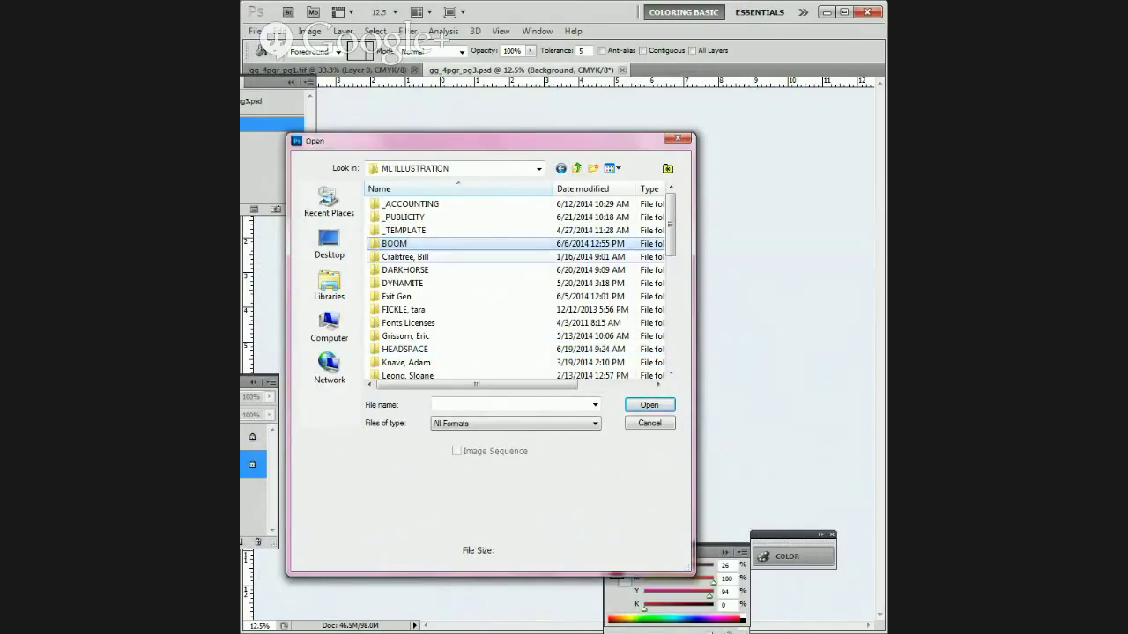
{"action": "key", "text": "Return"}
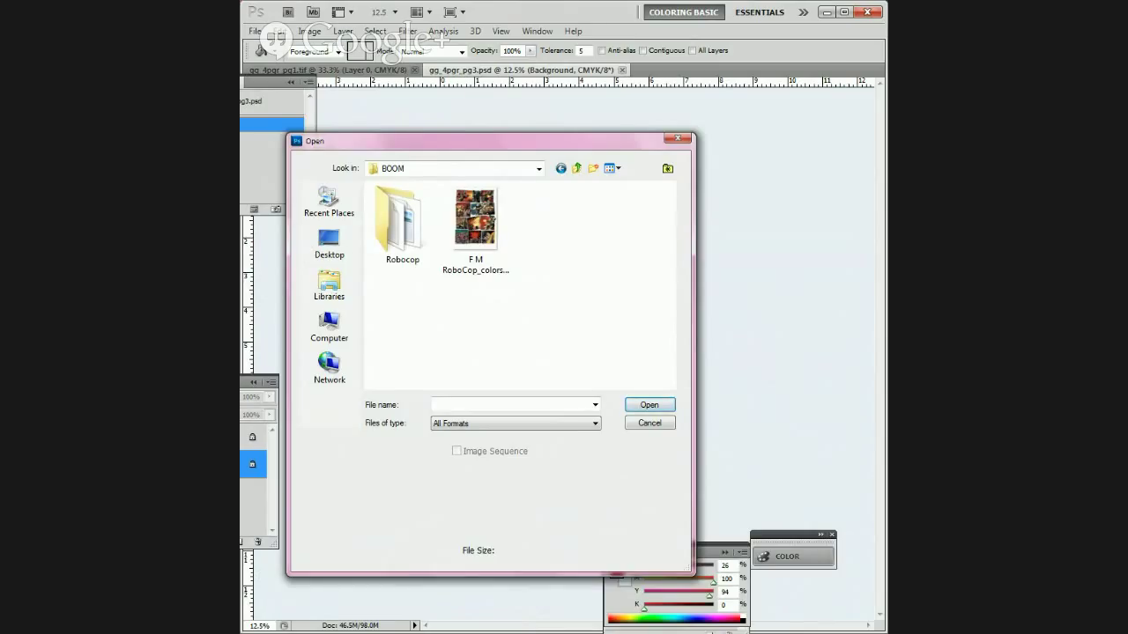
{"action": "double_click", "coordinate": [402, 225]}
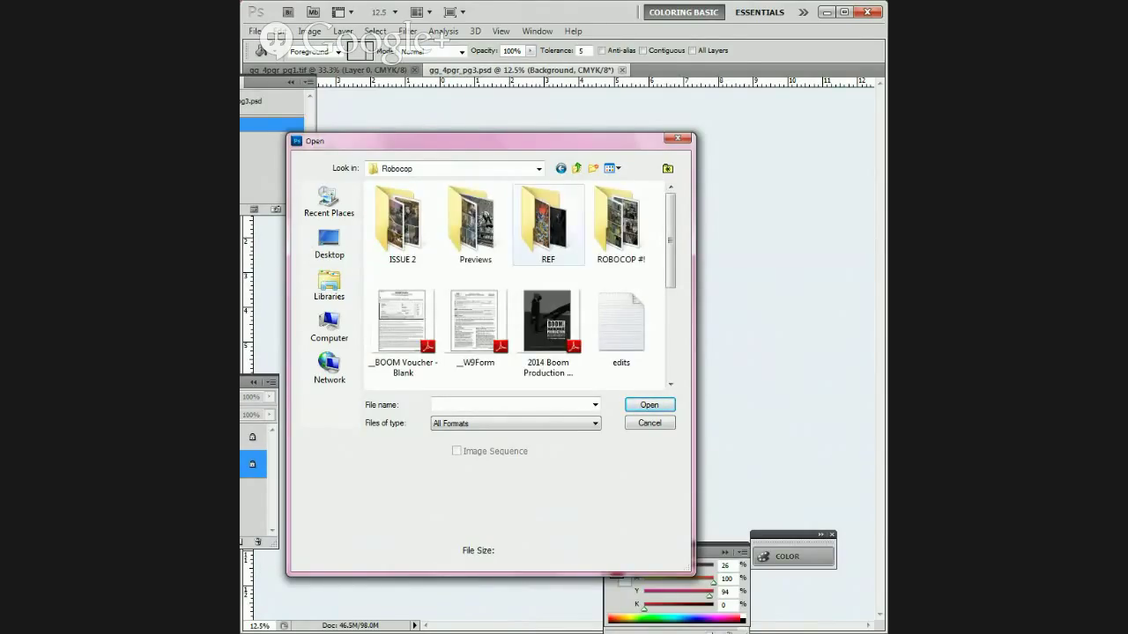
{"action": "double_click", "coordinate": [621, 224]}
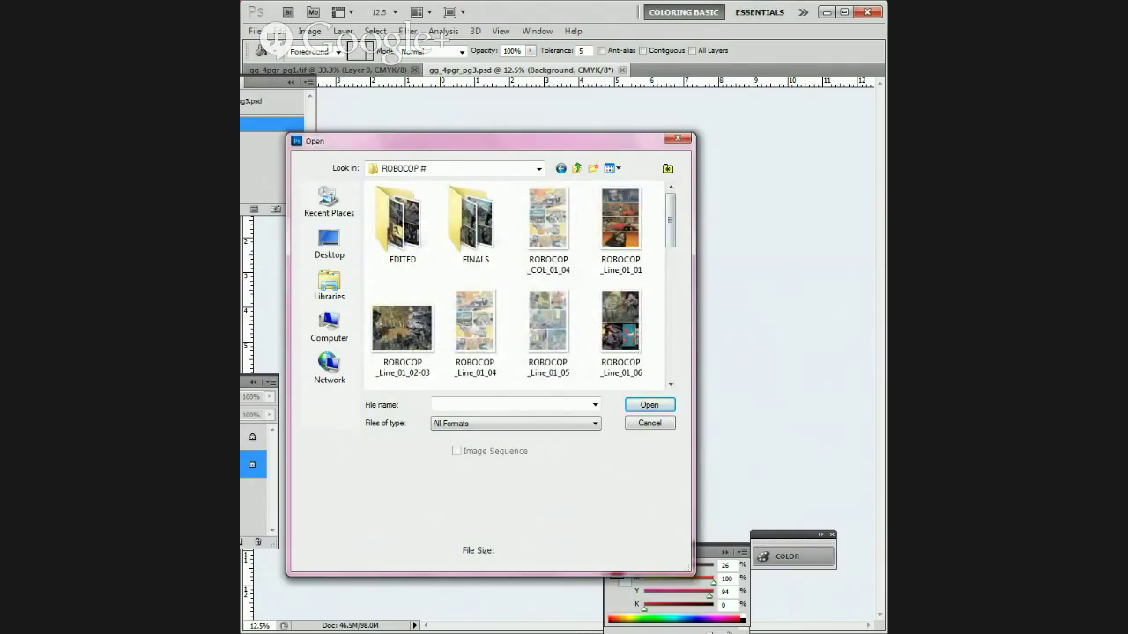
Step: Look through the issue's page files and open the double-page spread ROBOCOP _Line_01_02-03
{"action": "scroll", "coordinate": [529, 291], "scroll_direction": "down", "scroll_amount": 2}
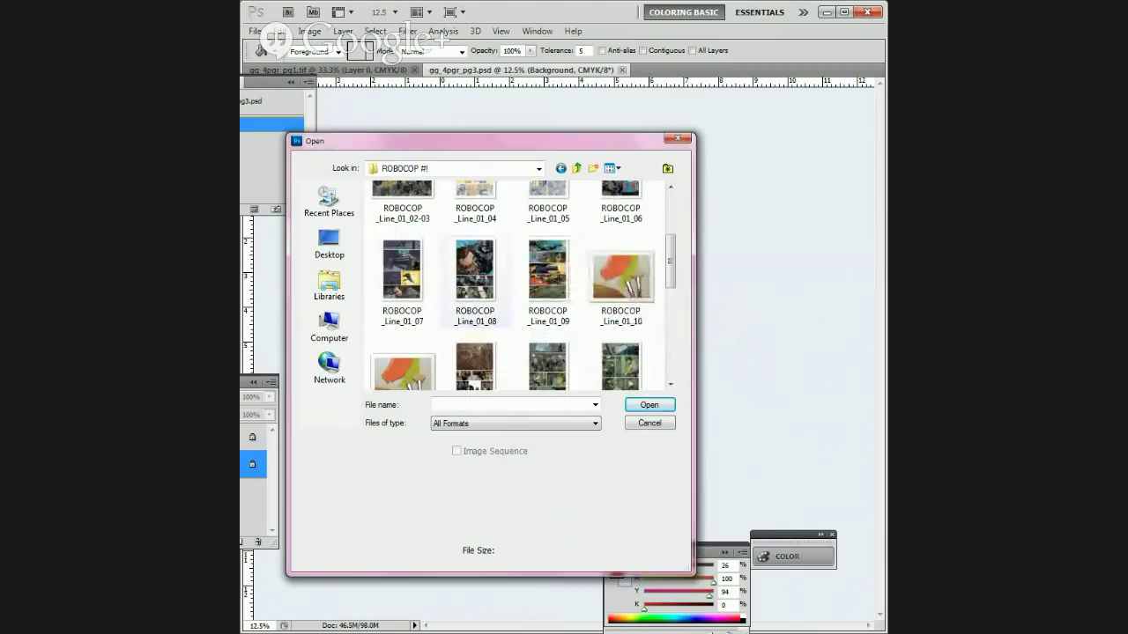
{"action": "scroll", "coordinate": [546, 291], "scroll_direction": "down", "scroll_amount": 3}
{"action": "scroll", "coordinate": [546, 335], "scroll_direction": "up", "scroll_amount": 3}
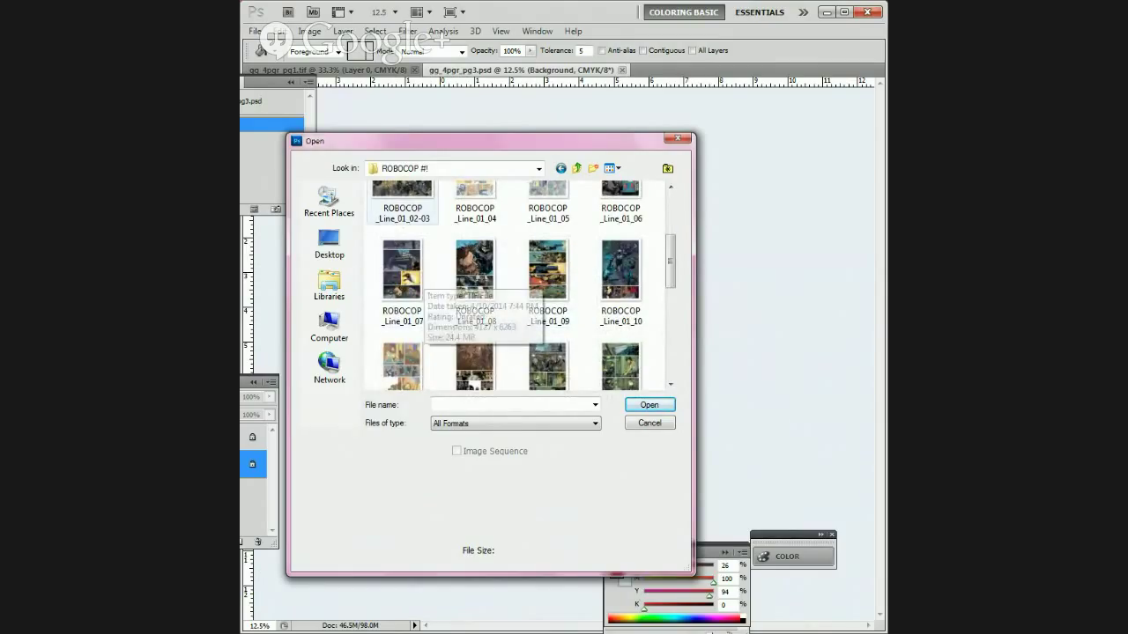
{"action": "left_click", "coordinate": [417, 206]}
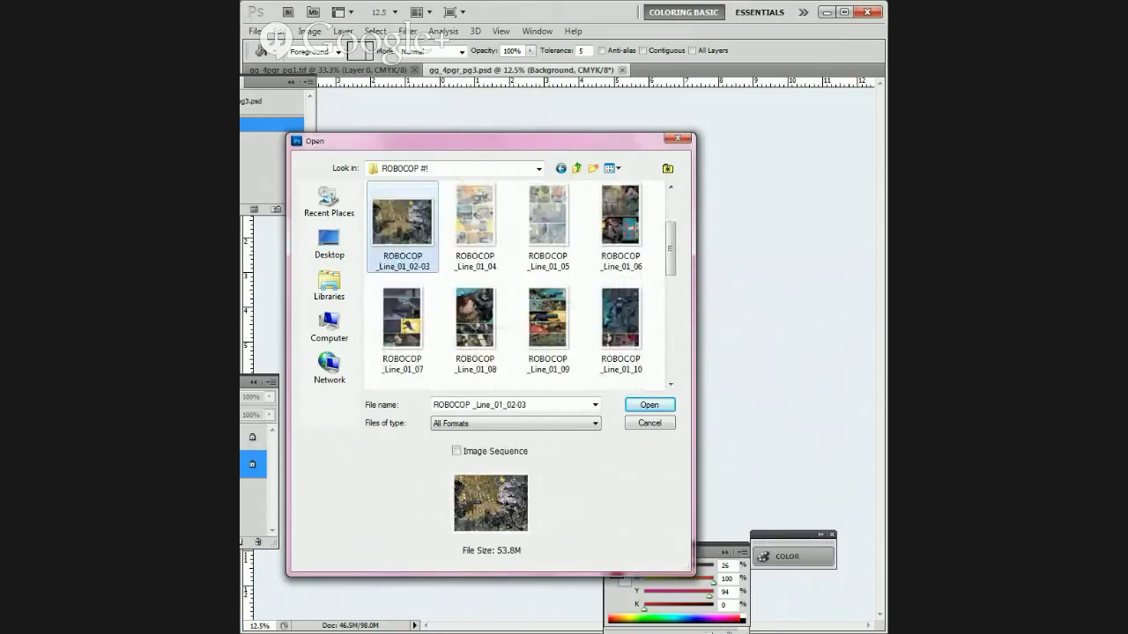
{"action": "left_click", "coordinate": [651, 404]}
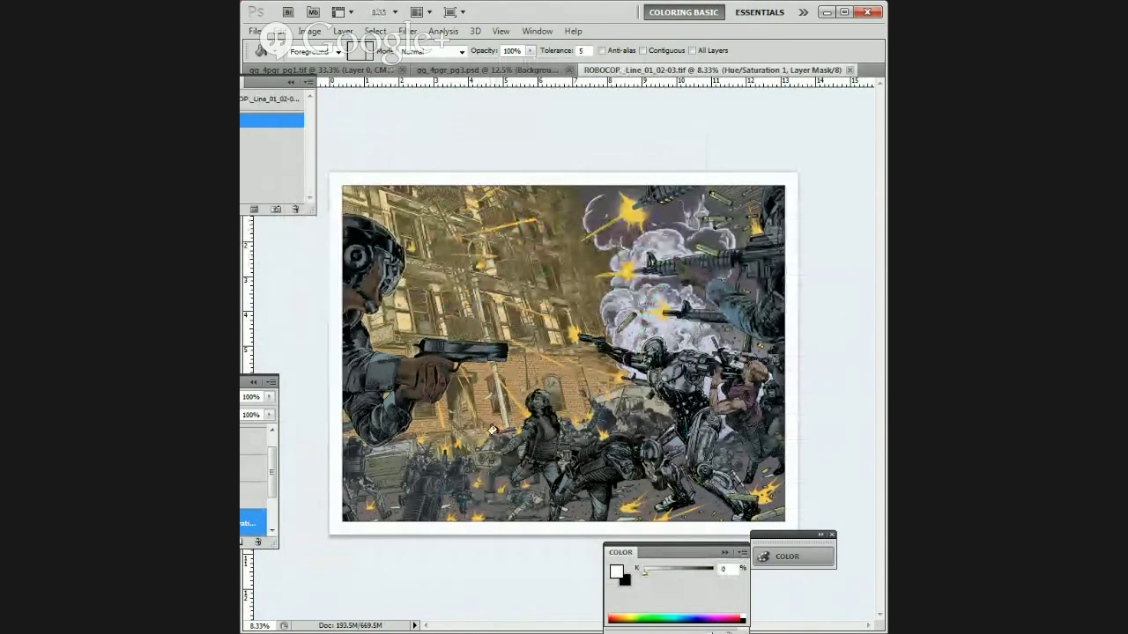
Step: Examine the coloured spread up close, from the building and pistol to the rifles and the fallen officers
{"action": "key", "text": "ctrl+plus"}
{"action": "key", "text": "ctrl+plus"}
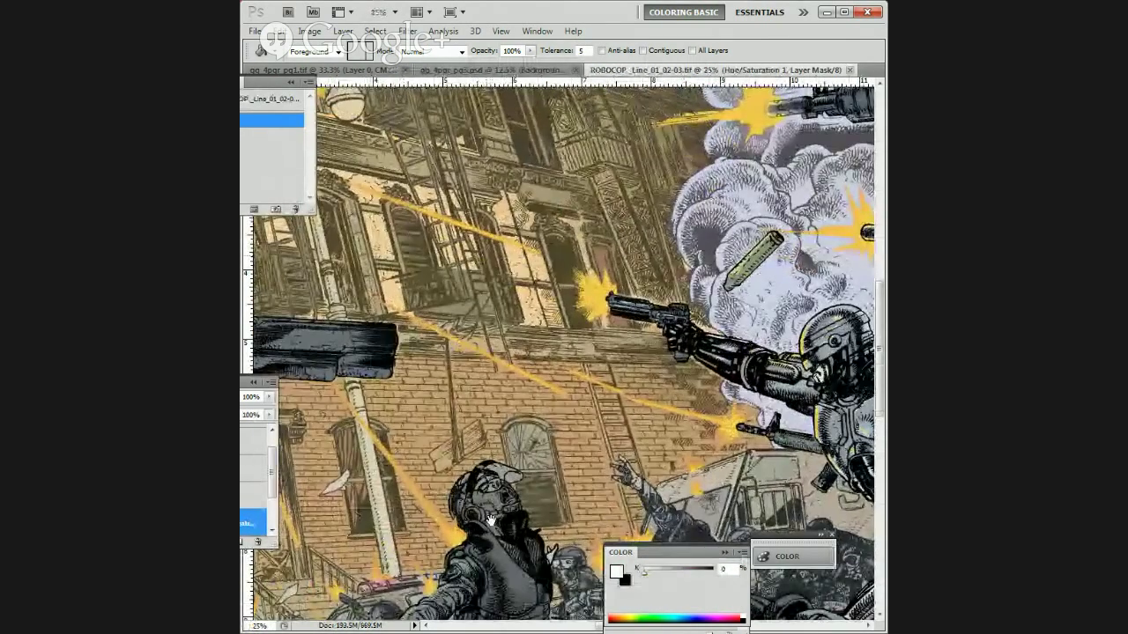
{"action": "left_click_drag", "start_coordinate": [608, 520], "coordinate": [570, 231]}
{"action": "scroll", "coordinate": [569, 231], "scroll_direction": "up", "scroll_amount": 15}
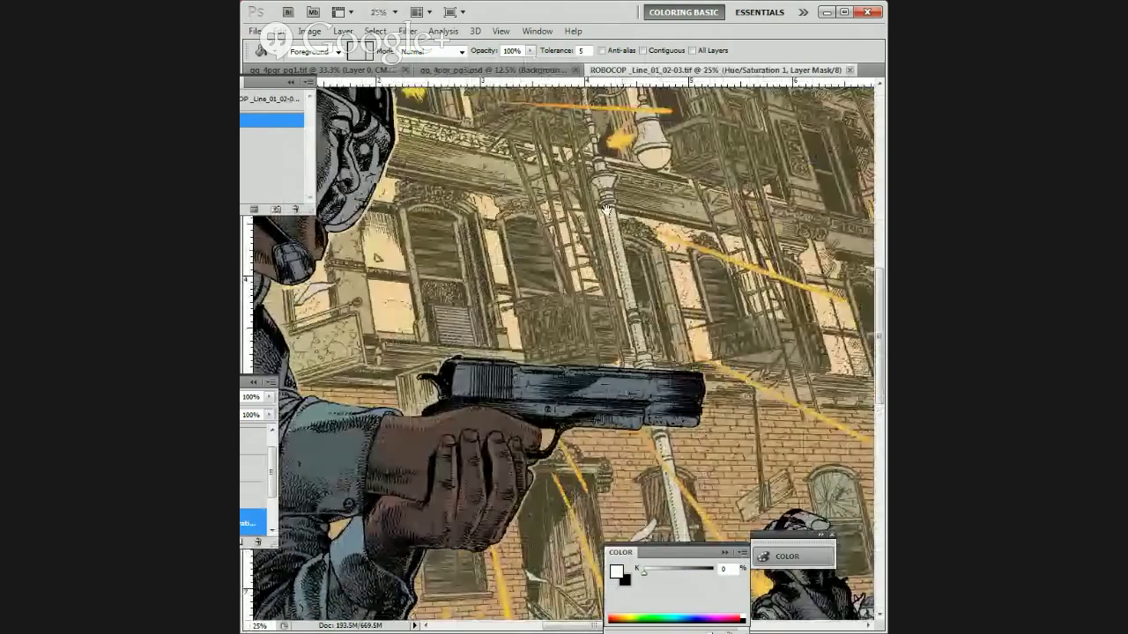
{"action": "left_click_drag", "start_coordinate": [606, 209], "coordinate": [499, 482]}
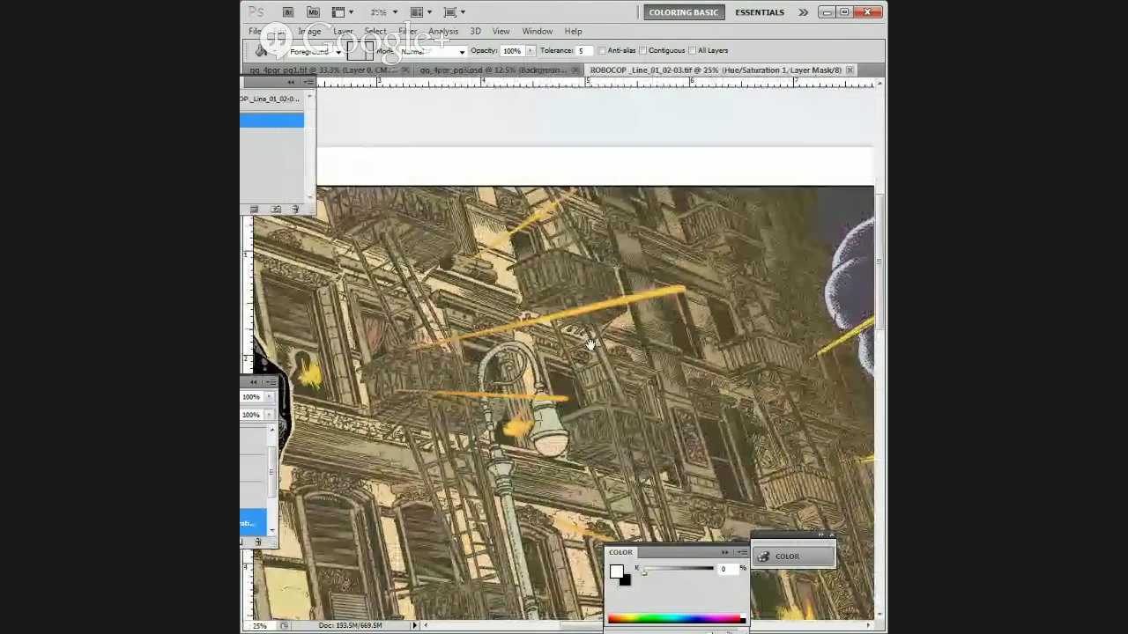
{"action": "left_click_drag", "start_coordinate": [710, 342], "coordinate": [437, 254]}
{"action": "left_click_drag", "start_coordinate": [670, 325], "coordinate": [498, 312]}
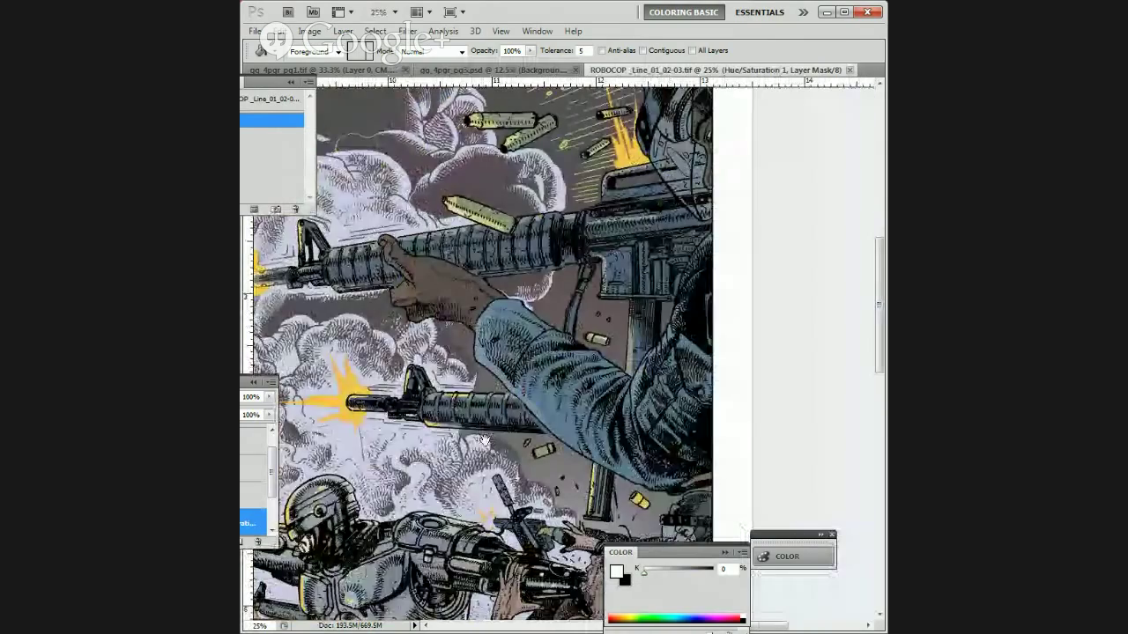
{"action": "left_click_drag", "start_coordinate": [512, 408], "coordinate": [682, 194]}
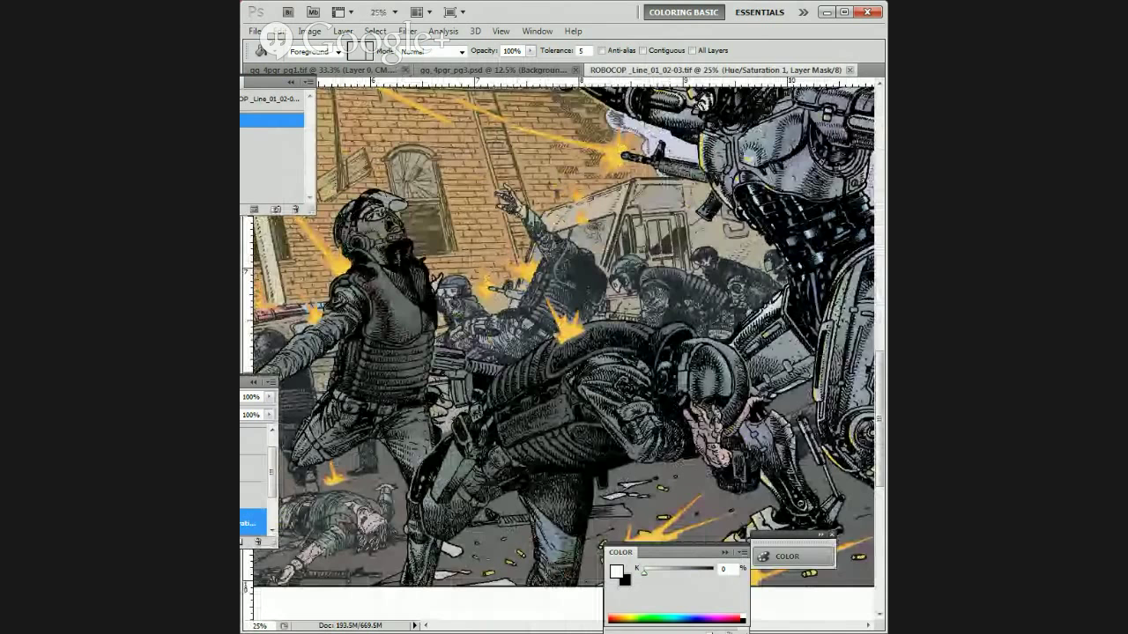
Step: Select the Bigshapees layer and bring the full layer list into view over the artwork
{"action": "left_click", "coordinate": [253, 440]}
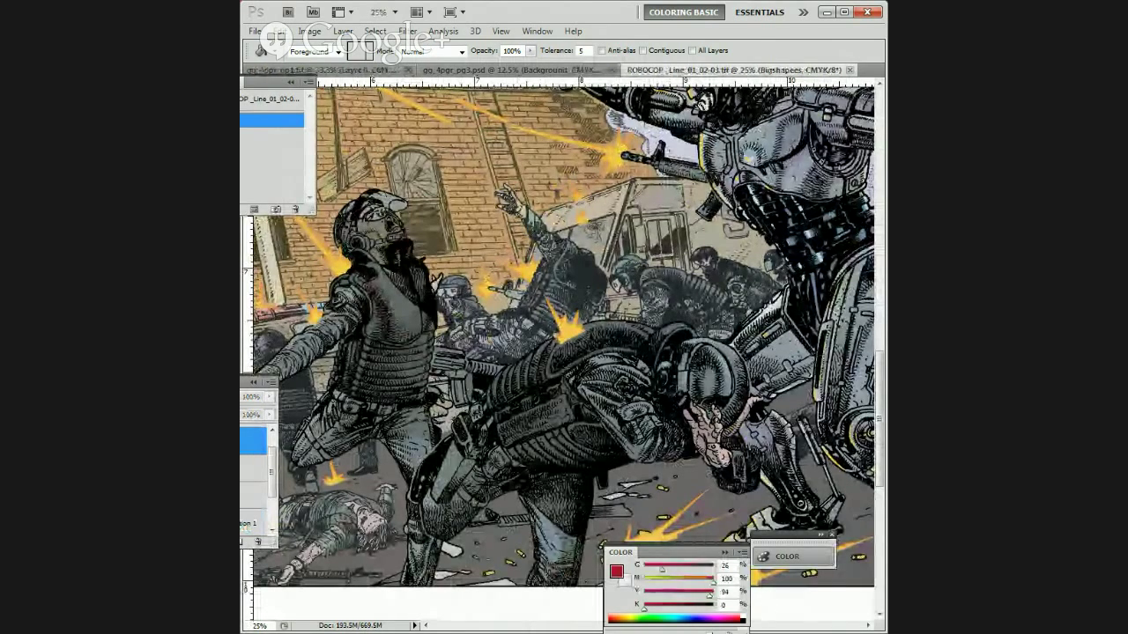
{"action": "left_click", "coordinate": [254, 382]}
{"action": "left_click_drag", "start_coordinate": [265, 382], "coordinate": [370, 360]}
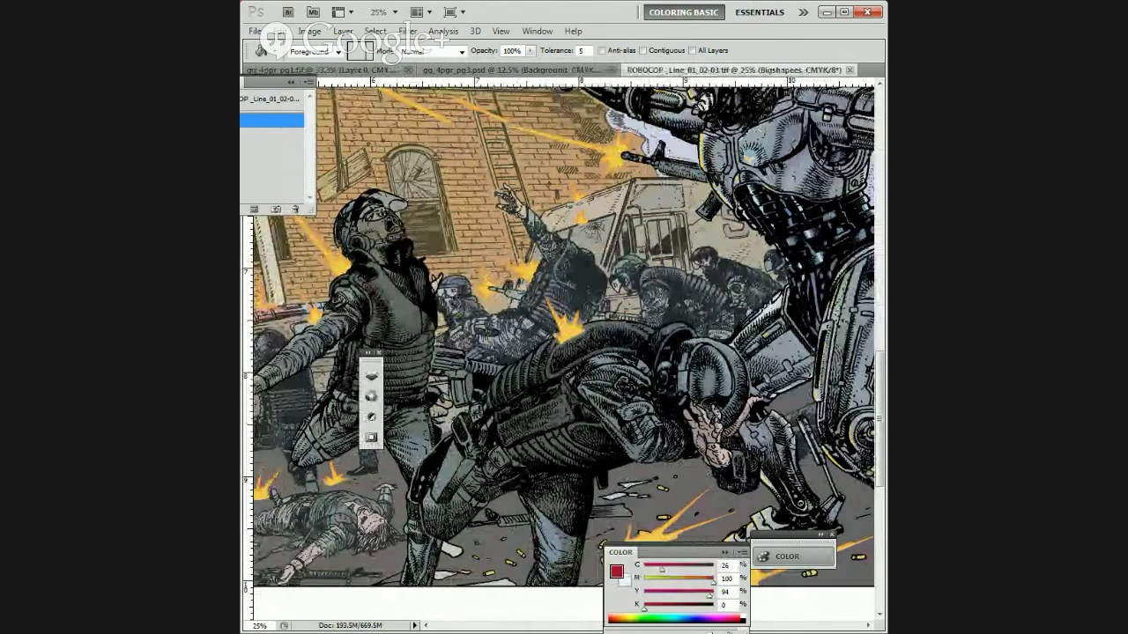
{"action": "left_click", "coordinate": [371, 377]}
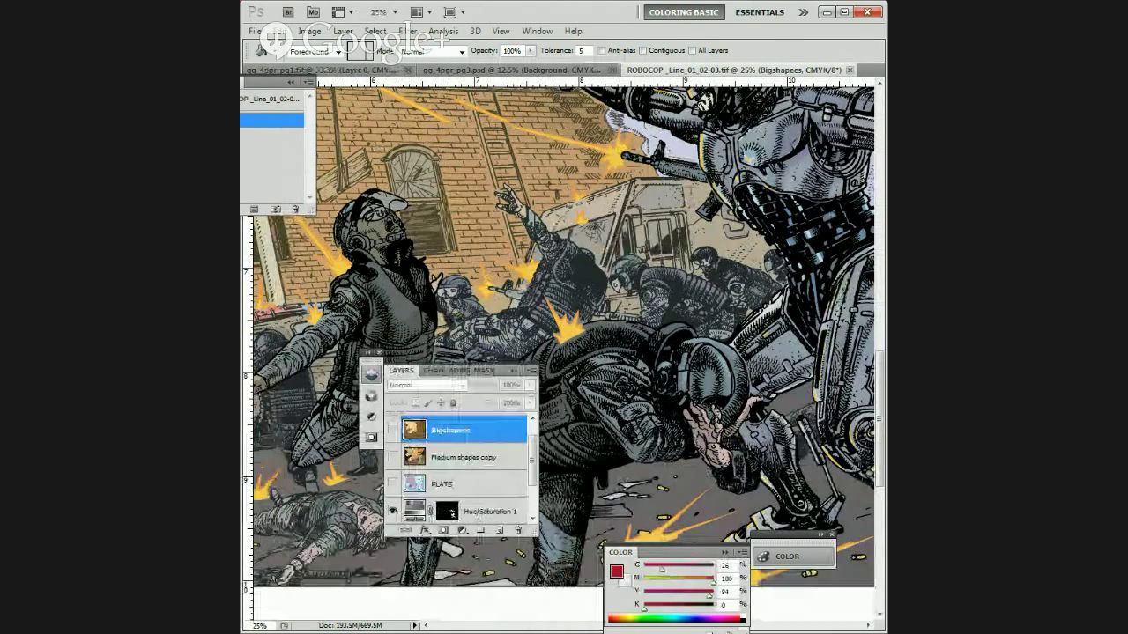
{"action": "scroll", "coordinate": [460, 471], "scroll_direction": "down", "scroll_amount": 2}
{"action": "scroll", "coordinate": [458, 471], "scroll_direction": "up", "scroll_amount": 2}
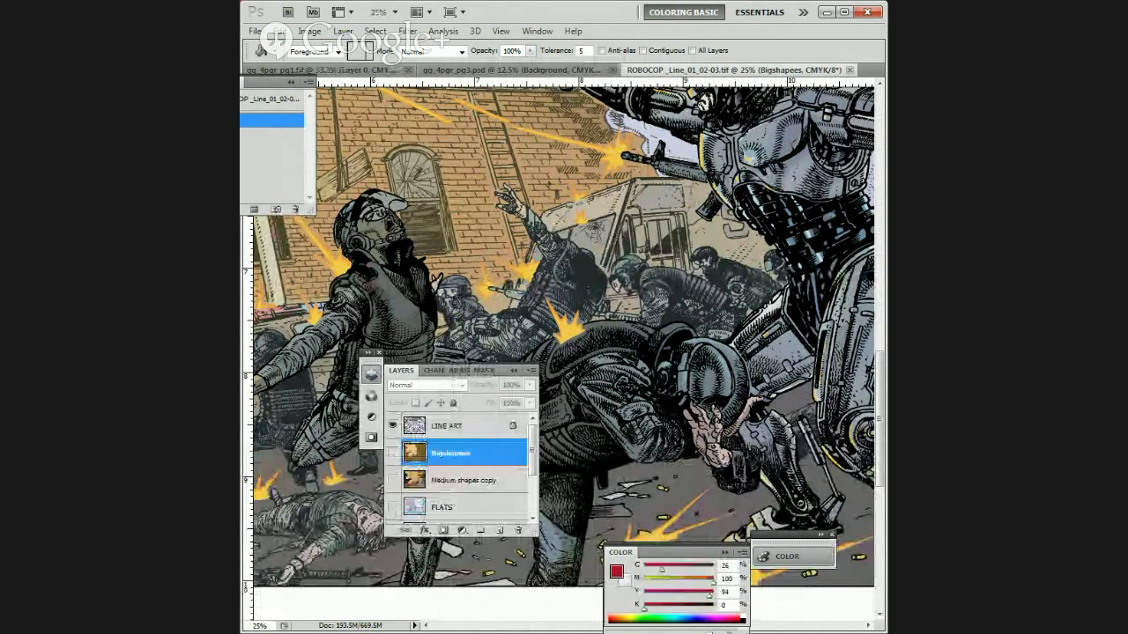
Step: Check the spread's colour channels and hide the LINE ART layer so only the colours show
{"action": "left_click", "coordinate": [393, 426]}
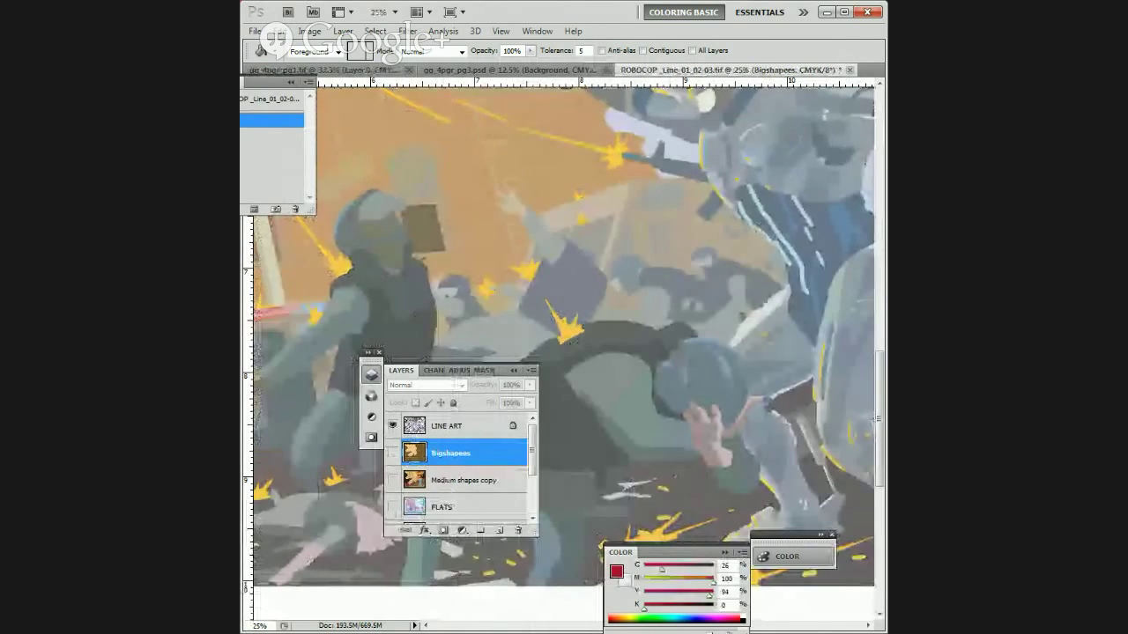
{"action": "left_click", "coordinate": [432, 371]}
{"action": "scroll", "coordinate": [509, 406], "scroll_direction": "down", "scroll_amount": 1}
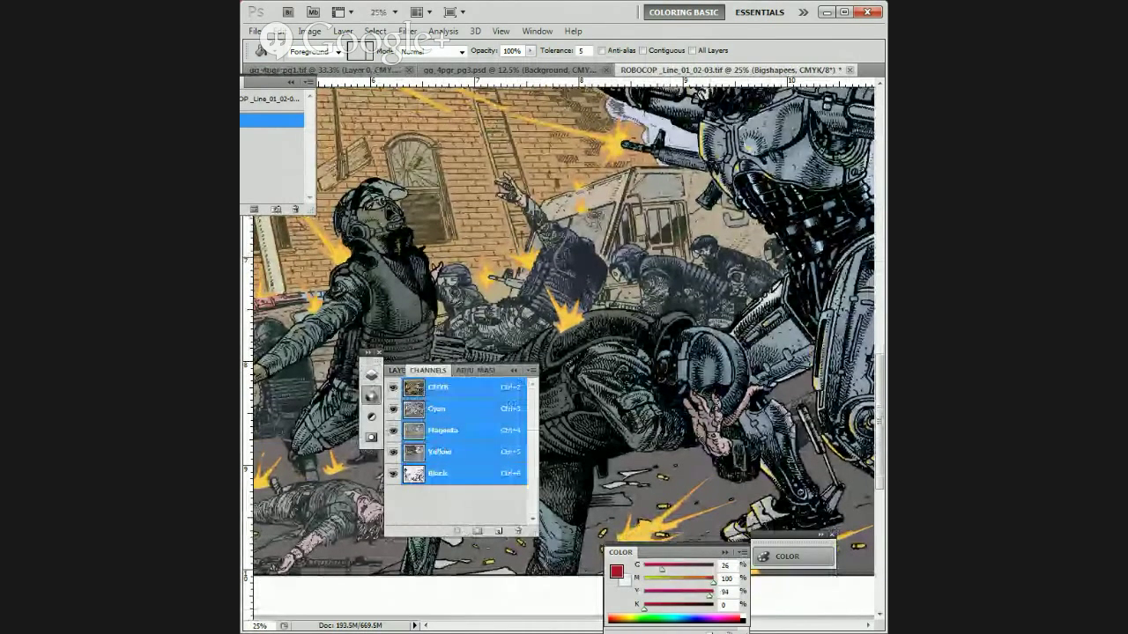
{"action": "left_click", "coordinate": [398, 370]}
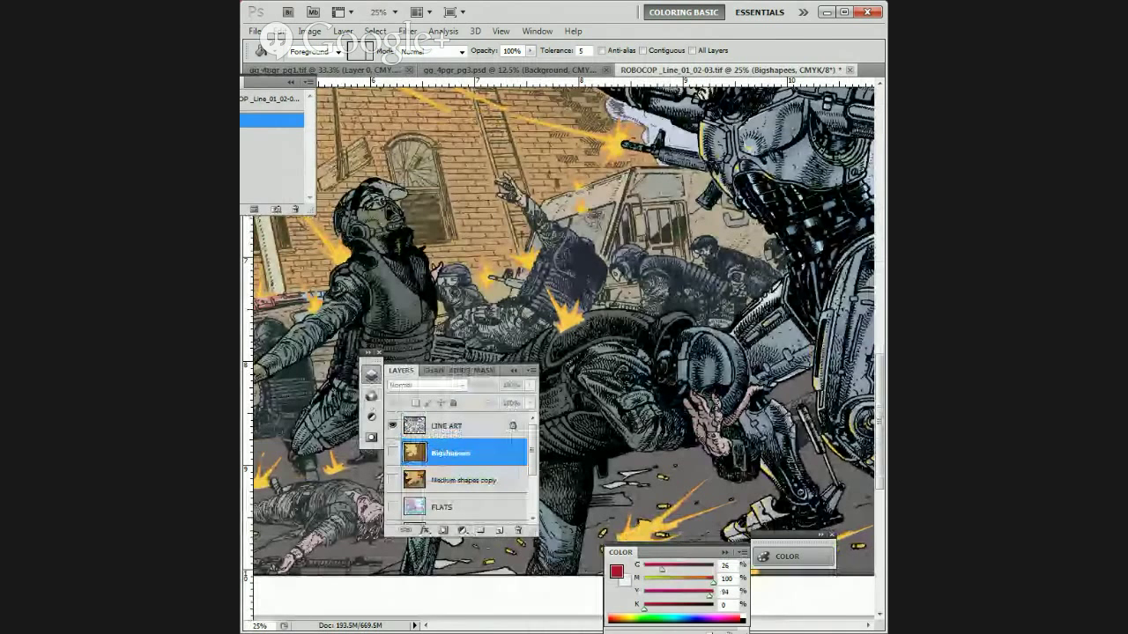
{"action": "left_click", "coordinate": [392, 426]}
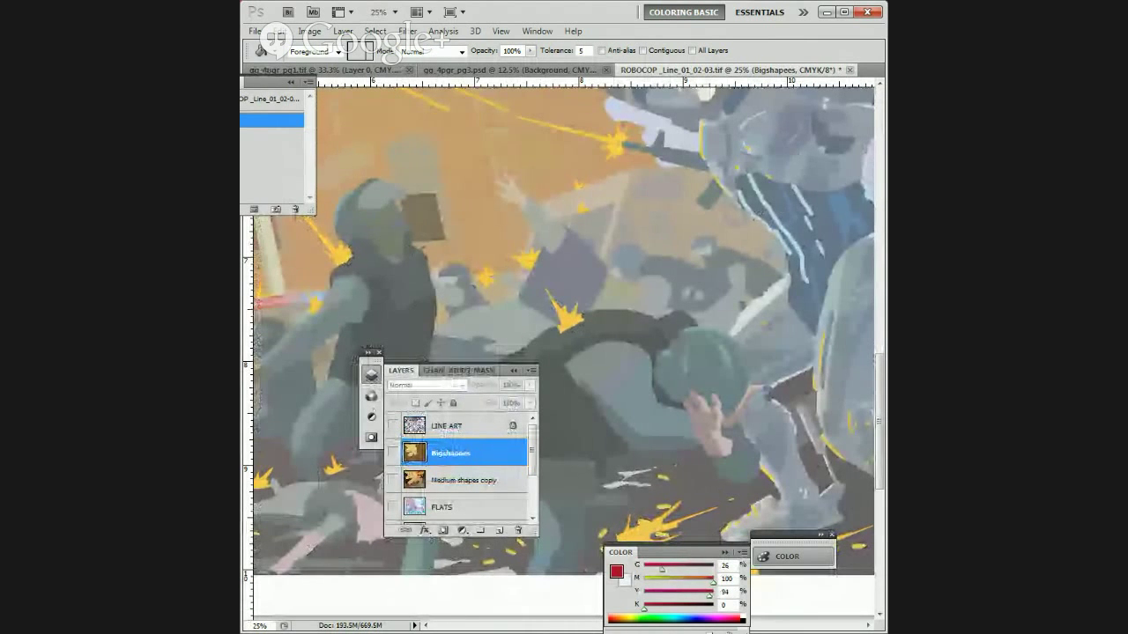
Step: Examine the painted colours of the crouching officer and the robot's legs up close without the line art
{"action": "scroll", "coordinate": [452, 509], "scroll_direction": "down", "scroll_amount": 1}
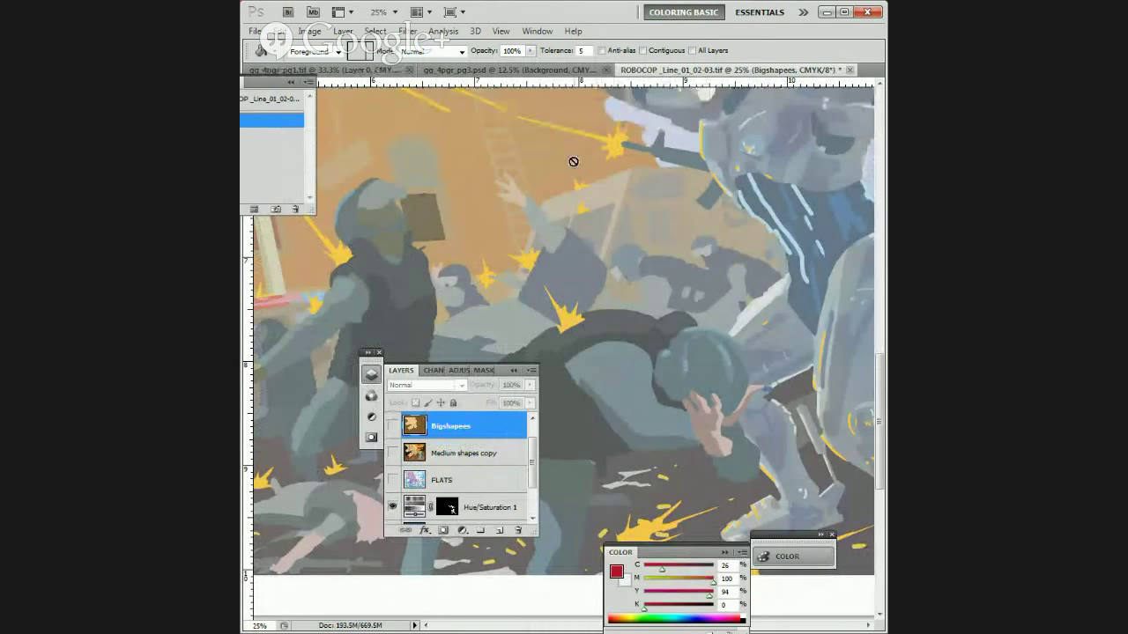
{"action": "key", "text": "ctrl+plus"}
{"action": "key", "text": "ctrl+plus"}
{"action": "left_click_drag", "start_coordinate": [641, 327], "coordinate": [476, 133]}
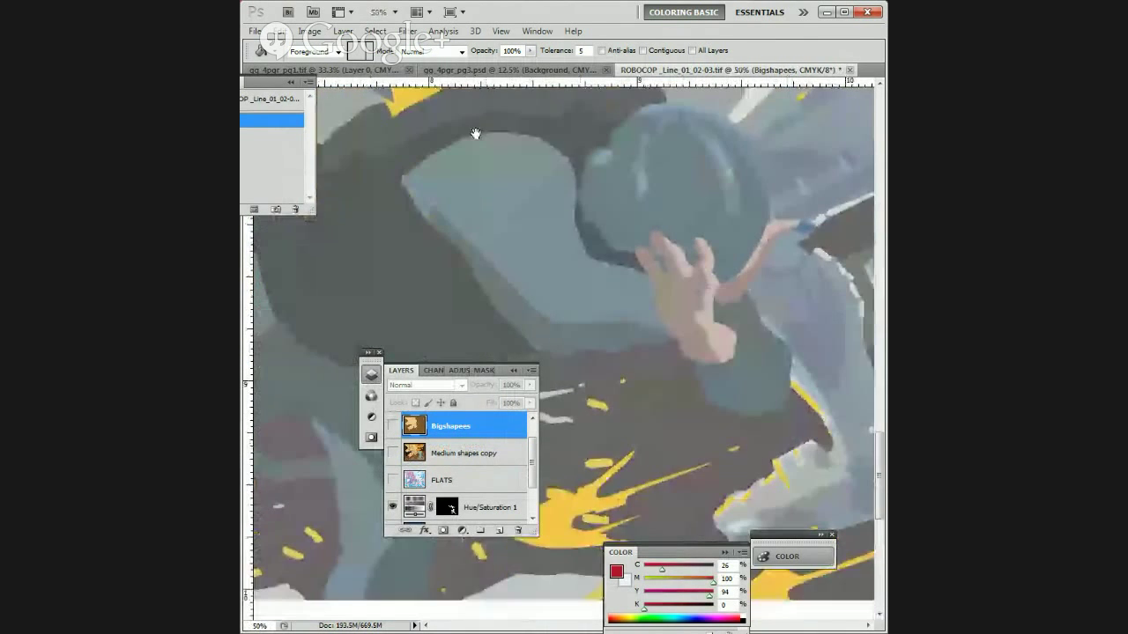
{"action": "right_click", "coordinate": [649, 302]}
{"action": "left_click", "coordinate": [620, 250]}
{"action": "left_click_drag", "start_coordinate": [654, 224], "coordinate": [450, 413]}
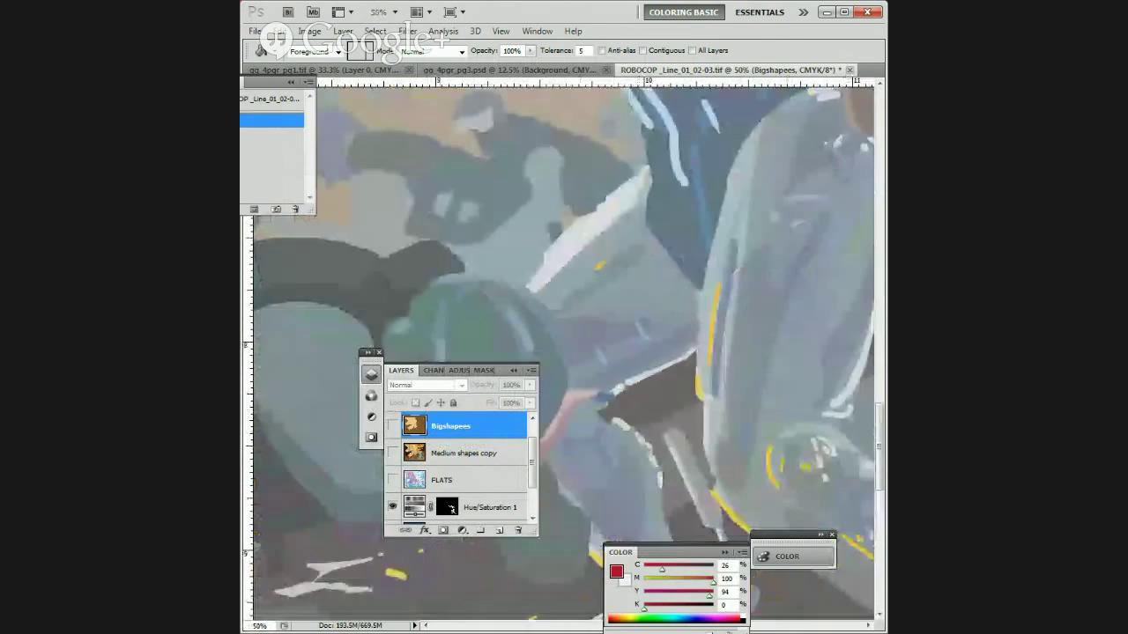
Step: Show the FLATS layer, examine its flat colours across the spread, and switch to the Medium shapes copy layer
{"action": "left_click_drag", "start_coordinate": [595, 150], "coordinate": [565, 604]}
{"action": "left_click_drag", "start_coordinate": [327, 208], "coordinate": [758, 215]}
{"action": "left_click_drag", "start_coordinate": [527, 242], "coordinate": [489, 361]}
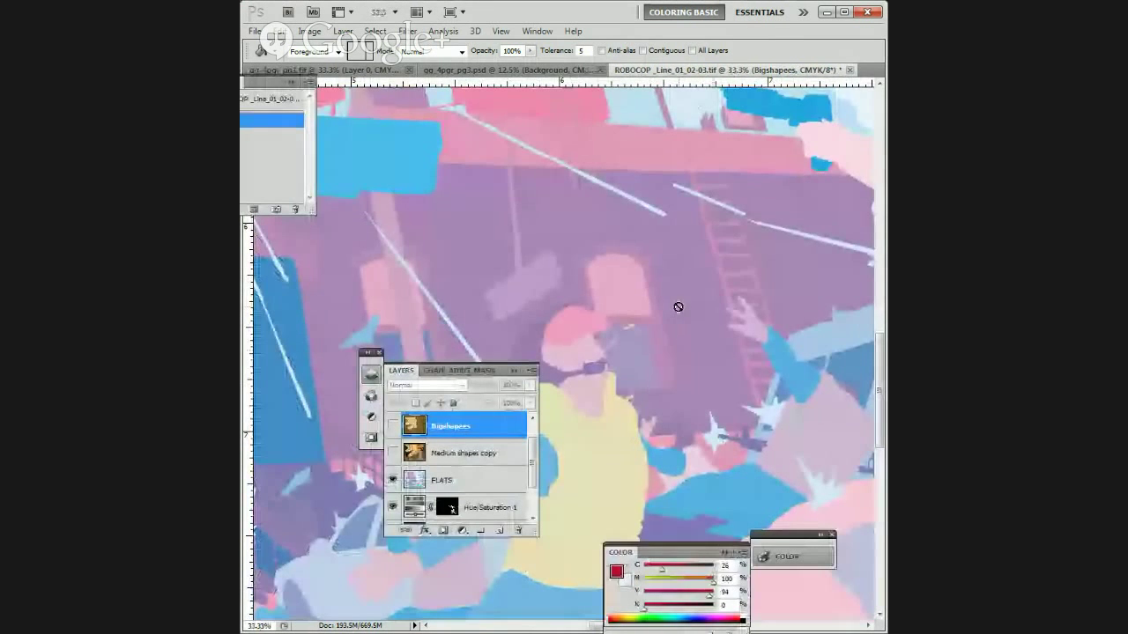
{"action": "left_click_drag", "start_coordinate": [675, 308], "coordinate": [737, 277]}
{"action": "key", "text": "ctrl+minus"}
{"action": "key", "text": "ctrl+minus"}
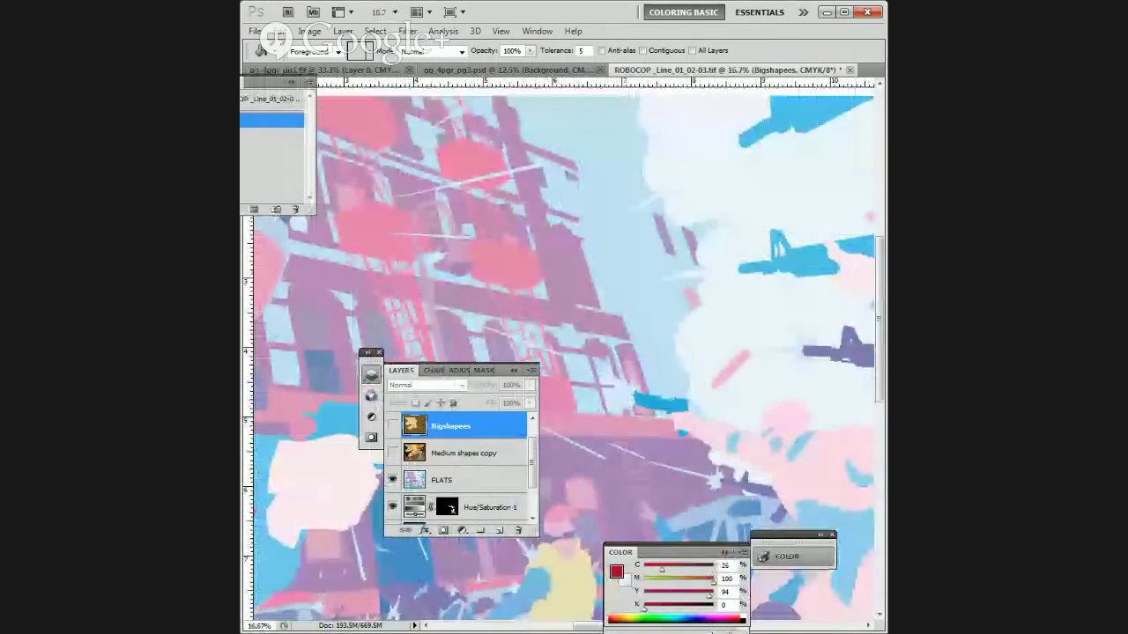
{"action": "left_click_drag", "start_coordinate": [624, 534], "coordinate": [726, 227]}
{"action": "left_click_drag", "start_coordinate": [416, 306], "coordinate": [580, 260]}
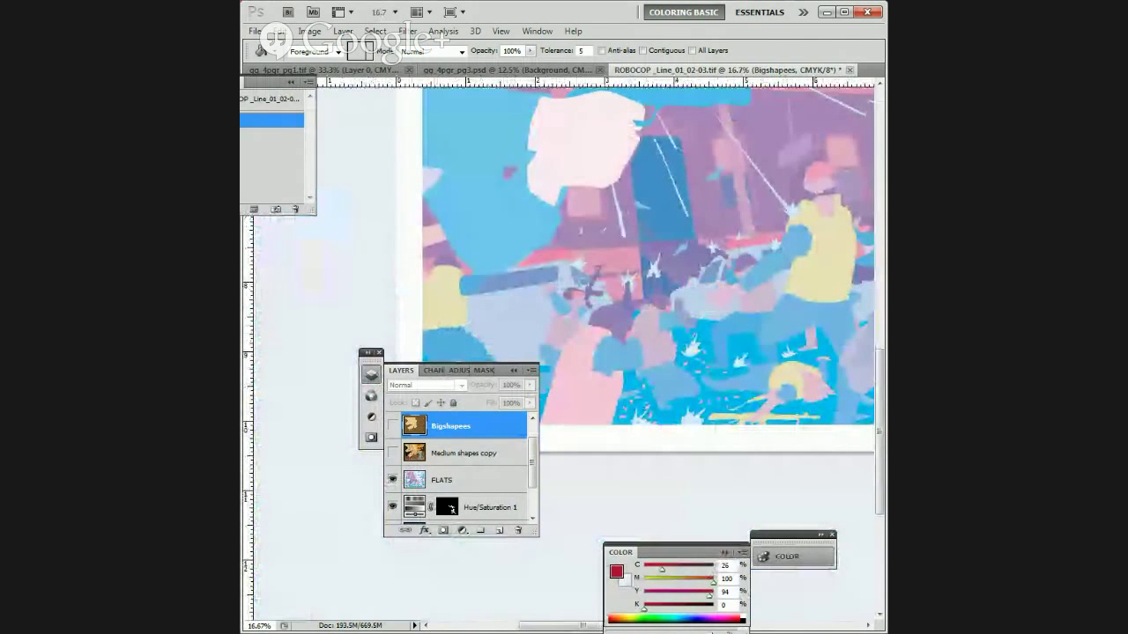
{"action": "left_click", "coordinate": [392, 480]}
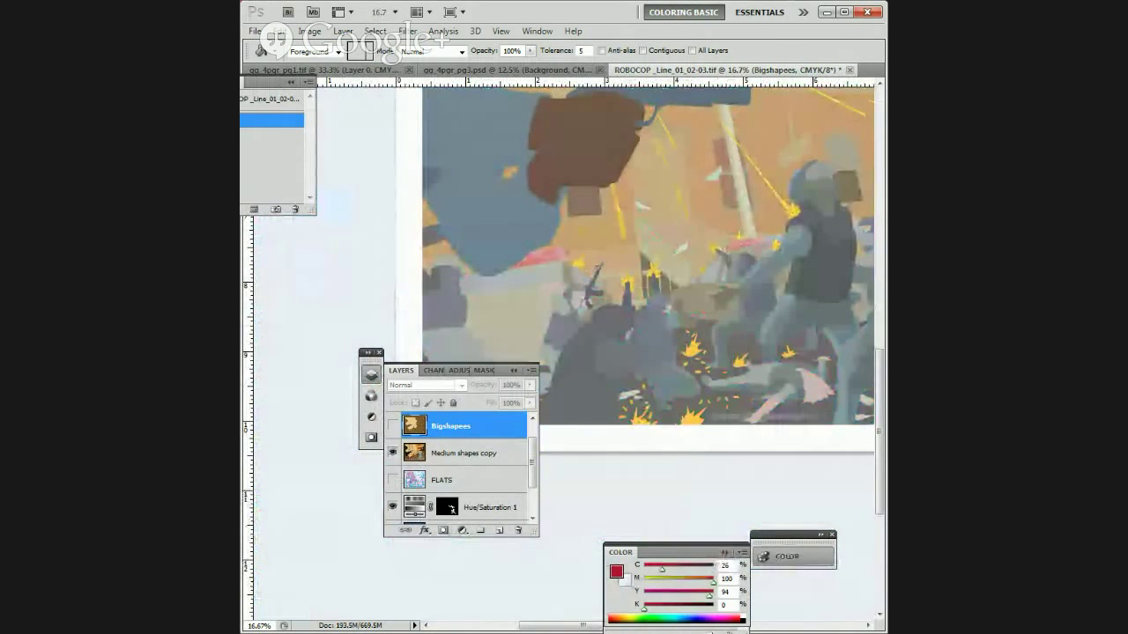
Step: Hide the Medium shapes copy layer, show Bigshapees, and examine its broad colour shapes across the whole spread
{"action": "left_click", "coordinate": [392, 453]}
{"action": "left_click", "coordinate": [392, 426]}
{"action": "left_click_drag", "start_coordinate": [773, 287], "coordinate": [656, 547]}
{"action": "left_click_drag", "start_coordinate": [732, 244], "coordinate": [665, 251]}
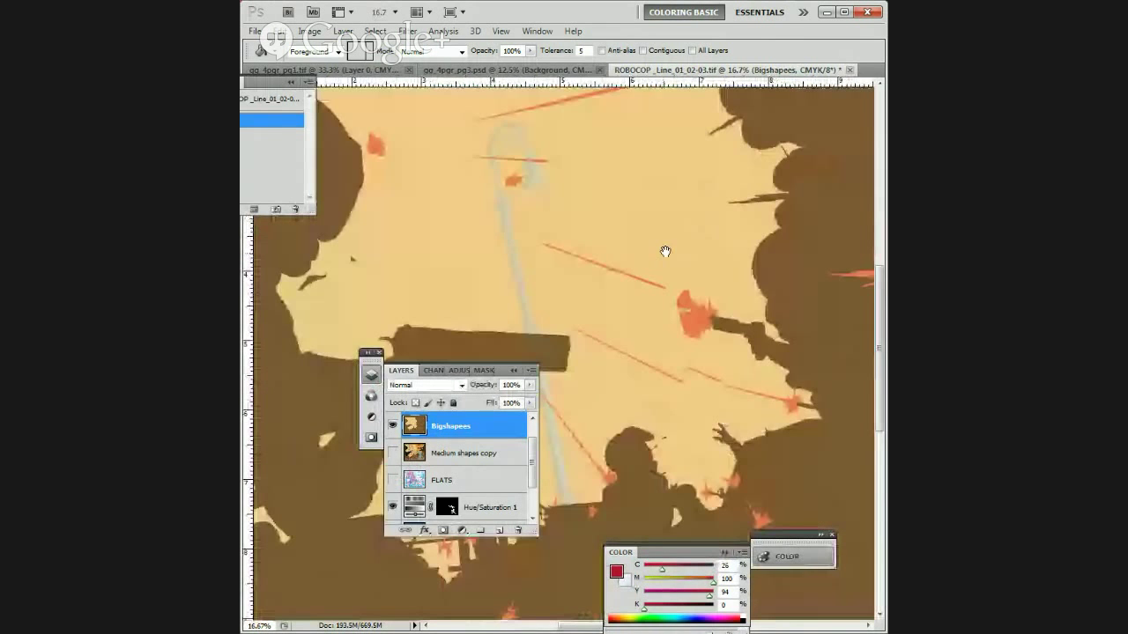
{"action": "key", "text": "ctrl+minus"}
{"action": "key", "text": "ctrl+minus"}
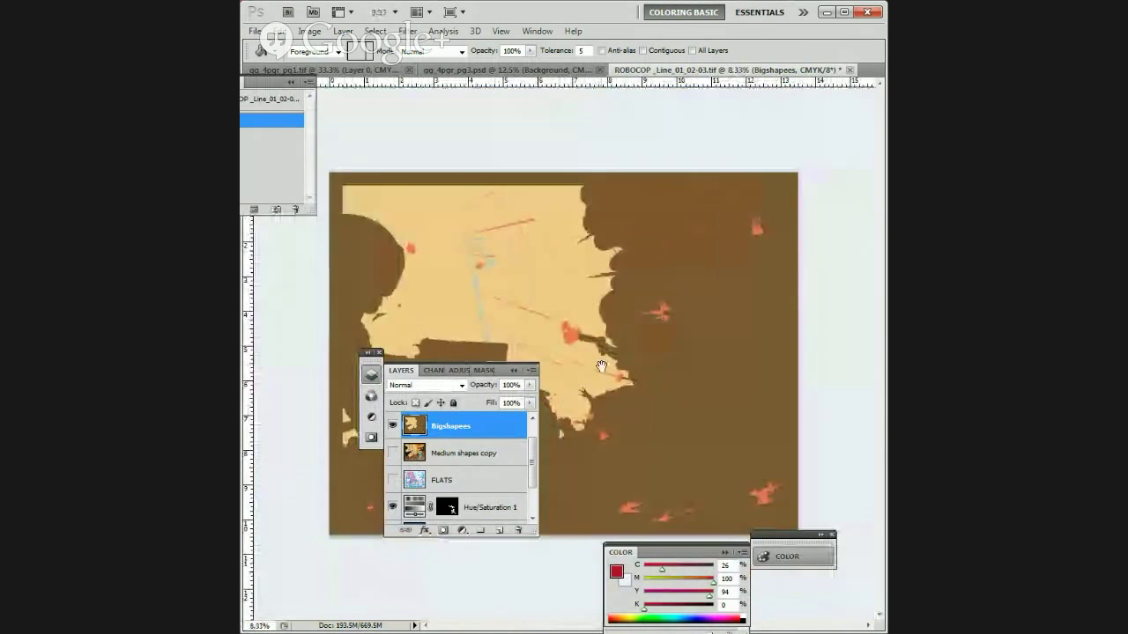
{"action": "left_click_drag", "start_coordinate": [371, 353], "coordinate": [226, 363]}
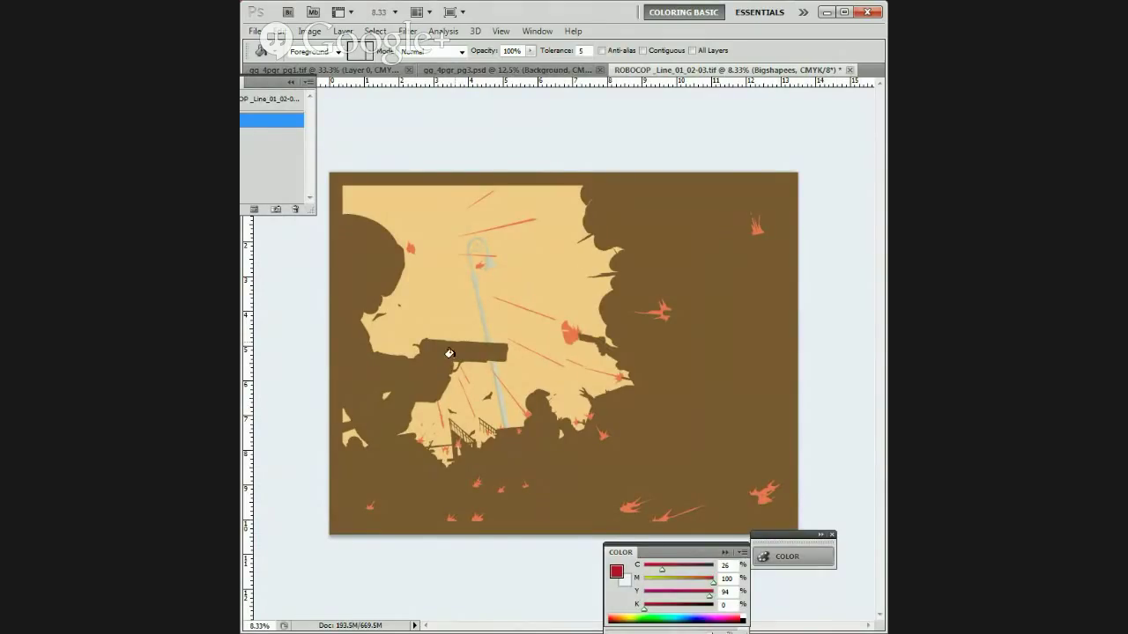
{"action": "key", "text": "F7"}
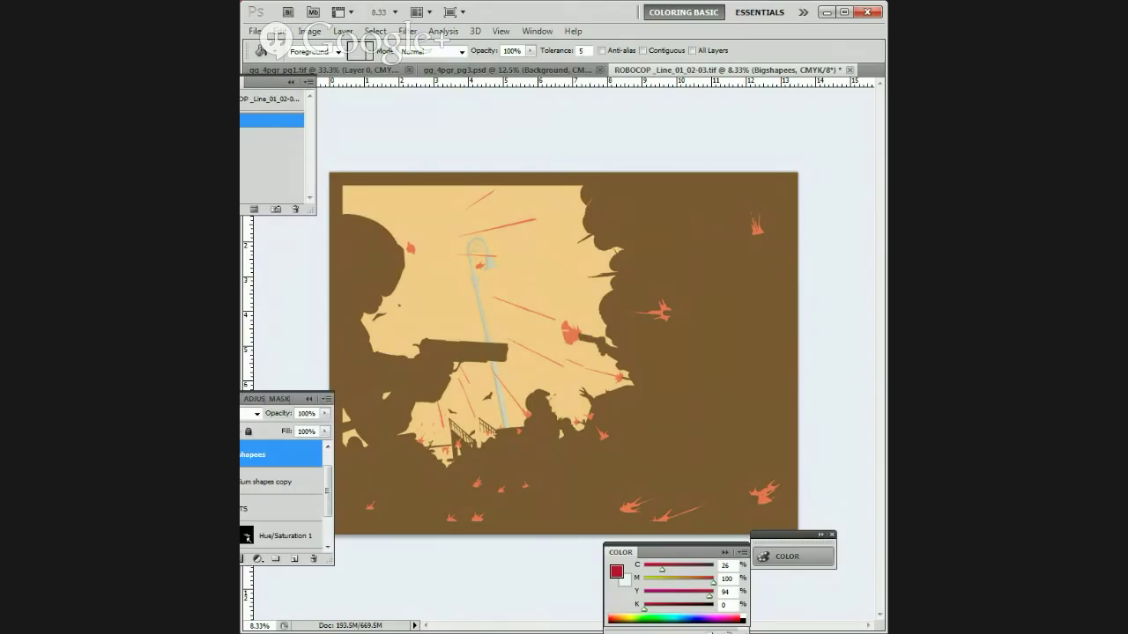
Step: Compare the Medium shapes copy layer with the painted colours by hiding Bigshapees and switching the medium shapes on and off
{"action": "left_click", "coordinate": [181, 455]}
{"action": "left_click", "coordinate": [181, 482]}
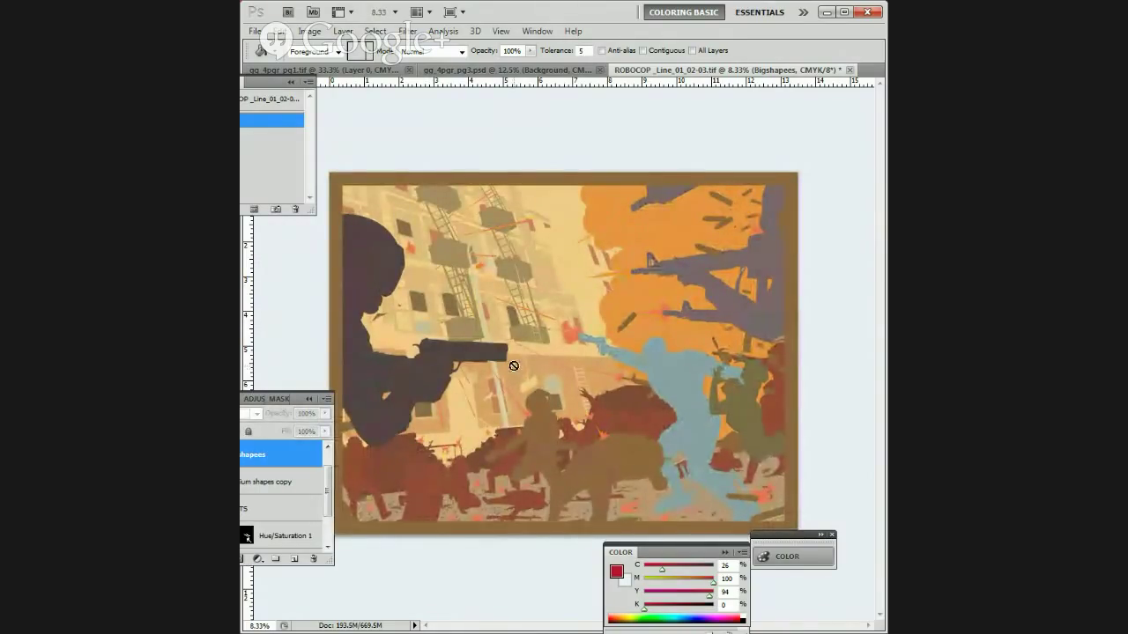
{"action": "scroll", "coordinate": [280, 495], "scroll_direction": "down", "scroll_amount": 2}
{"action": "scroll", "coordinate": [280, 496], "scroll_direction": "up", "scroll_amount": 2}
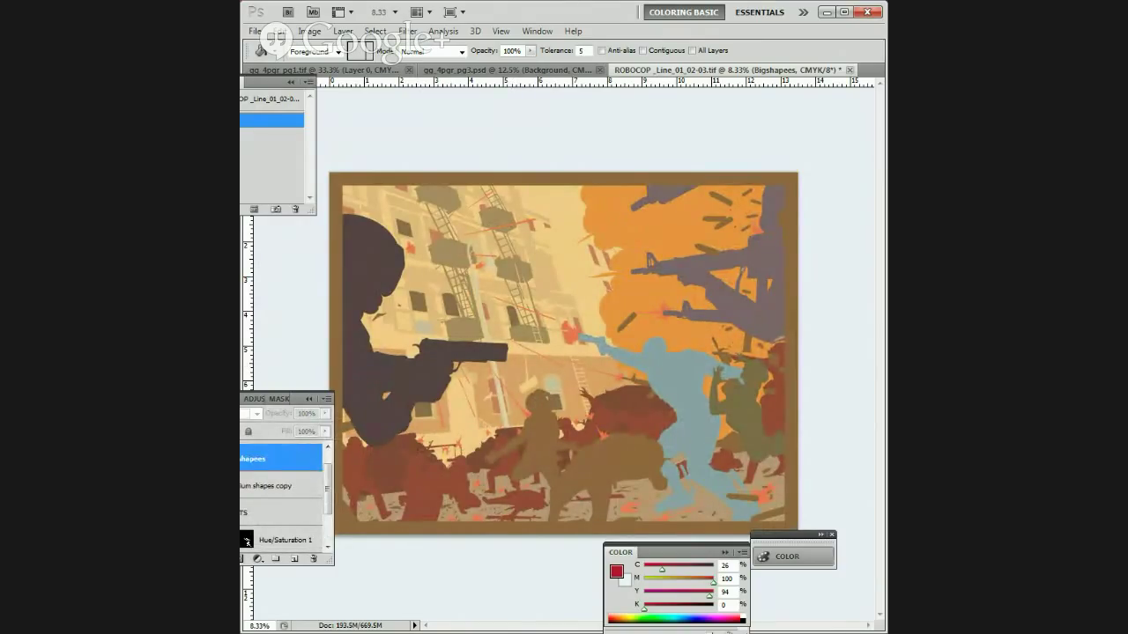
{"action": "left_click", "coordinate": [181, 458]}
{"action": "scroll", "coordinate": [280, 495], "scroll_direction": "down", "scroll_amount": 2}
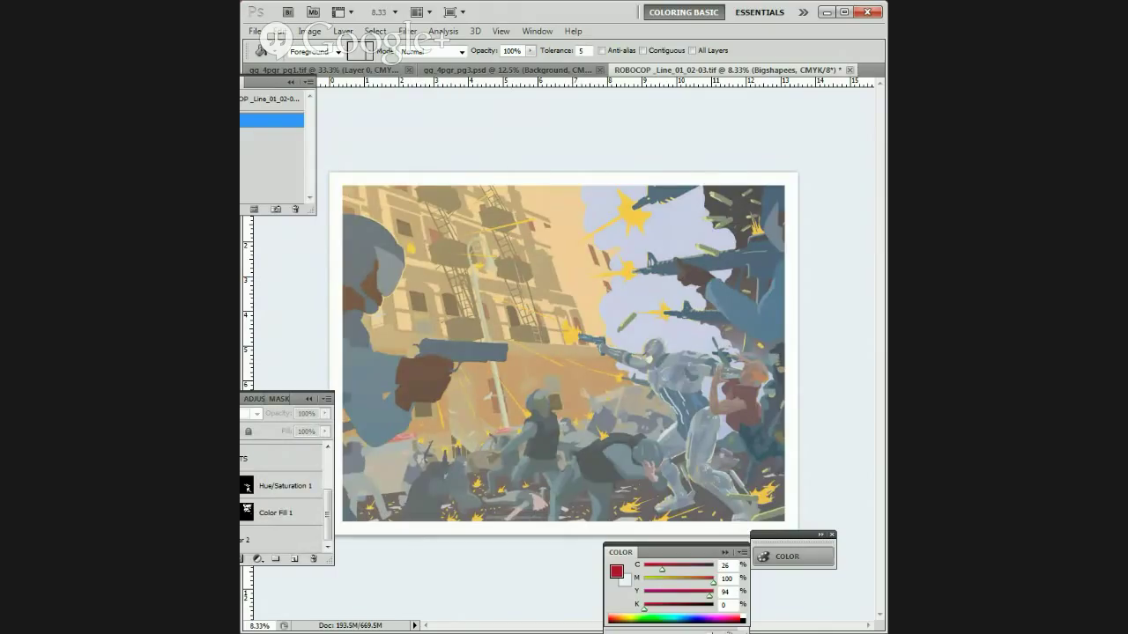
Step: Select the standing officer's vest from the FLATS layer with the Magic Wand, and make Layer 2 active
{"action": "left_click", "coordinate": [273, 539]}
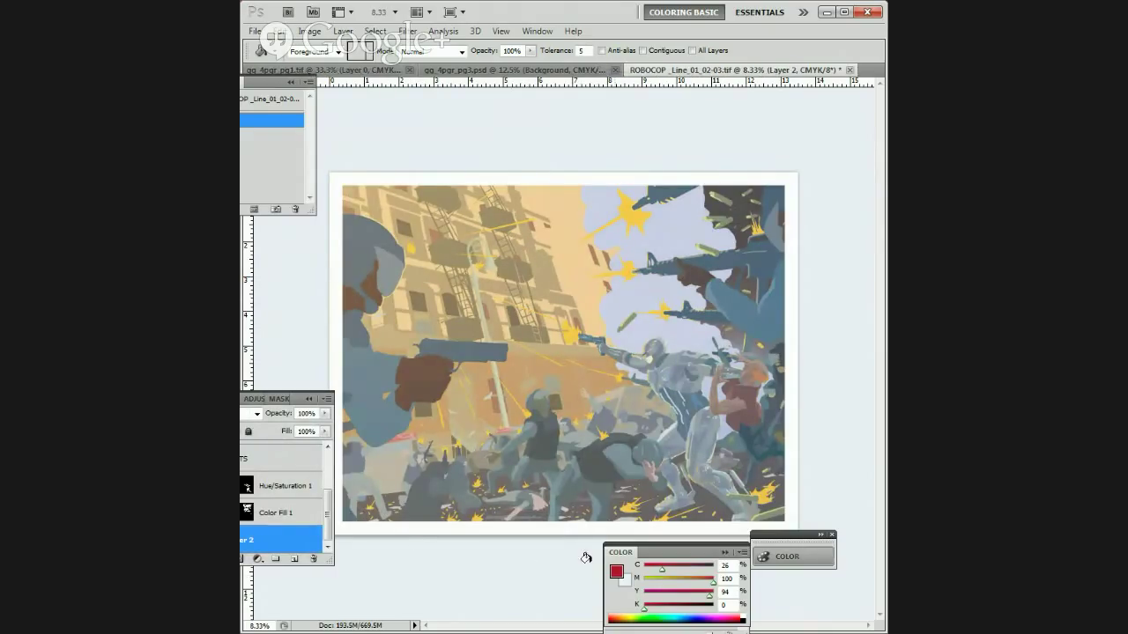
{"action": "key", "text": "w"}
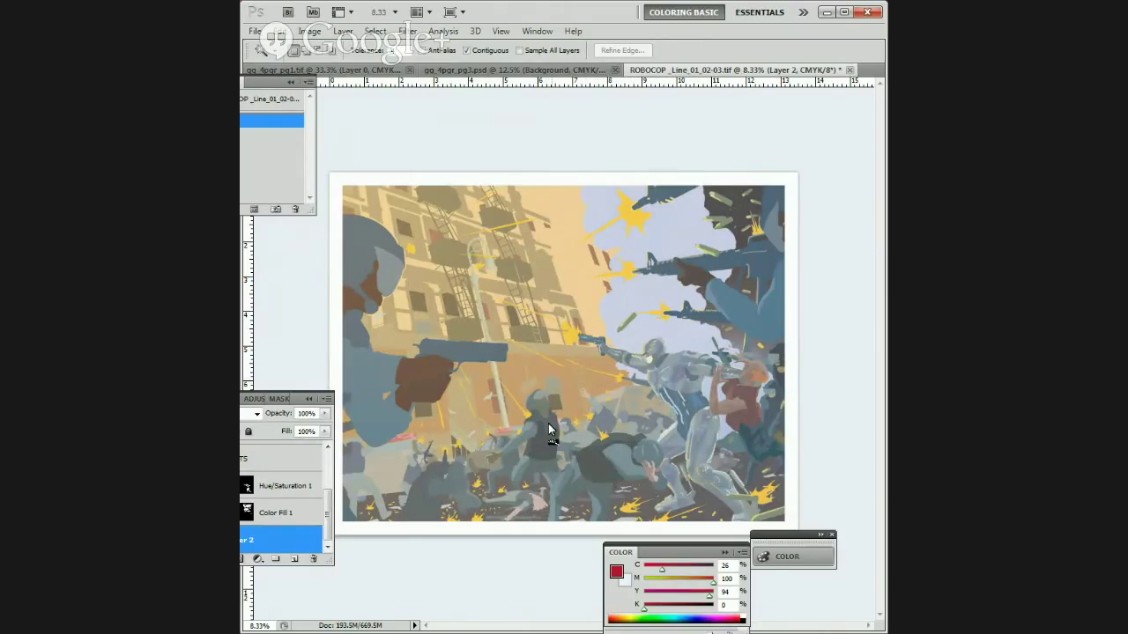
{"action": "left_click", "coordinate": [273, 458]}
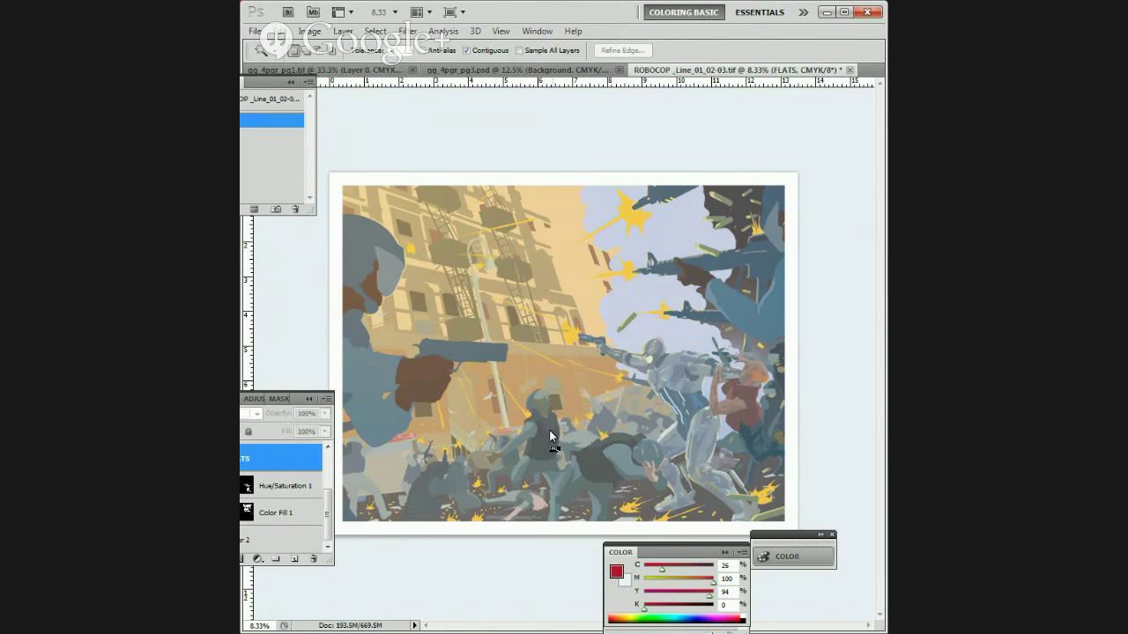
{"action": "left_click", "coordinate": [549, 429]}
{"action": "left_click", "coordinate": [274, 540]}
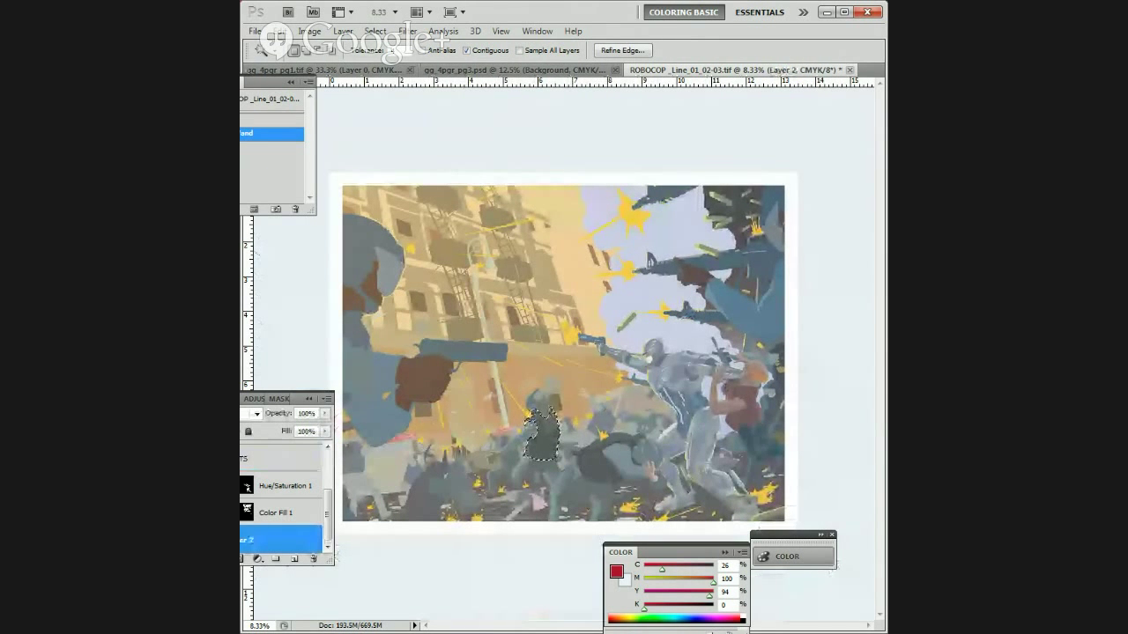
Step: Hide the Color Fill 1 and Hue/Saturation 1 layers to examine the original sky and robot colours
{"action": "left_click", "coordinate": [194, 512]}
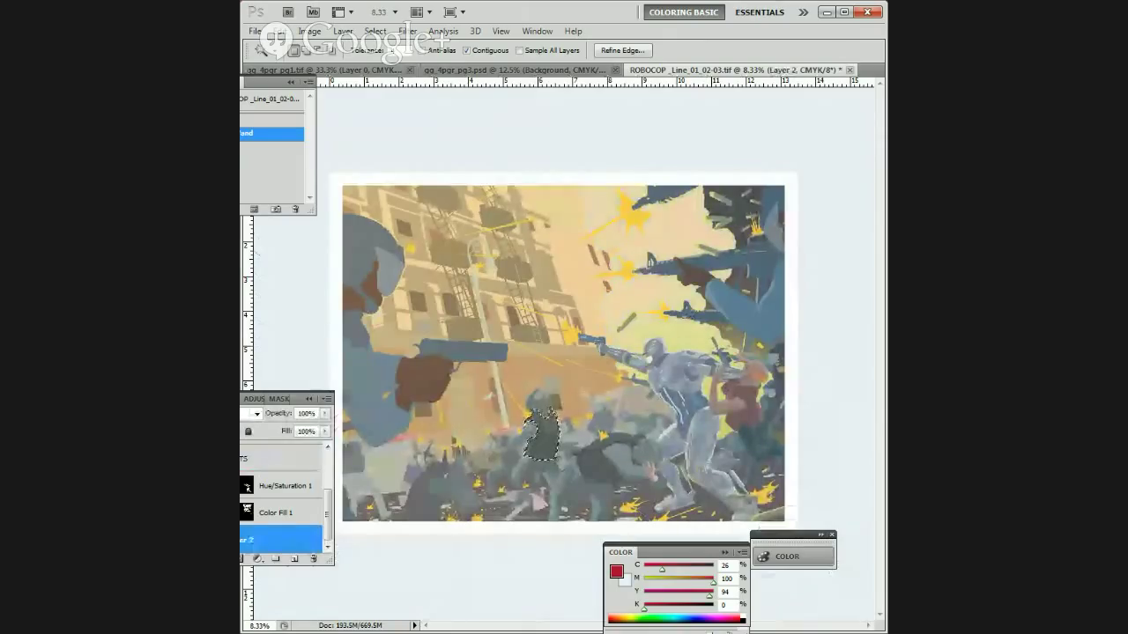
{"action": "left_click", "coordinate": [284, 487]}
{"action": "left_click", "coordinate": [193, 487]}
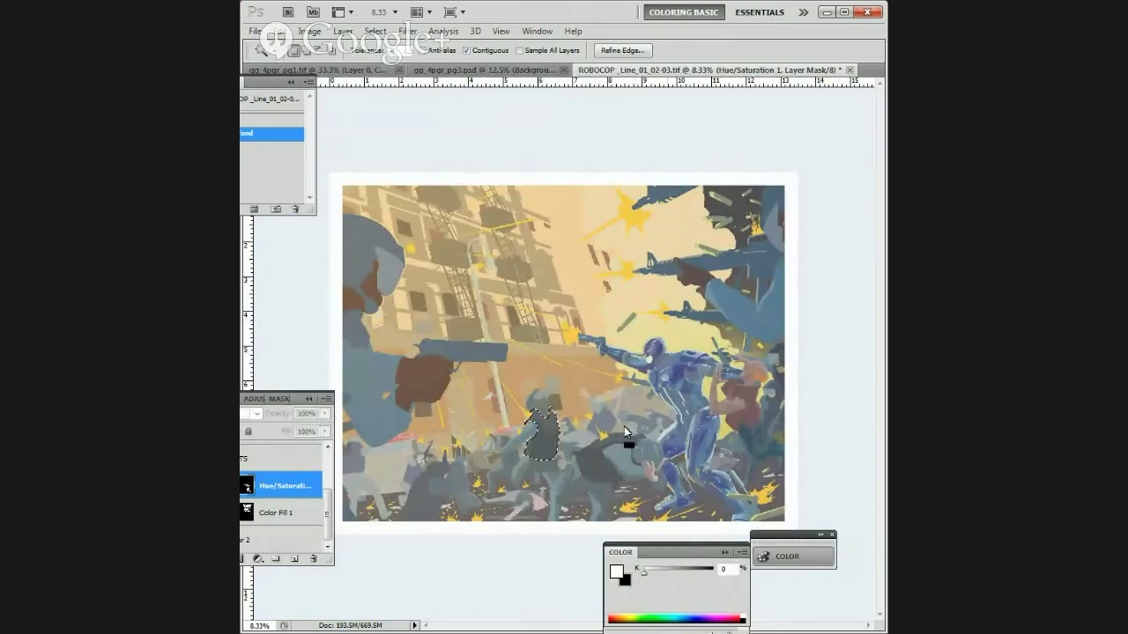
Step: Try to select the robot's torso and helmet colours directly on Layer 2 with the Magic Wand
{"action": "left_click", "coordinate": [692, 379]}
{"action": "right_click", "coordinate": [694, 380]}
{"action": "left_click", "coordinate": [676, 383]}
{"action": "left_click", "coordinate": [680, 380], "text": "shift"}
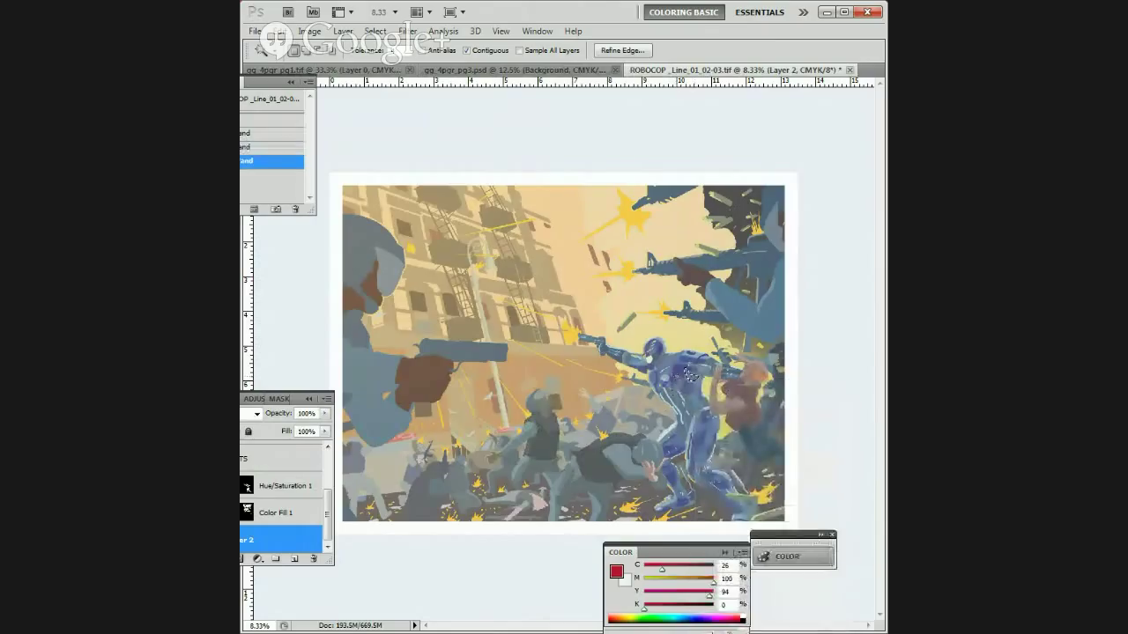
{"action": "left_click", "coordinate": [678, 374], "text": "shift"}
{"action": "left_click", "coordinate": [689, 360], "text": "shift"}
{"action": "left_click", "coordinate": [689, 359], "text": "shift"}
{"action": "left_click", "coordinate": [689, 362], "text": "shift"}
{"action": "left_click", "coordinate": [657, 360], "text": "shift"}
{"action": "left_click", "coordinate": [655, 353], "text": "shift"}
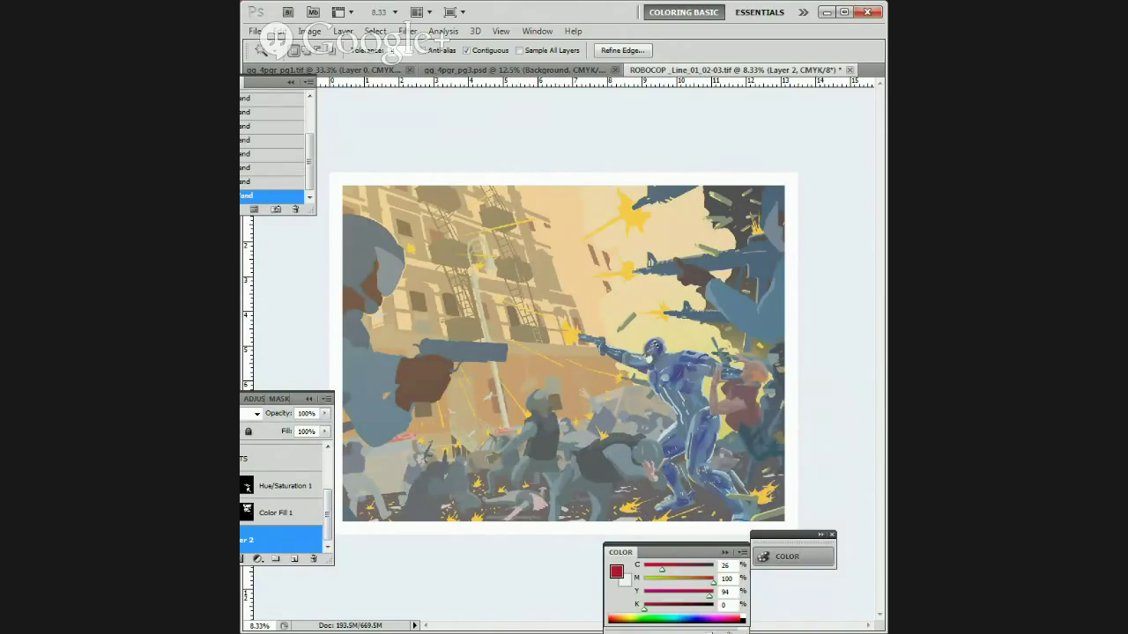
Step: Select the whole robot from the FLATS layer, show Hue/Saturation 1 to check its effect there, and deselect
{"action": "left_click", "coordinate": [255, 458]}
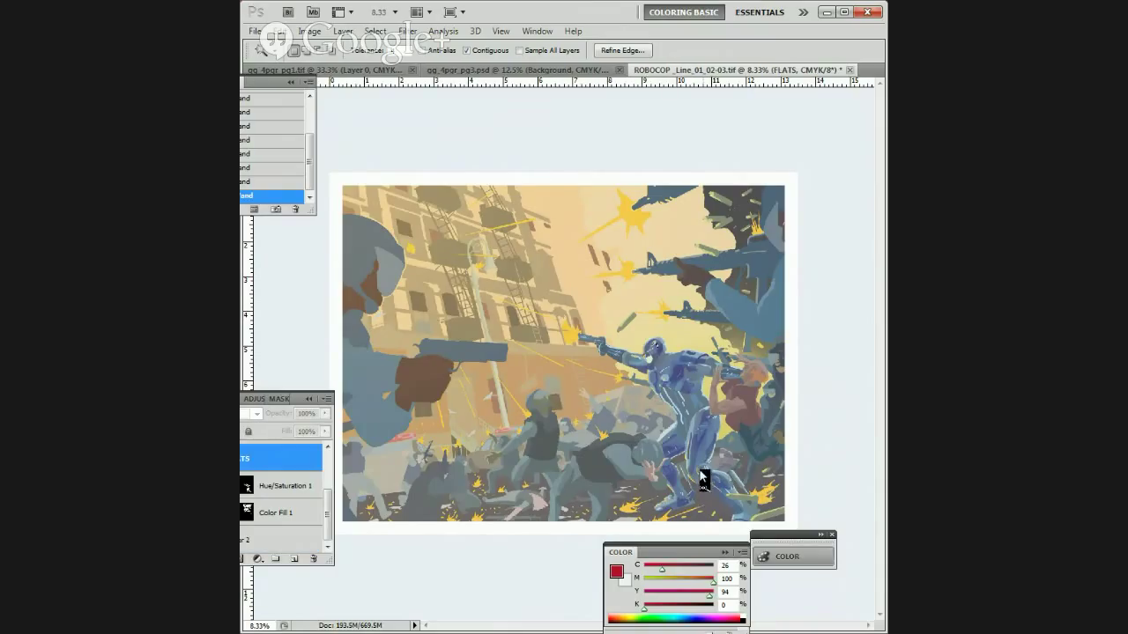
{"action": "left_click", "coordinate": [677, 376]}
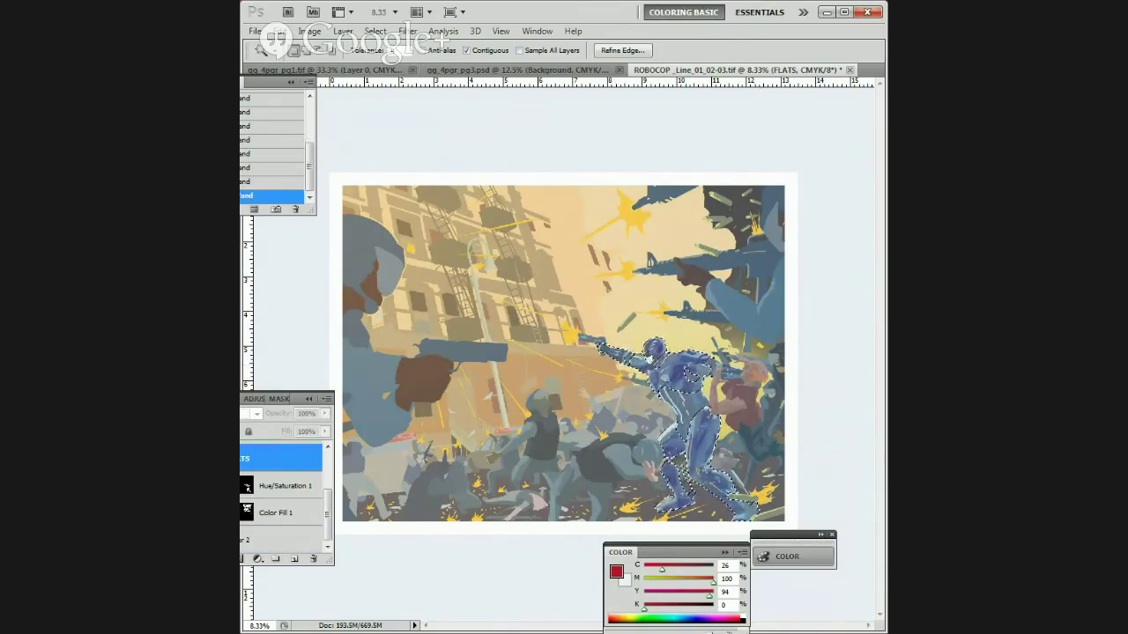
{"action": "left_click", "coordinate": [249, 485]}
{"action": "left_click", "coordinate": [193, 485]}
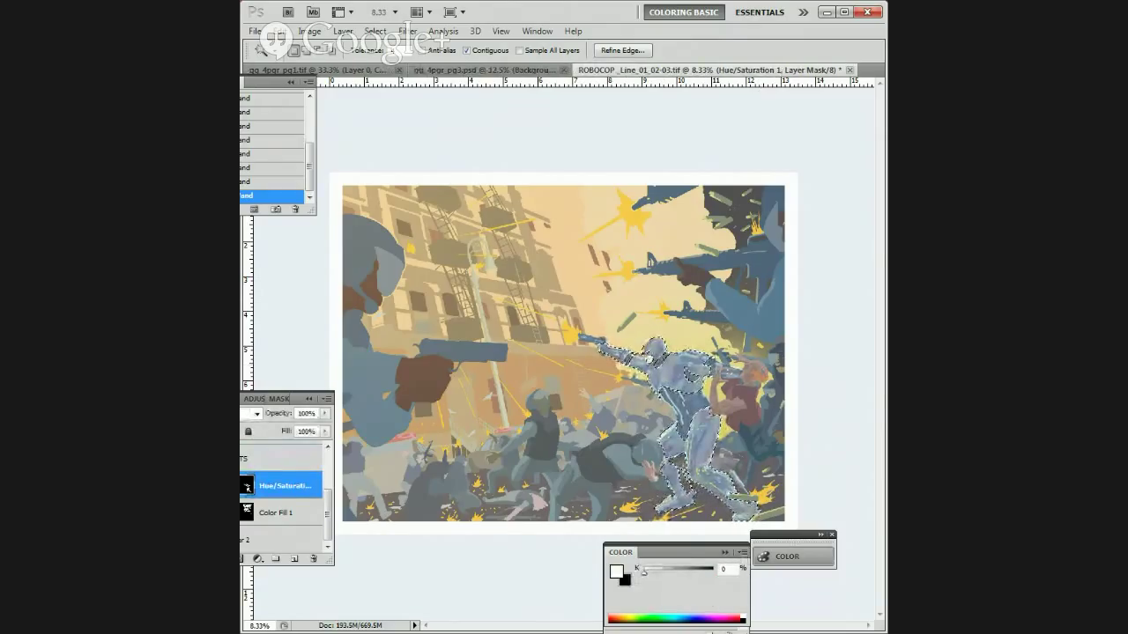
{"action": "key", "text": "ctrl+d"}
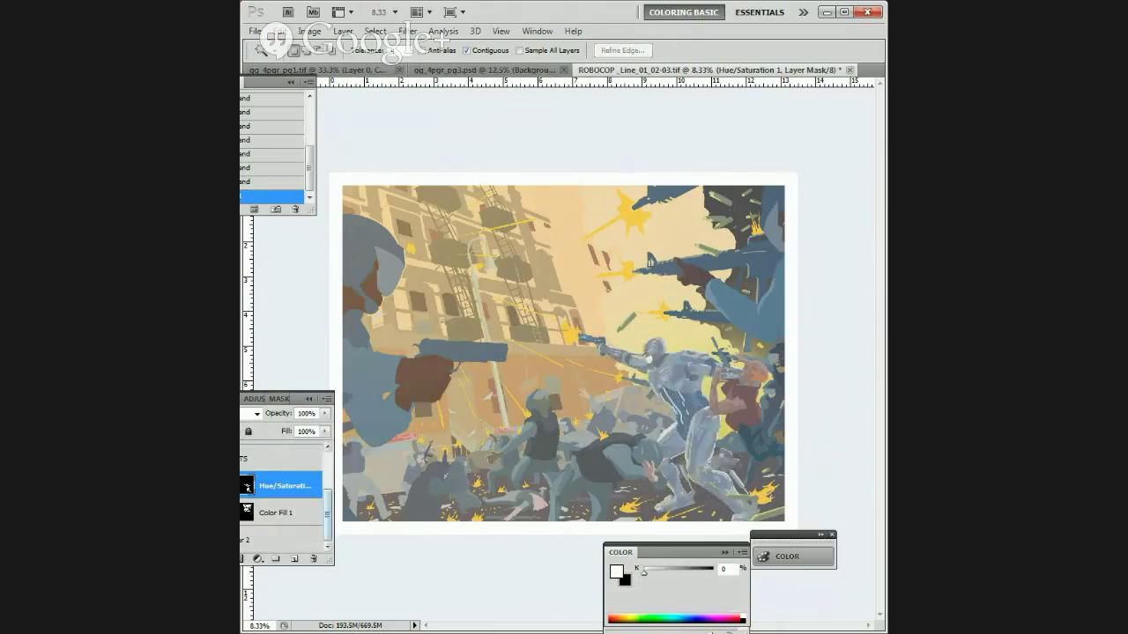
Step: Compare the sky with and without the Color Fill 1 layer, and make Layer 2 active
{"action": "left_click", "coordinate": [194, 512]}
{"action": "left_click", "coordinate": [194, 512]}
{"action": "left_click", "coordinate": [250, 540]}
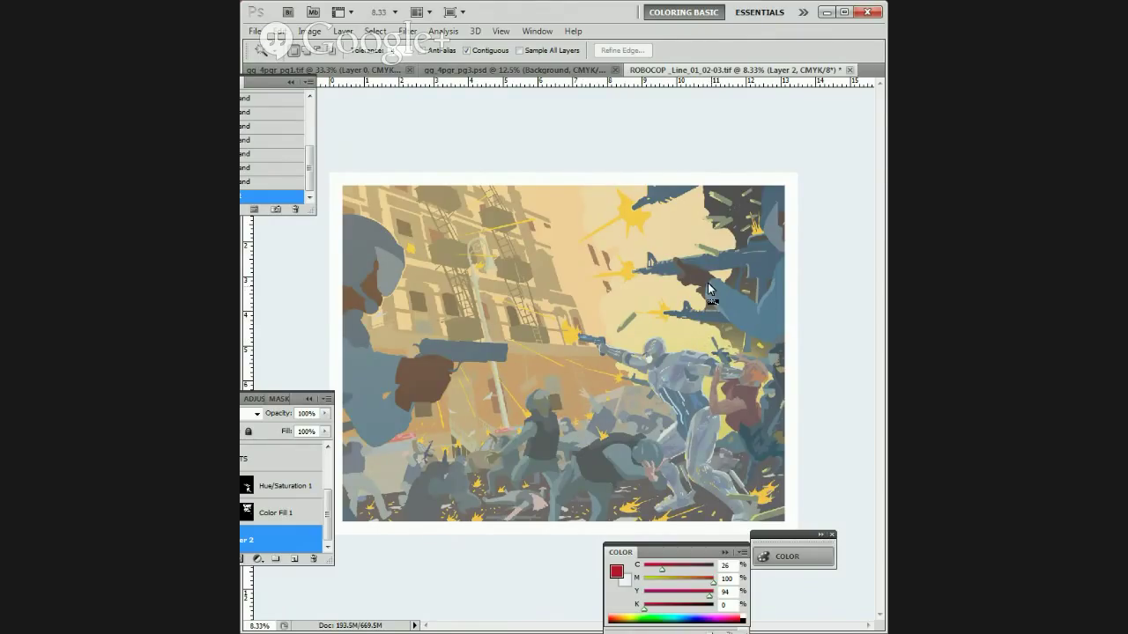
Step: Close the ROBOCOP _Line_01_02-03.tif spread without saving its changes
{"action": "key", "text": "g"}
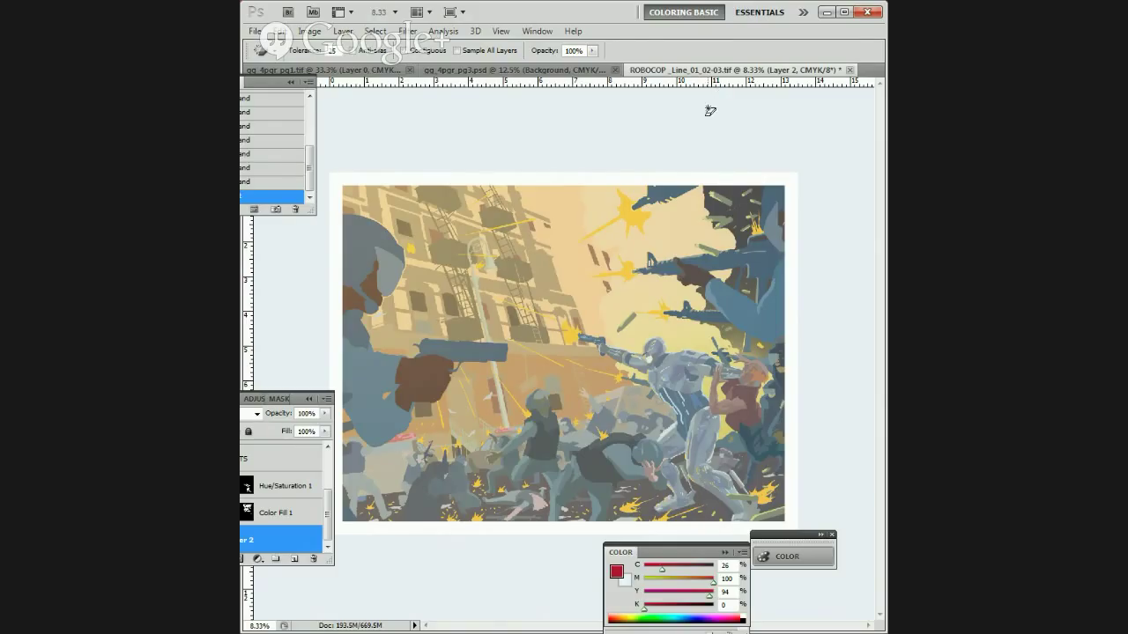
{"action": "key", "text": "Tab"}
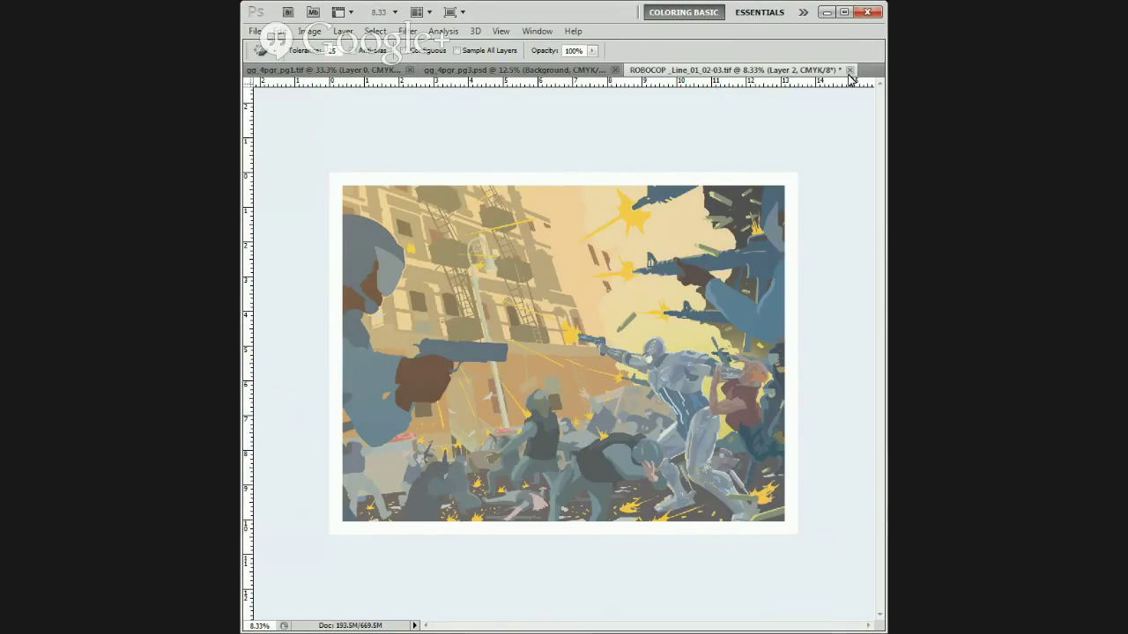
{"action": "key", "text": "Tab"}
{"action": "left_click", "coordinate": [849, 69]}
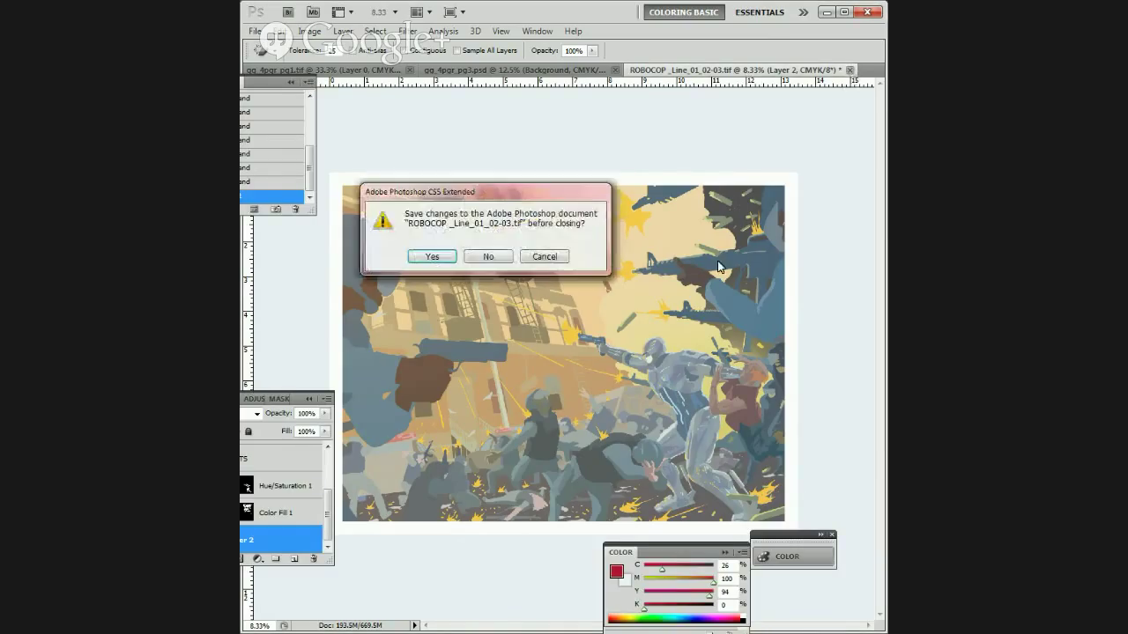
{"action": "left_click", "coordinate": [488, 256]}
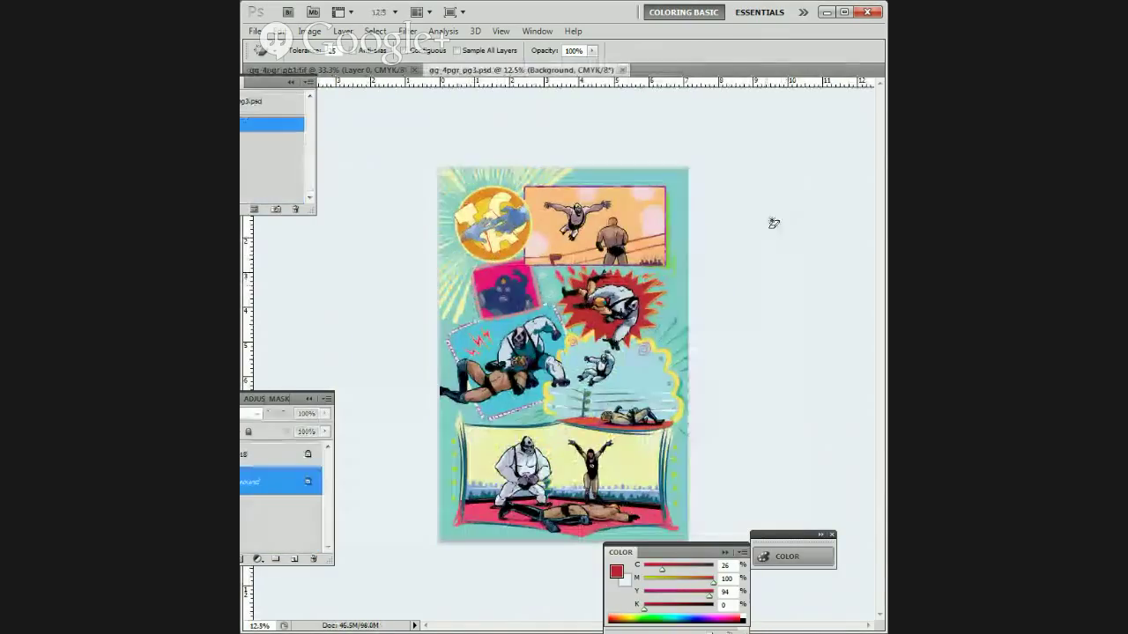
Step: Examine the finished wrestling page's panels up close, from the upper panels down to the bottom ring scene
{"action": "key", "text": "ctrl+plus"}
{"action": "key", "text": "ctrl+plus"}
{"action": "key", "text": "ctrl+plus"}
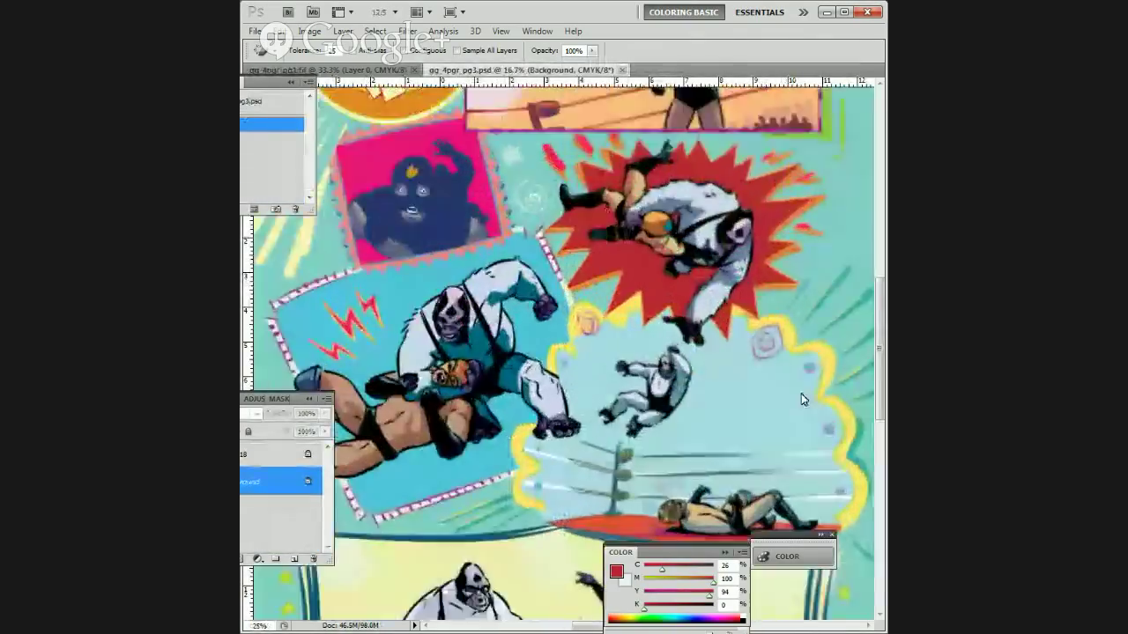
{"action": "left_click_drag", "start_coordinate": [613, 219], "coordinate": [586, 318]}
{"action": "left_click_drag", "start_coordinate": [612, 166], "coordinate": [559, 177]}
{"action": "left_click_drag", "start_coordinate": [520, 379], "coordinate": [641, 246]}
{"action": "left_click_drag", "start_coordinate": [591, 511], "coordinate": [559, 358]}
Step: Hide the Background layer to examine the coloured line work around the bottom panels on its own, and show it again
{"action": "key", "text": "ctrl+comma"}
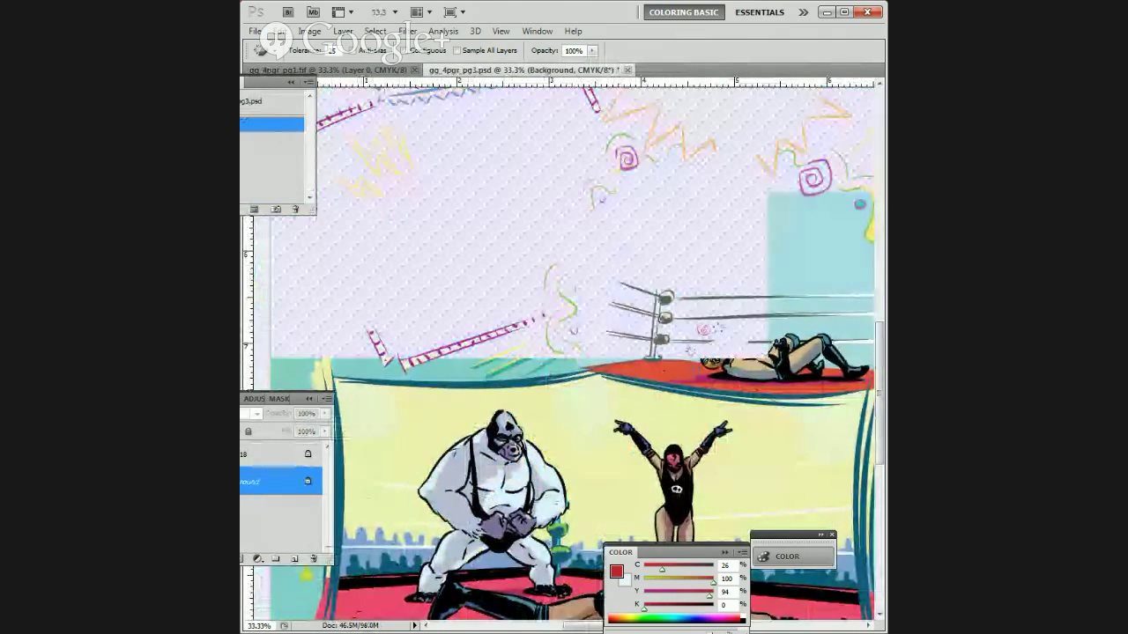
{"action": "key", "text": "ctrl+comma"}
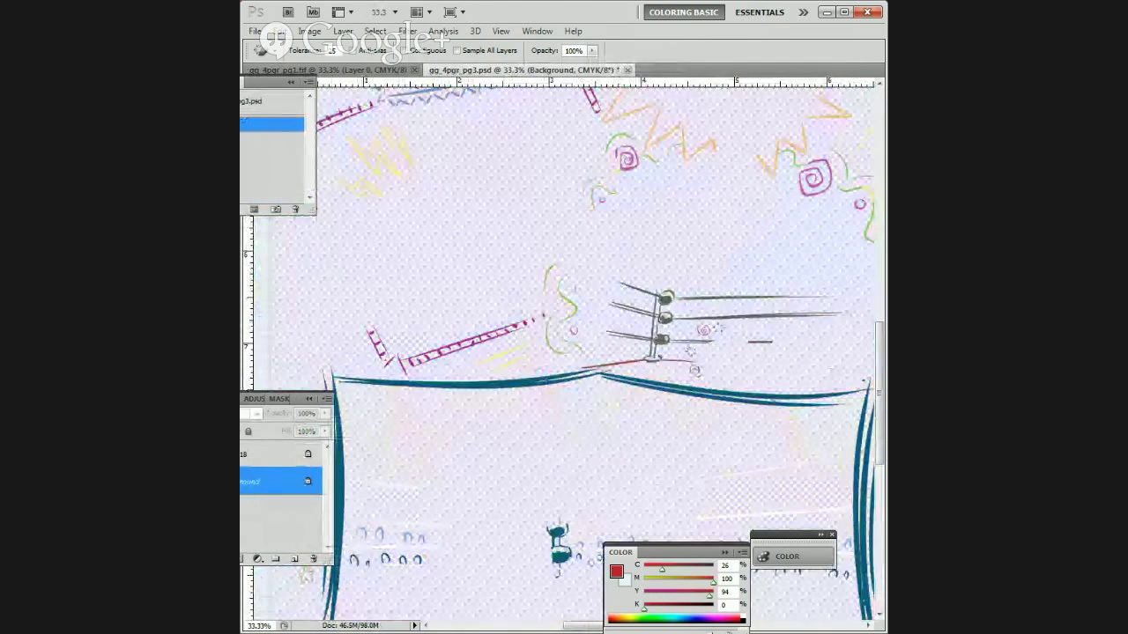
{"action": "left_click_drag", "start_coordinate": [498, 500], "coordinate": [533, 280]}
{"action": "right_click", "coordinate": [533, 280]}
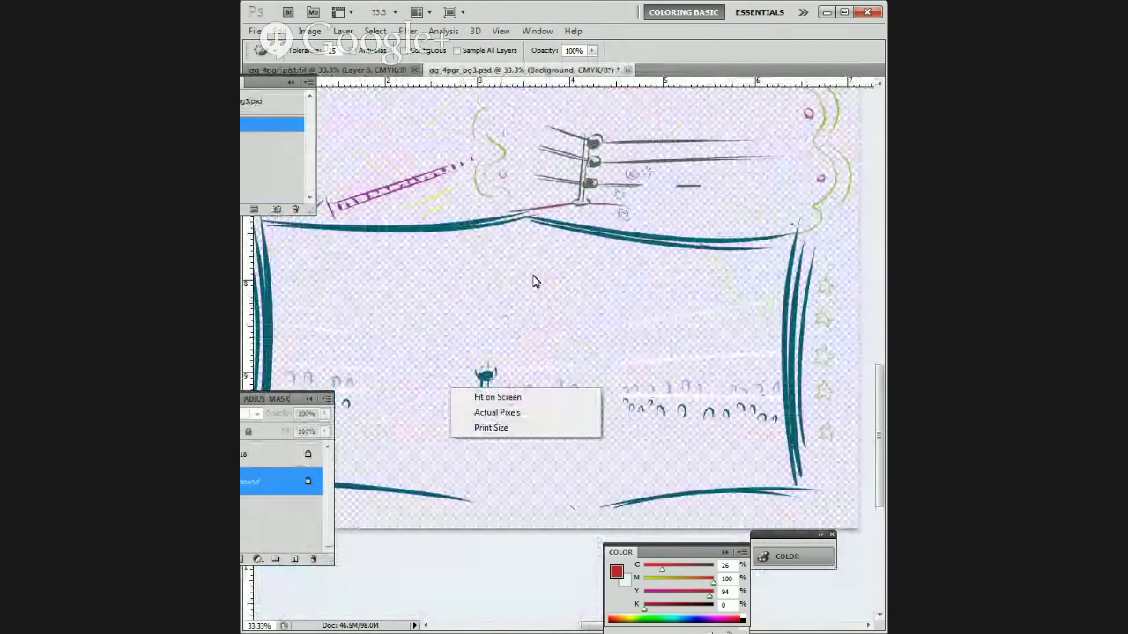
{"action": "key", "text": "Escape"}
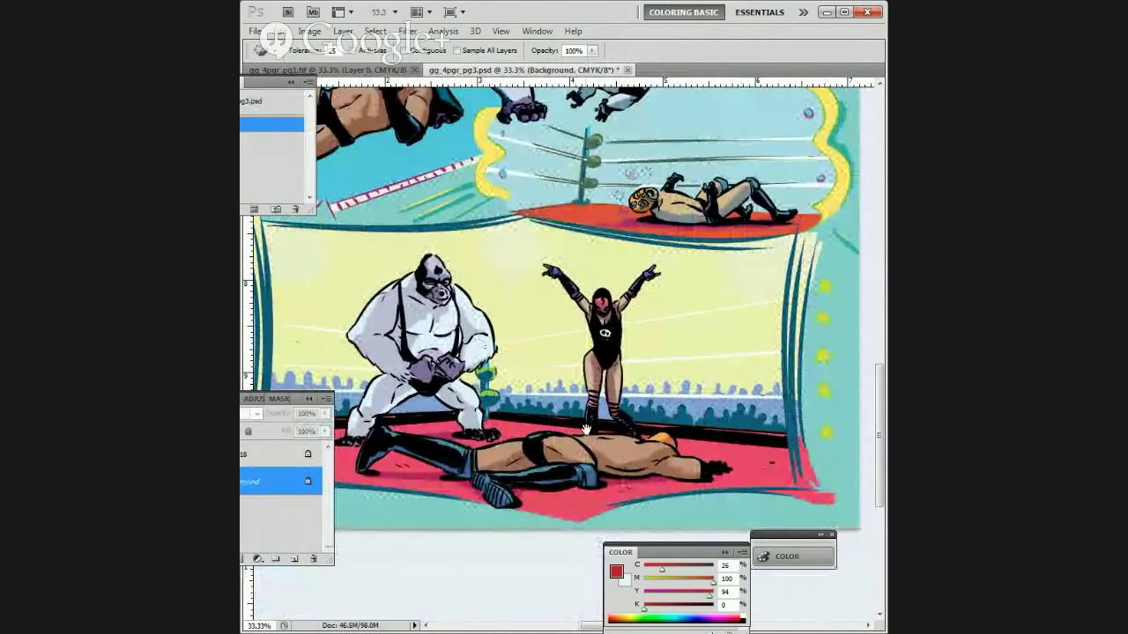
Step: Examine the page's top panels, test a Magic Wand selection on the light blue hand in the circle, and deselect it
{"action": "scroll", "coordinate": [586, 429], "scroll_direction": "down", "scroll_amount": 3}
{"action": "scroll", "coordinate": [573, 388], "scroll_direction": "up", "scroll_amount": 10}
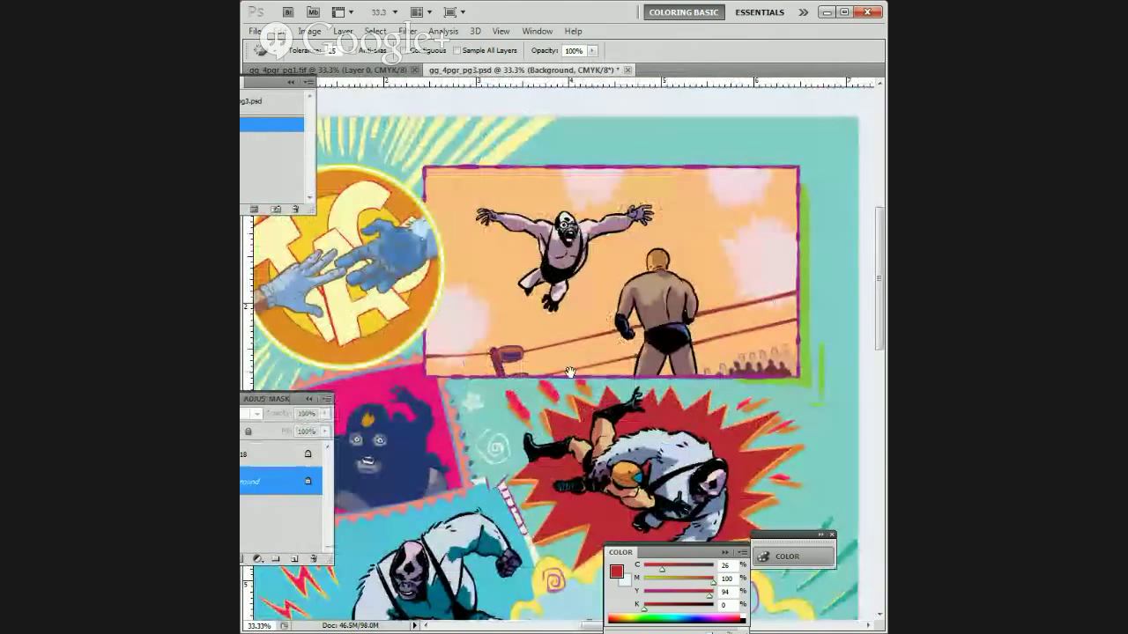
{"action": "left_click_drag", "start_coordinate": [570, 372], "coordinate": [582, 494]}
{"action": "left_click_drag", "start_coordinate": [411, 500], "coordinate": [472, 483]}
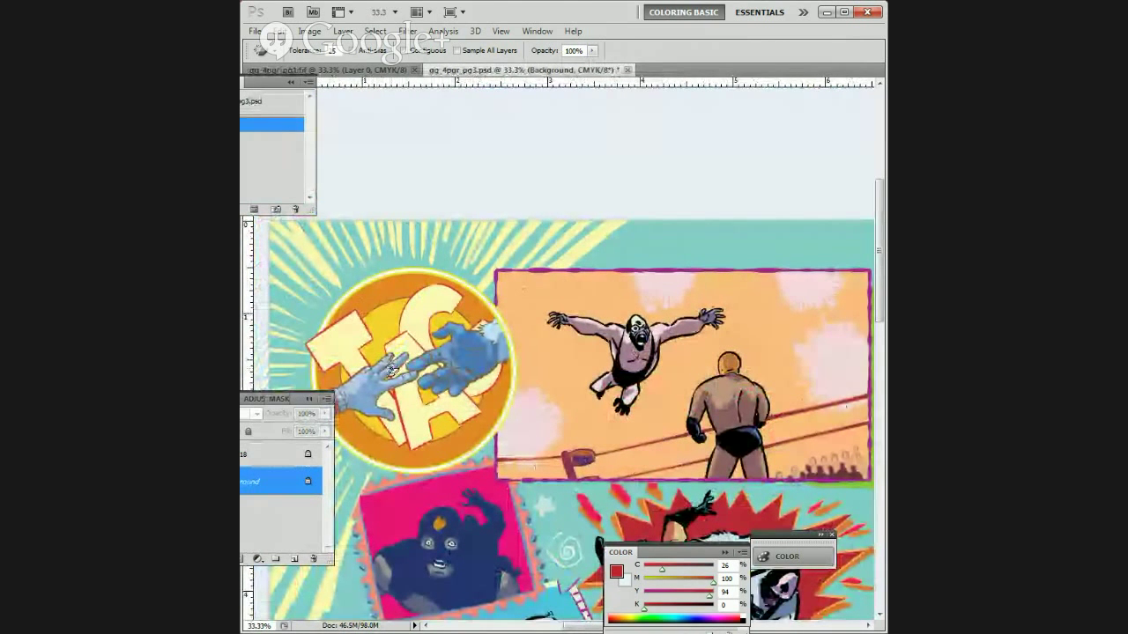
{"action": "key", "text": "w"}
{"action": "left_click", "coordinate": [348, 380]}
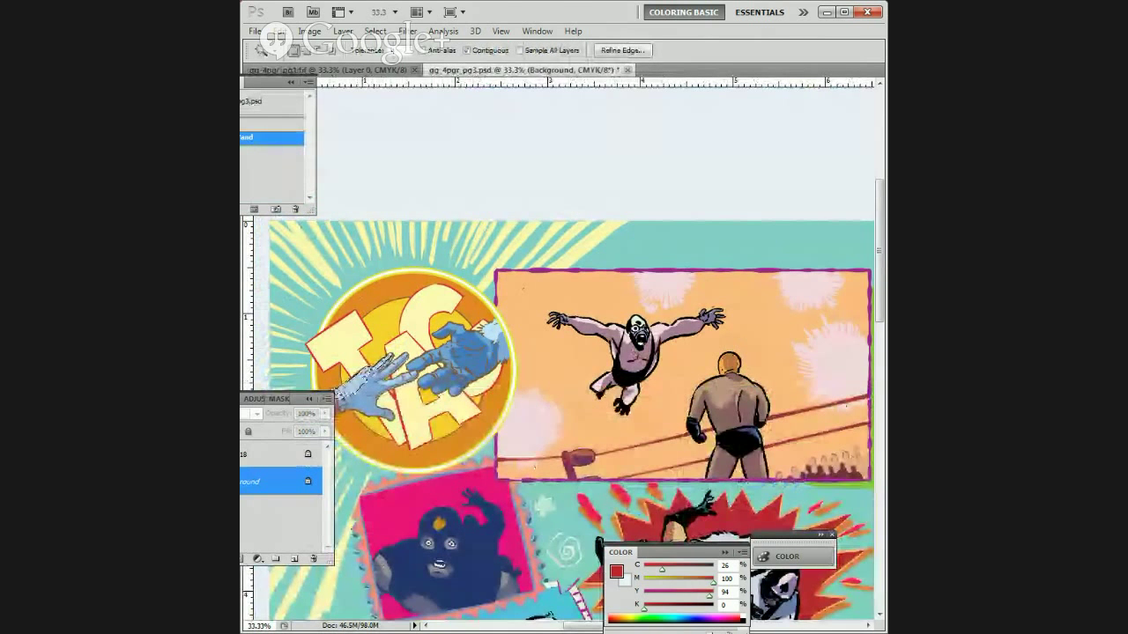
{"action": "key", "text": "ctrl+d"}
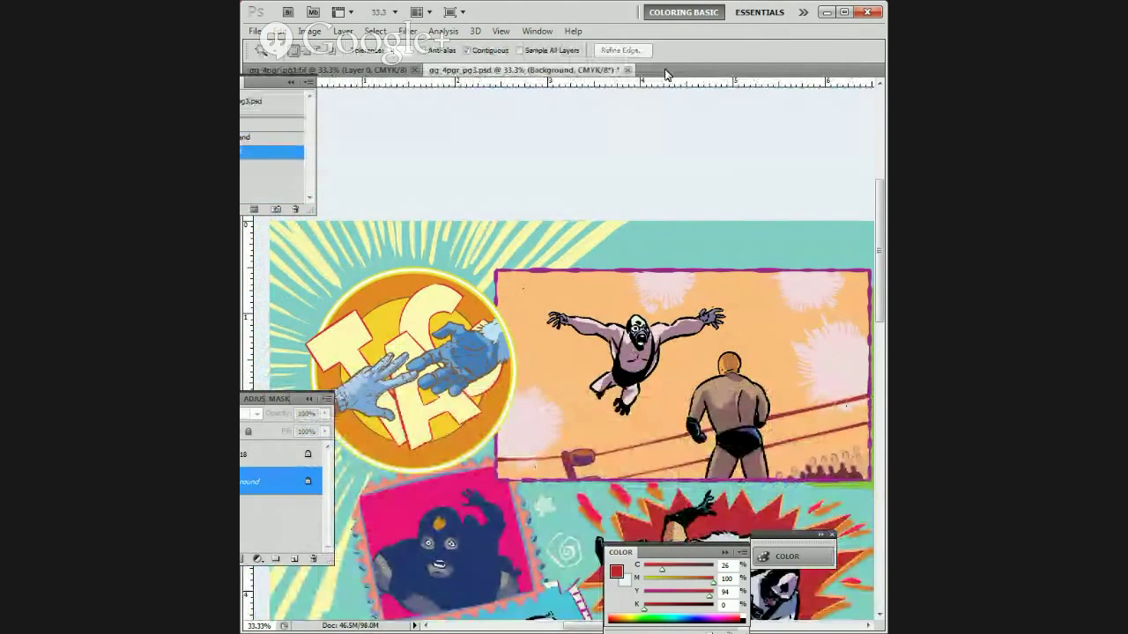
Step: Close gg_4pgr_pg3.psd without saving, close gg_4pgr_pg1.tif, and switch away from Photoshop
{"action": "left_click", "coordinate": [627, 69]}
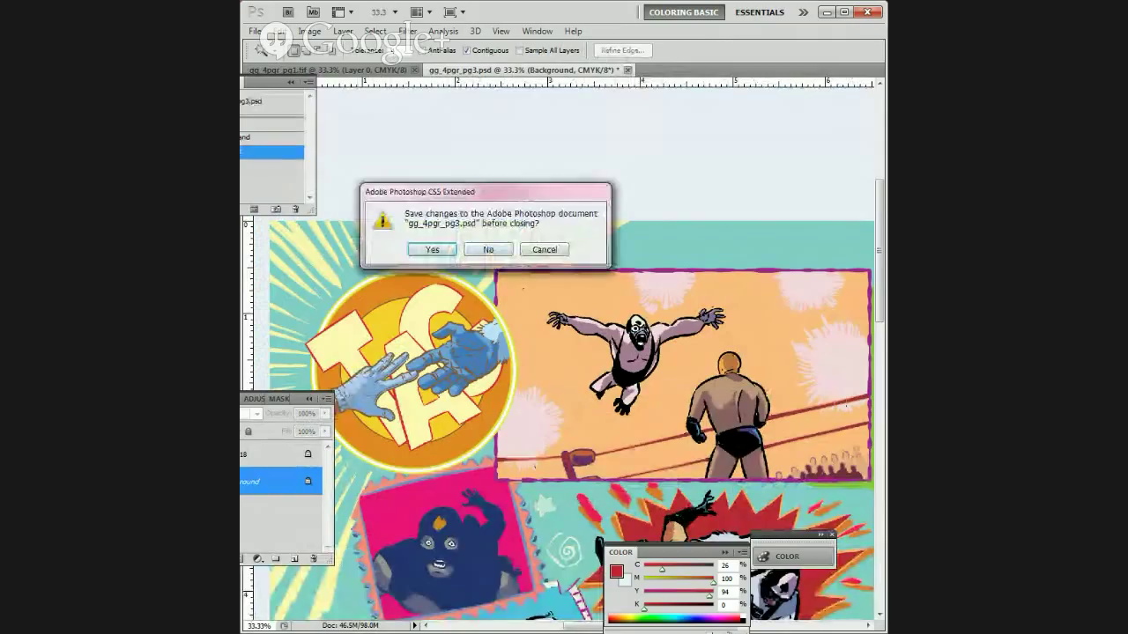
{"action": "left_click", "coordinate": [488, 250]}
{"action": "left_click", "coordinate": [414, 70]}
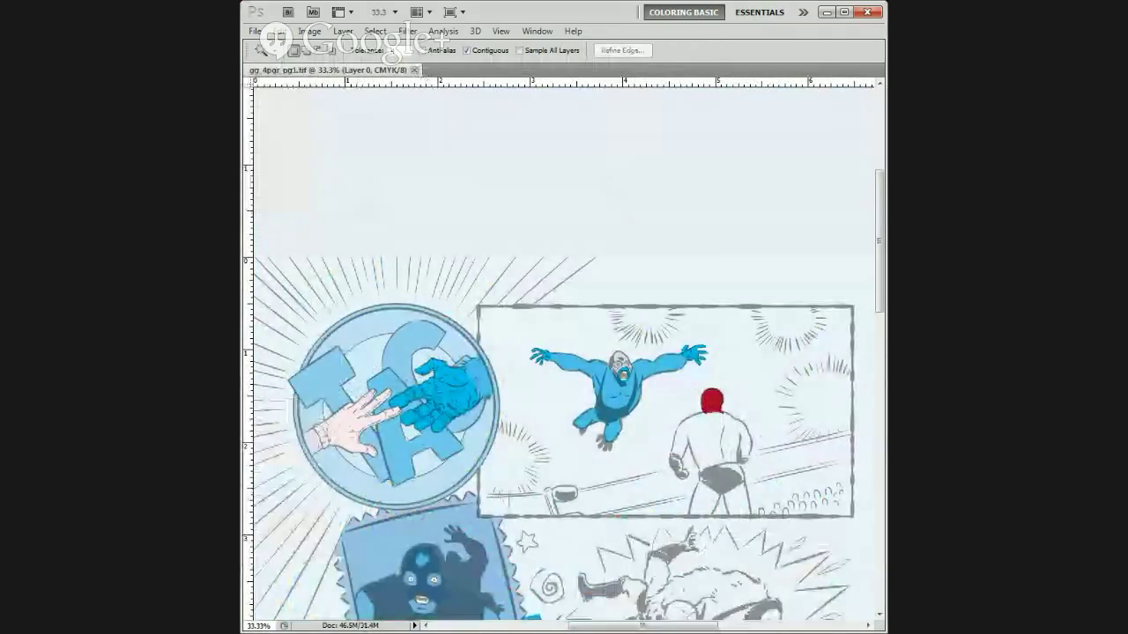
{"action": "left_click", "coordinate": [414, 69]}
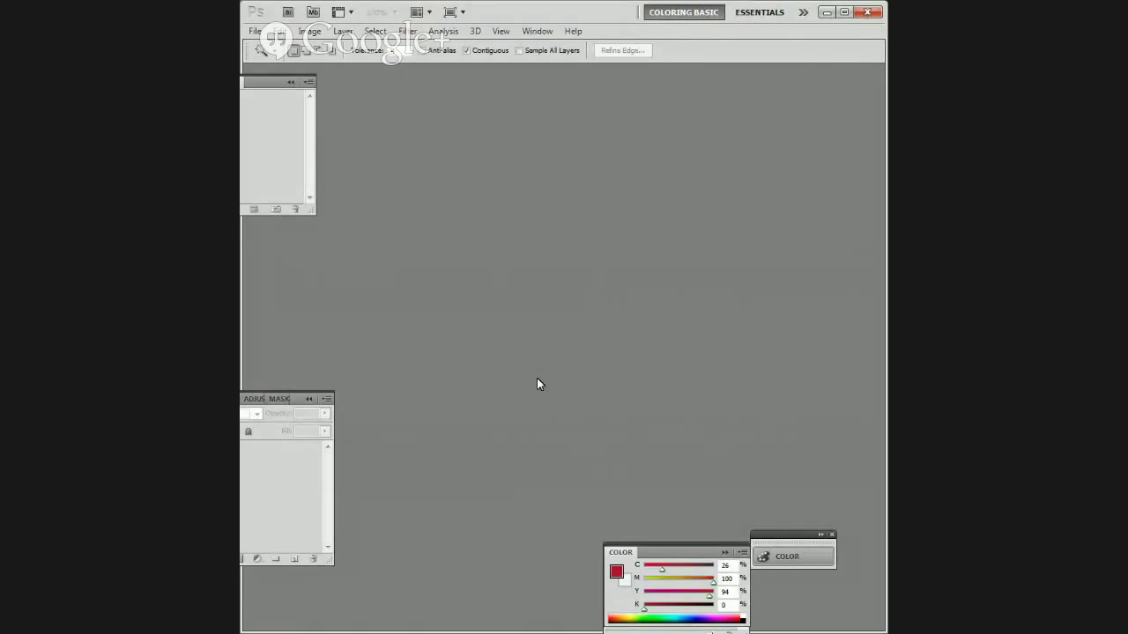
{"action": "key", "text": "alt+Tab"}
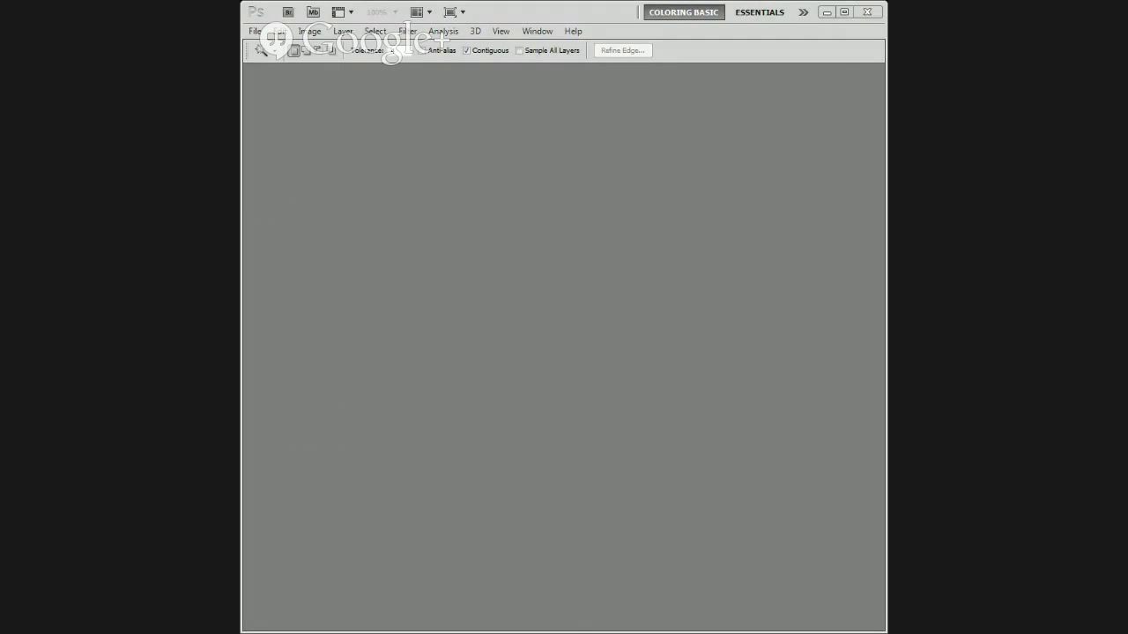